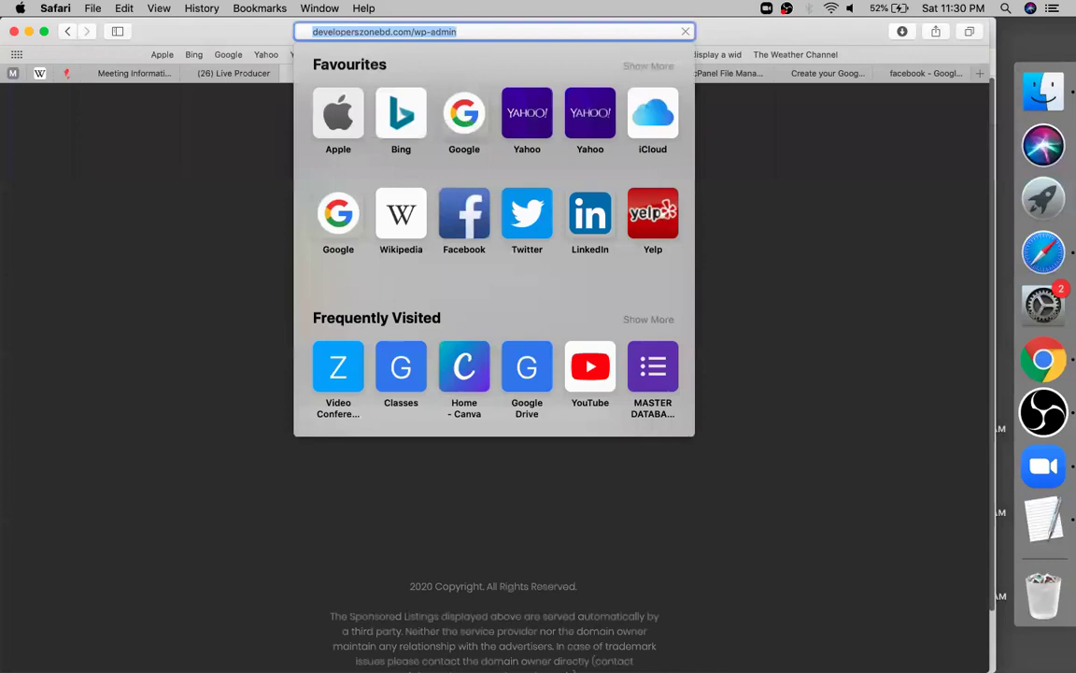
Load the WordPress Settings page from address history, then switch to the Search Console Sitemaps tab
{"action": "key", "text": "Right"}
{"action": "key", "text": "BackSpace"}
{"action": "key", "text": "BackSpace"}
{"action": "key", "text": "BackSpace"}
{"action": "key", "text": "BackSpace"}
{"action": "key", "text": "BackSpace"}
{"action": "key", "text": "BackSpace"}
{"action": "key", "text": "BackSpace"}
{"action": "key", "text": "BackSpace"}
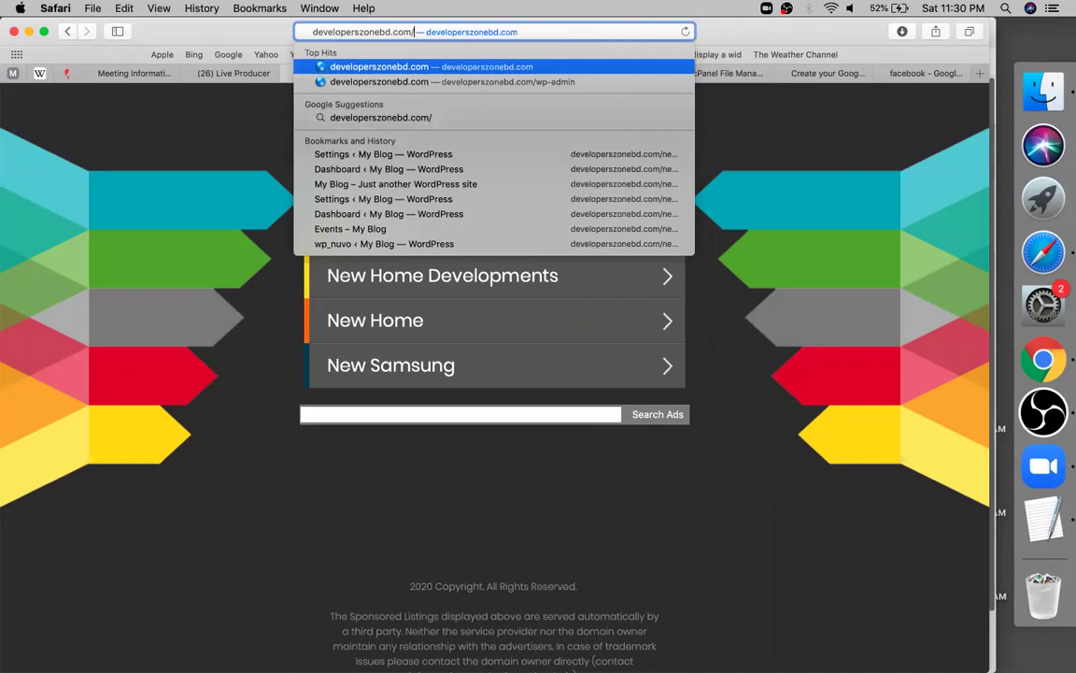
{"action": "key", "text": "Down"}
{"action": "key", "text": "Down"}
{"action": "key", "text": "Down"}
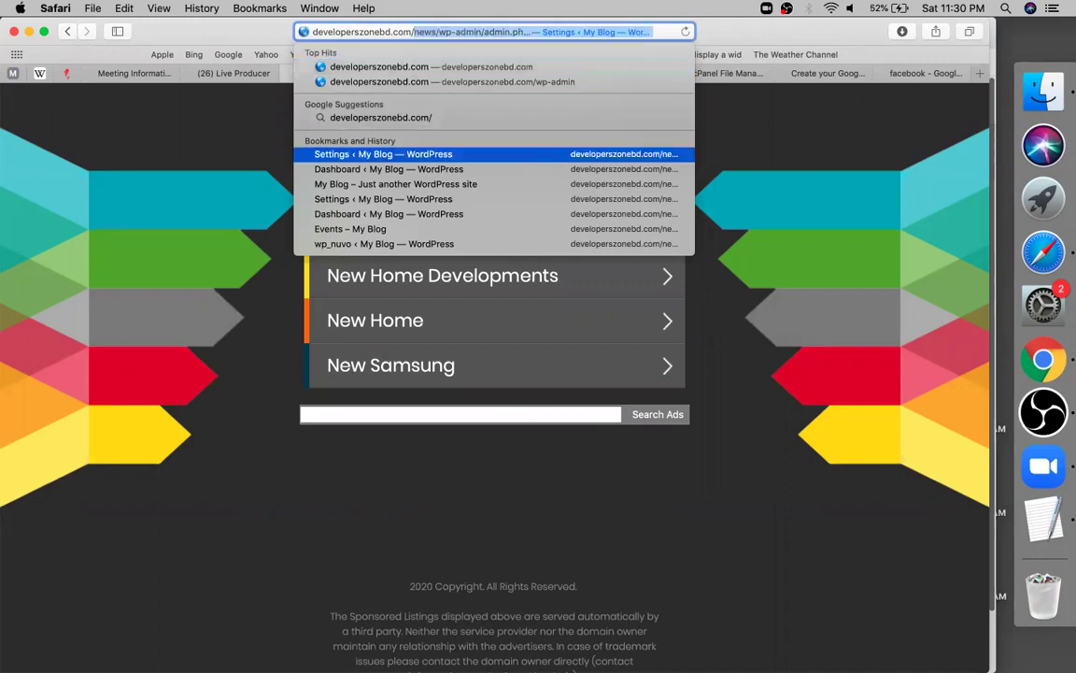
{"action": "key", "text": "Return"}
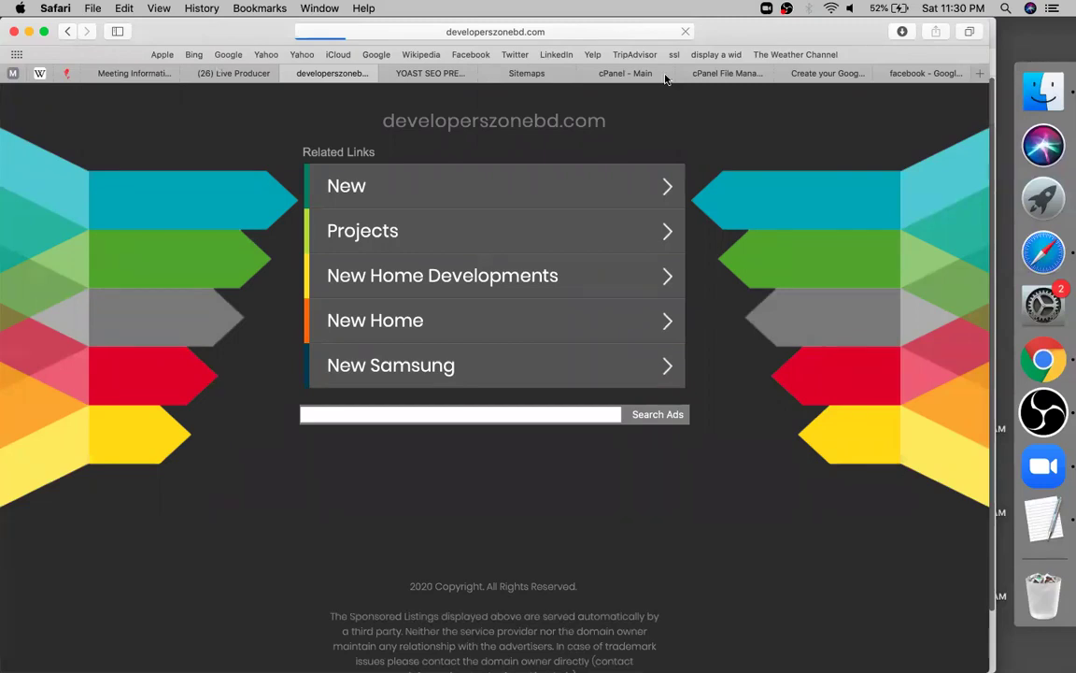
{"action": "left_click", "coordinate": [526, 73]}
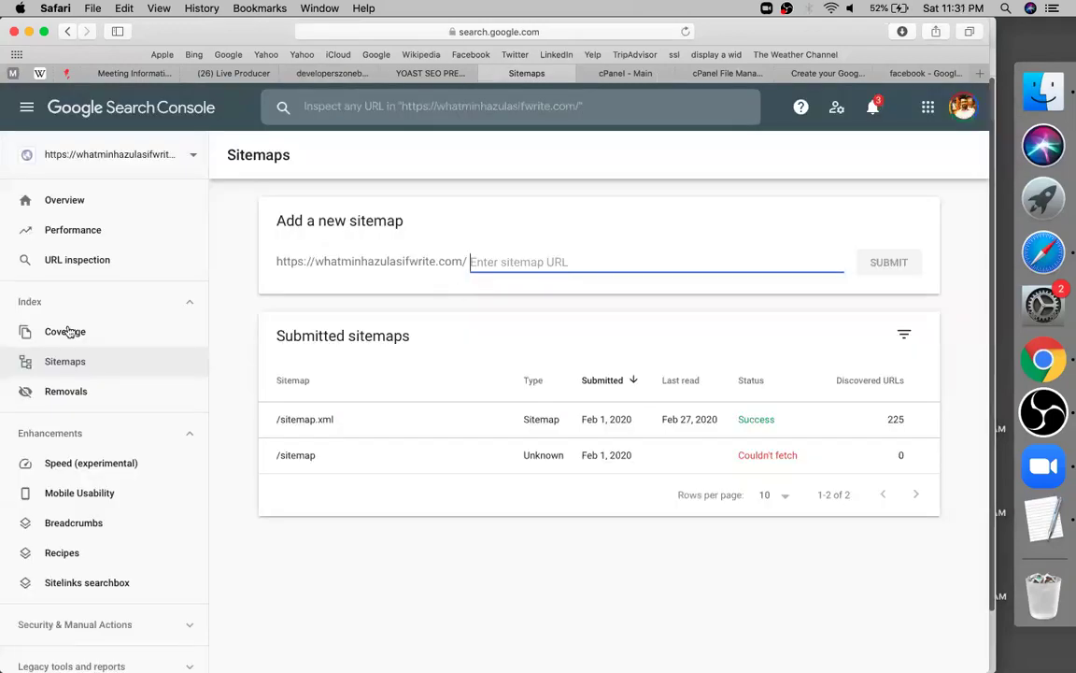
{"action": "left_click", "coordinate": [808, 75]}
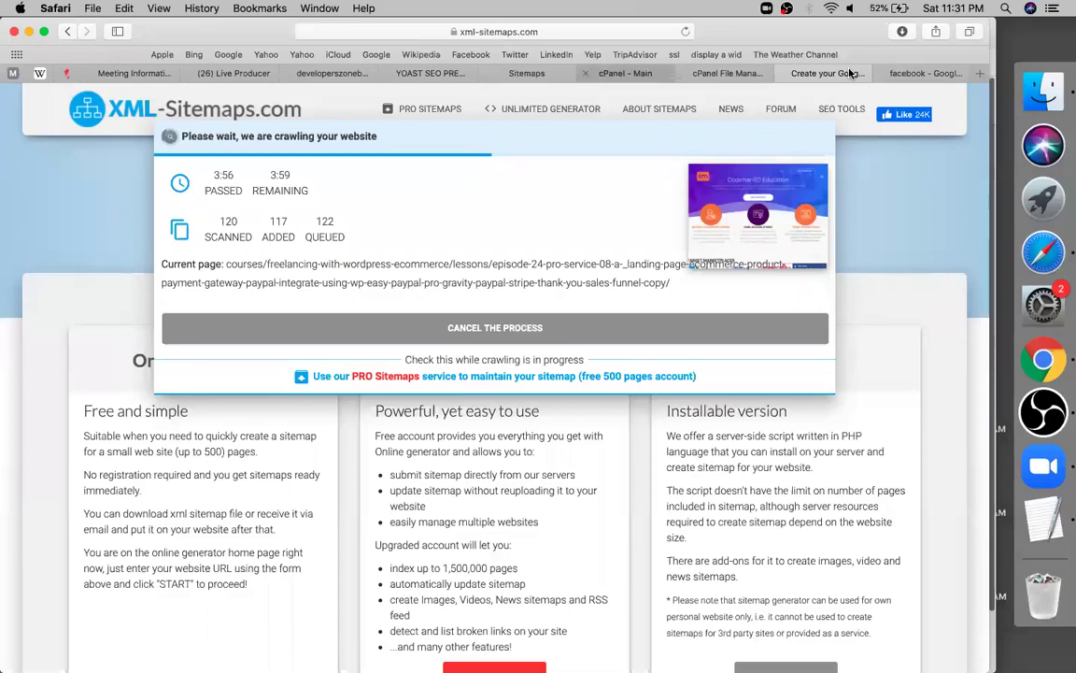
{"action": "key", "text": "ctrl+Tab"}
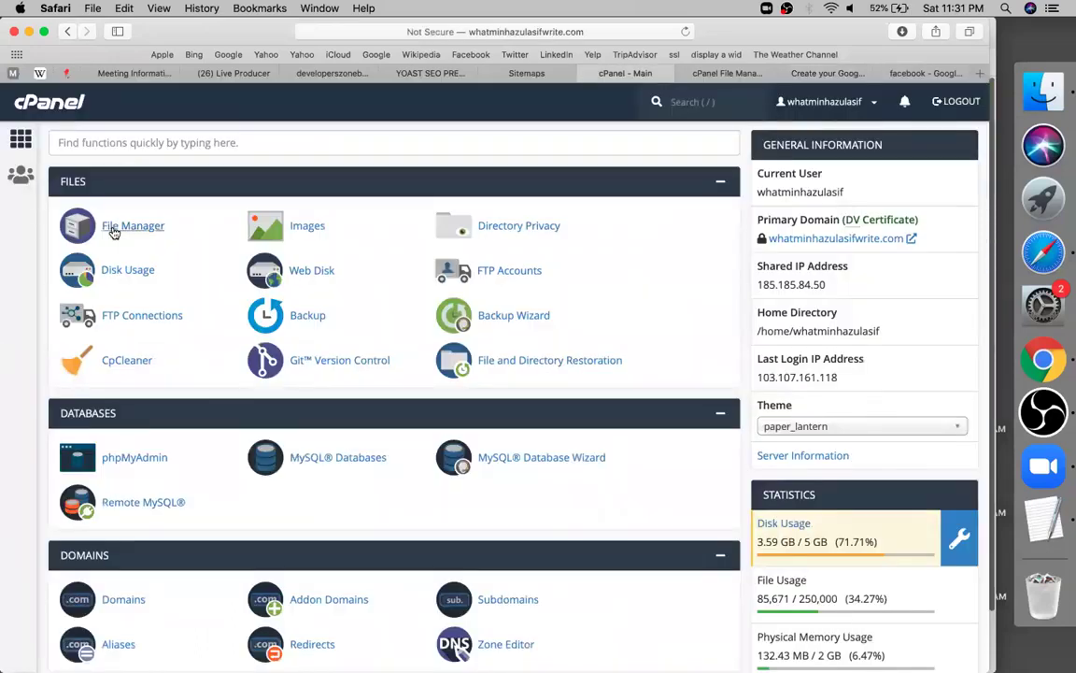
{"action": "left_click", "coordinate": [112, 231]}
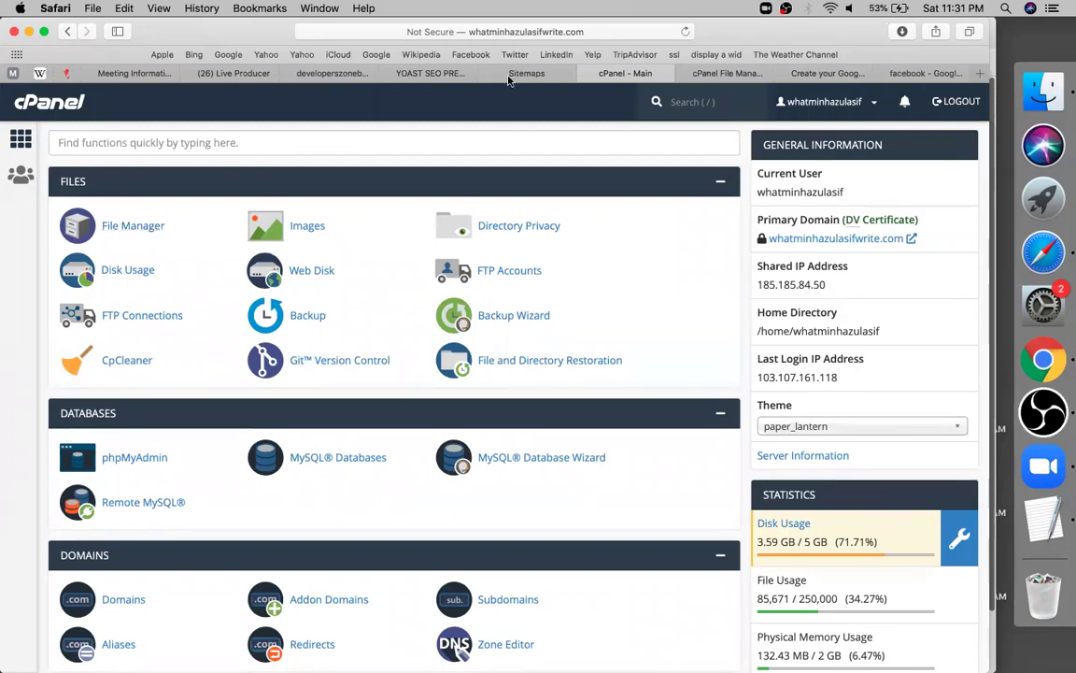
{"action": "key", "text": "ctrl+shift+Tab"}
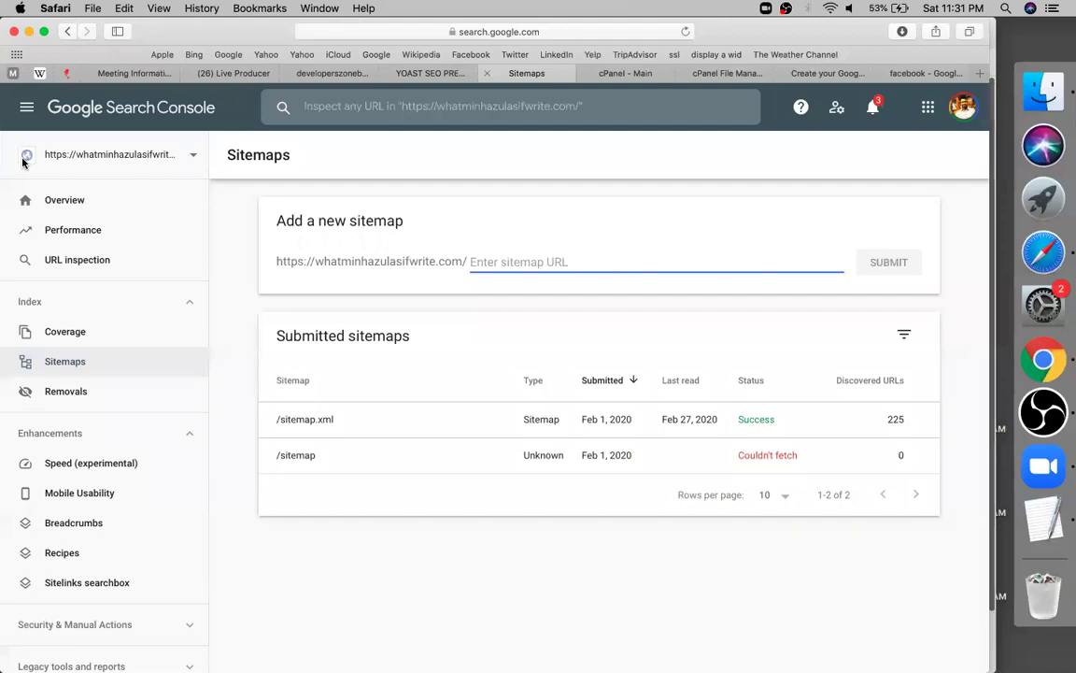
Select the site's main https property and open its Sitemaps report
{"action": "left_click", "coordinate": [106, 154]}
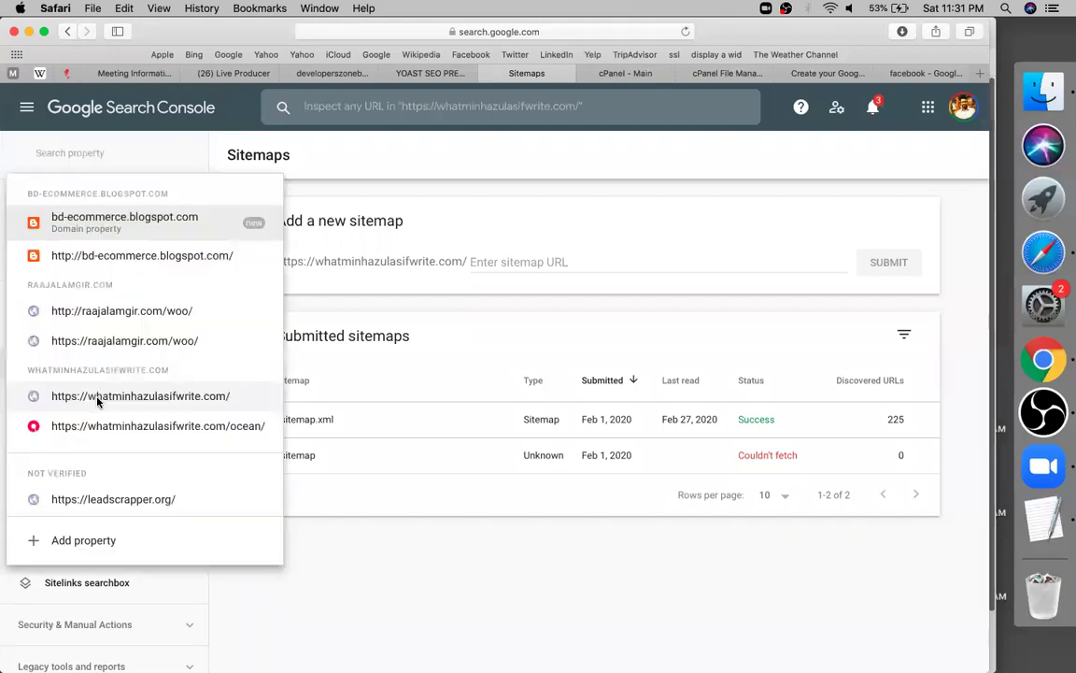
{"action": "left_click", "coordinate": [97, 397]}
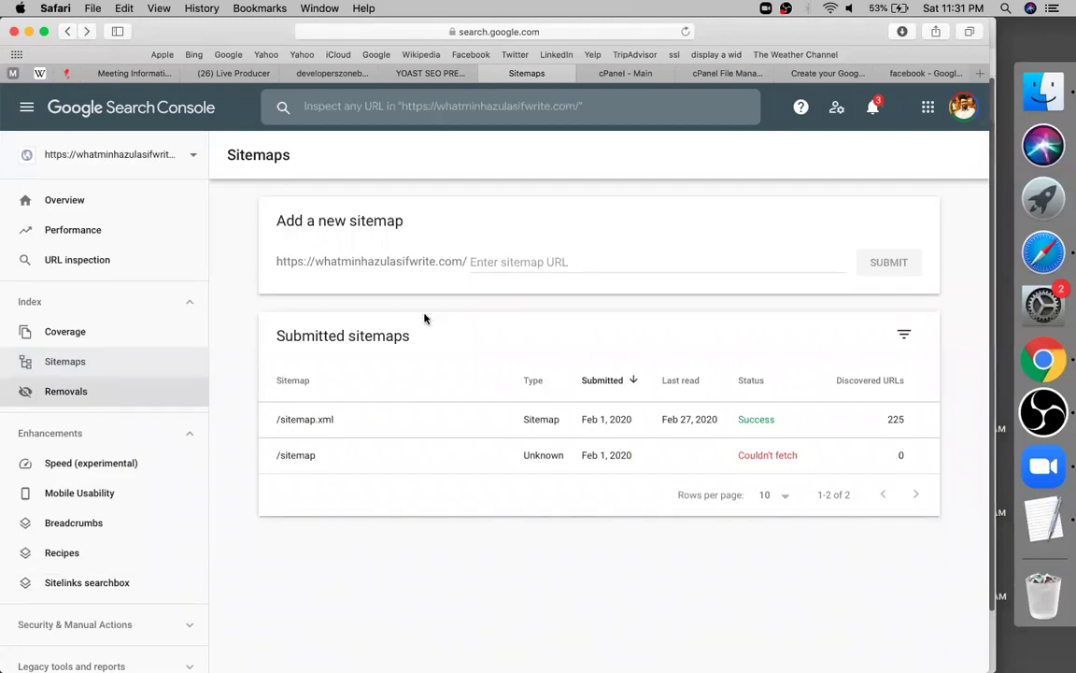
{"action": "left_click", "coordinate": [144, 358]}
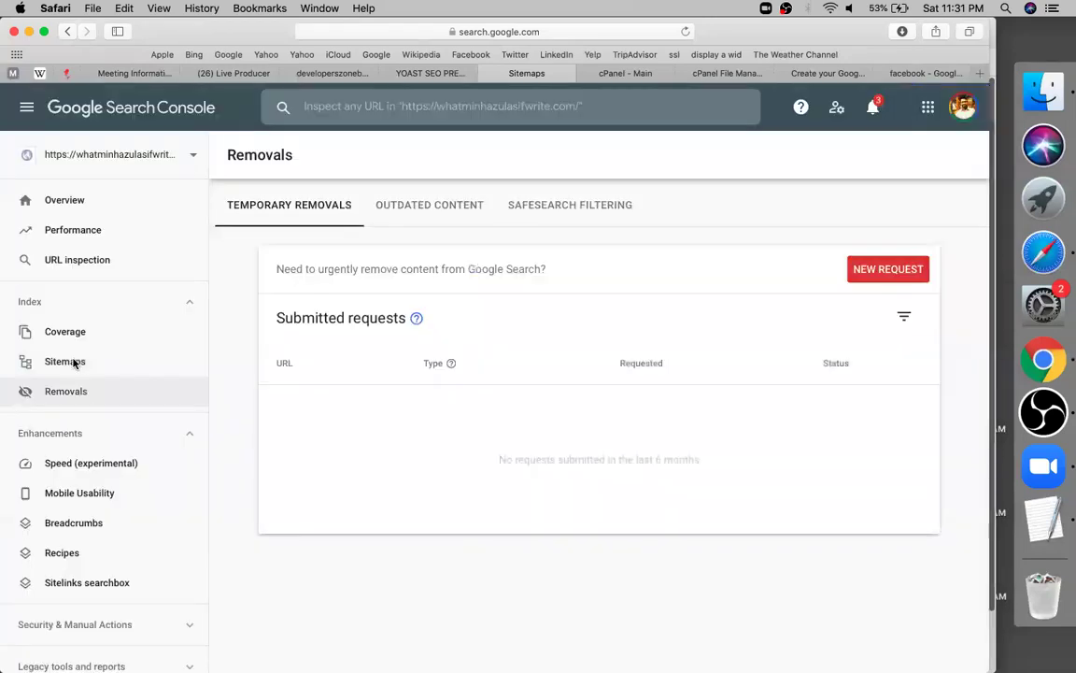
{"action": "left_click", "coordinate": [75, 363]}
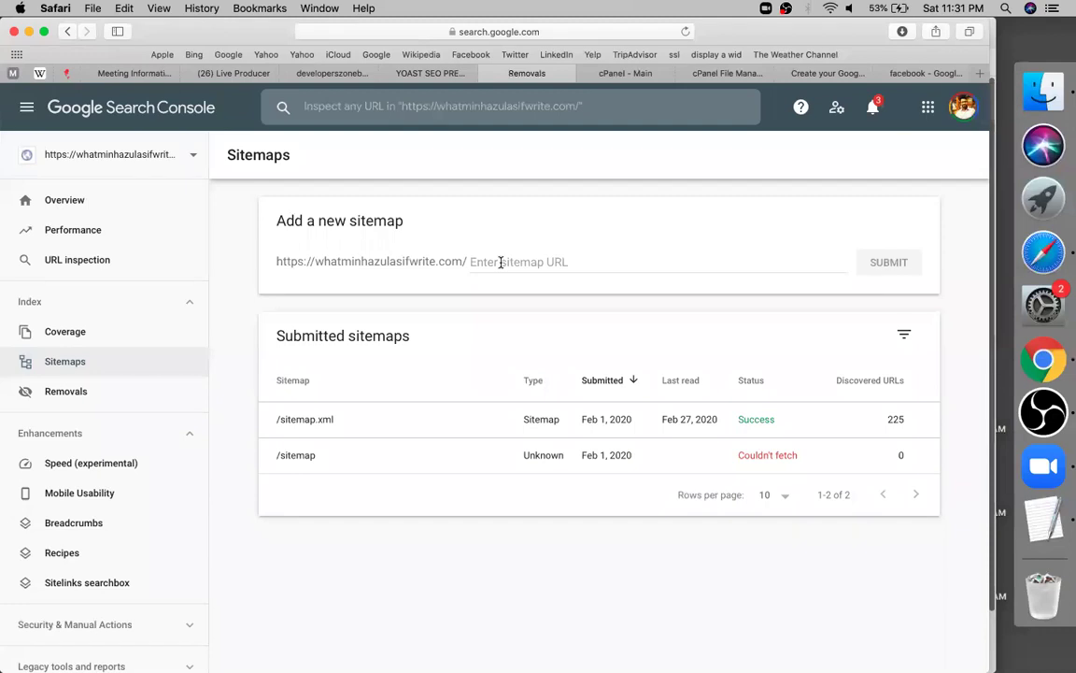
Submit sitemap.xml as a new sitemap
{"action": "left_click", "coordinate": [523, 262]}
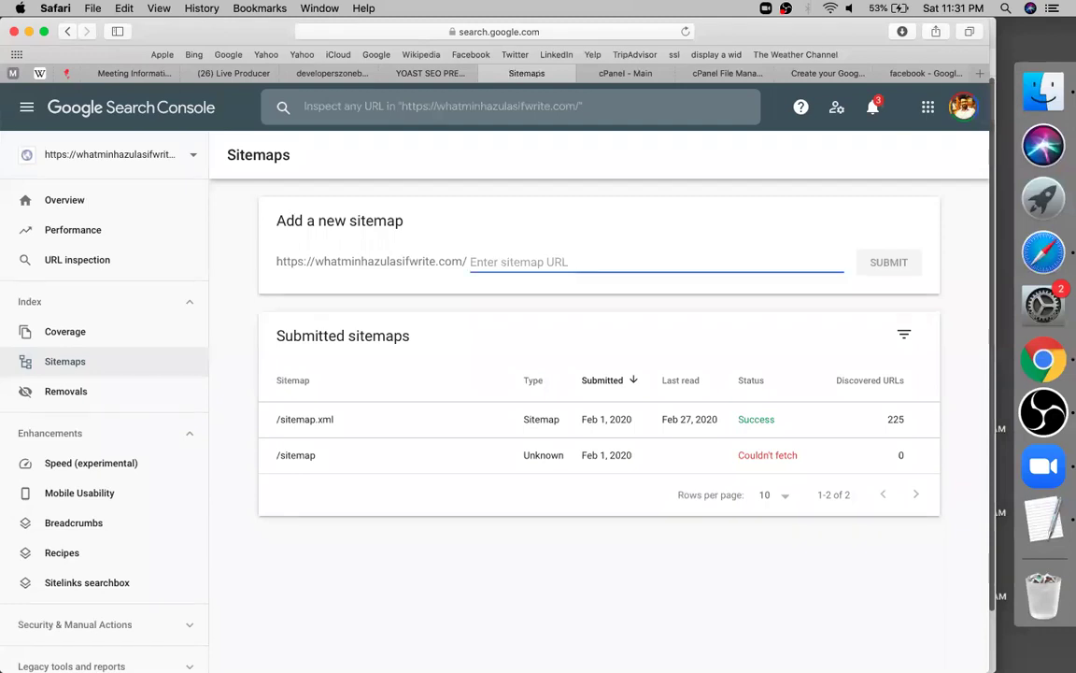
{"action": "type", "text": "sitemap"}
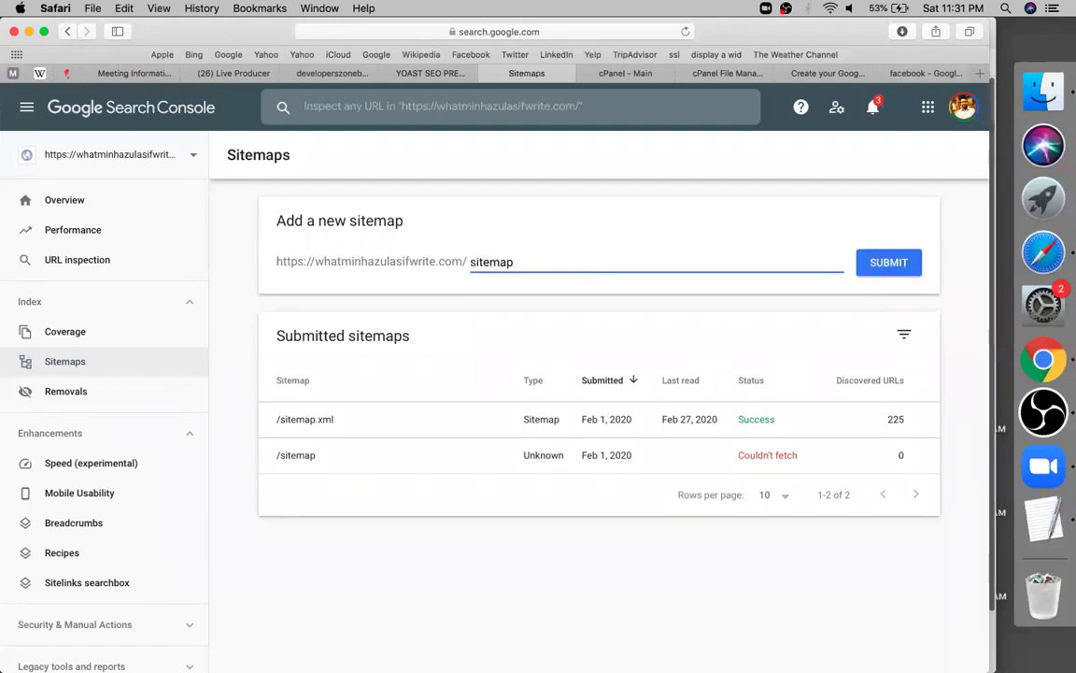
{"action": "type", "text": ".xml"}
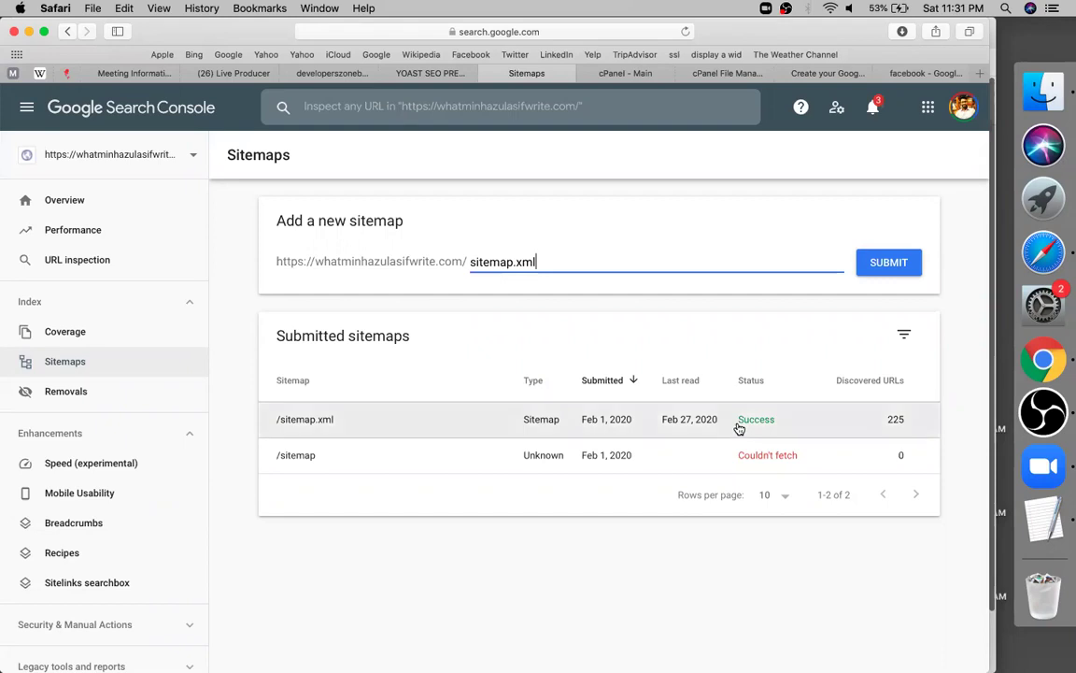
{"action": "key", "text": "Return"}
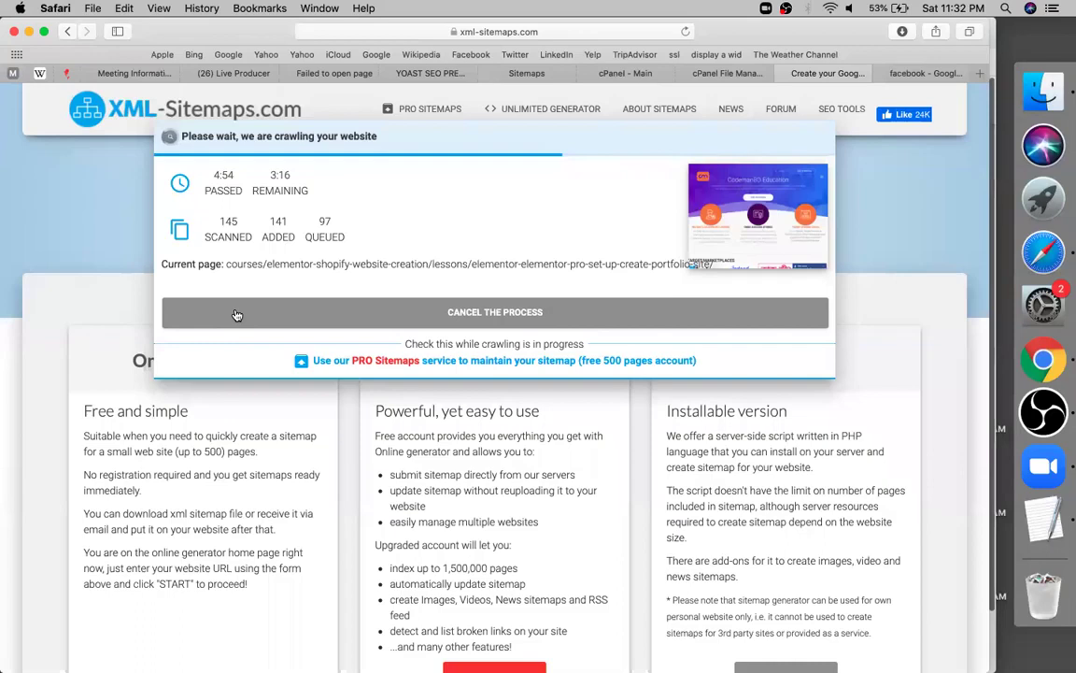
Stop the running crawl, start one for codemanbd.com, then cancel and interrupt it
{"action": "left_click", "coordinate": [575, 329]}
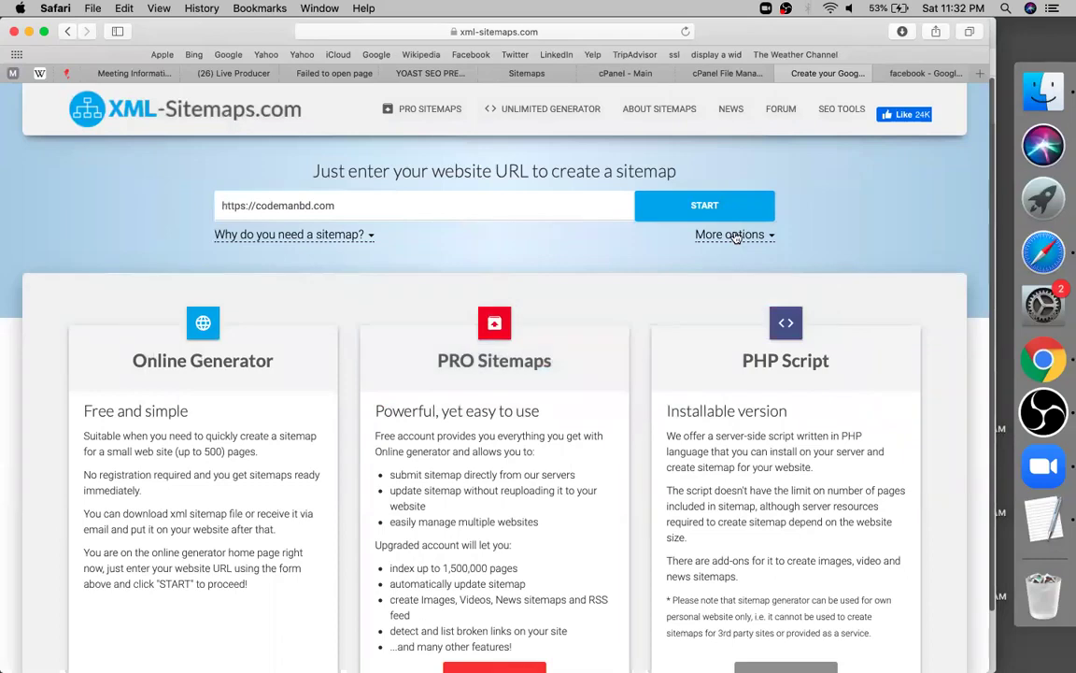
{"action": "left_click", "coordinate": [736, 236]}
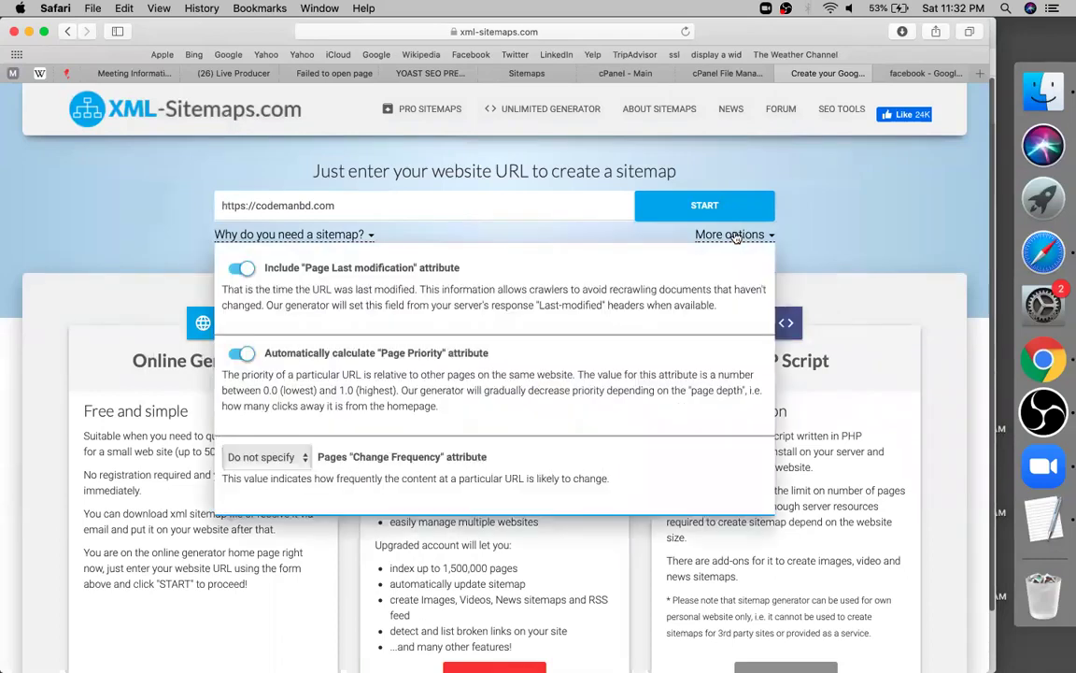
{"action": "left_click", "coordinate": [323, 238]}
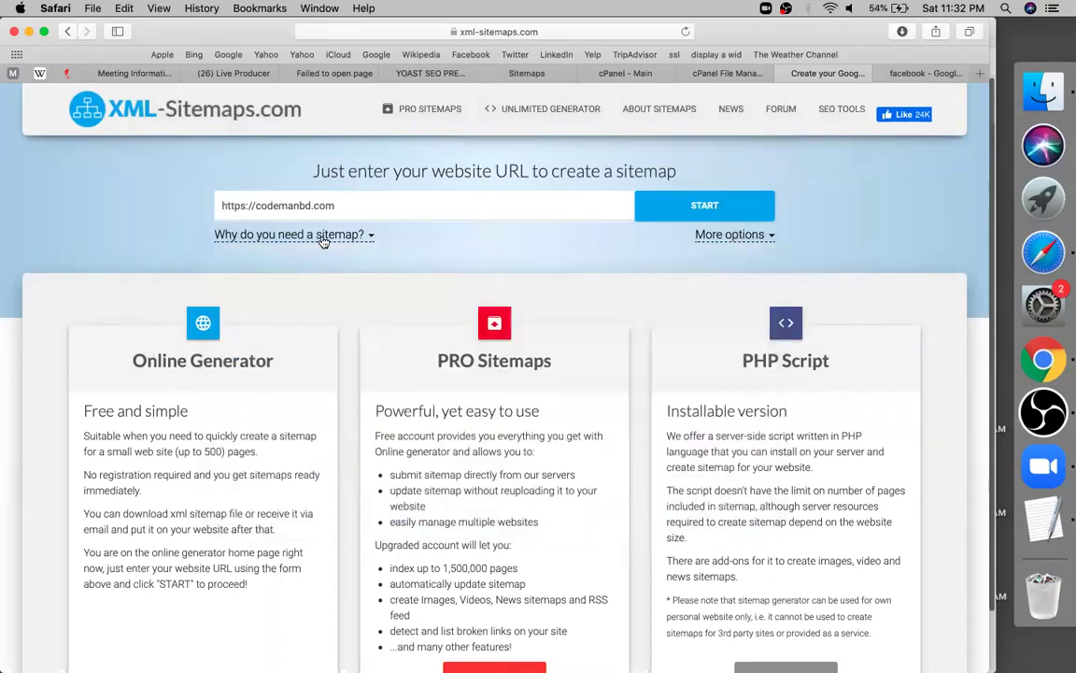
{"action": "left_click", "coordinate": [684, 216]}
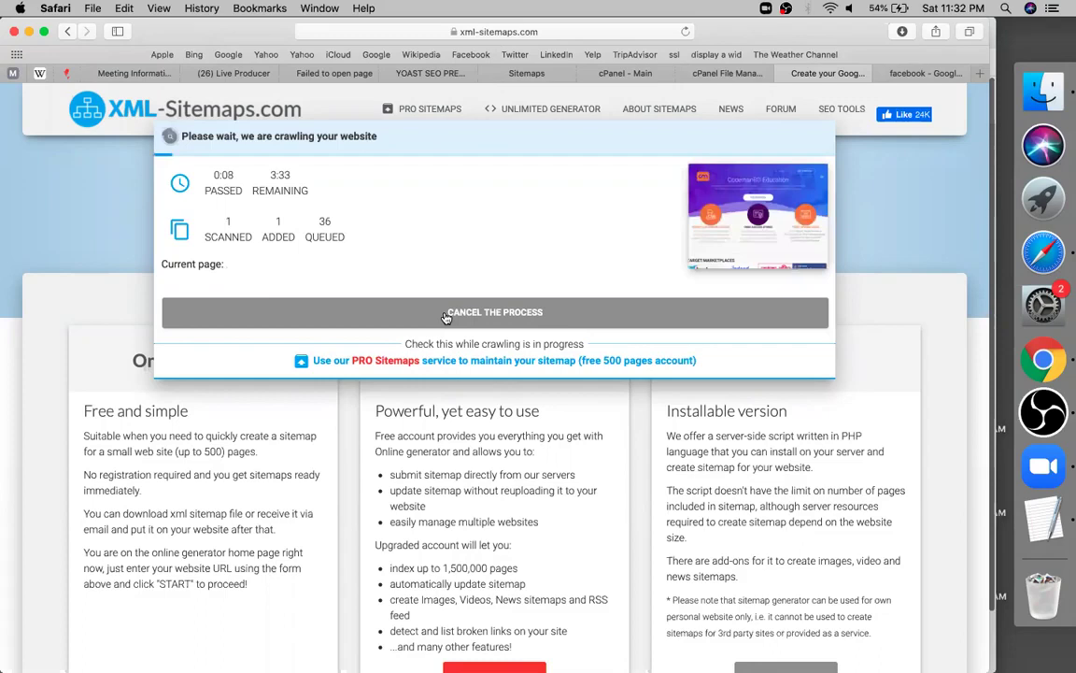
{"action": "left_click", "coordinate": [589, 316]}
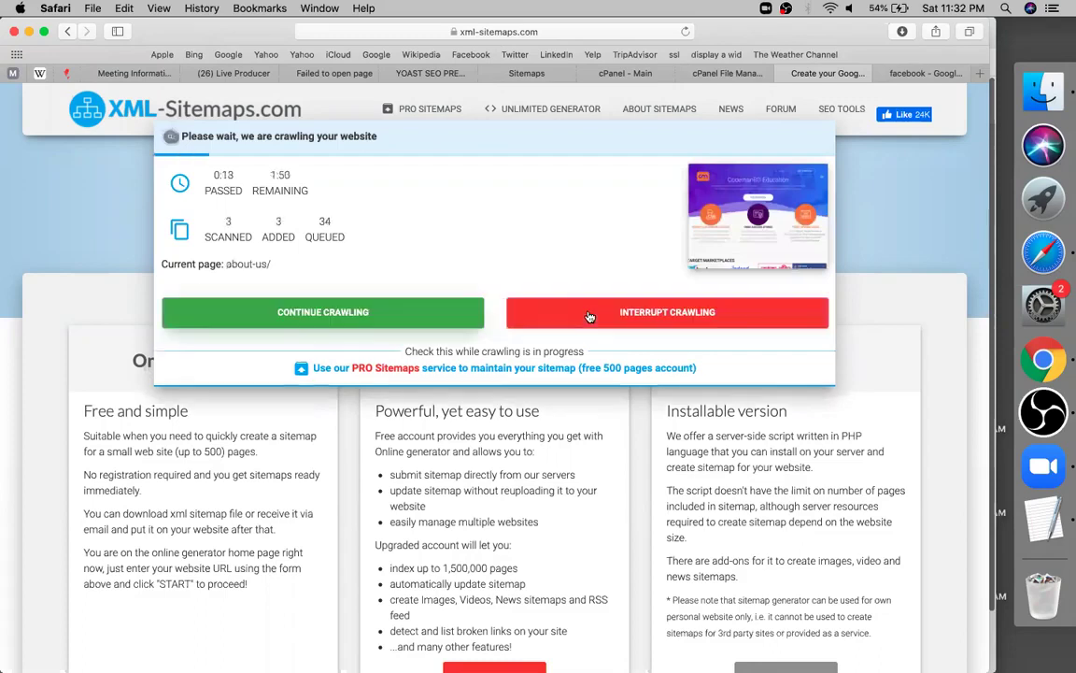
{"action": "left_click", "coordinate": [589, 316]}
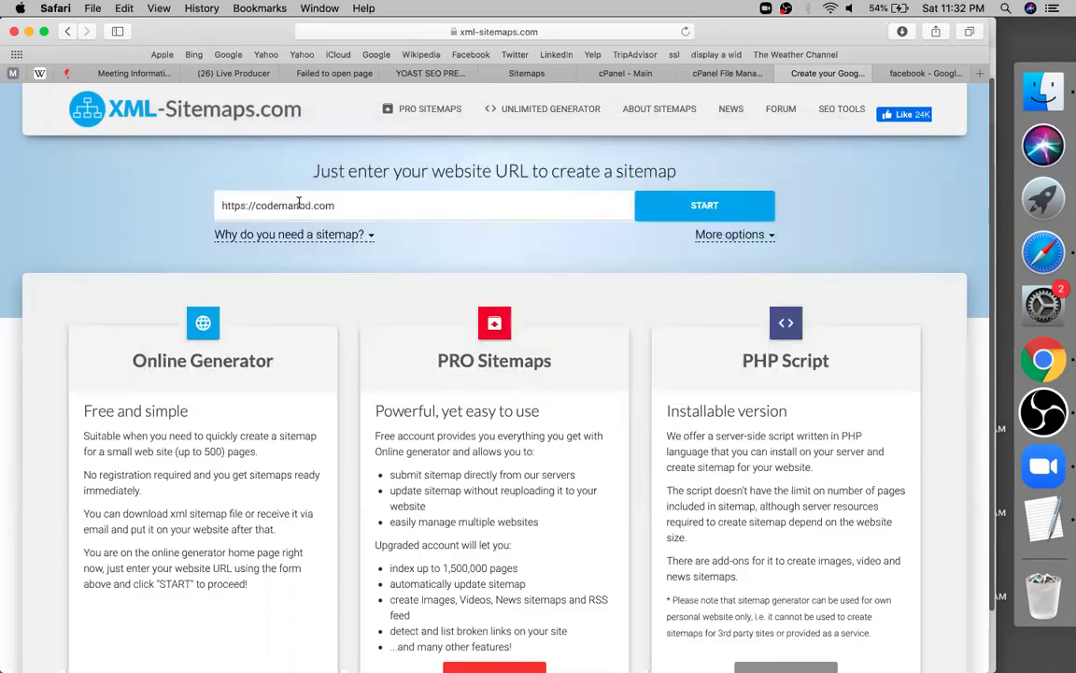
Replace the address with the site's own URL and crawl it to completion
{"action": "triple_click", "coordinate": [299, 202]}
{"action": "type", "text": "https://wh"}
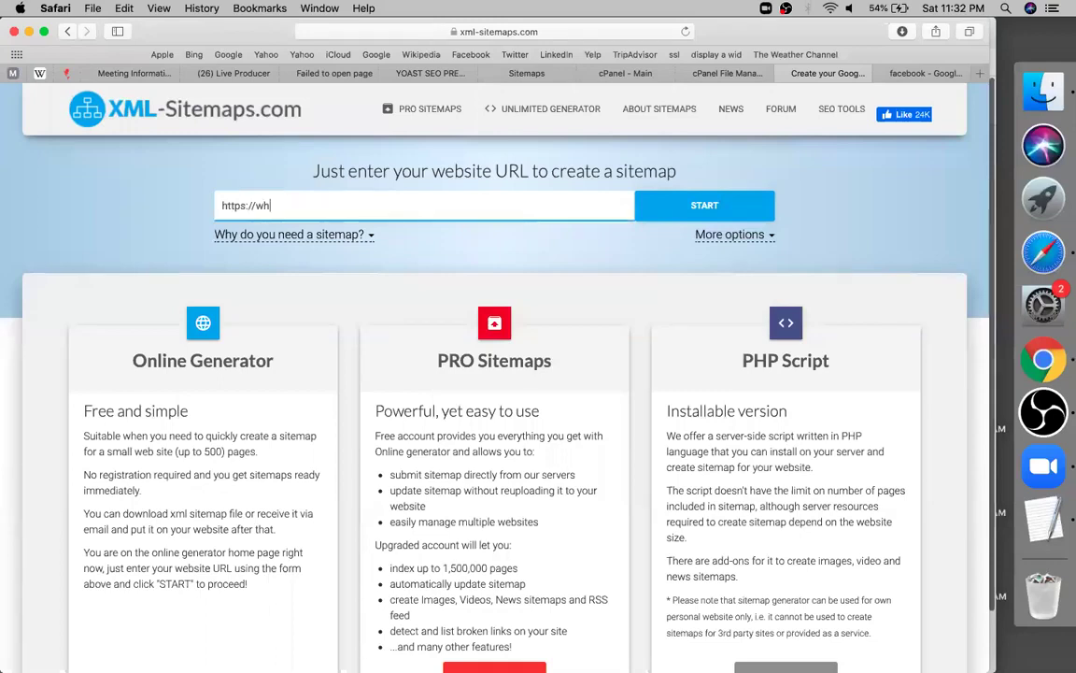
{"action": "type", "text": "atminhazulasifw"}
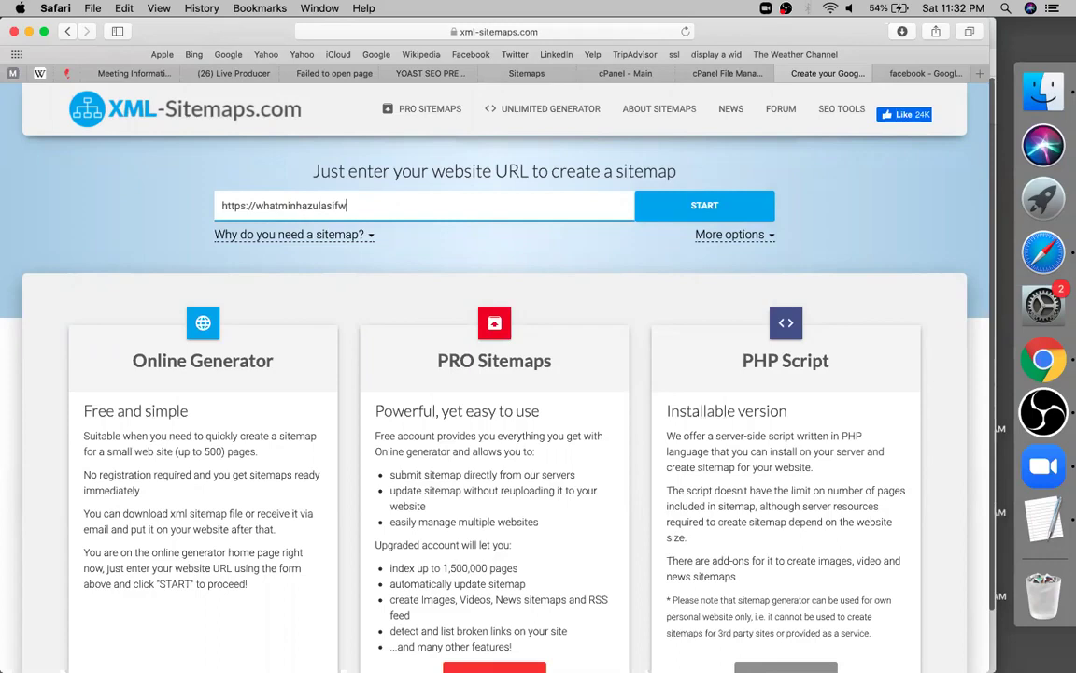
{"action": "type", "text": "rite.com"}
{"action": "left_click", "coordinate": [658, 217]}
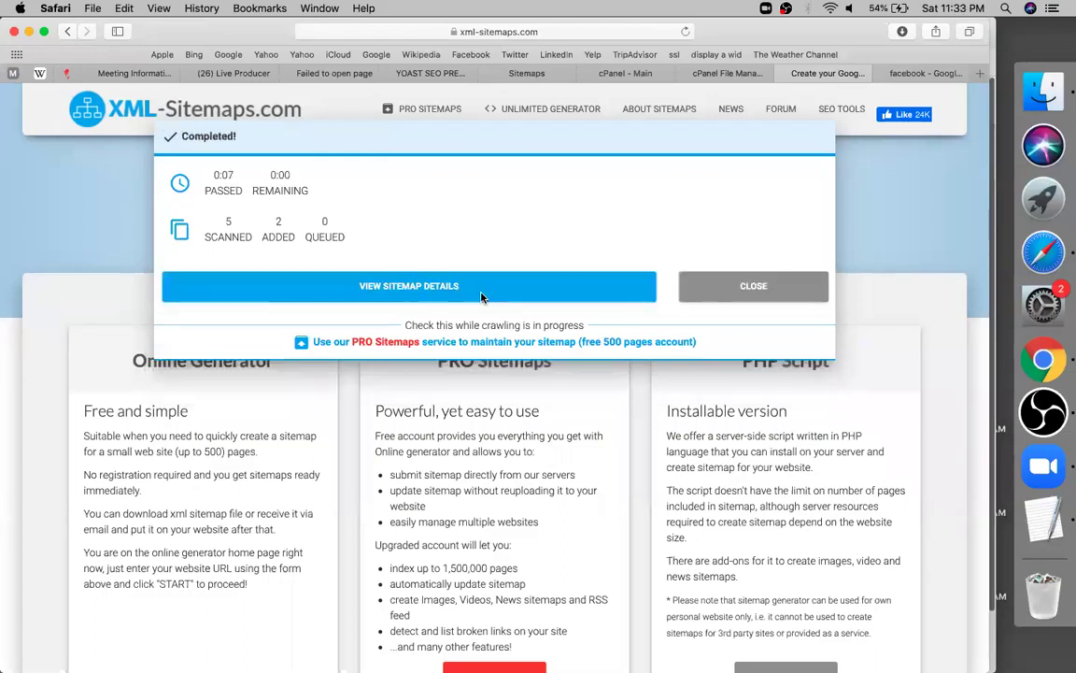
Download the generated XML sitemap file from its View Sitemap Details page
{"action": "left_click", "coordinate": [481, 296]}
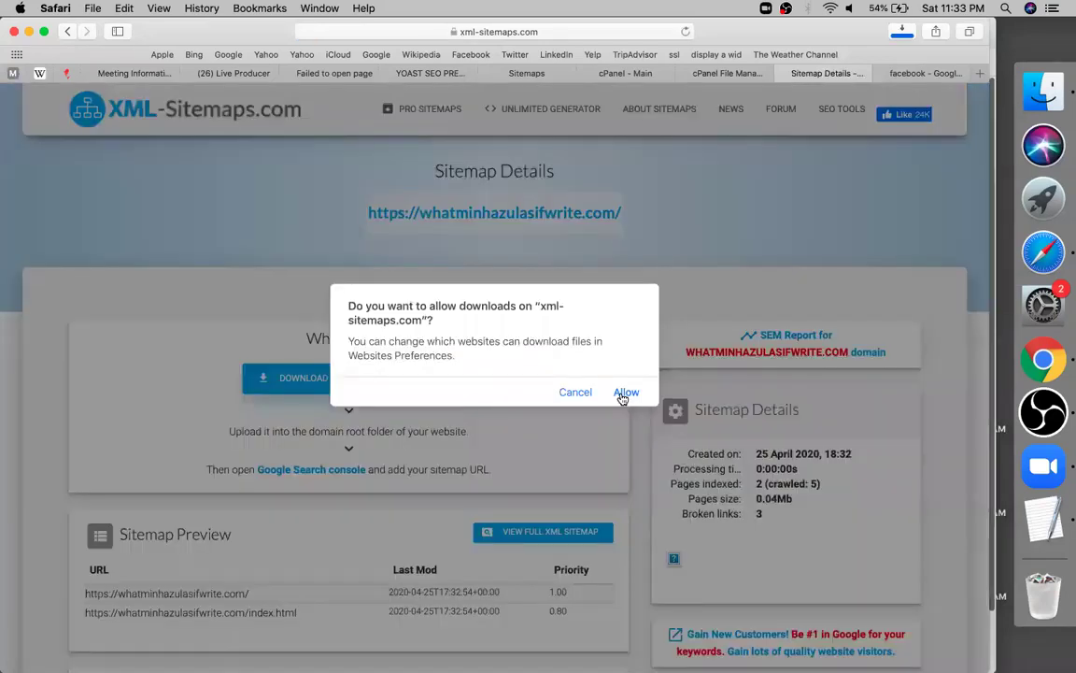
{"action": "left_click", "coordinate": [624, 393]}
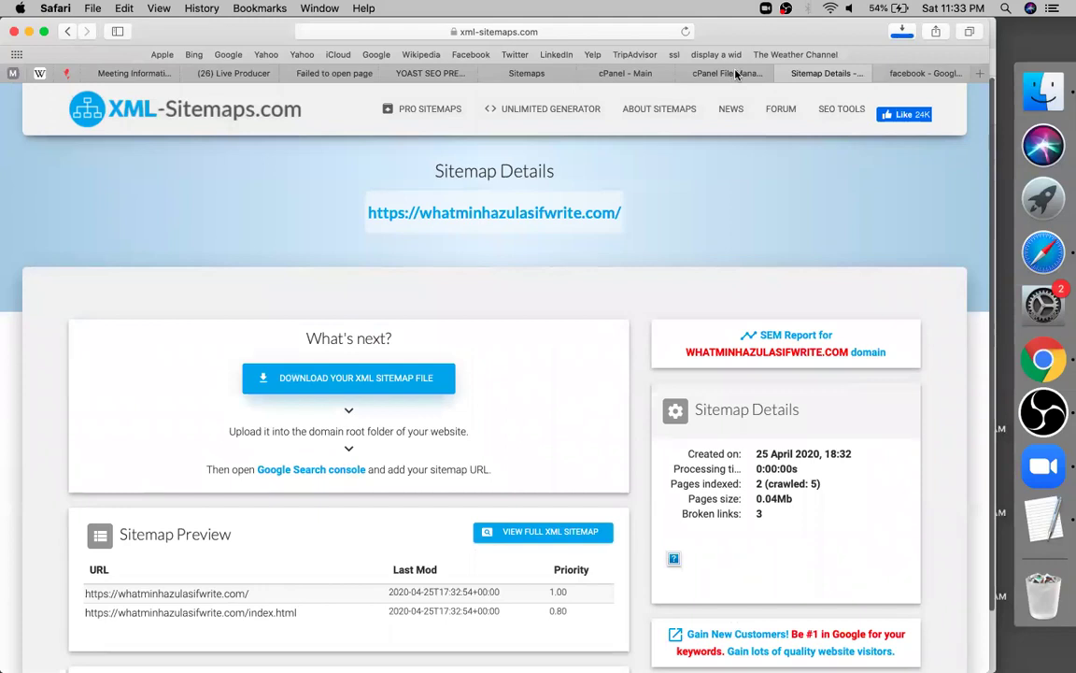
{"action": "left_click", "coordinate": [736, 74]}
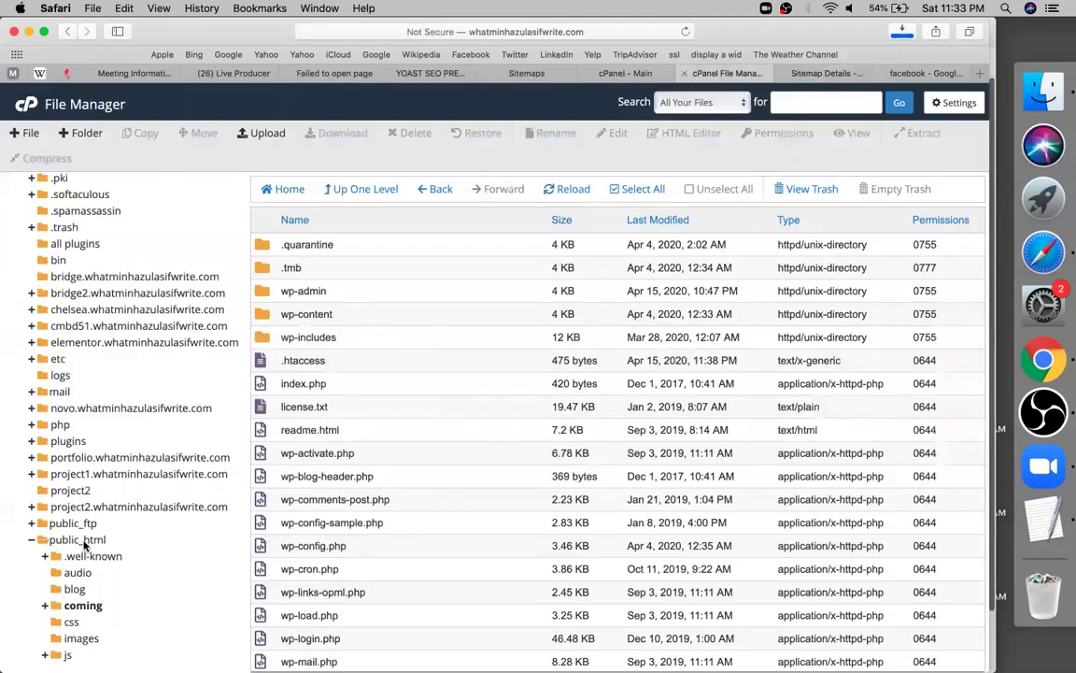
Open the public_html folder in File Manager and start a file upload there
{"action": "left_click", "coordinate": [84, 542]}
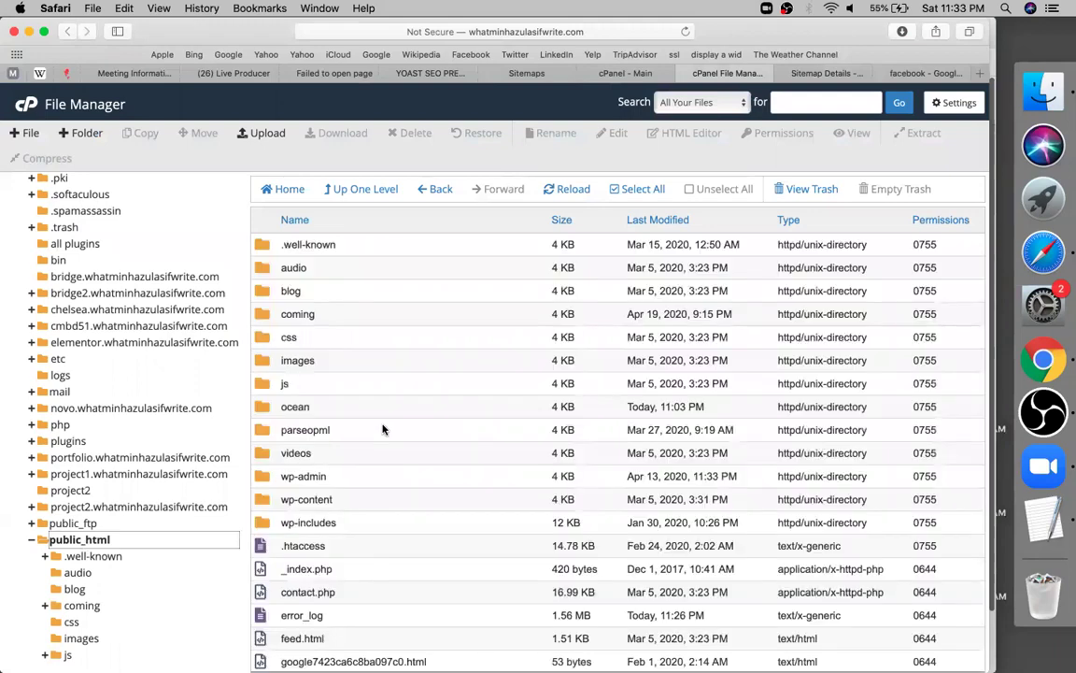
{"action": "scroll", "coordinate": [264, 138], "scroll_direction": "down", "scroll_amount": 5}
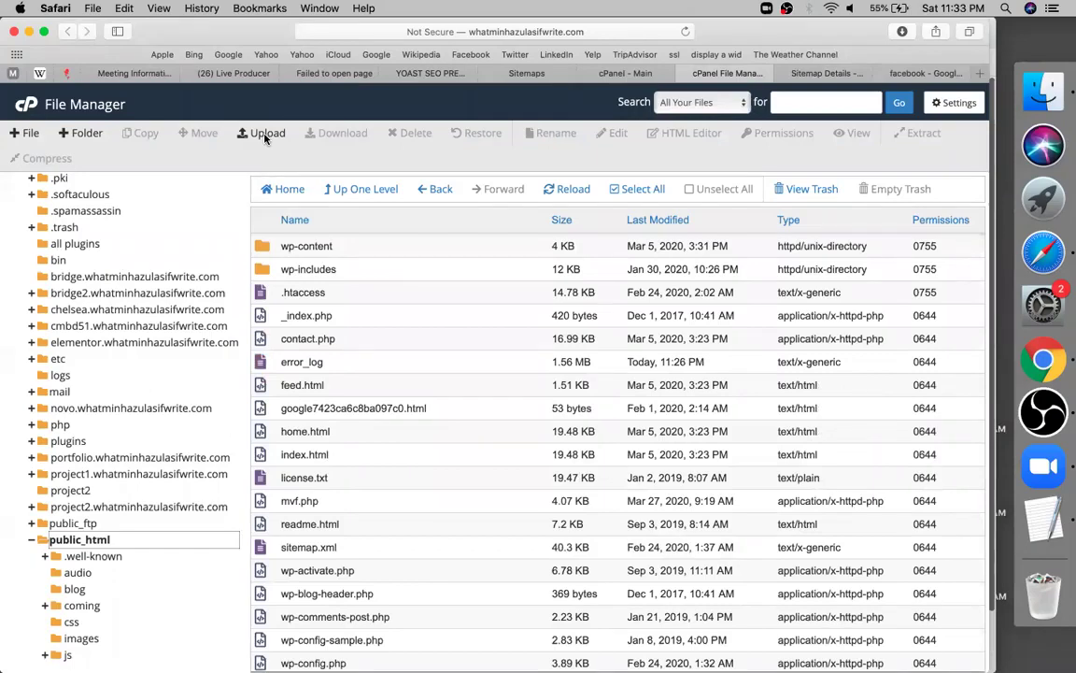
{"action": "left_click", "coordinate": [264, 136]}
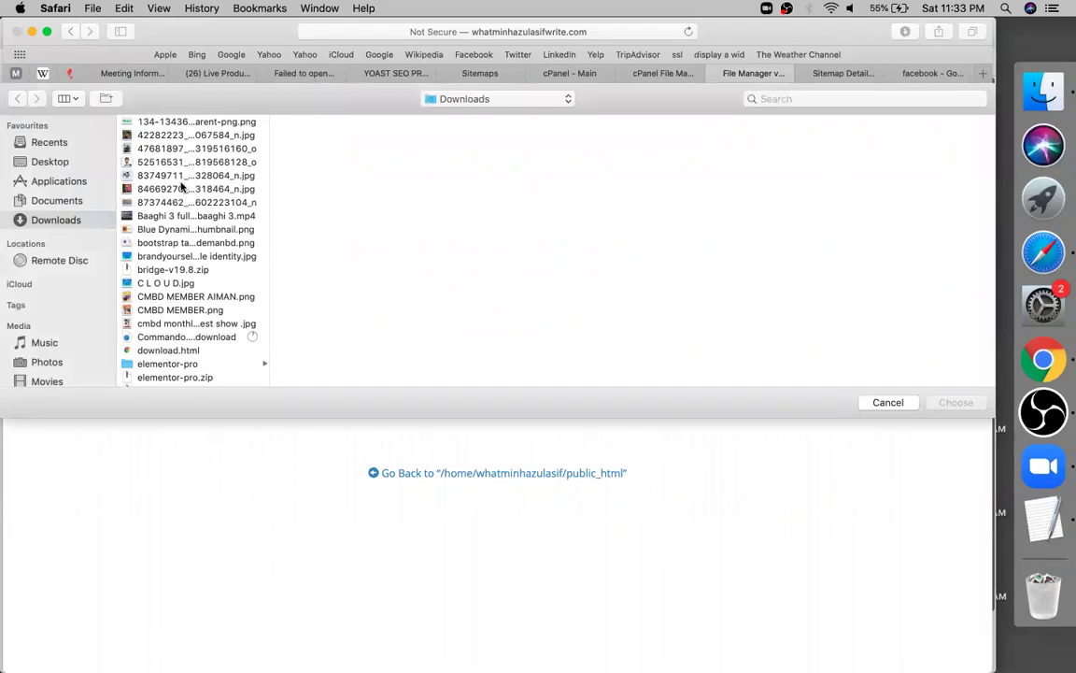
Browse recent files in the chooser, then get back to the cPanel upload page
{"action": "scroll", "coordinate": [177, 187], "scroll_direction": "down", "scroll_amount": 20}
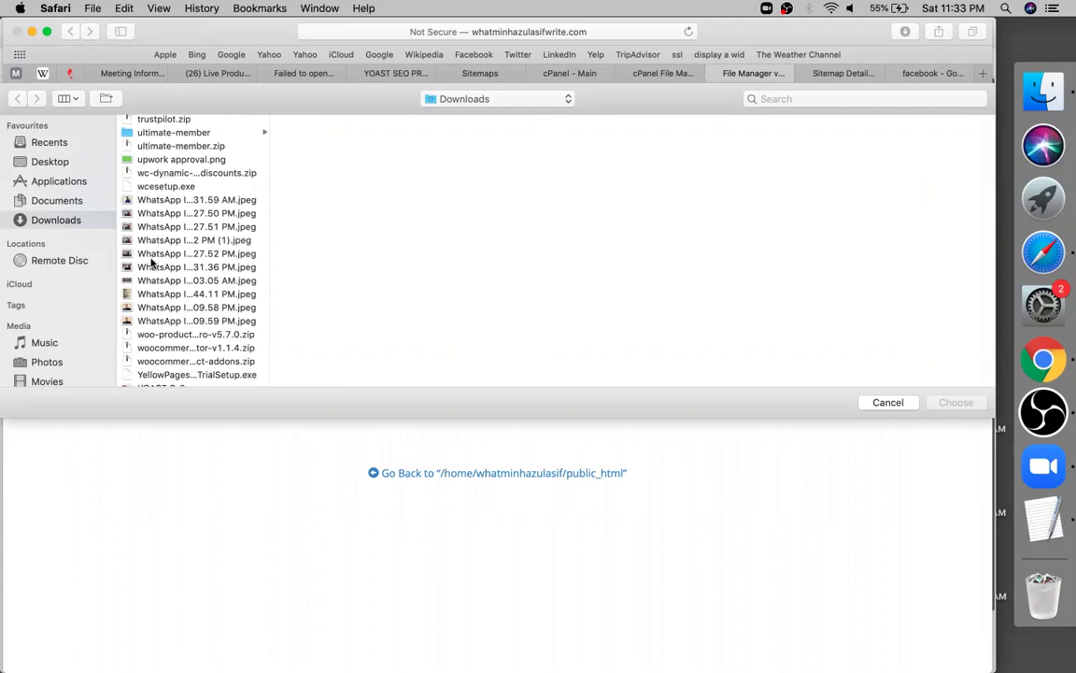
{"action": "scroll", "coordinate": [150, 264], "scroll_direction": "down", "scroll_amount": 2}
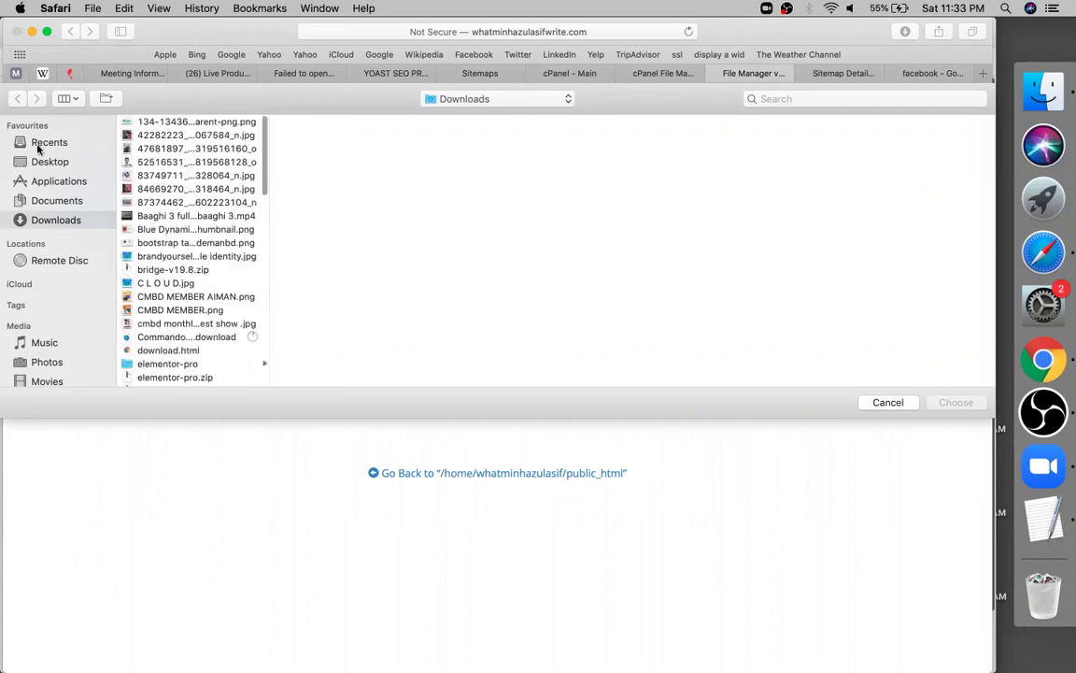
{"action": "left_click", "coordinate": [38, 146]}
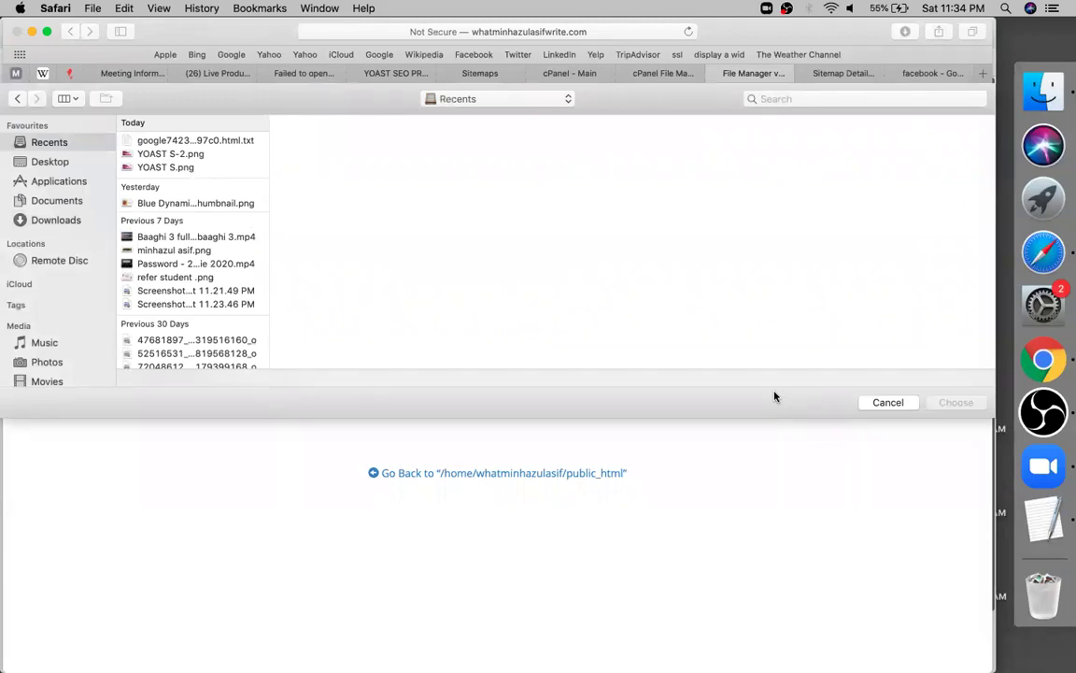
{"action": "key", "text": "Down"}
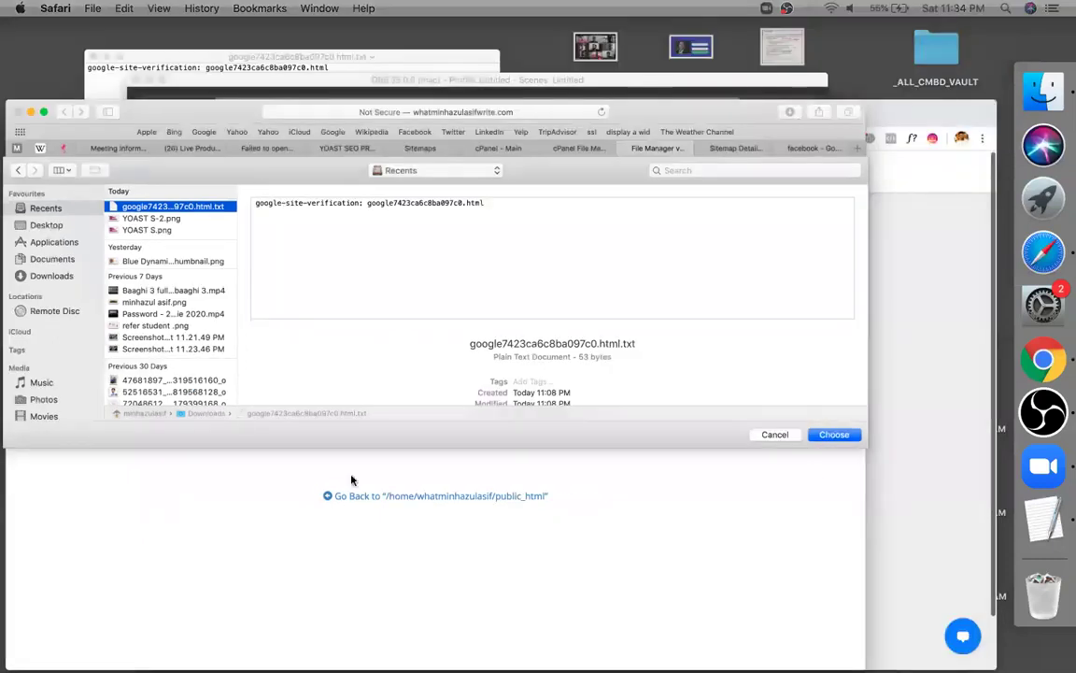
{"action": "key", "text": "ctrl+Up"}
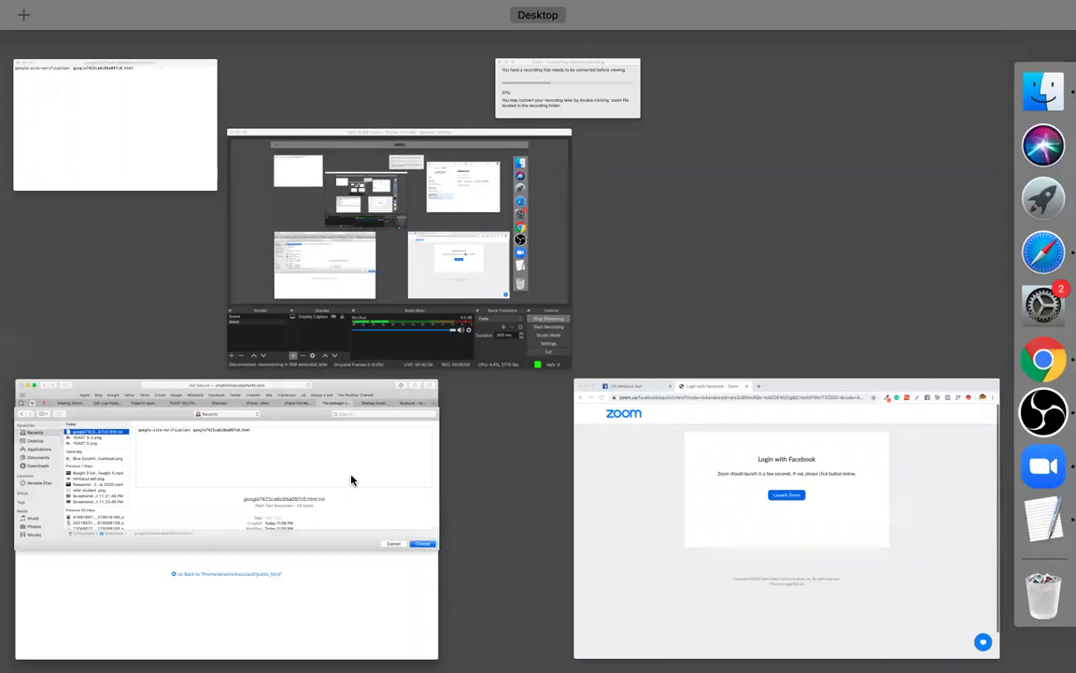
{"action": "left_click", "coordinate": [834, 98]}
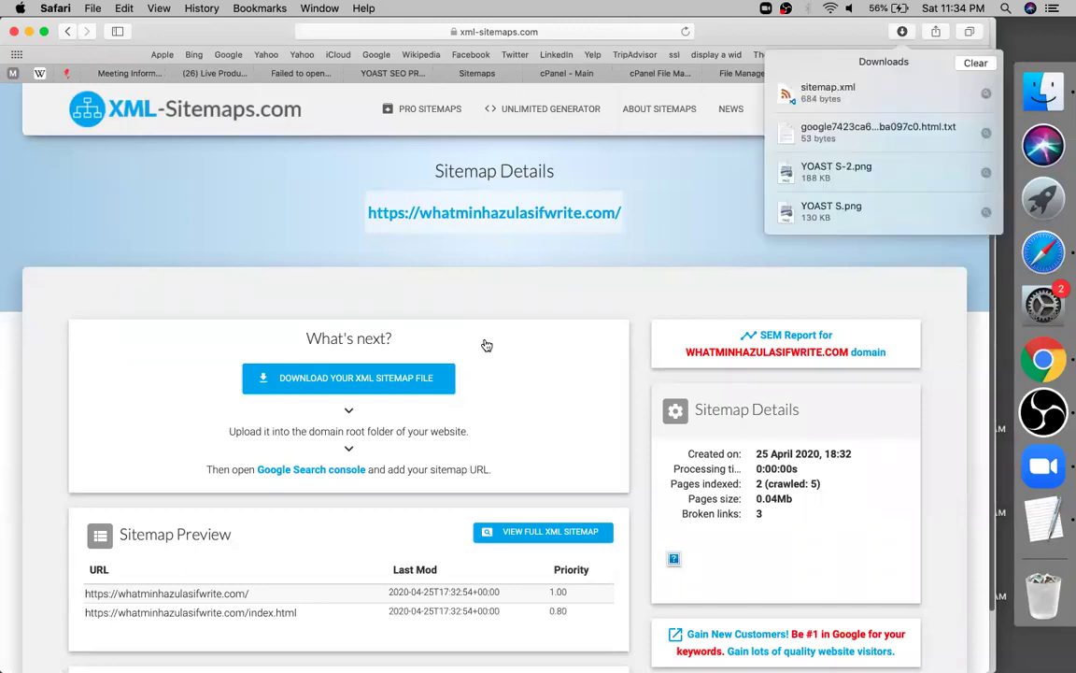
{"action": "key", "text": "ctrl+shift+Tab"}
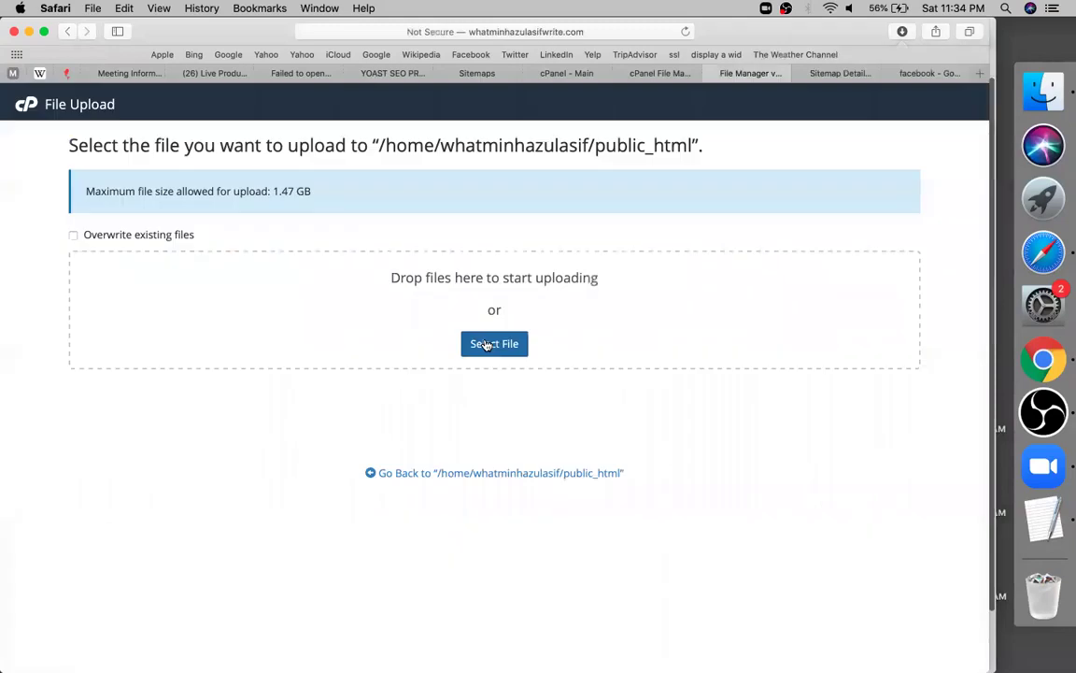
Upload sitemap.xml from Downloads, overwriting the existing copy in public_html
{"action": "left_click", "coordinate": [485, 345]}
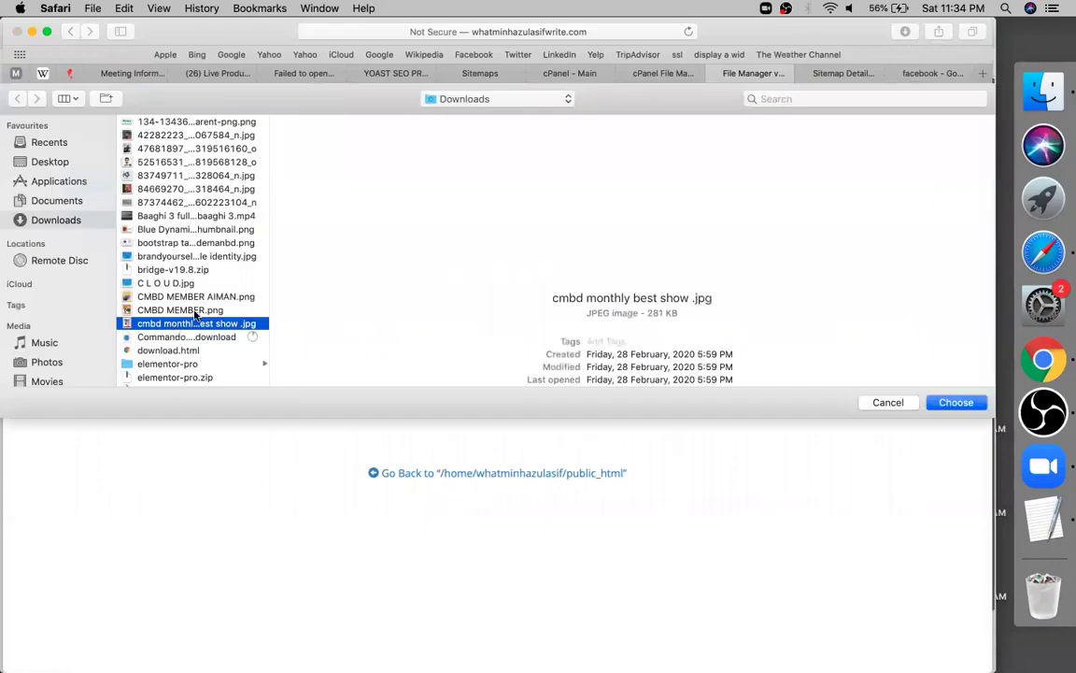
{"action": "key", "text": "s"}
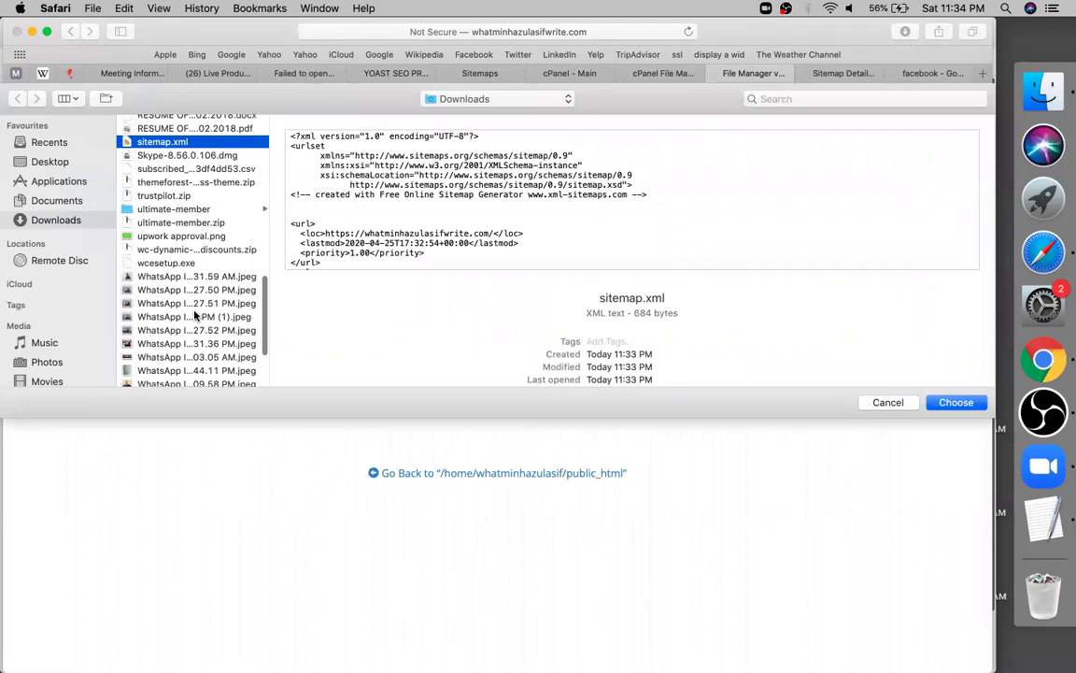
{"action": "key", "text": "Return"}
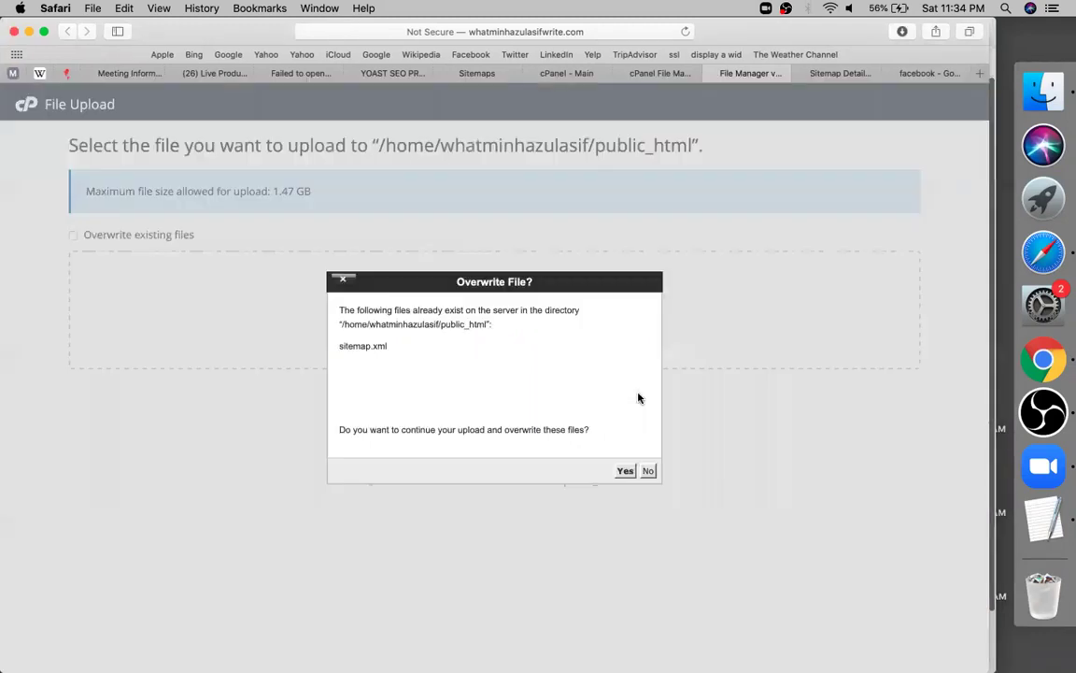
{"action": "left_click", "coordinate": [625, 471]}
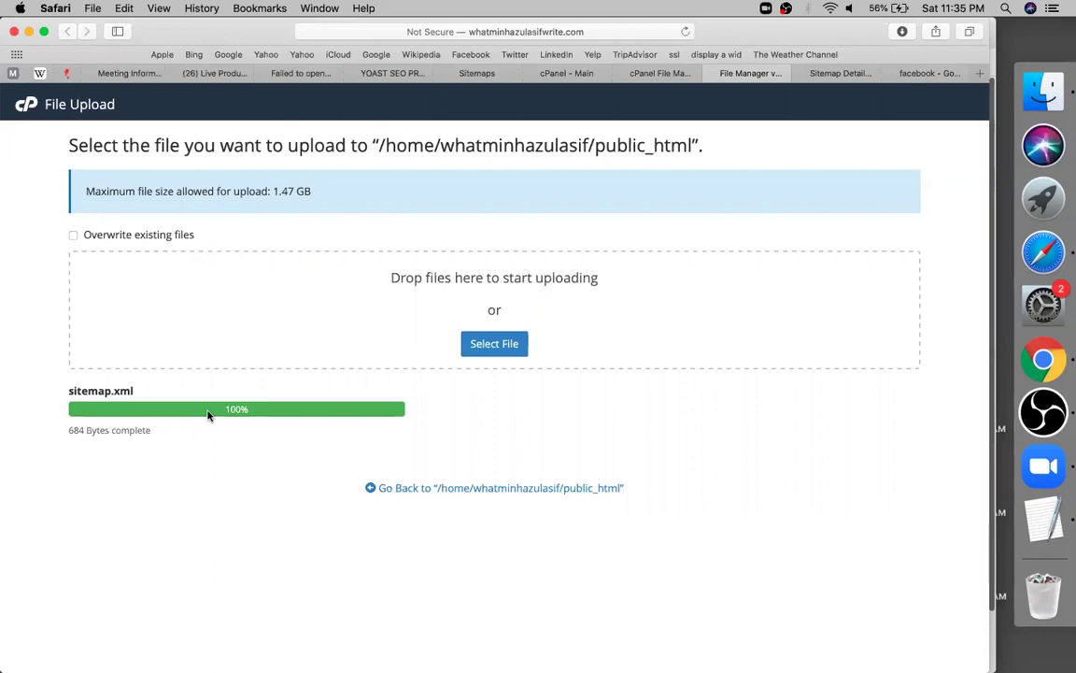
{"action": "left_click", "coordinate": [846, 74]}
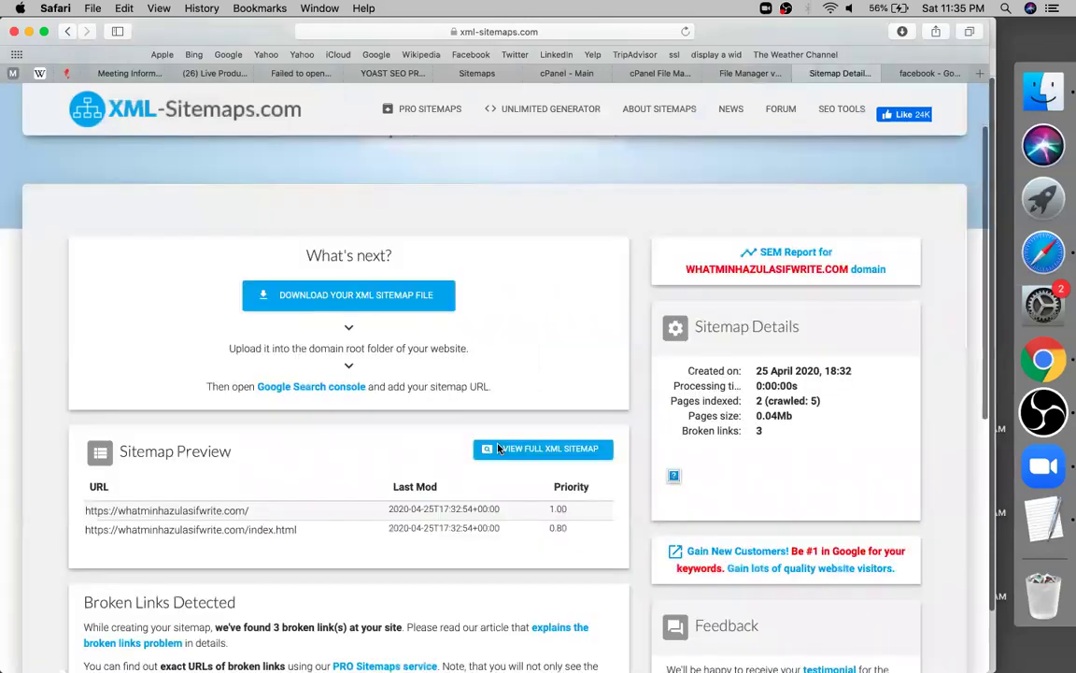
Open the full XML sitemap listing two URLs, then go to Search Console's sitemap page
{"action": "left_click", "coordinate": [497, 448]}
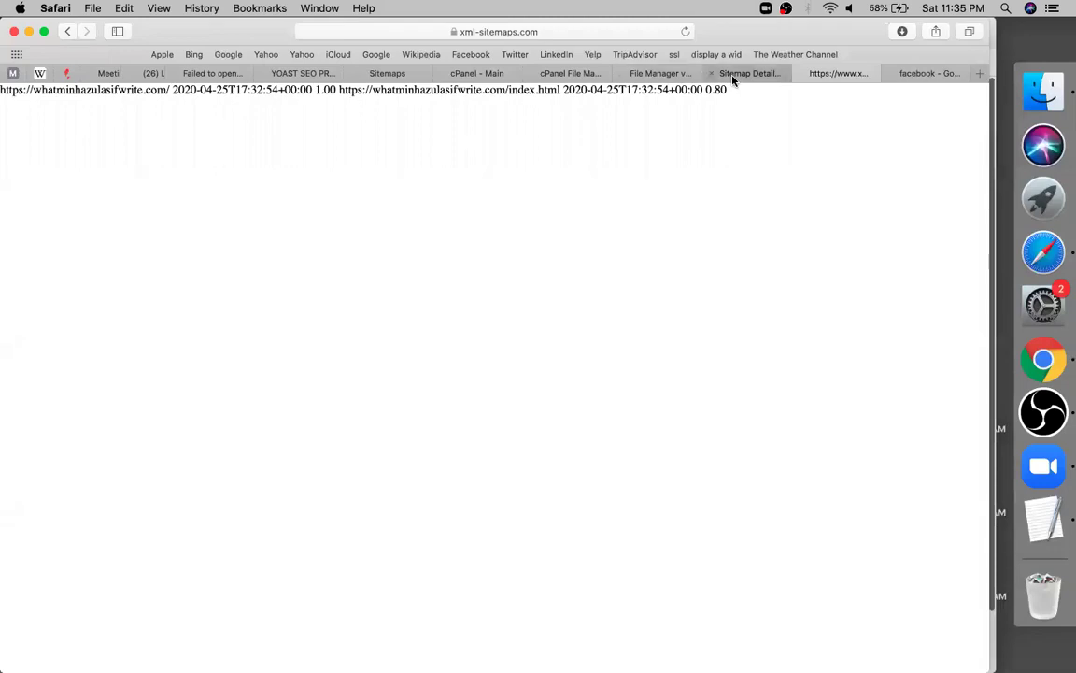
{"action": "left_click", "coordinate": [374, 76]}
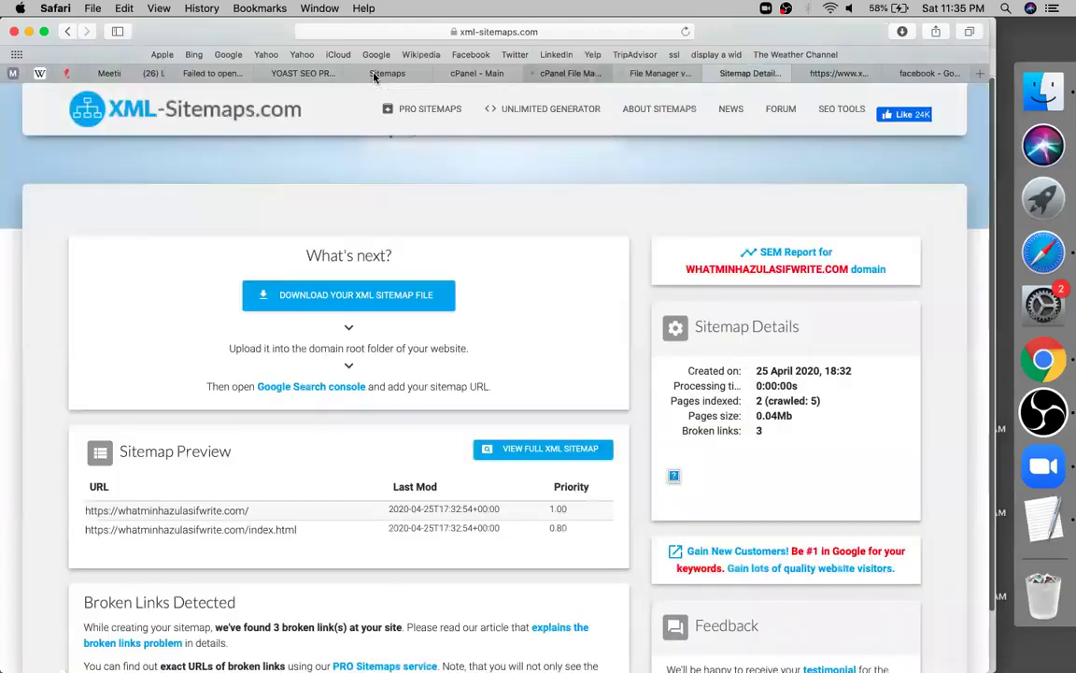
{"action": "left_click", "coordinate": [374, 77]}
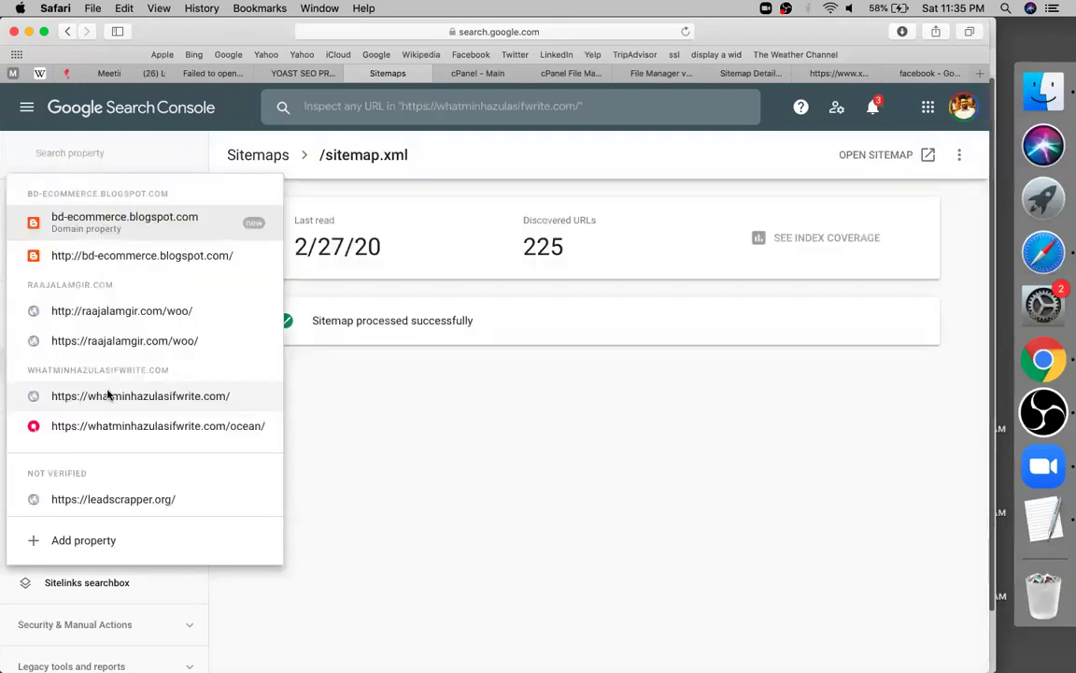
Review the existing sitemap.xml details, then return to the Sitemaps list
{"action": "key", "text": "Escape"}
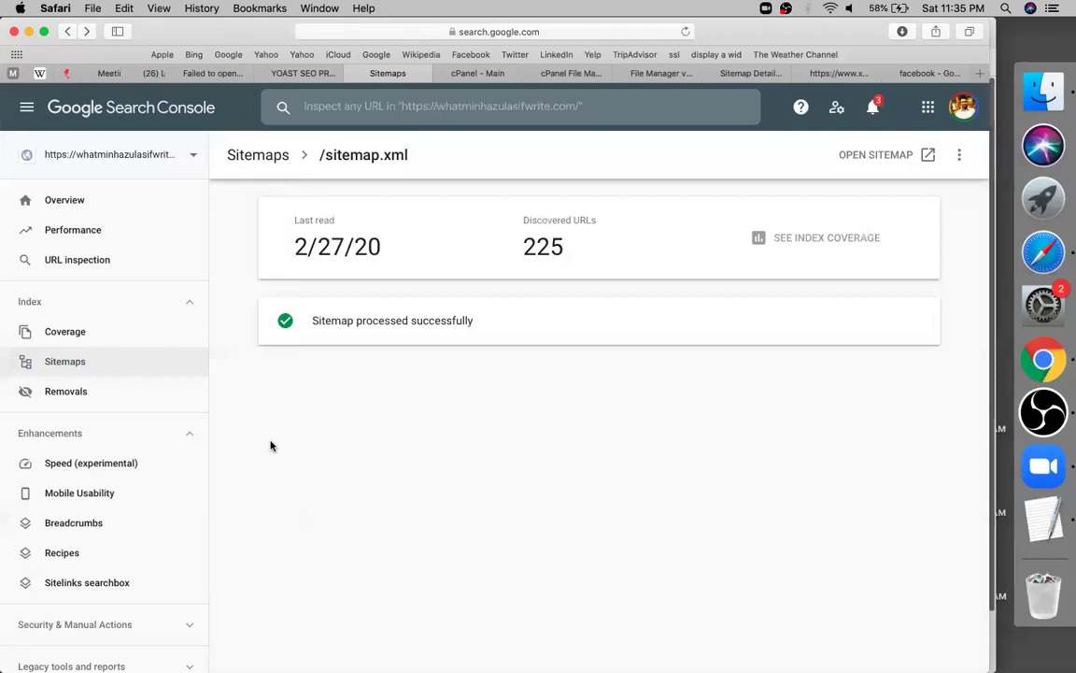
{"action": "key", "text": "Tab"}
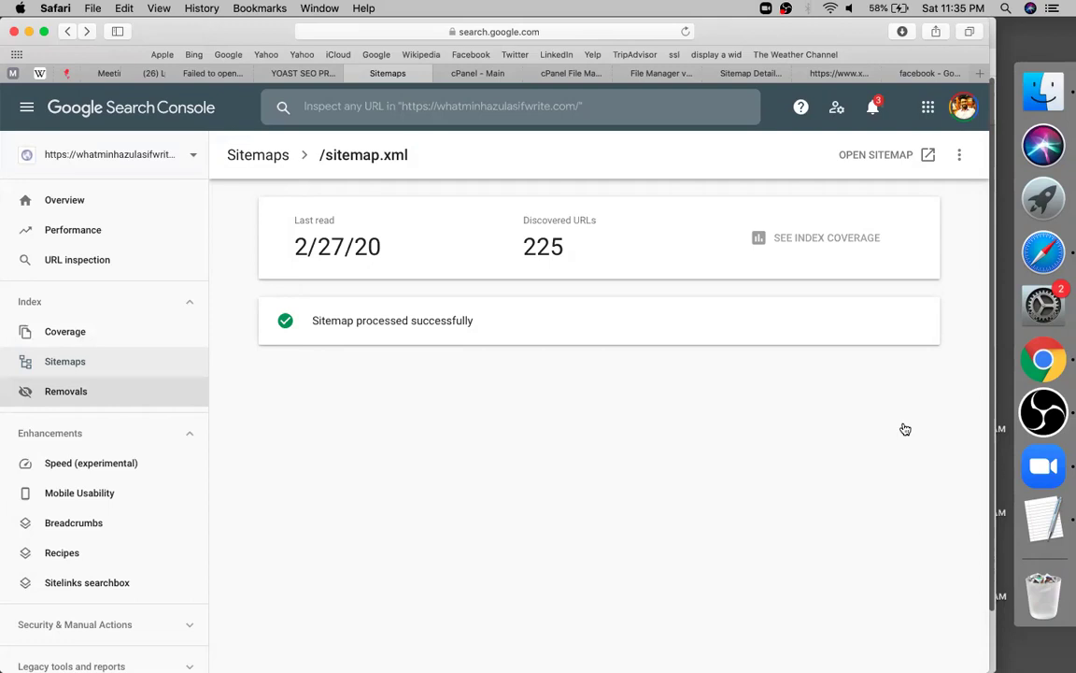
{"action": "key", "text": "super+bracketleft"}
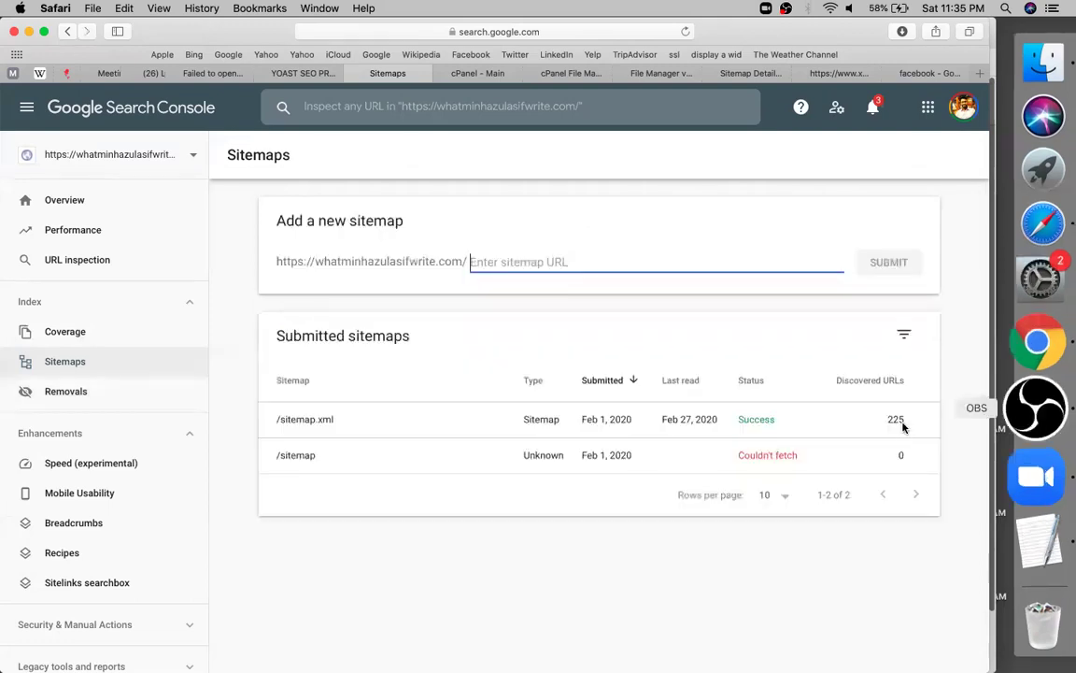
{"action": "left_click", "coordinate": [904, 428]}
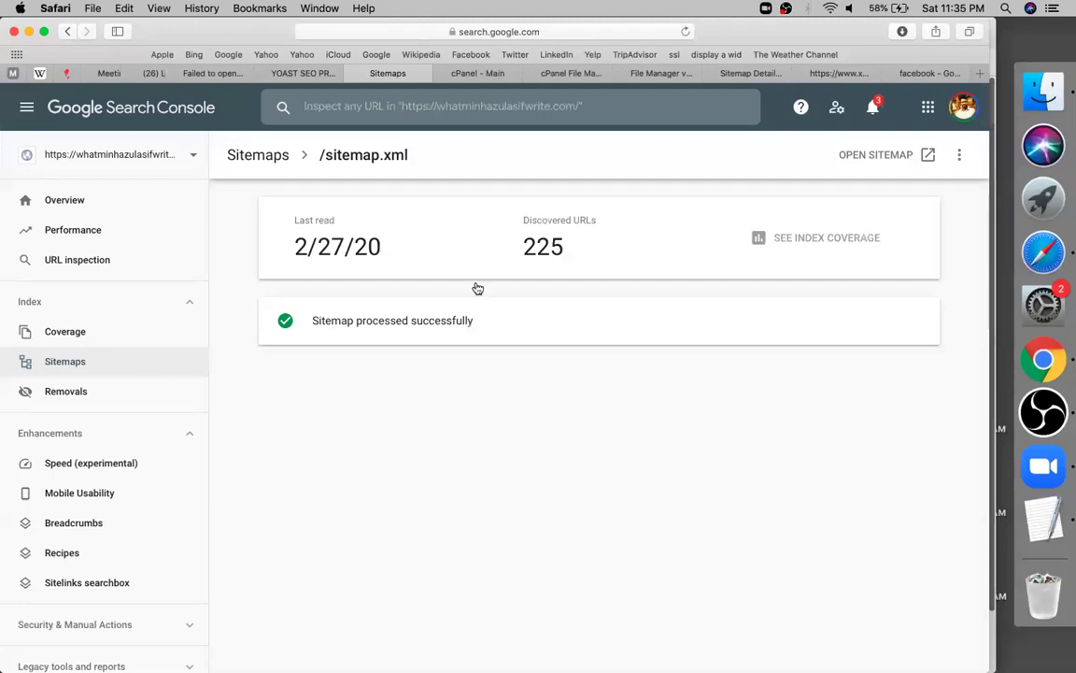
{"action": "key", "text": "super+bracketleft"}
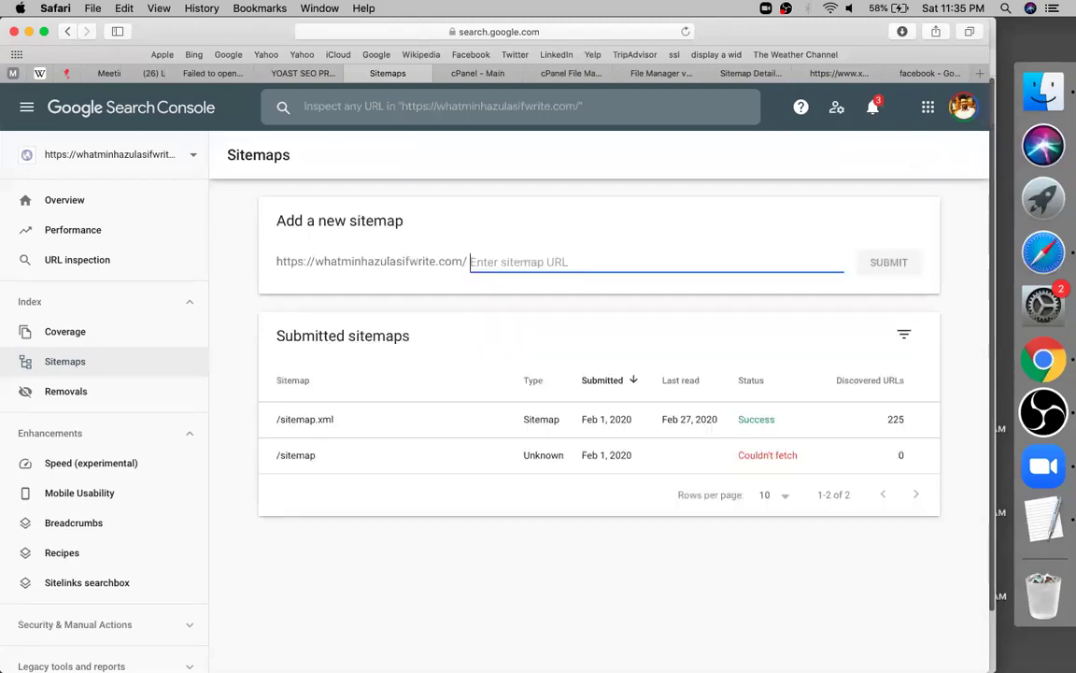
Submit sitemap.xml again and dismiss the submission confirmation
{"action": "type", "text": "sitemap.xml"}
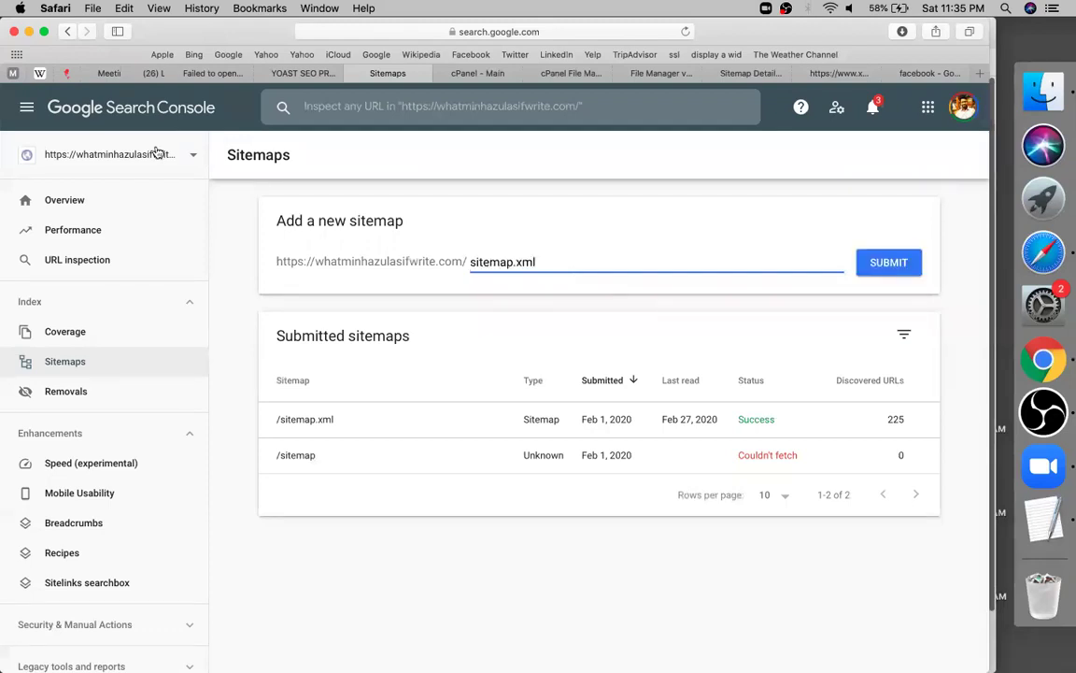
{"action": "left_click", "coordinate": [159, 151]}
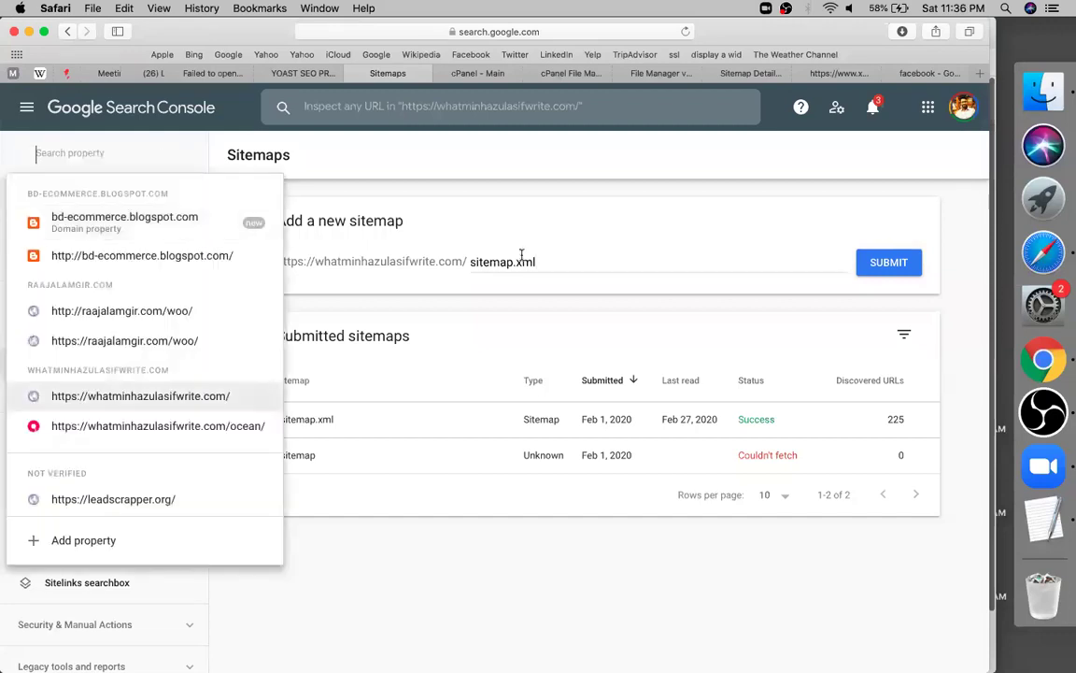
{"action": "left_click", "coordinate": [522, 257]}
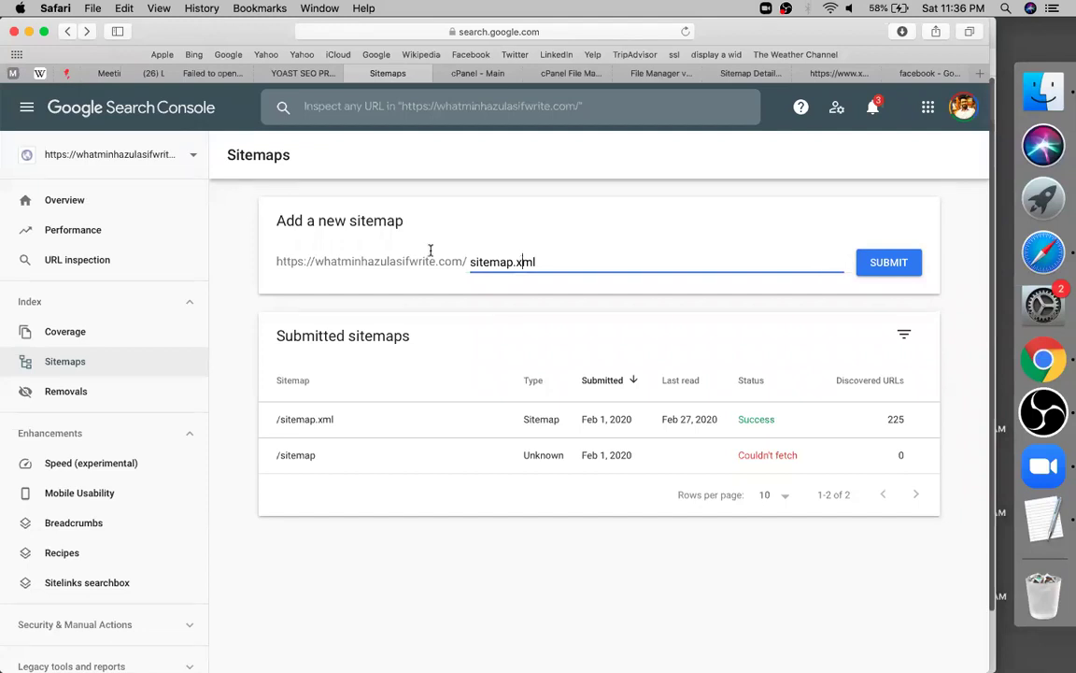
{"action": "key", "text": "Right"}
{"action": "key", "text": "Right"}
{"action": "left_click", "coordinate": [879, 267]}
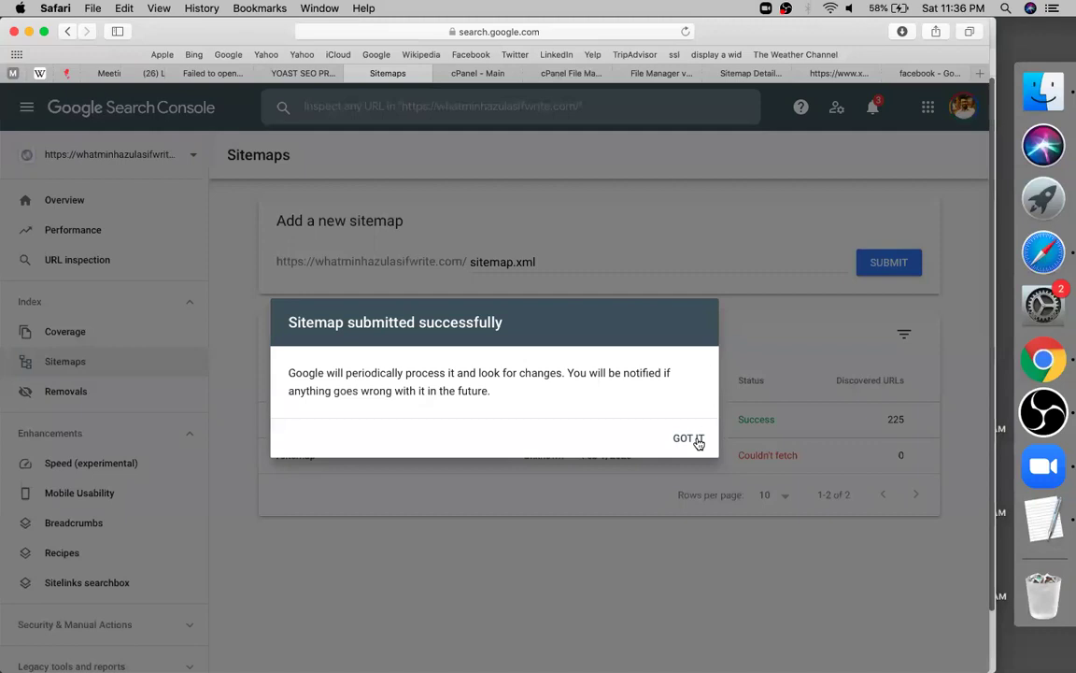
{"action": "left_click", "coordinate": [689, 438]}
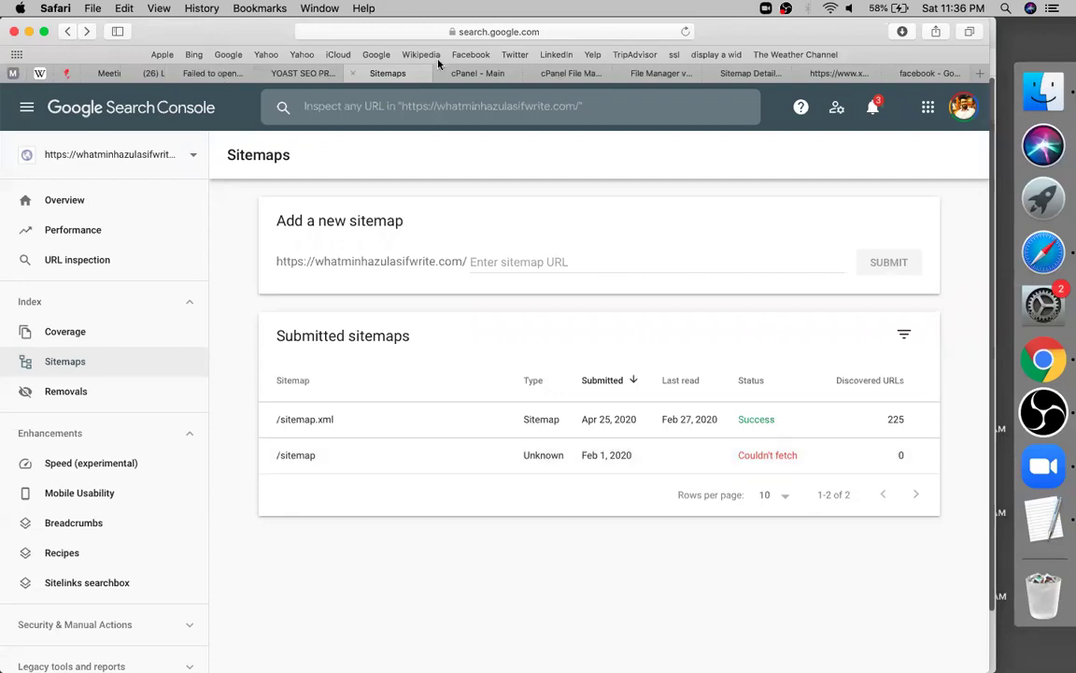
Close the failed-page and file-upload tabs, then open a new blank tab
{"action": "left_click", "coordinate": [177, 73]}
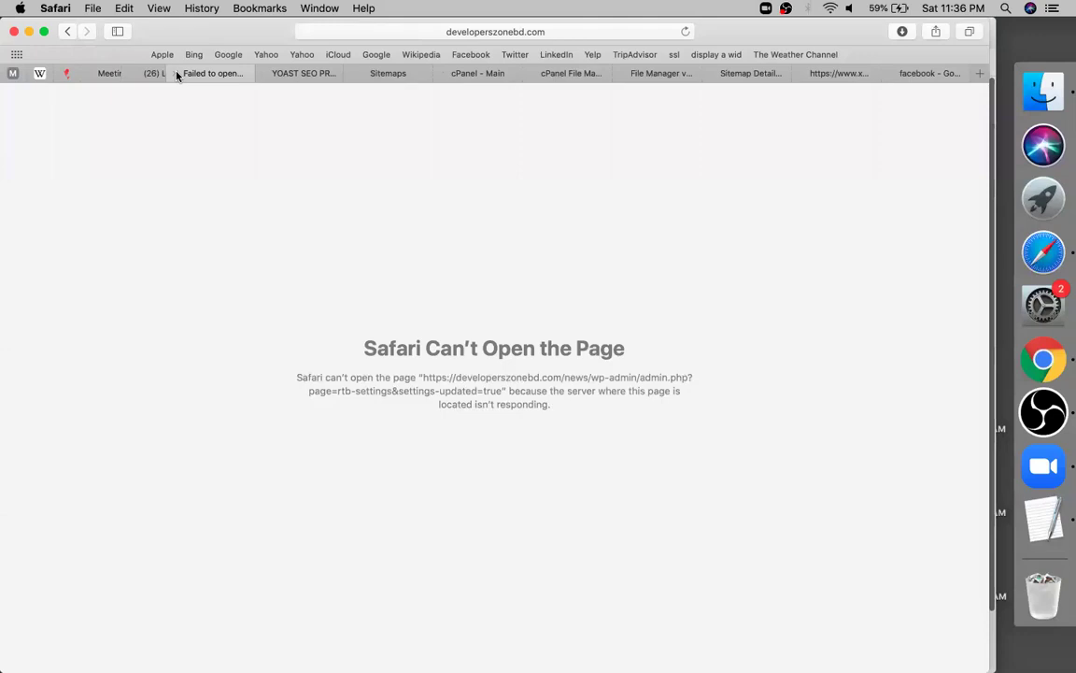
{"action": "key", "text": "super+w"}
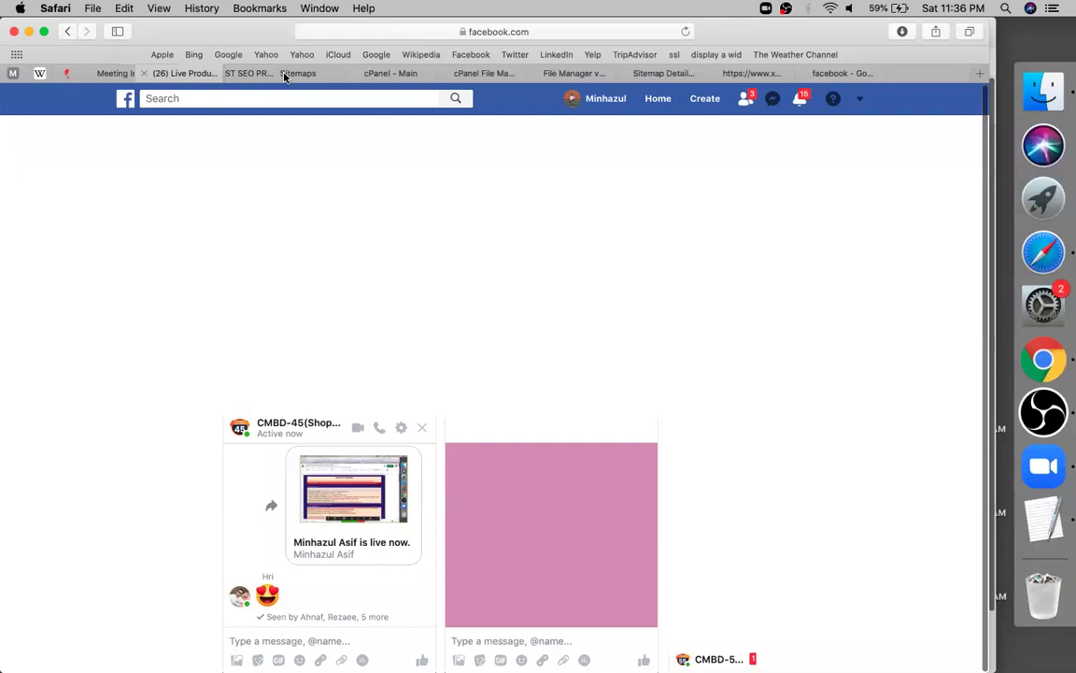
{"action": "left_click", "coordinate": [277, 80]}
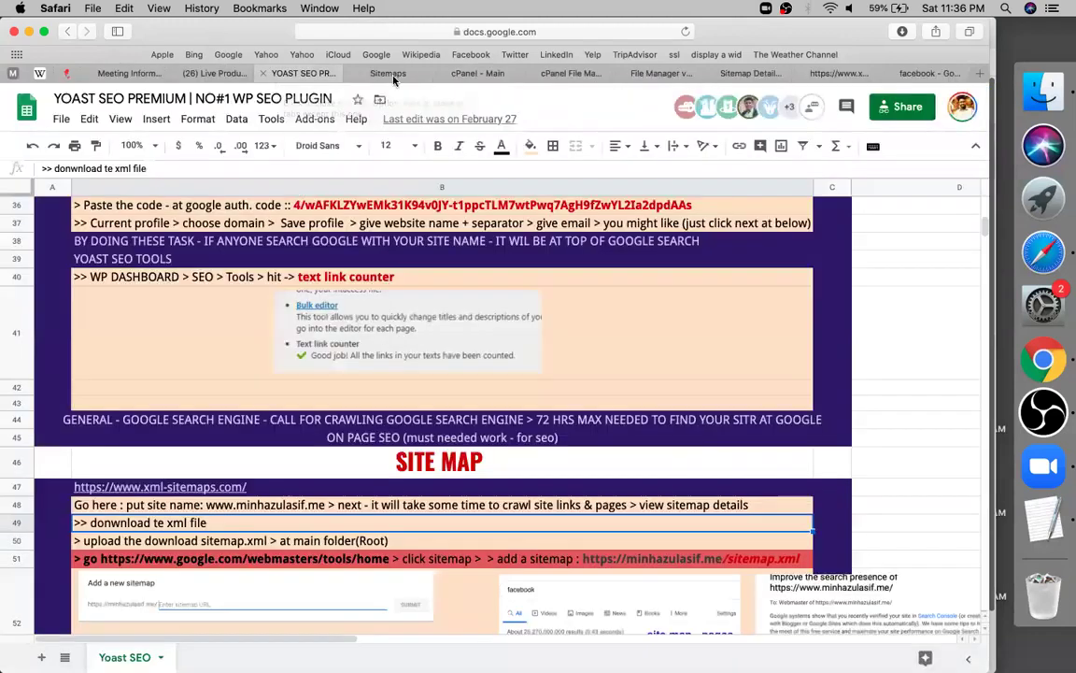
{"action": "key", "text": "ctrl+Tab"}
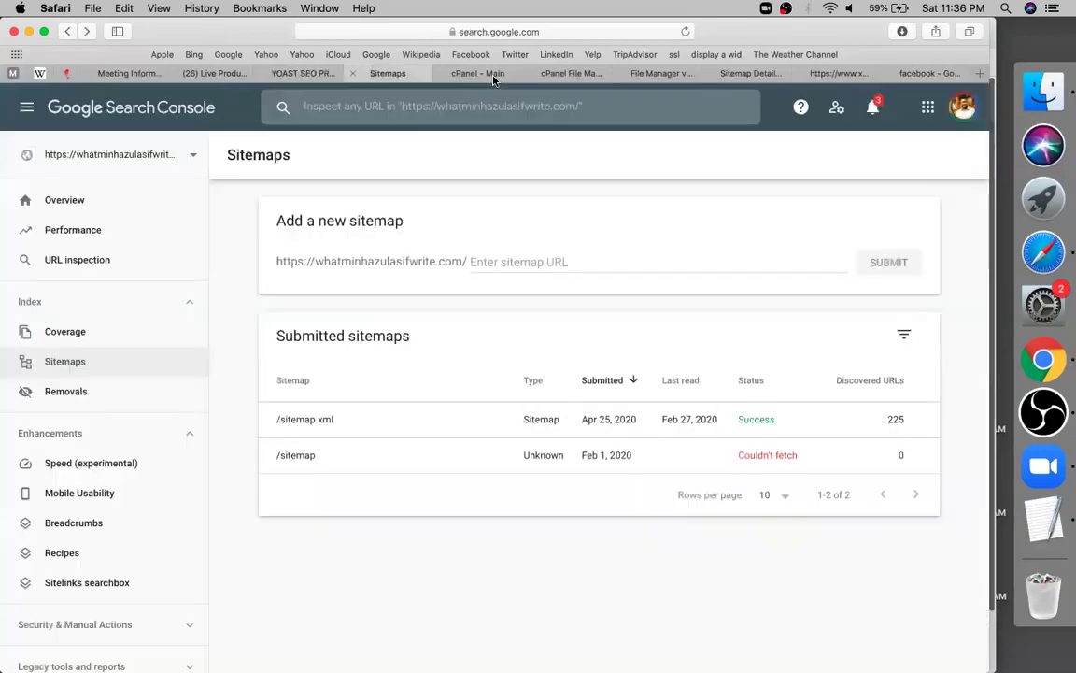
{"action": "key", "text": "ctrl+Tab"}
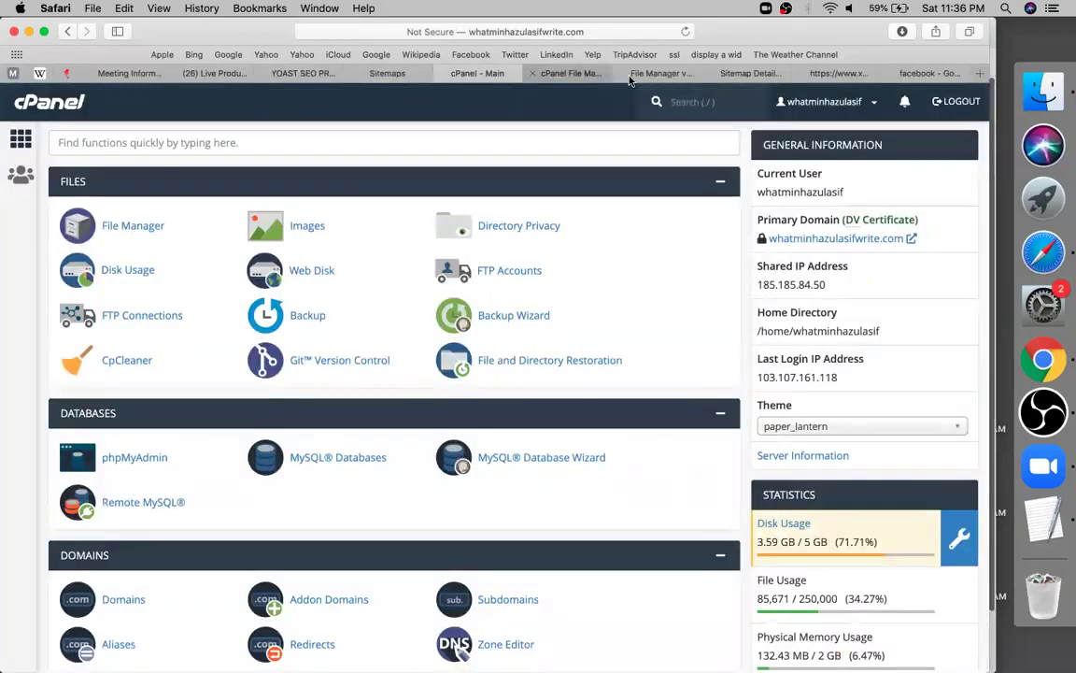
{"action": "left_click", "coordinate": [707, 80]}
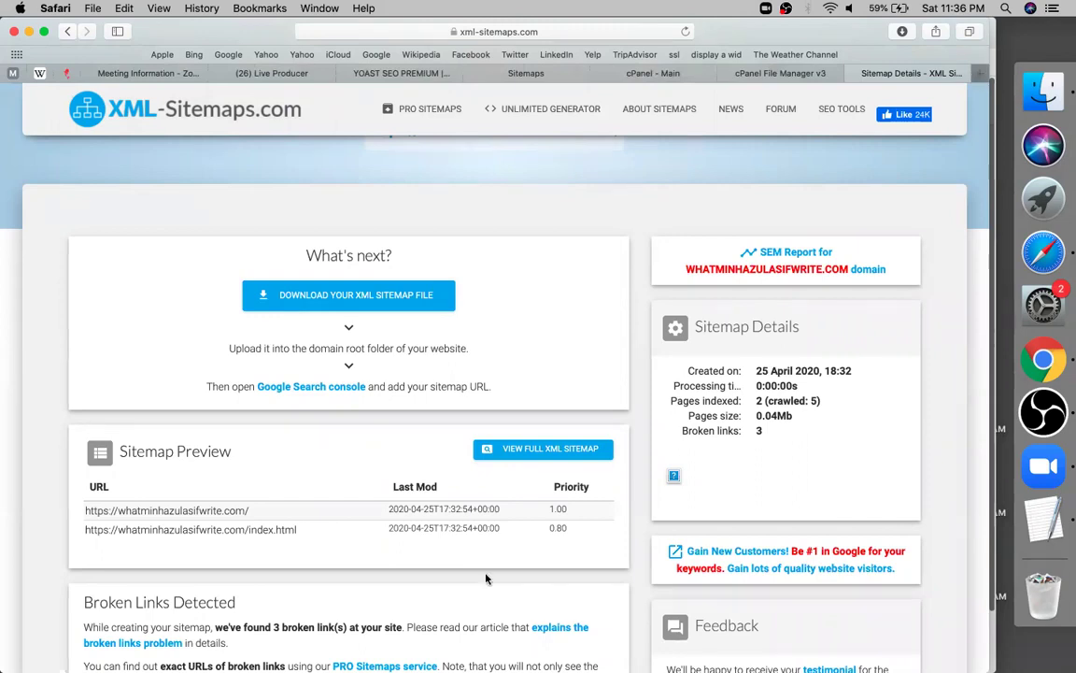
{"action": "key", "text": "super+t"}
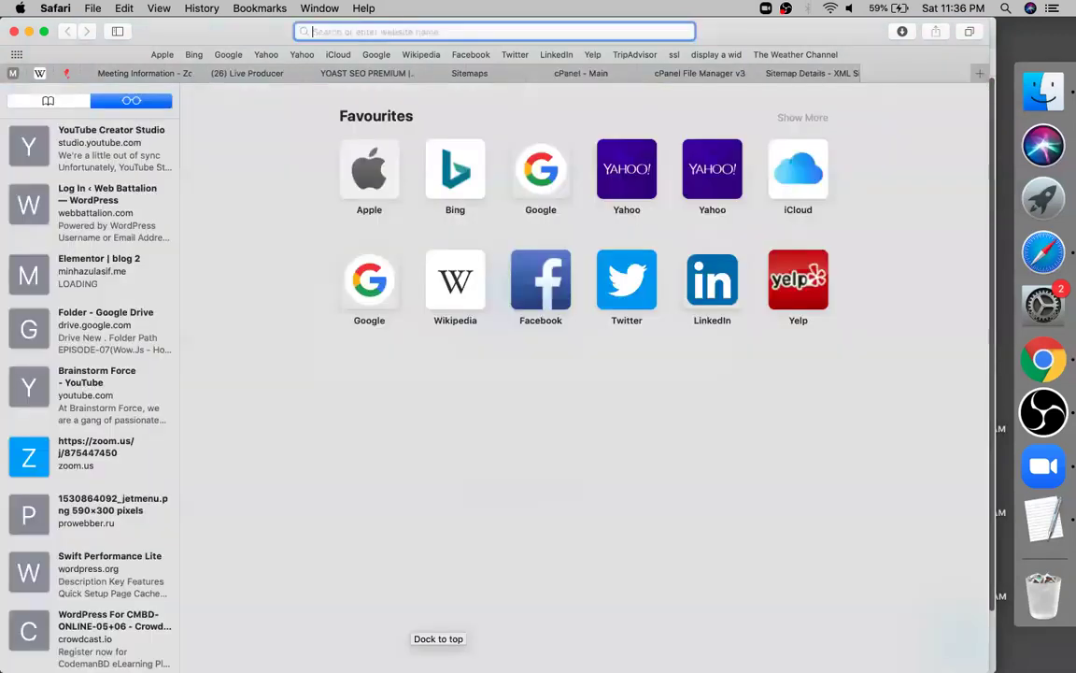
Load codemanbd.com from the address suggestions and switch to its WordPress login tab
{"action": "type", "text": "co"}
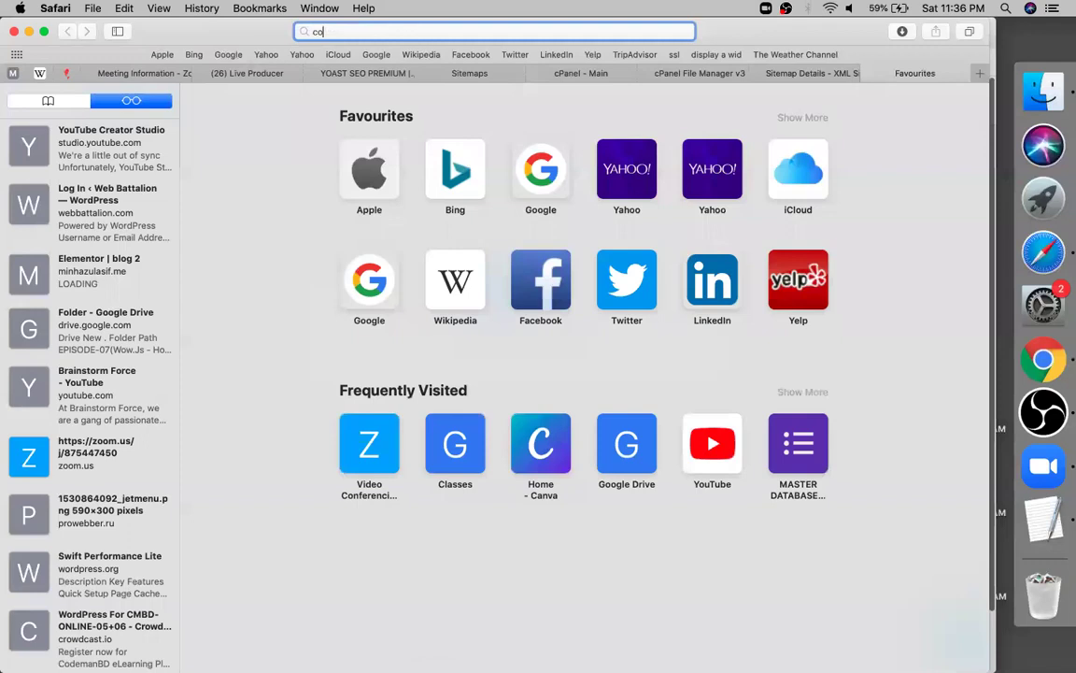
{"action": "type", "text": "d"}
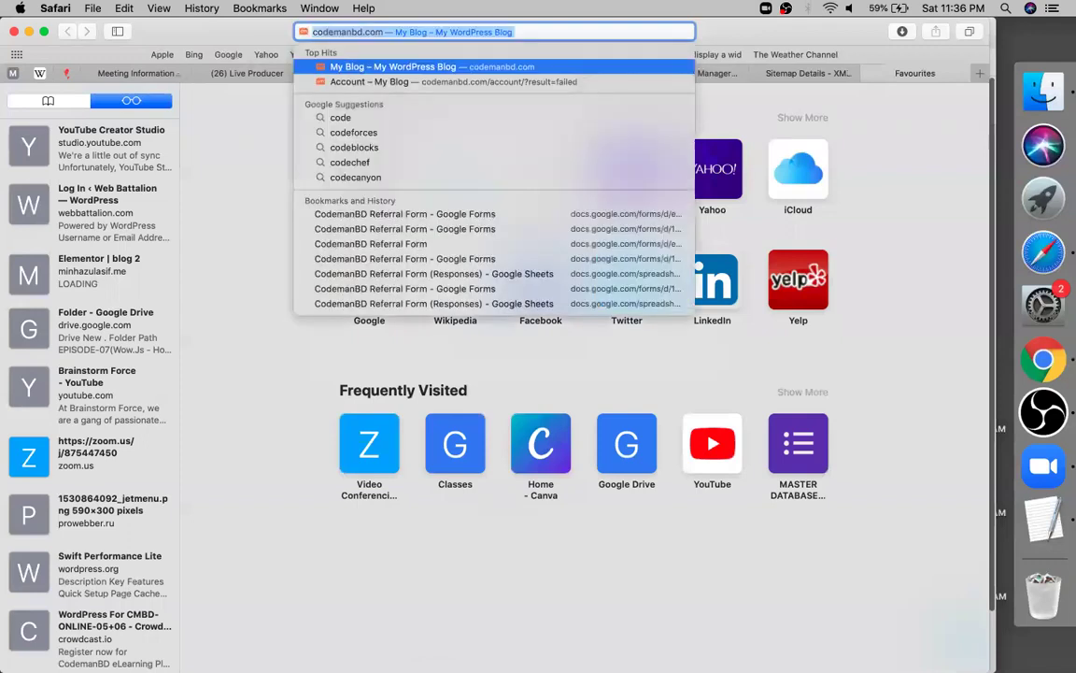
{"action": "type", "text": "/"}
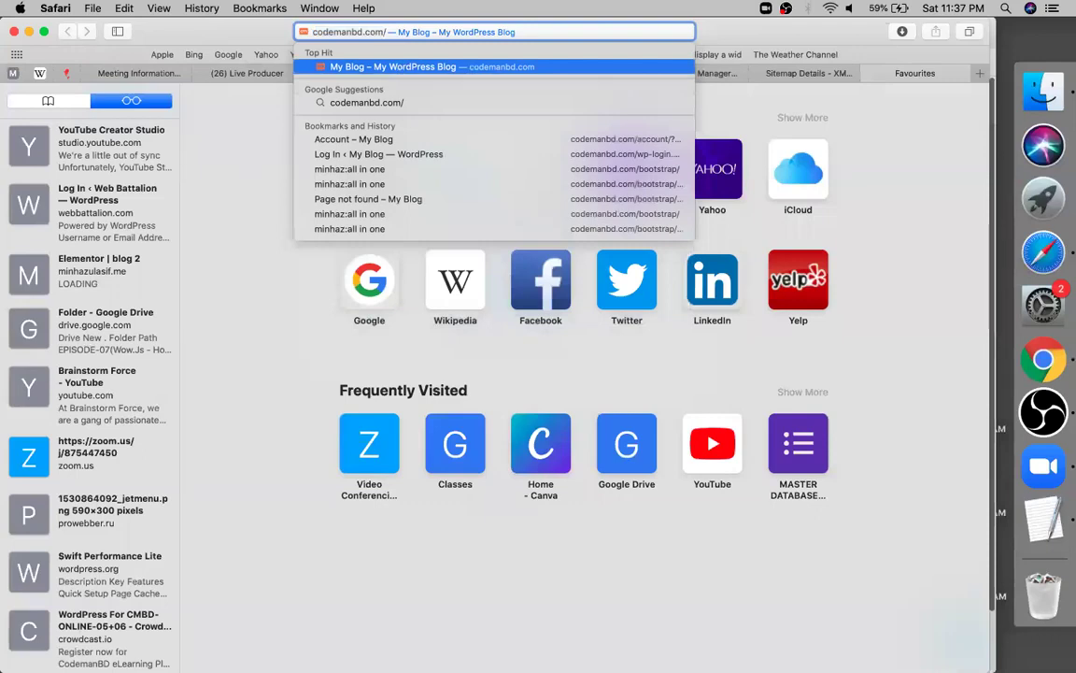
{"action": "type", "text": "w"}
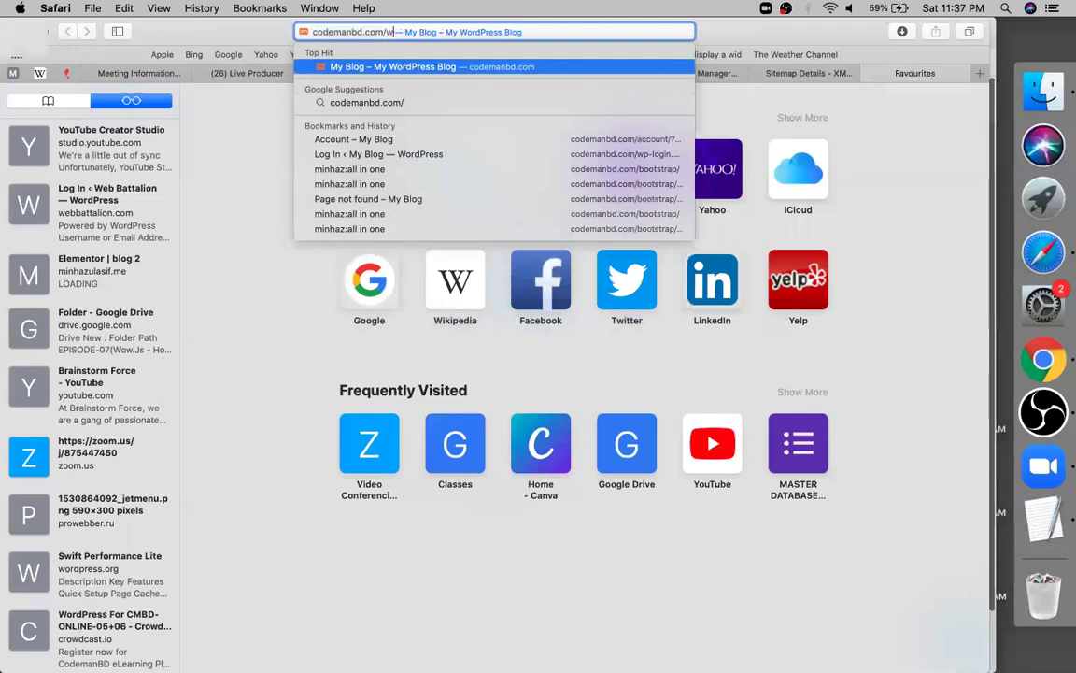
{"action": "key", "text": "Return"}
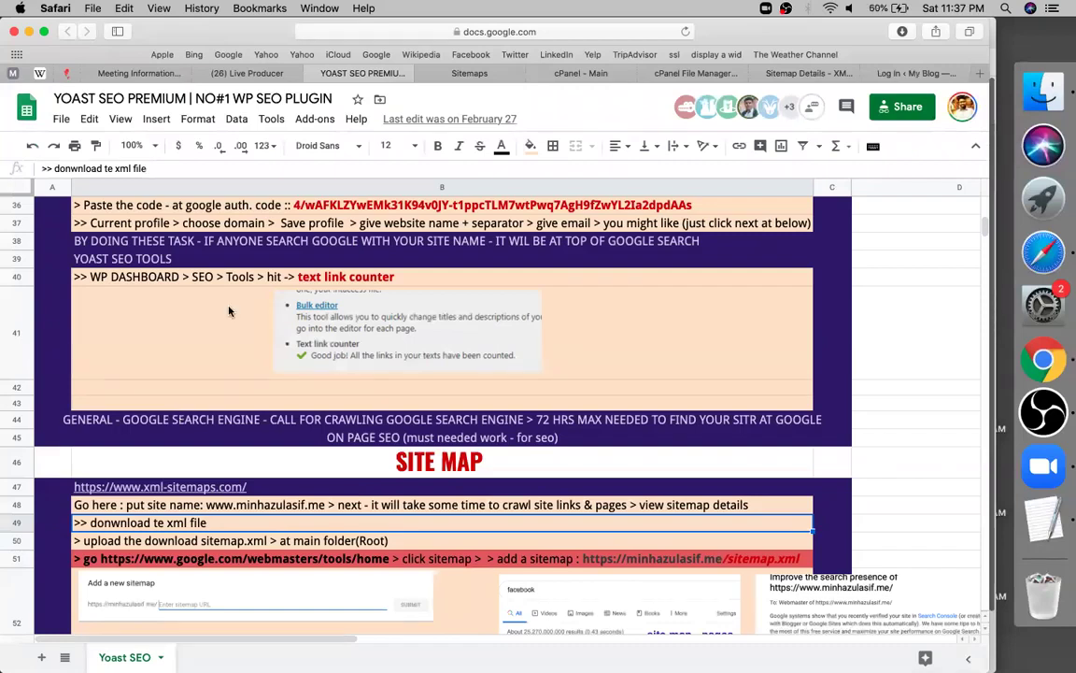
{"action": "left_click", "coordinate": [904, 75]}
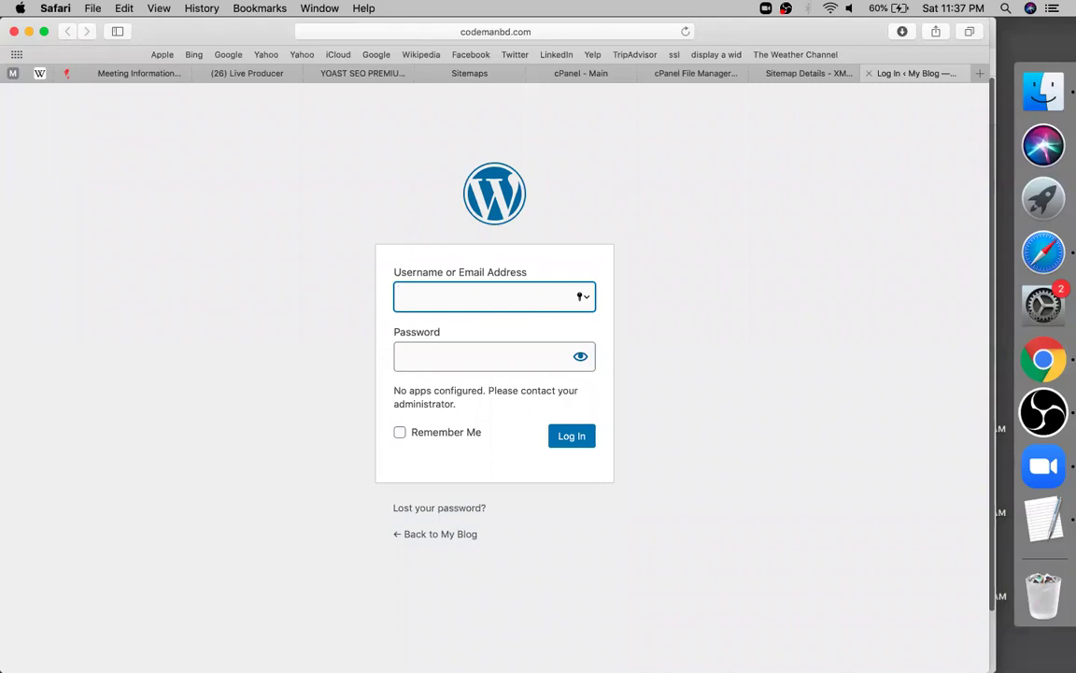
Enter the account username and password on the My Blog WordPress login form
{"action": "type", "text": "minhaz"}
{"action": "key", "text": "BackSpace"}
{"action": "key", "text": "BackSpace"}
{"action": "key", "text": "BackSpace"}
{"action": "key", "text": "BackSpace"}
{"action": "key", "text": "BackSpace"}
{"action": "key", "text": "BackSpace"}
{"action": "type", "text": "codemanbd"}
{"action": "key", "text": "Tab"}
{"action": "type", "text": "a"}
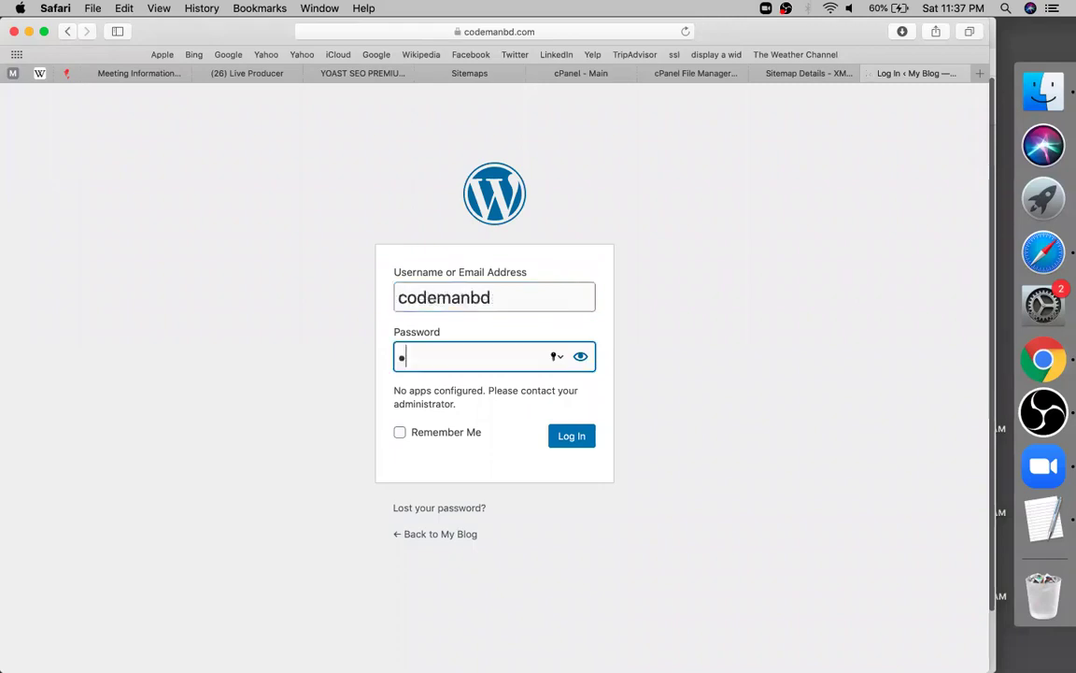
{"action": "type", "text": "•••••••"}
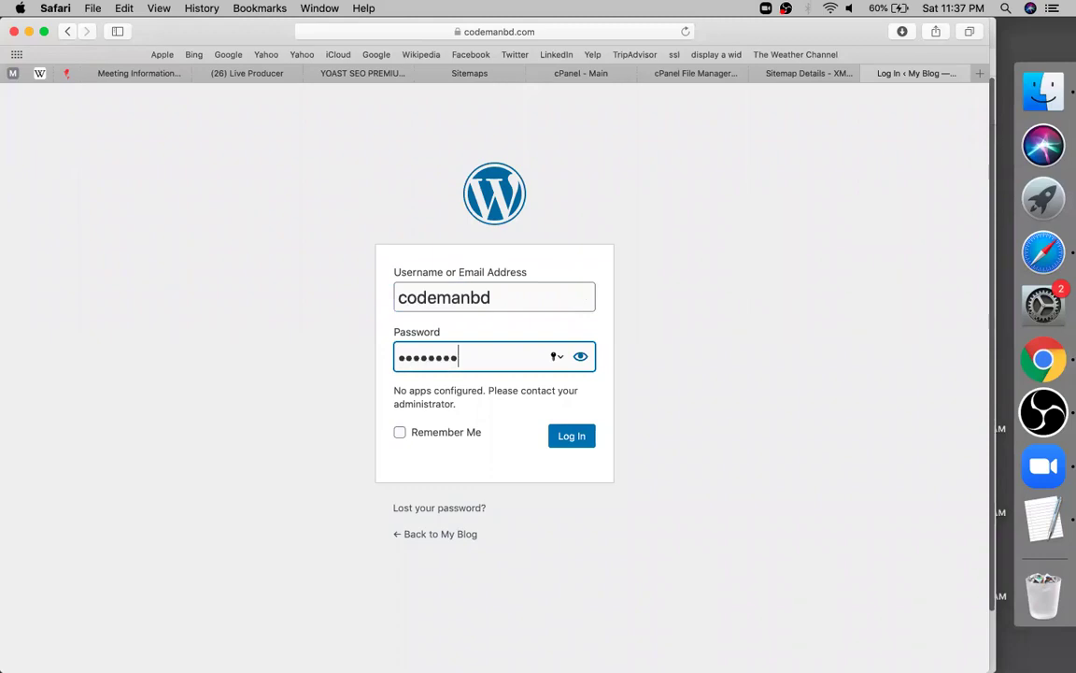
{"action": "type", "text": "•••••••"}
Log in, save the password in Safari, and close the Sitemap Details tab
{"action": "key", "text": "Return"}
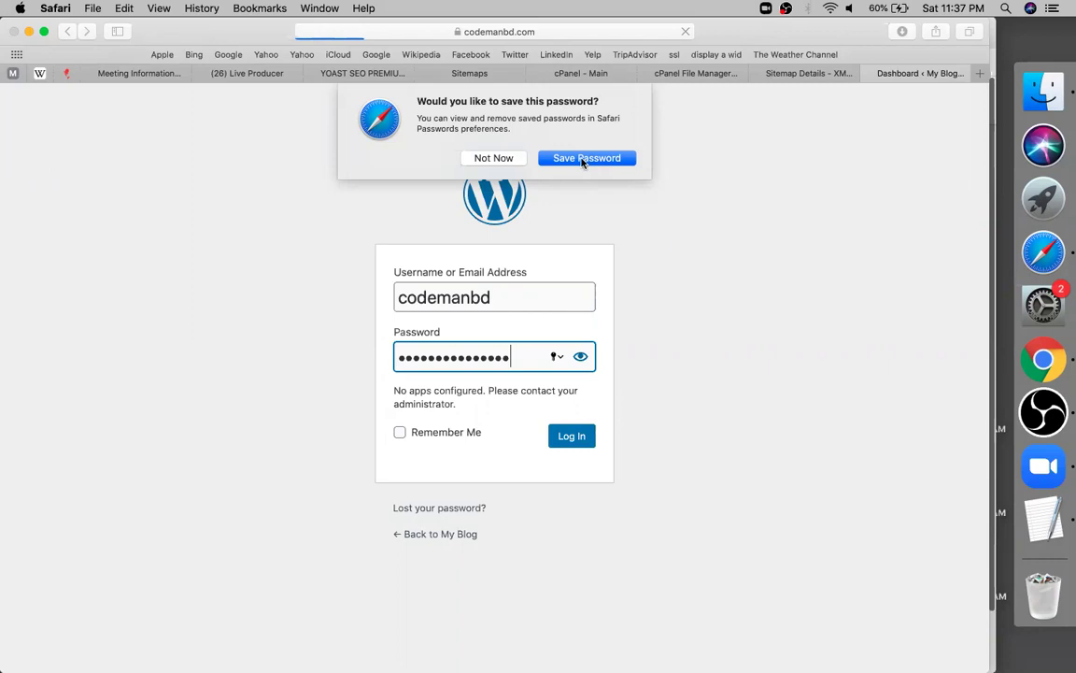
{"action": "left_click", "coordinate": [583, 159]}
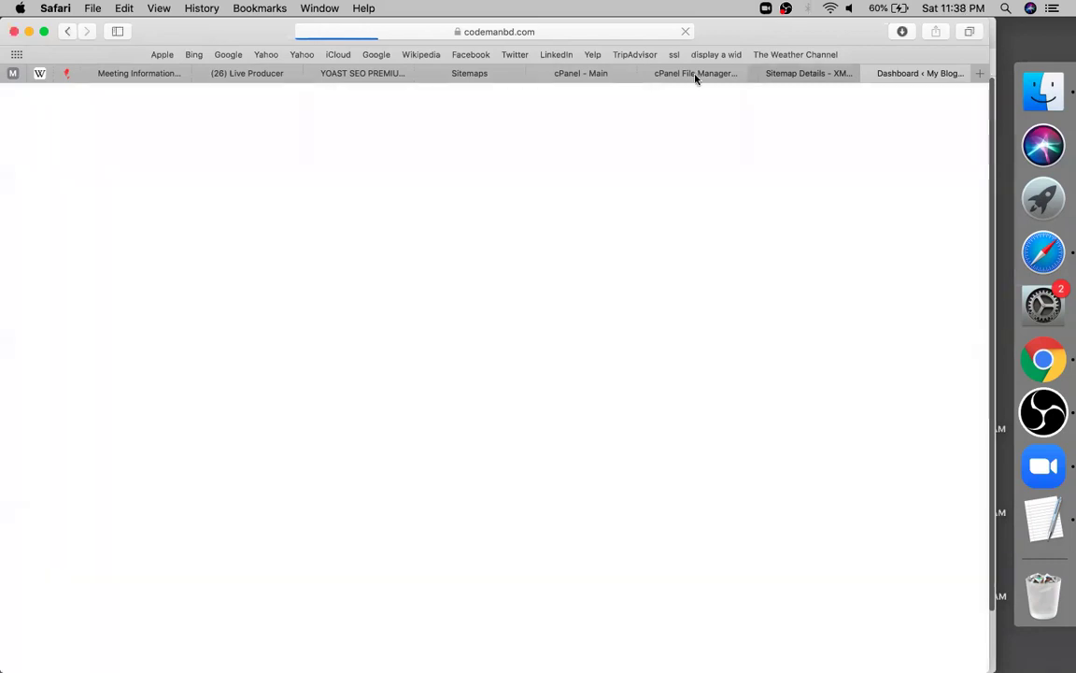
{"action": "key", "text": "super+w"}
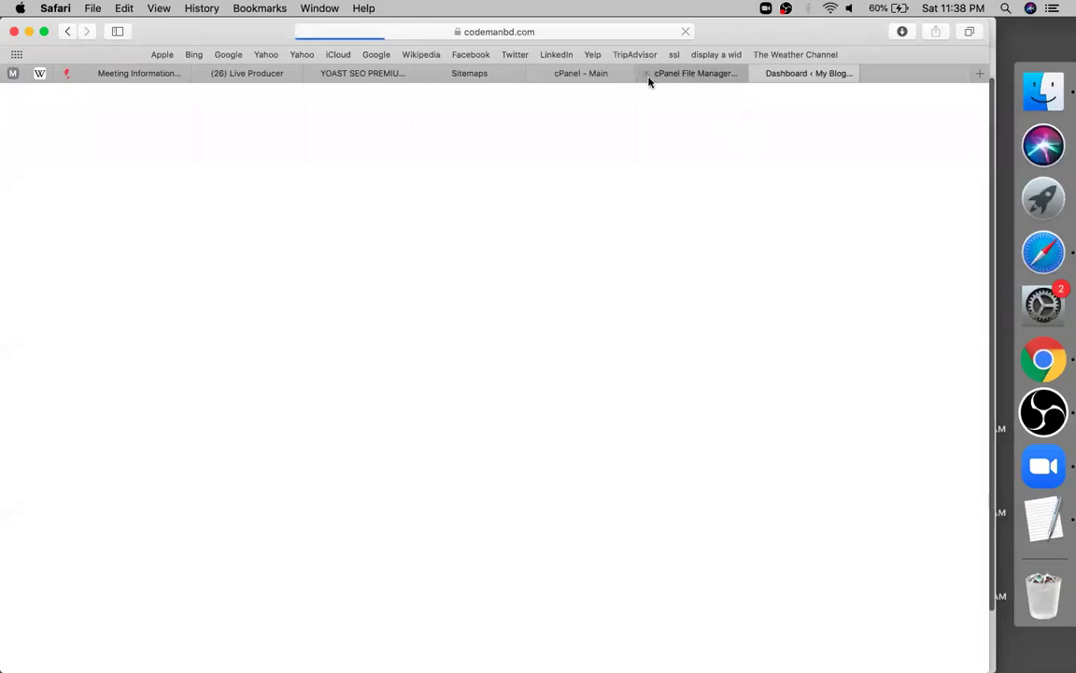
Close the cPanel File Manager and Search Console sitemaps tabs, then return to the YOAST SEO PREMIUM sheet
{"action": "key", "text": "super+w"}
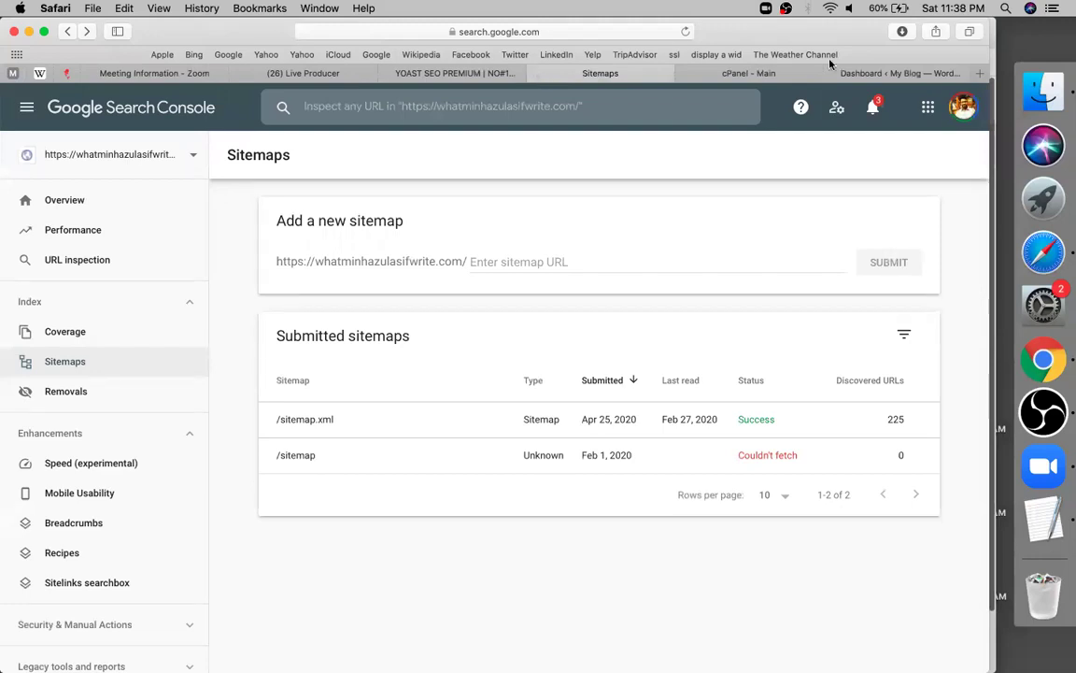
{"action": "key", "text": "super+w"}
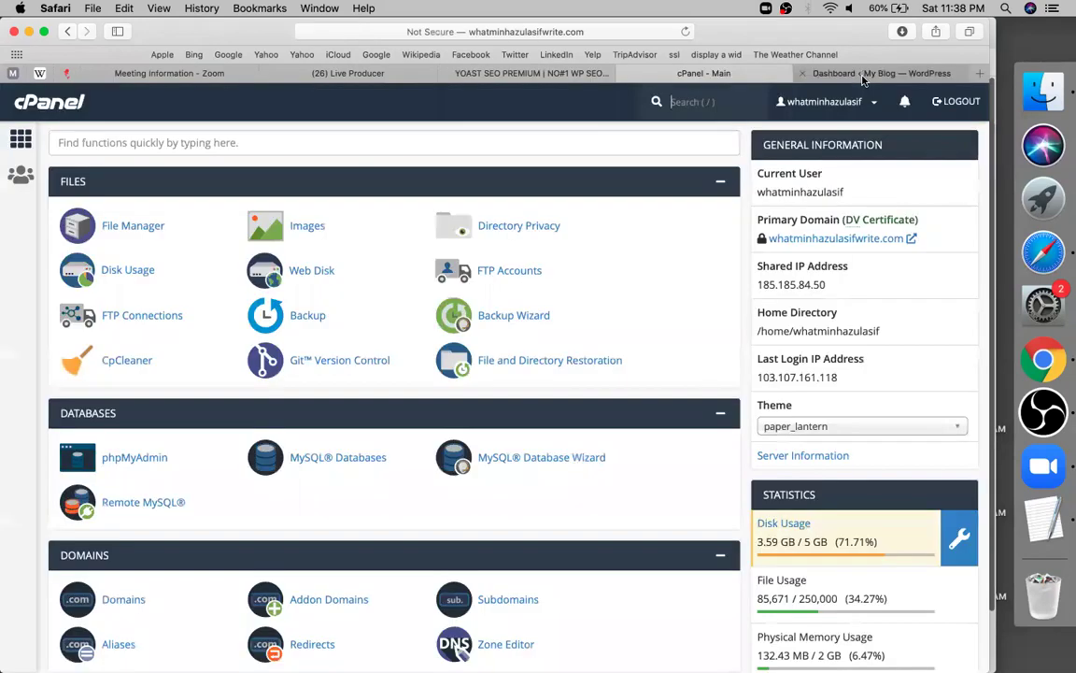
{"action": "left_click", "coordinate": [863, 80]}
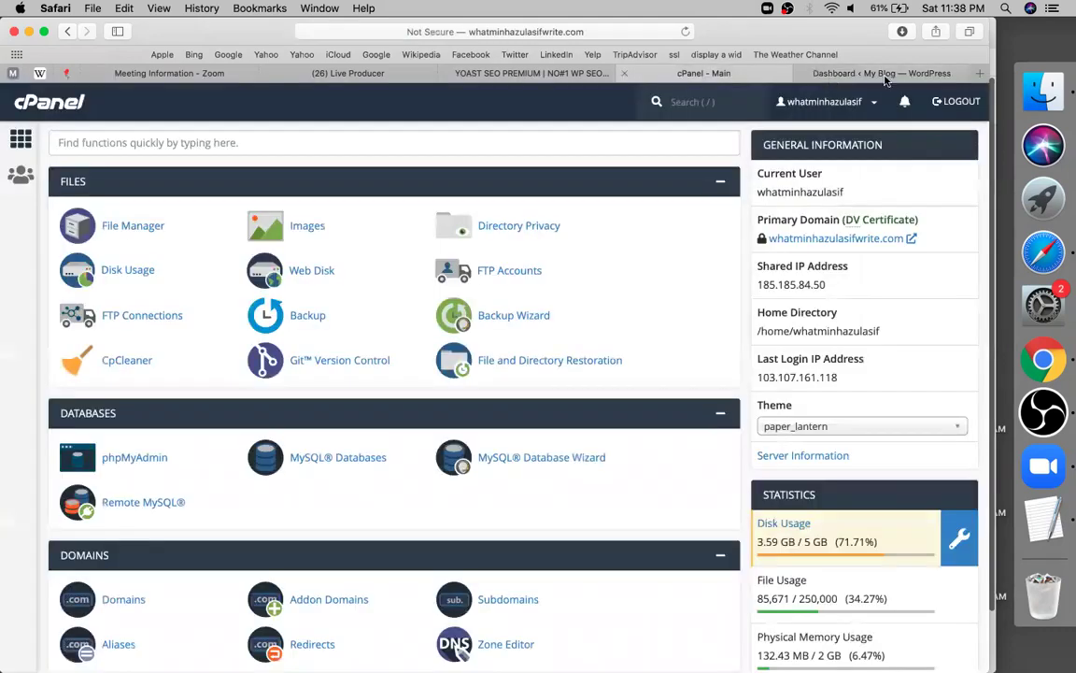
{"action": "left_click", "coordinate": [883, 74]}
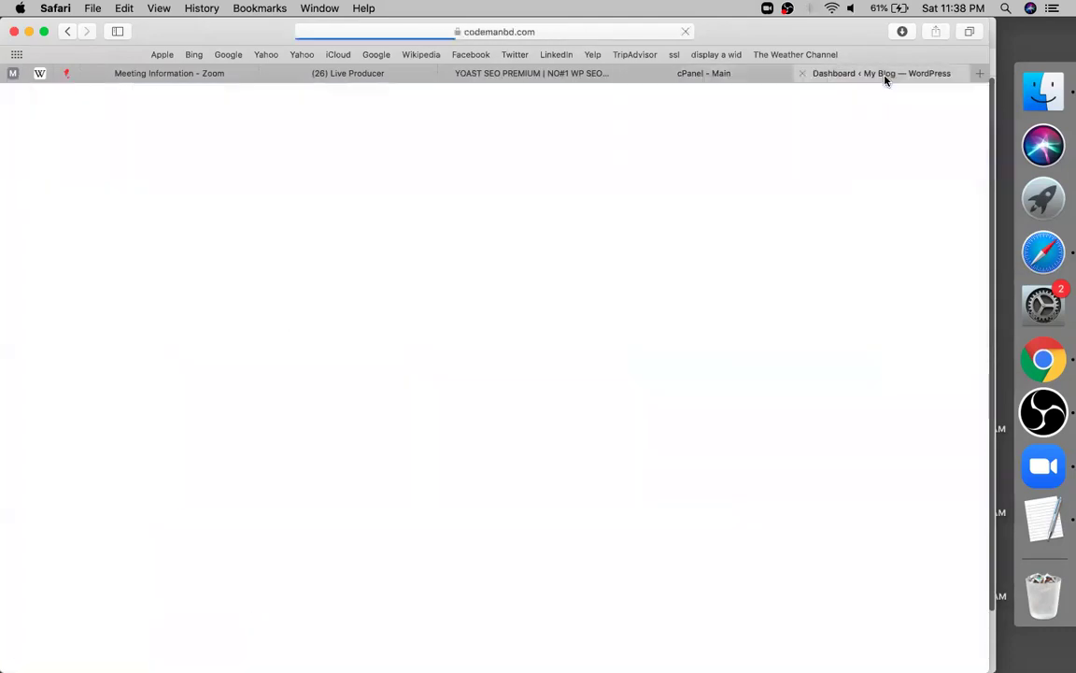
{"action": "left_click", "coordinate": [511, 74]}
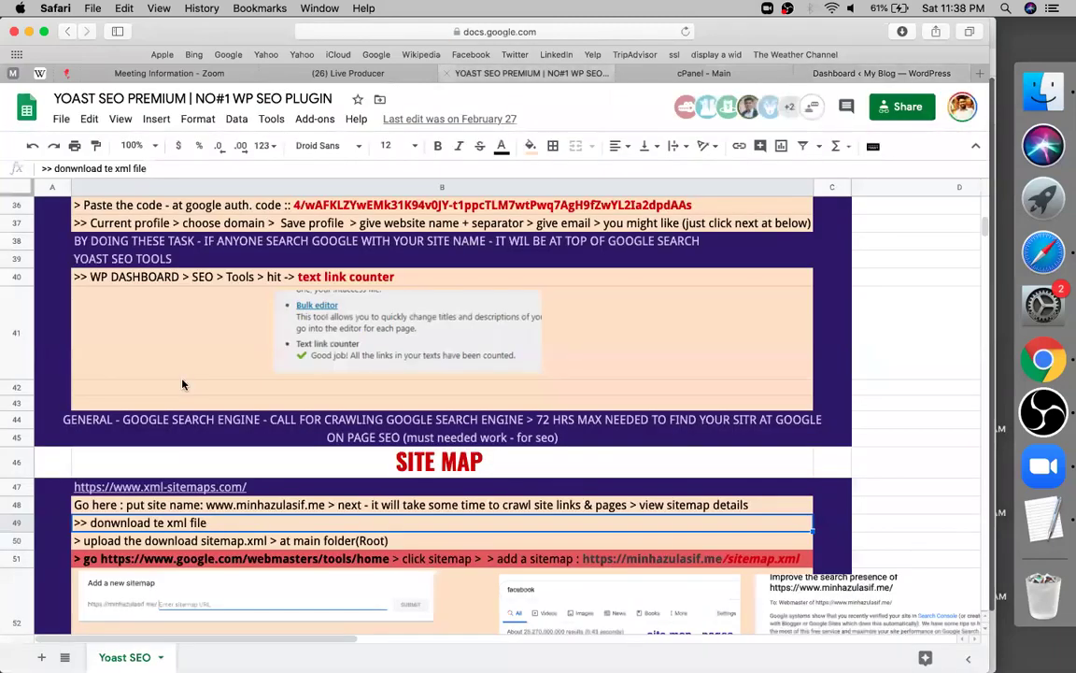
Copy the Google Keyword Planner URL from cell B67 and open a new blank tab
{"action": "right_click", "coordinate": [650, 381]}
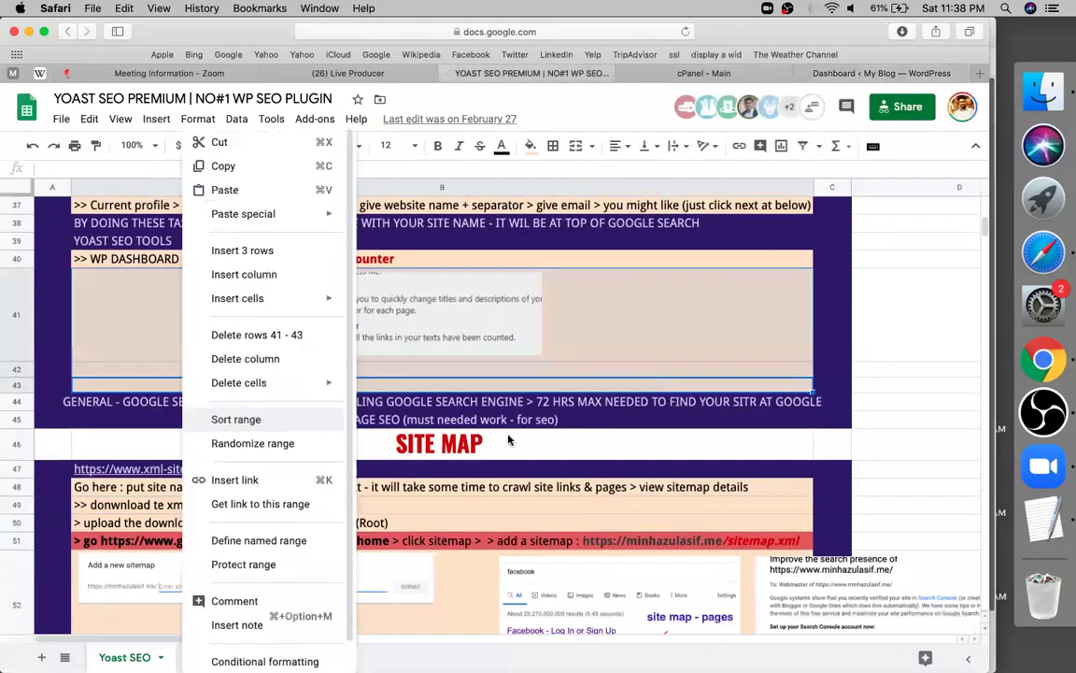
{"action": "key", "text": "Escape"}
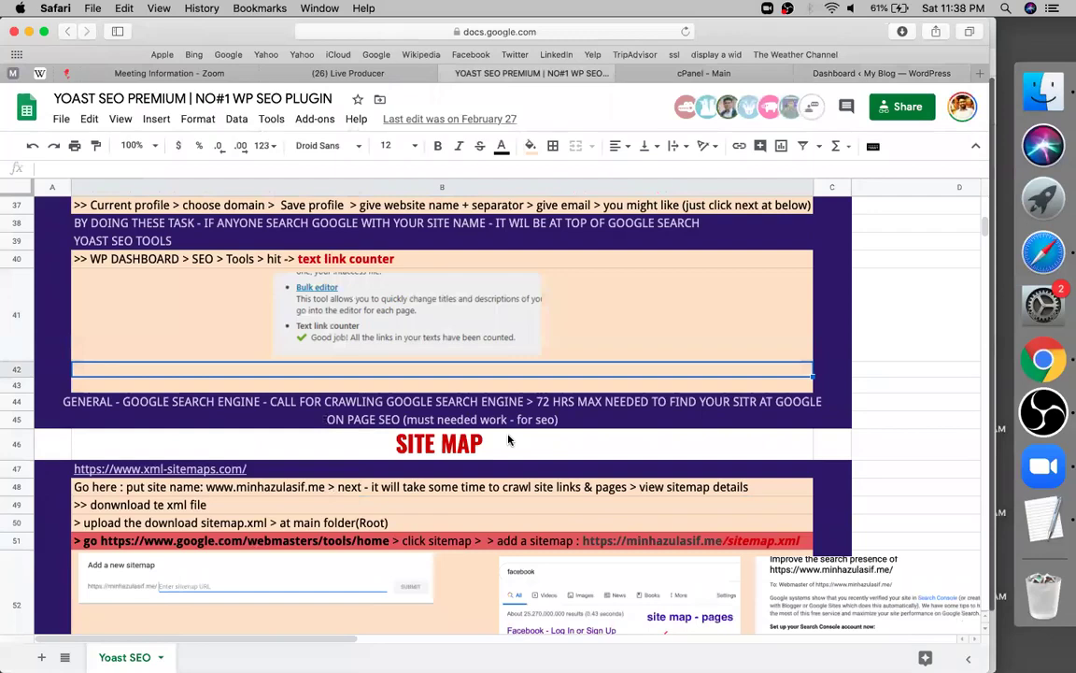
{"action": "scroll", "coordinate": [509, 439], "scroll_direction": "down", "scroll_amount": 5}
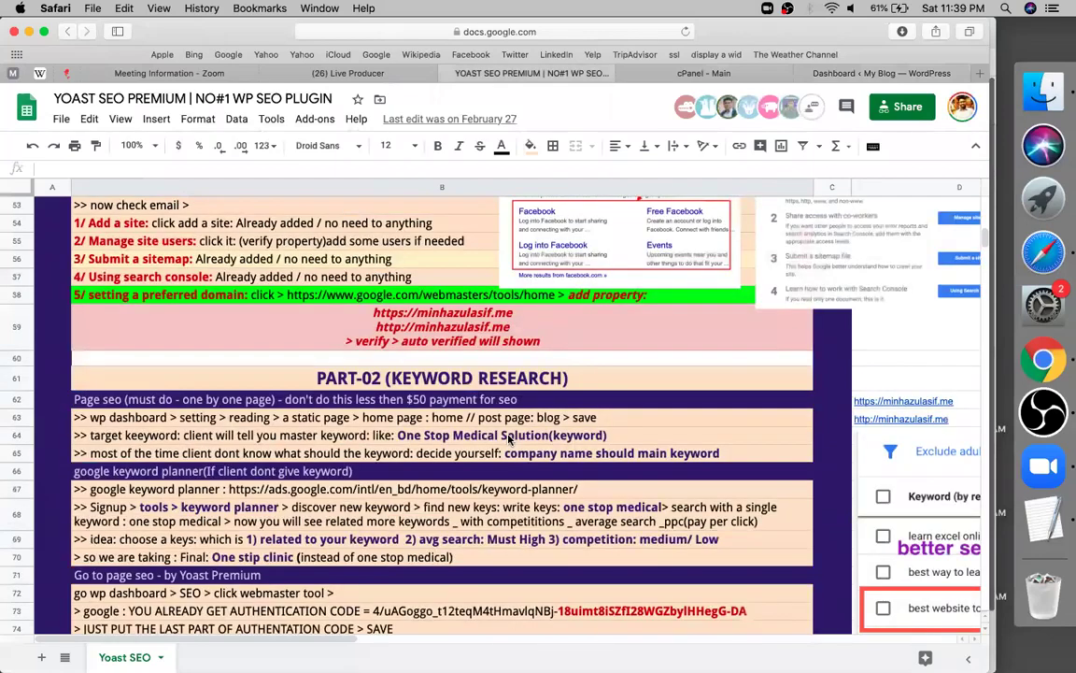
{"action": "scroll", "coordinate": [351, 469], "scroll_direction": "down", "scroll_amount": 4}
{"action": "left_click", "coordinate": [351, 467]}
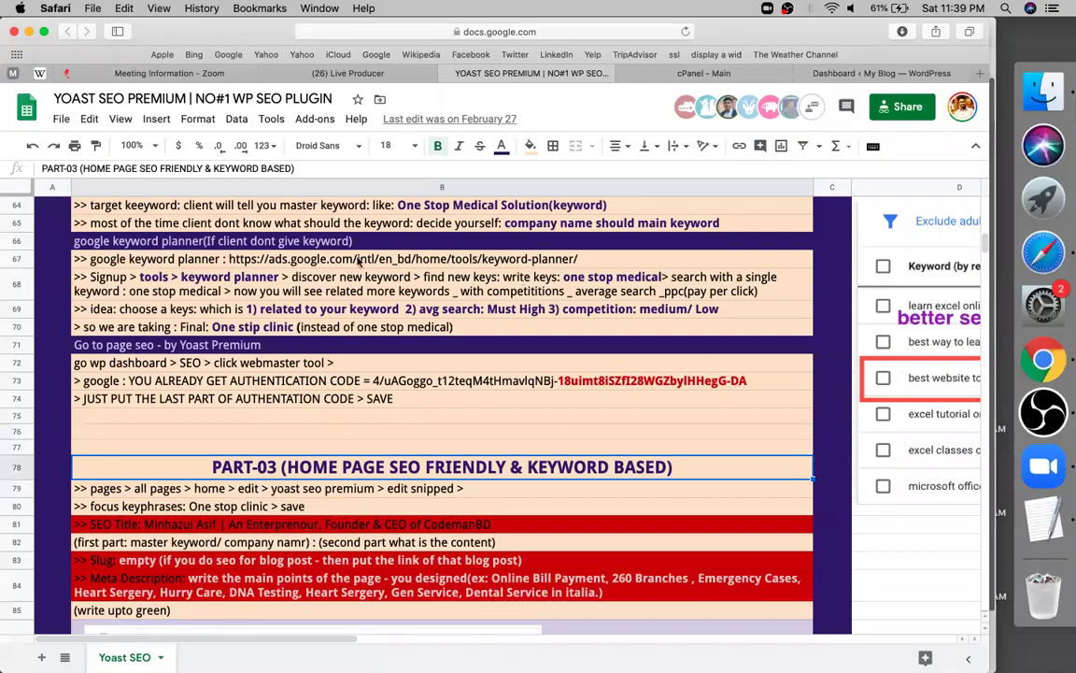
{"action": "double_click", "coordinate": [229, 259]}
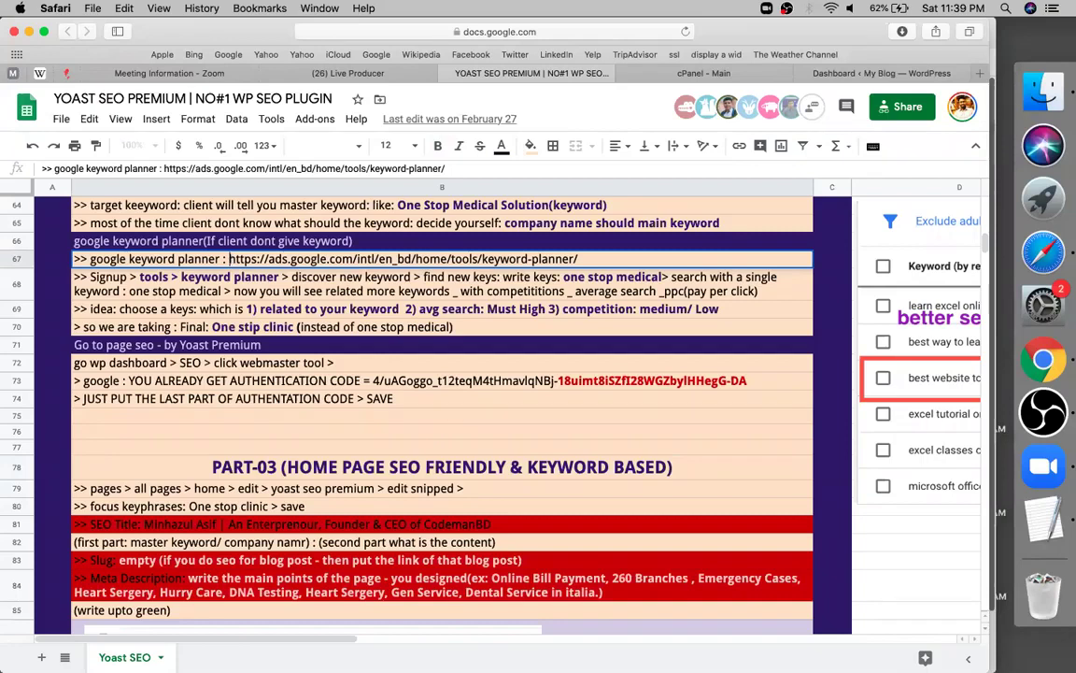
{"action": "key", "text": "shift+End"}
{"action": "key", "text": "super+c"}
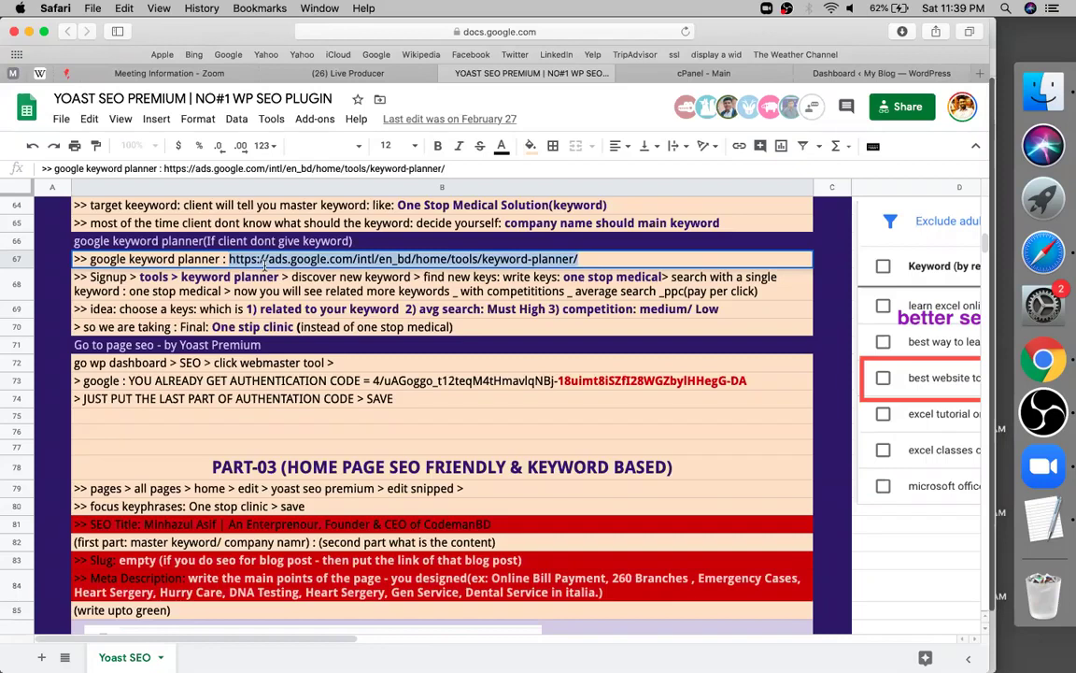
{"action": "key", "text": "Escape"}
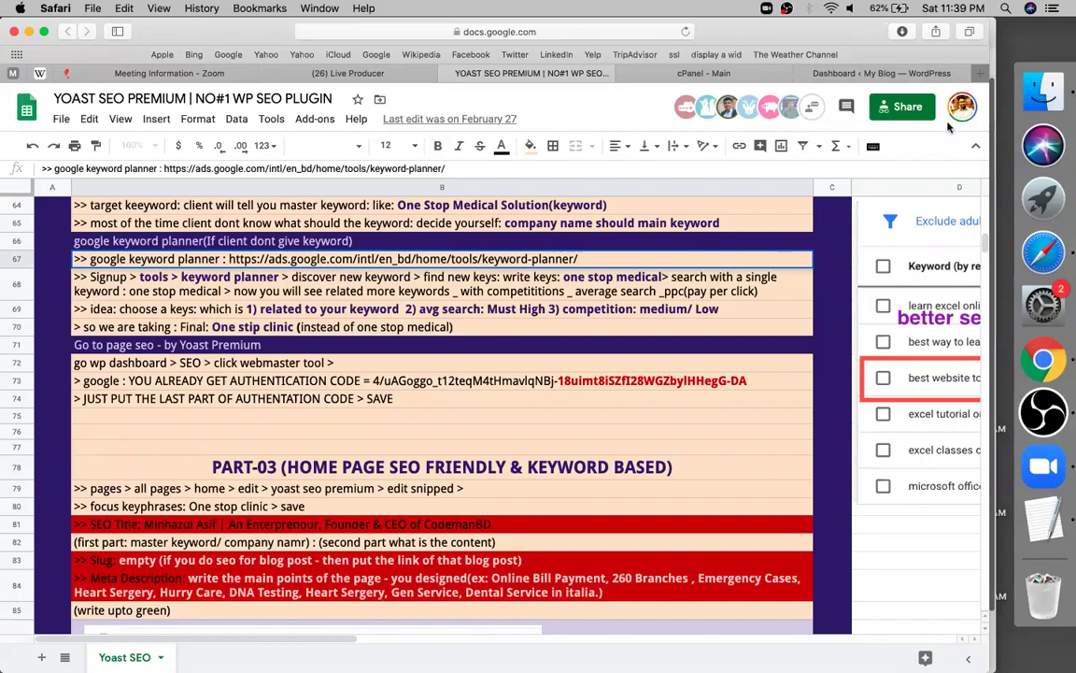
{"action": "key", "text": "super+t"}
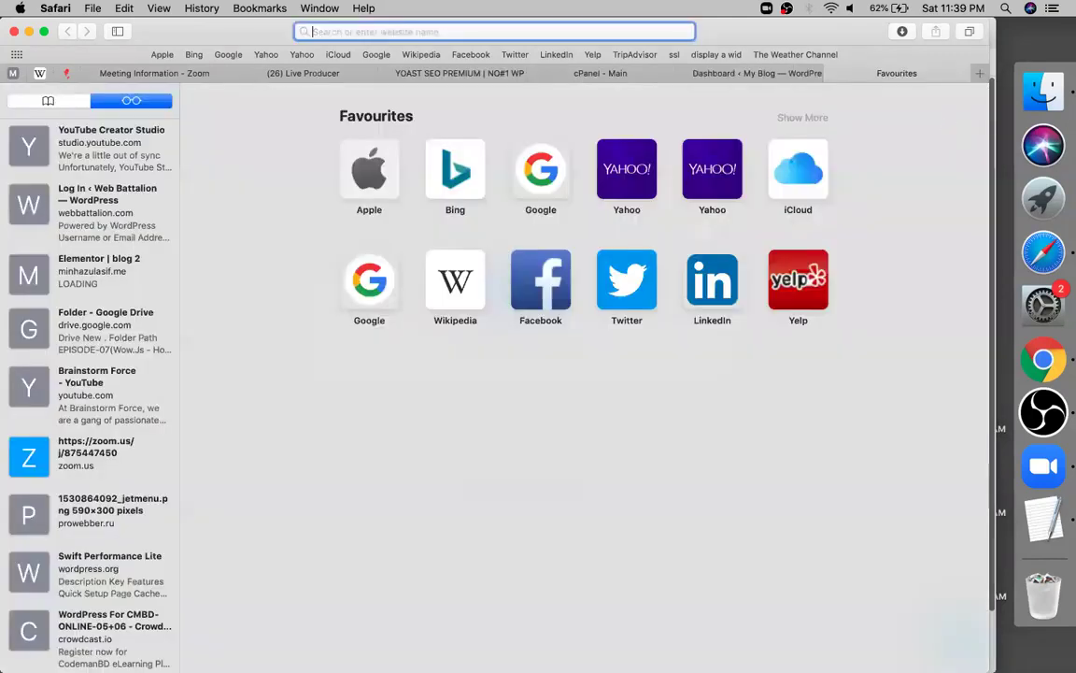
Load the copied Keyword Planner URL, sign in to Google Ads, and switch back to the previous tab
{"action": "key", "text": "super+v"}
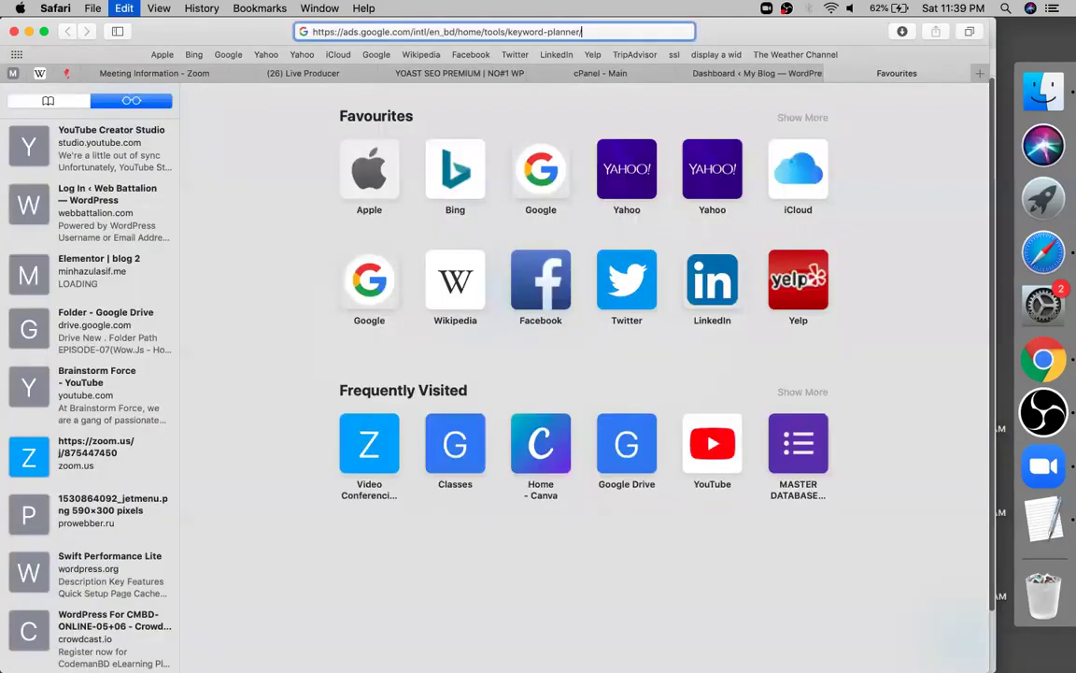
{"action": "key", "text": "Return"}
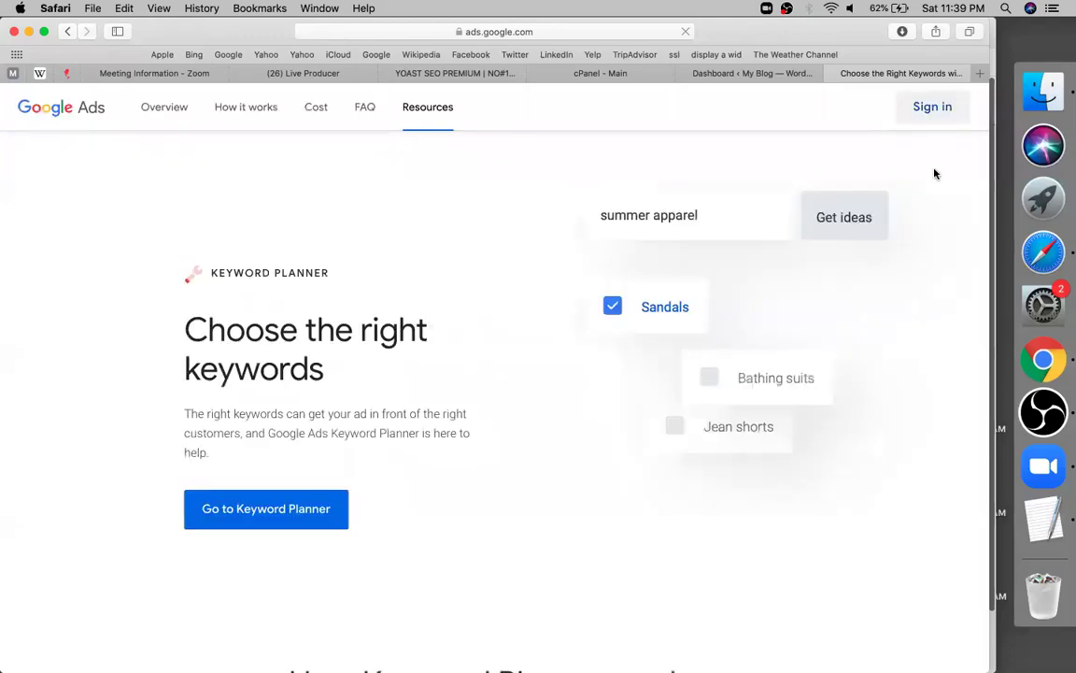
{"action": "left_click", "coordinate": [935, 173]}
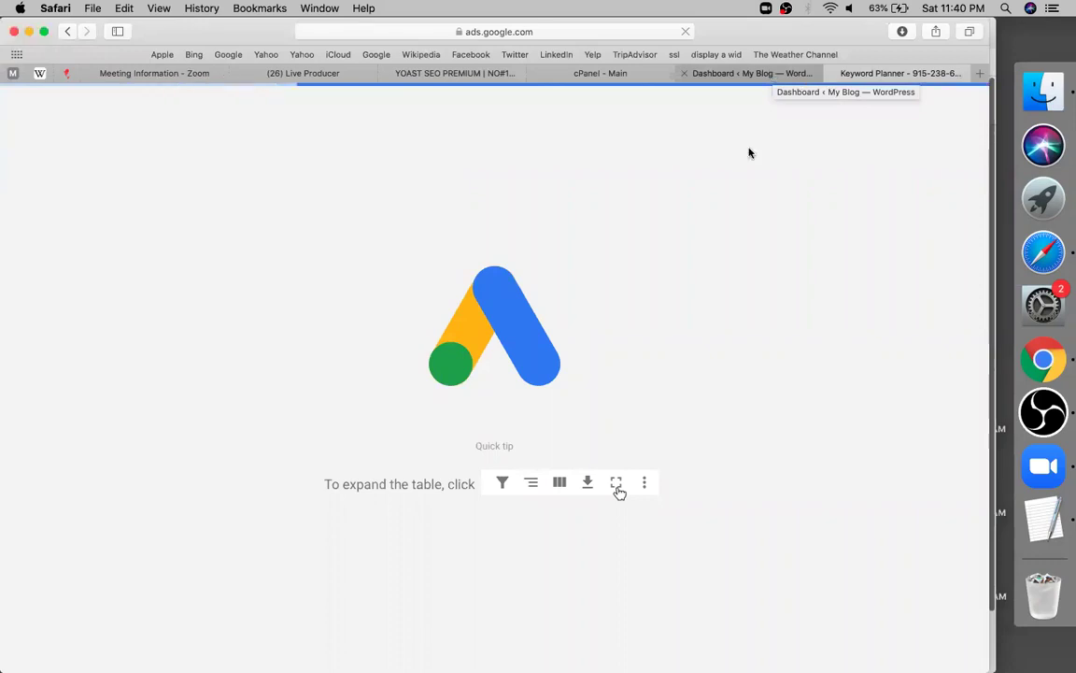
{"action": "left_click", "coordinate": [764, 77]}
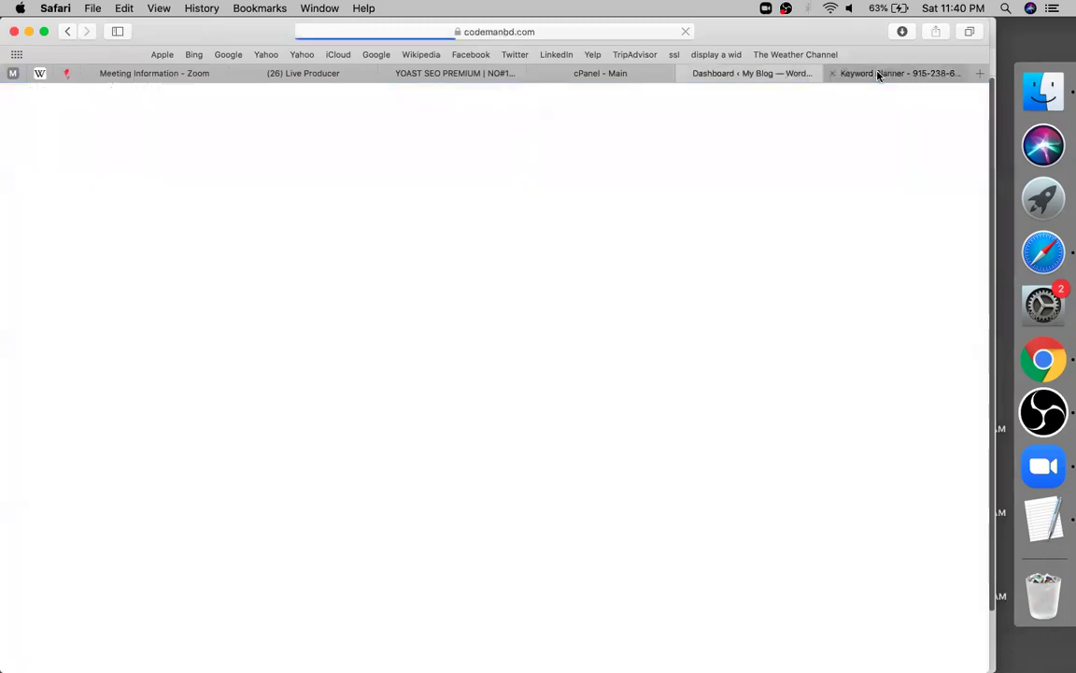
{"action": "left_click", "coordinate": [878, 75]}
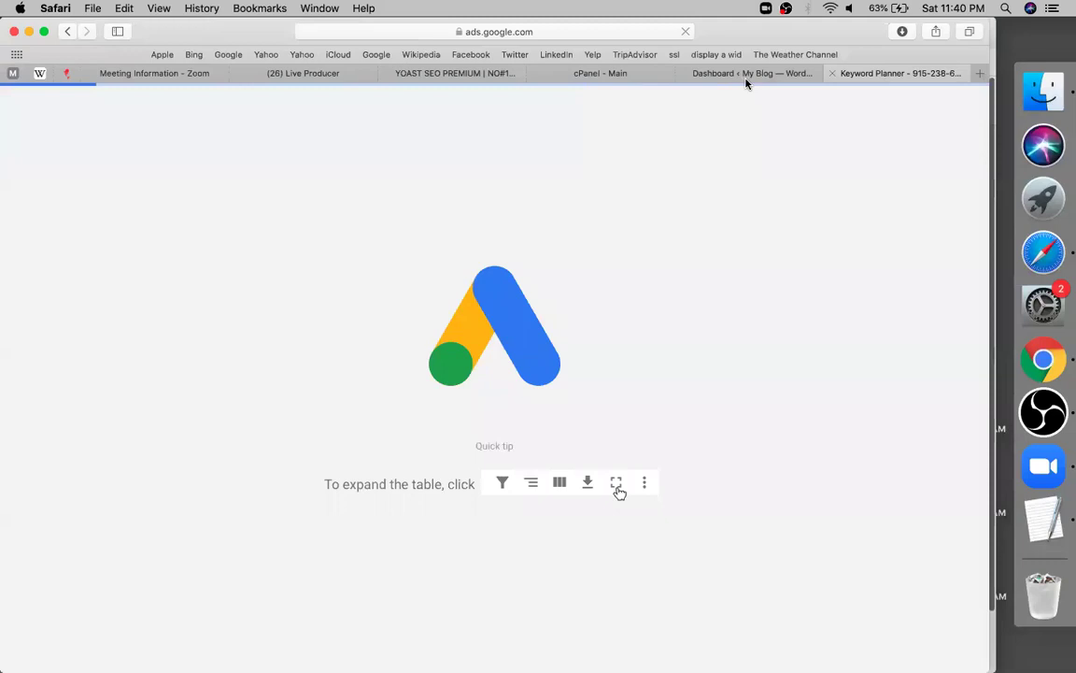
{"action": "key", "text": "ctrl+shift+Tab"}
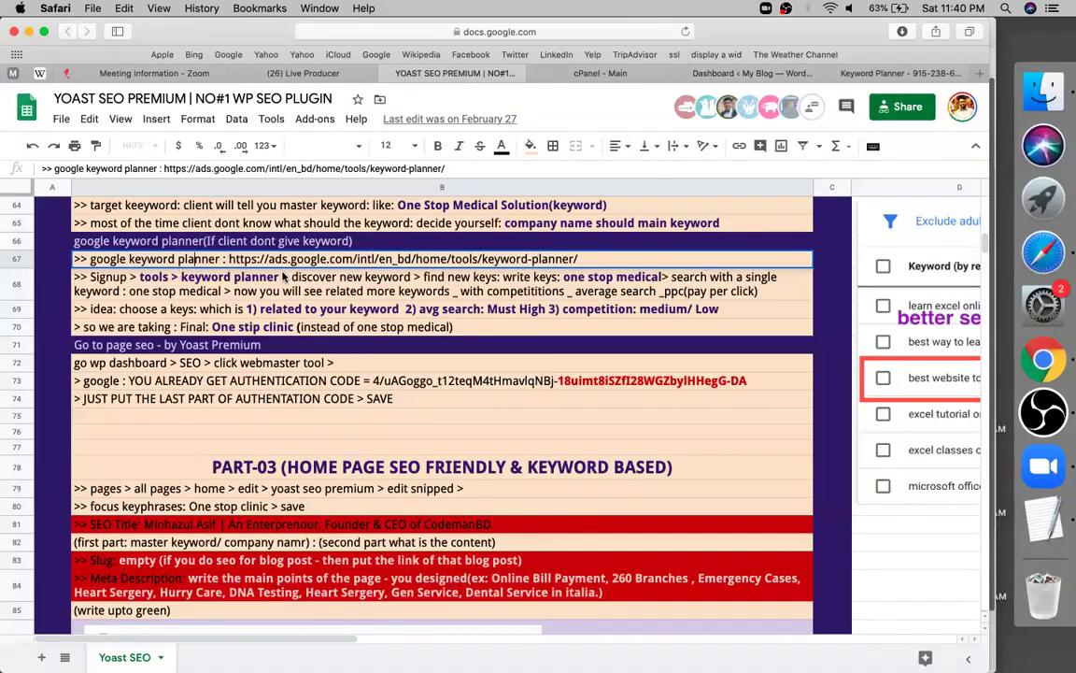
Review the Keyword Planner and authentication code notes in rows 68–73, then bring up the Keyword Planner tab
{"action": "double_click", "coordinate": [283, 277]}
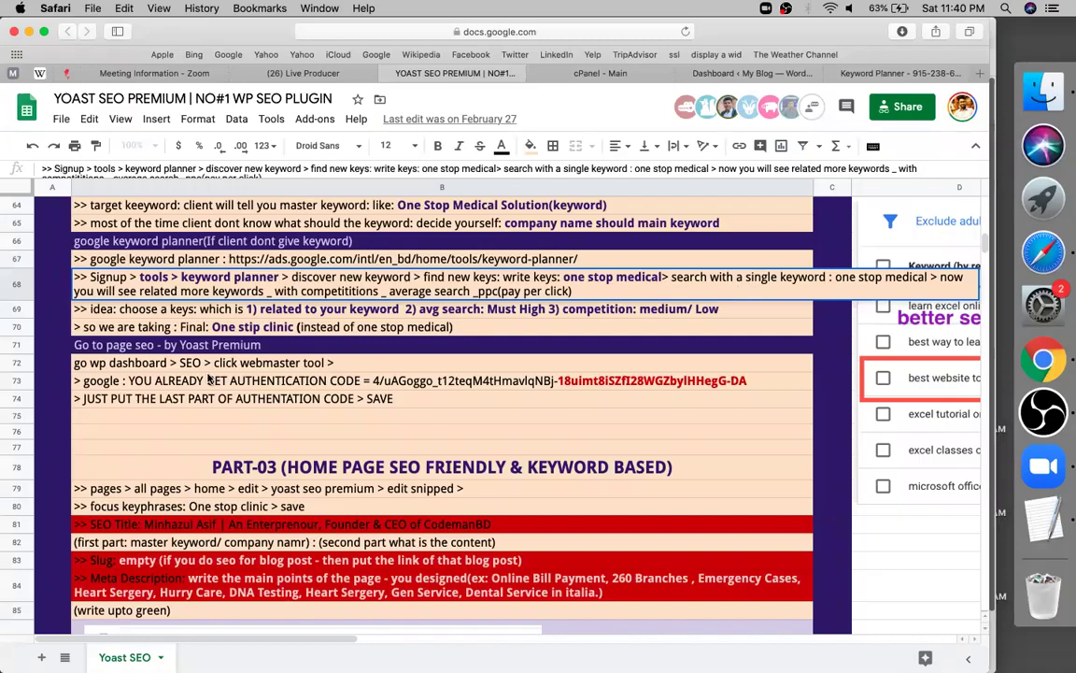
{"action": "left_click", "coordinate": [210, 381]}
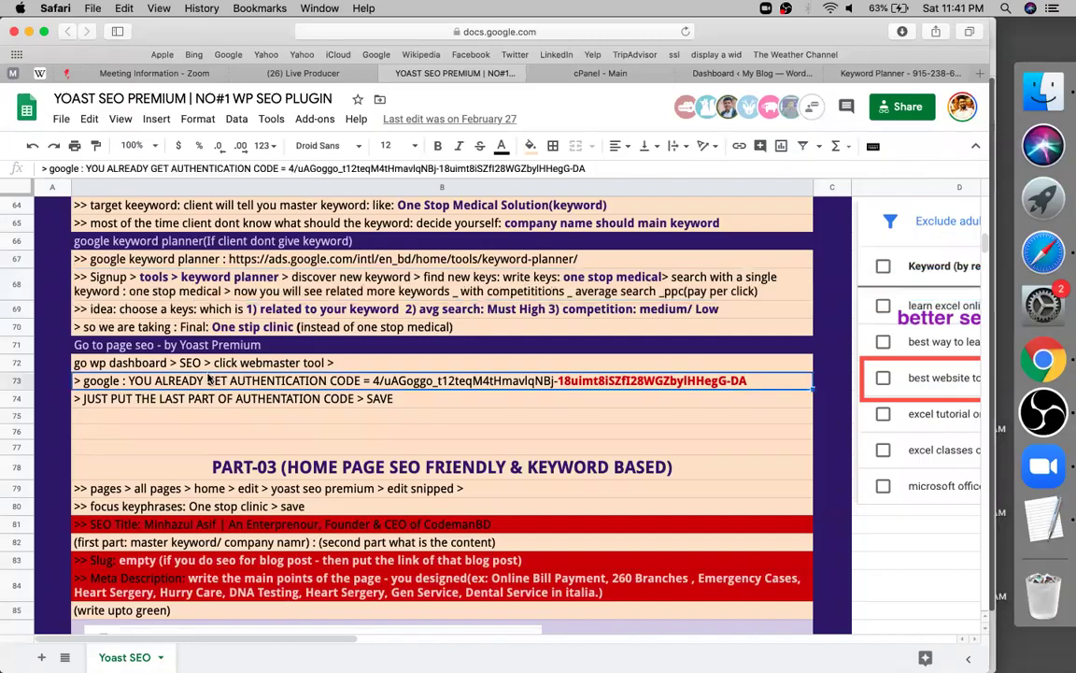
{"action": "scroll", "coordinate": [209, 378], "scroll_direction": "up", "scroll_amount": 1}
{"action": "scroll", "coordinate": [210, 379], "scroll_direction": "up", "scroll_amount": 1}
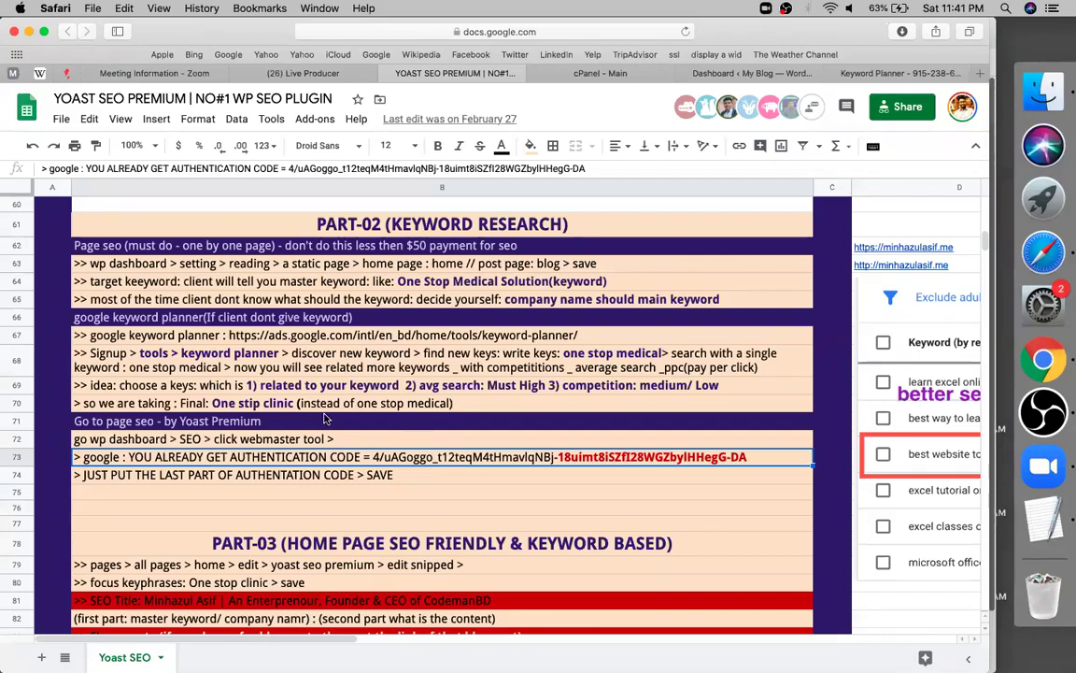
{"action": "scroll", "coordinate": [324, 419], "scroll_direction": "down", "scroll_amount": 2}
{"action": "scroll", "coordinate": [324, 420], "scroll_direction": "down", "scroll_amount": 3}
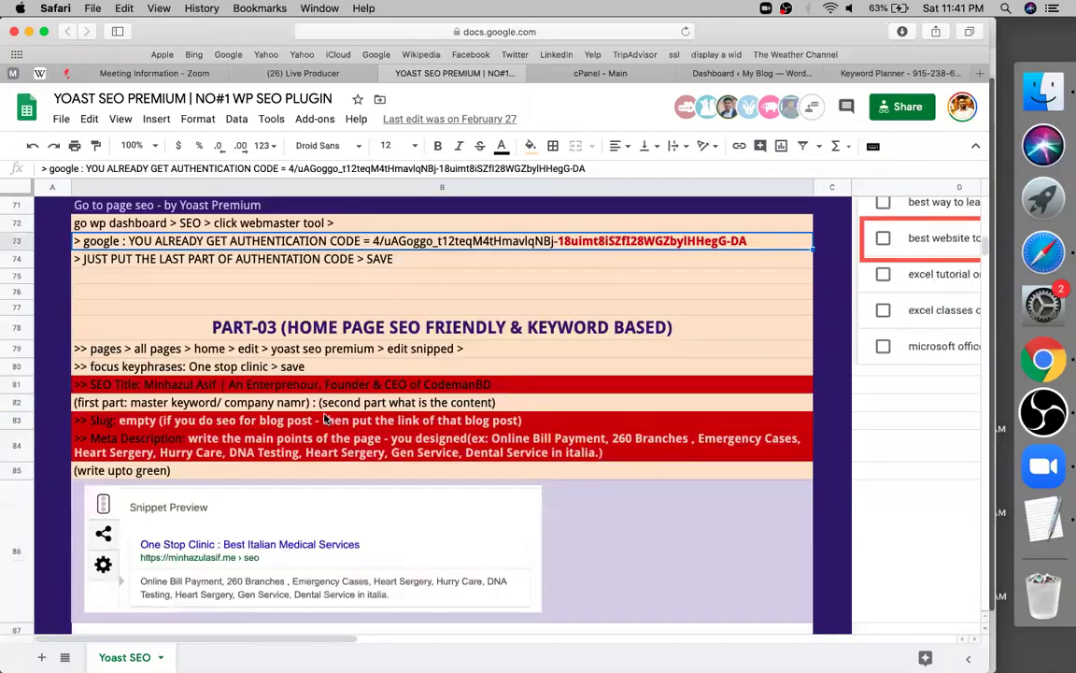
{"action": "left_click", "coordinate": [924, 75]}
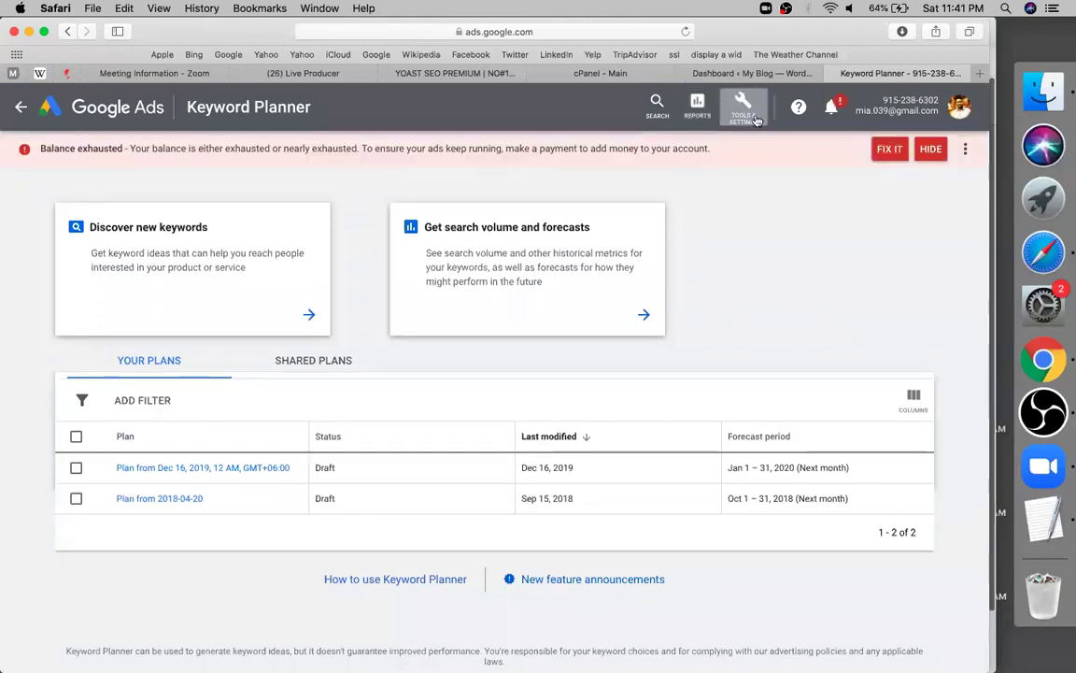
Open Keyword Planner from Google Ads Tools & Settings under Planning
{"action": "left_click", "coordinate": [757, 120]}
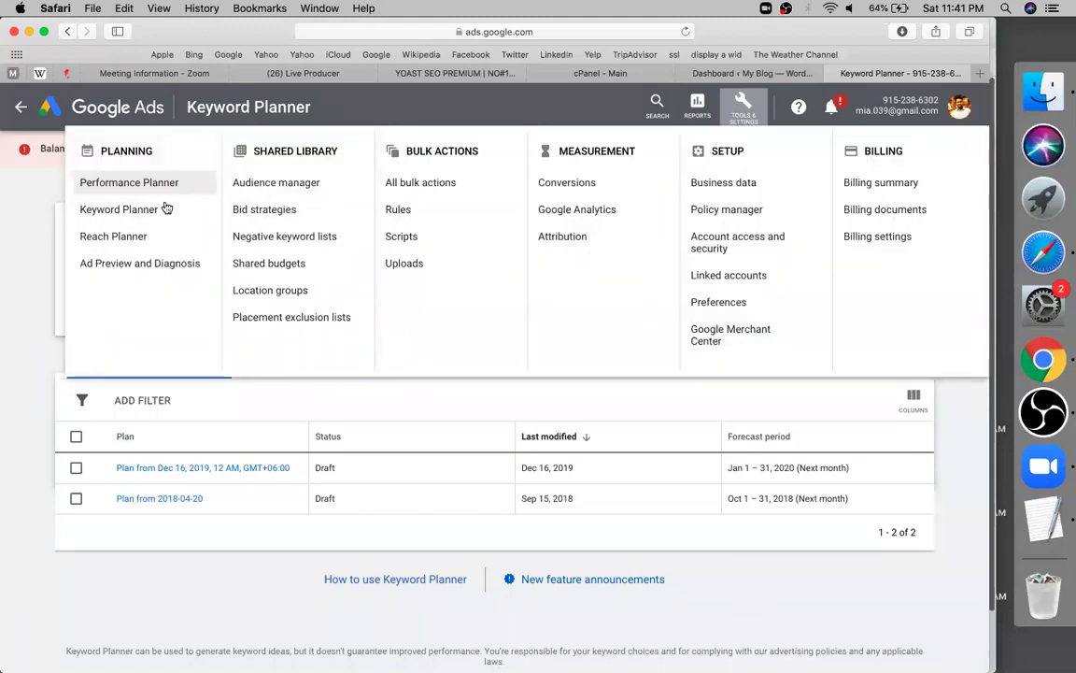
{"action": "left_click", "coordinate": [146, 214]}
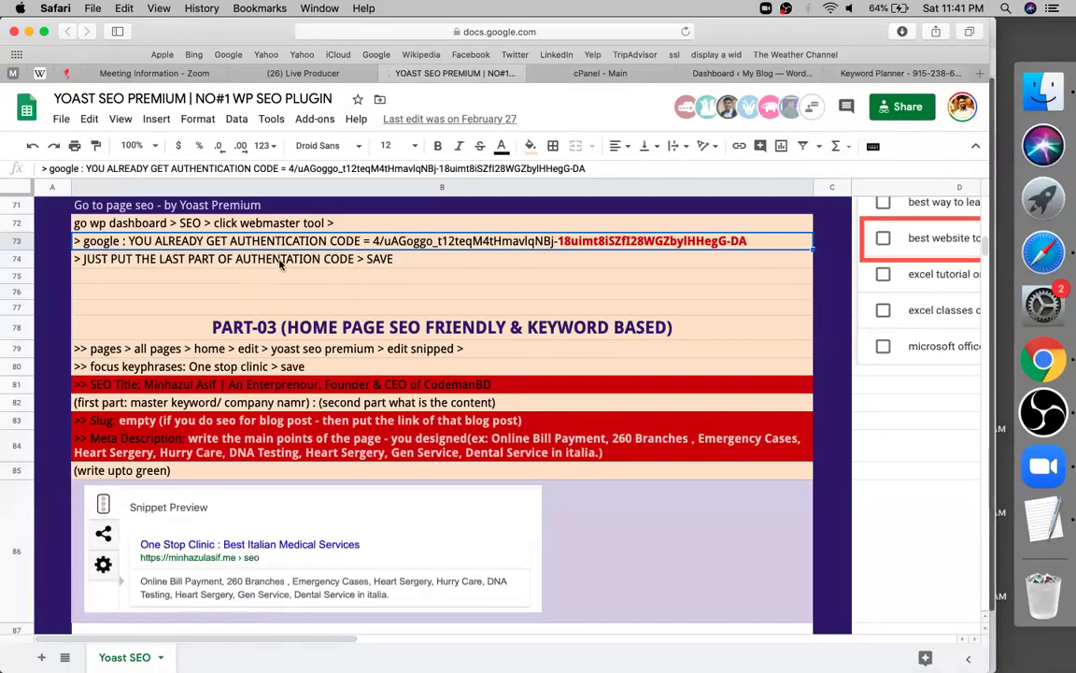
Reread the row 68 'discover new keywords' instructions, then switch back to the Keyword Planner tab
{"action": "scroll", "coordinate": [279, 264], "scroll_direction": "up", "scroll_amount": 1}
{"action": "scroll", "coordinate": [278, 265], "scroll_direction": "up", "scroll_amount": 2}
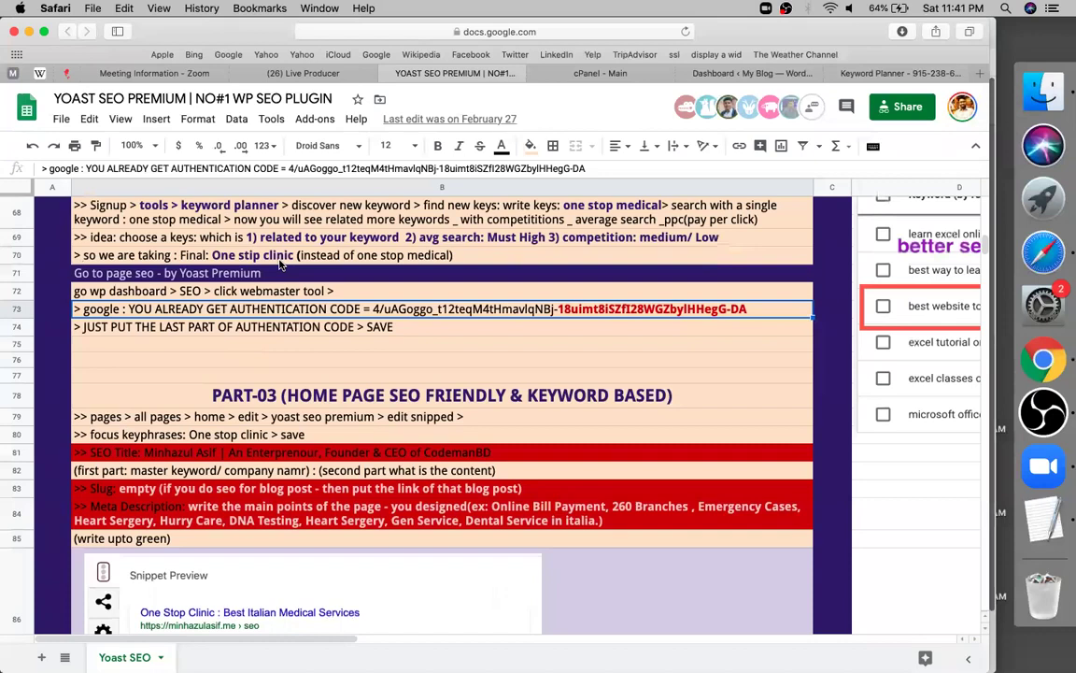
{"action": "scroll", "coordinate": [278, 264], "scroll_direction": "up", "scroll_amount": 10}
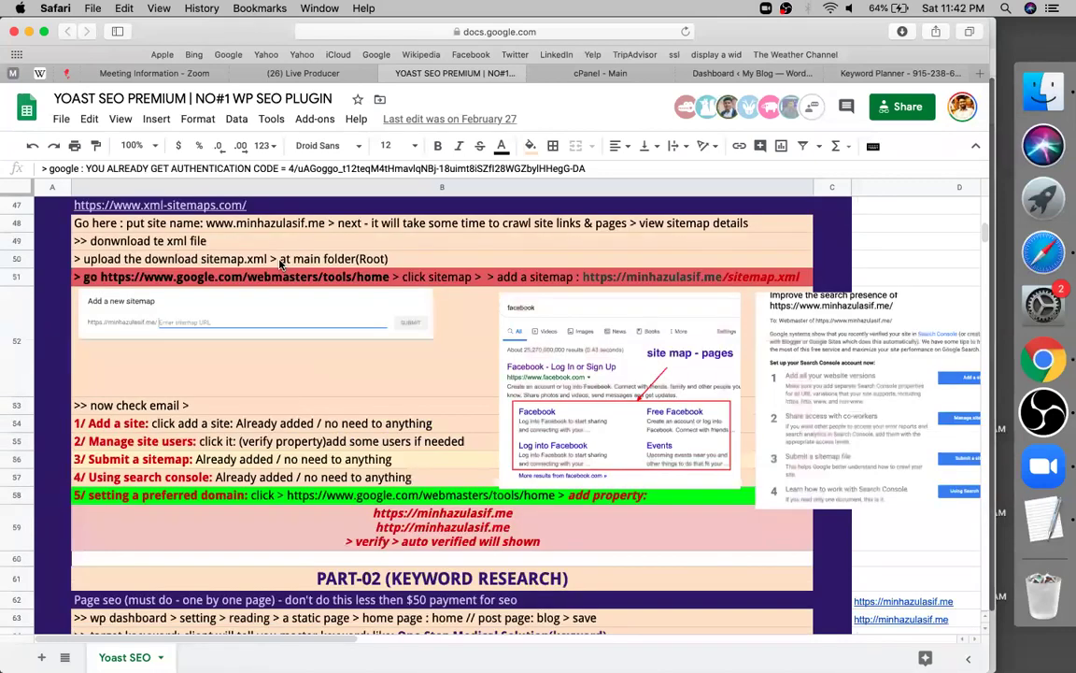
{"action": "scroll", "coordinate": [278, 264], "scroll_direction": "down", "scroll_amount": 8}
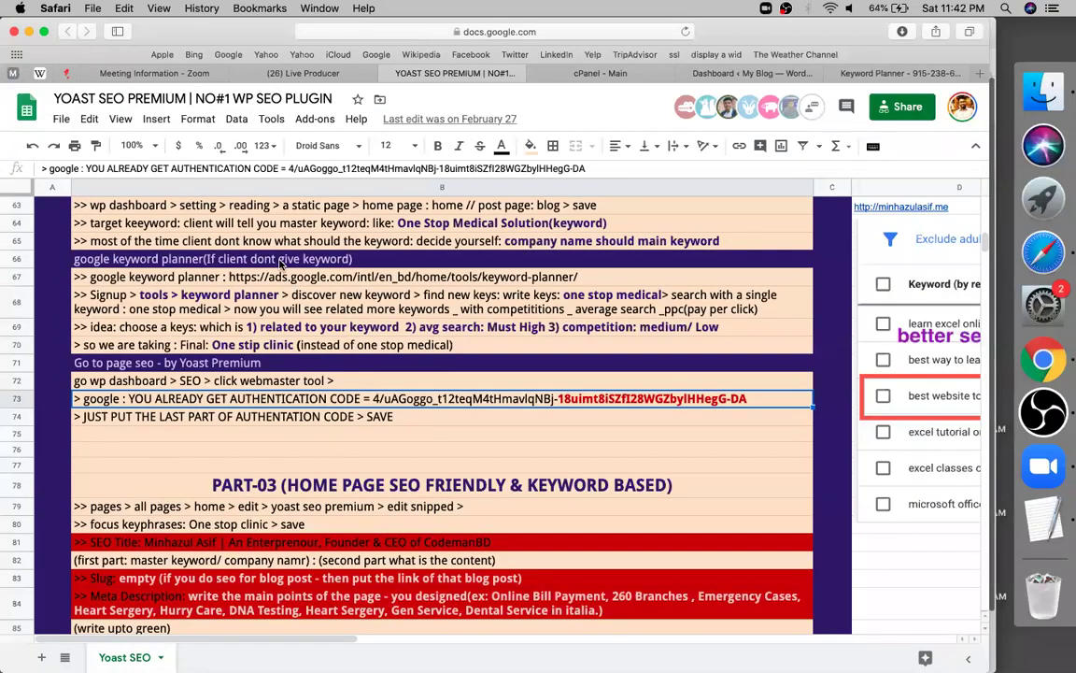
{"action": "scroll", "coordinate": [280, 264], "scroll_direction": "up", "scroll_amount": 1}
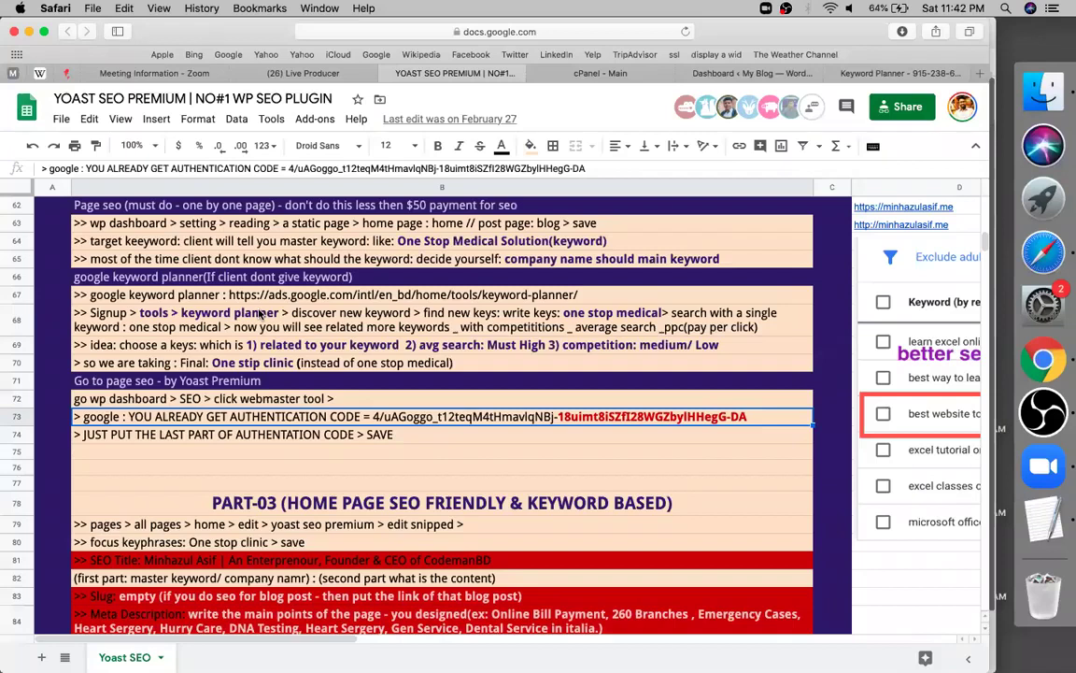
{"action": "left_click", "coordinate": [291, 323]}
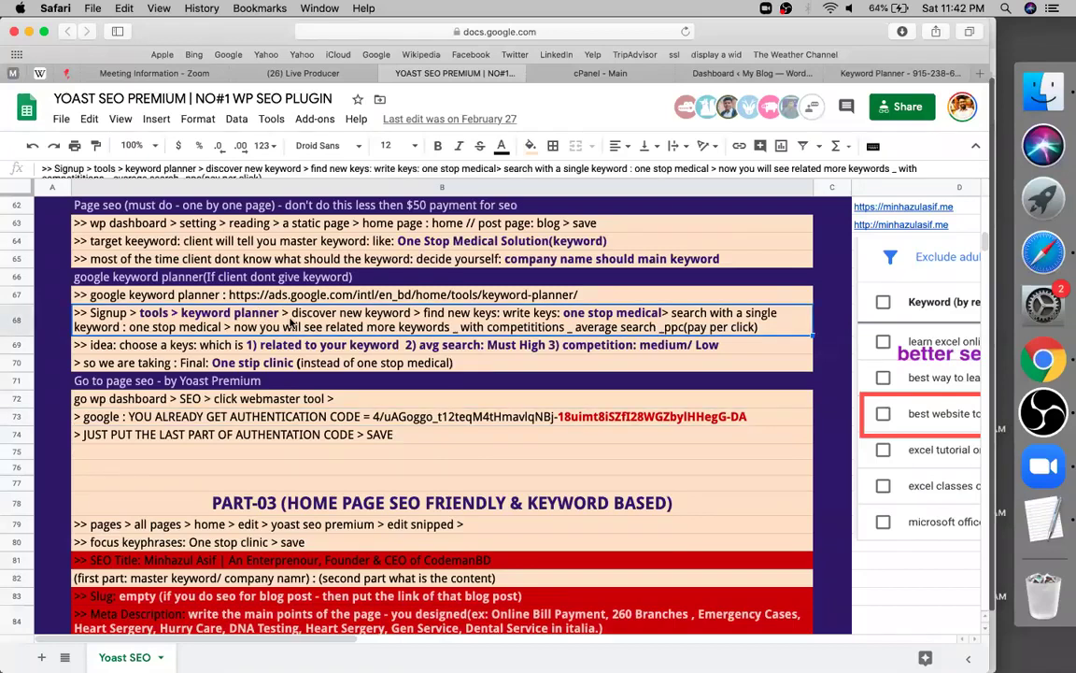
{"action": "double_click", "coordinate": [314, 314]}
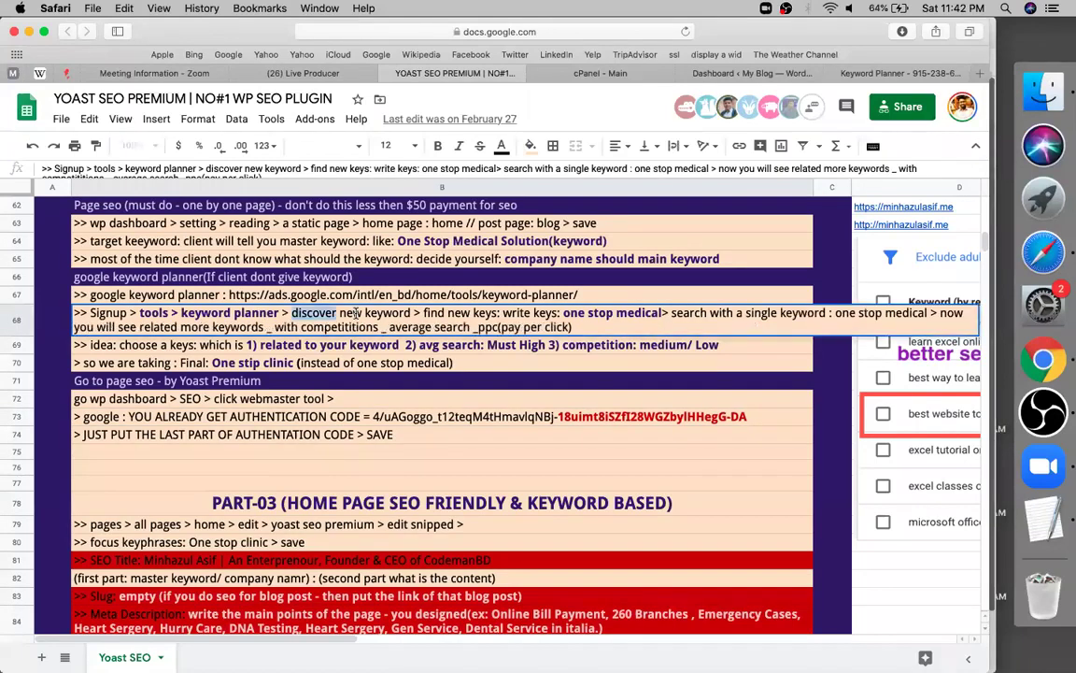
{"action": "double_click", "coordinate": [351, 314]}
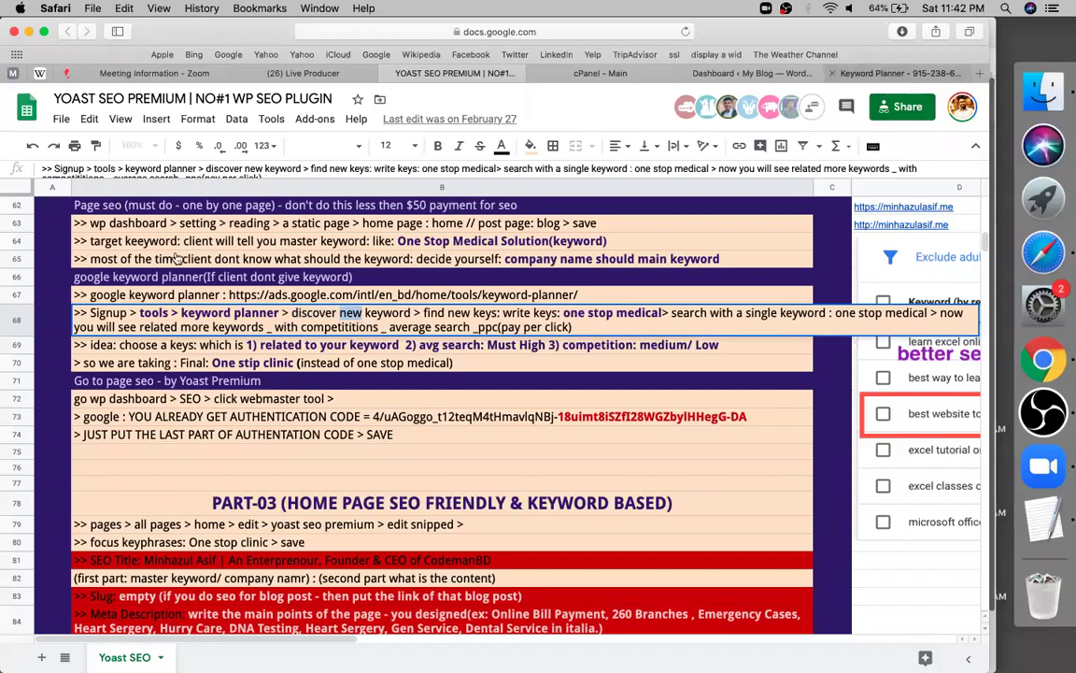
{"action": "key", "text": "super+9"}
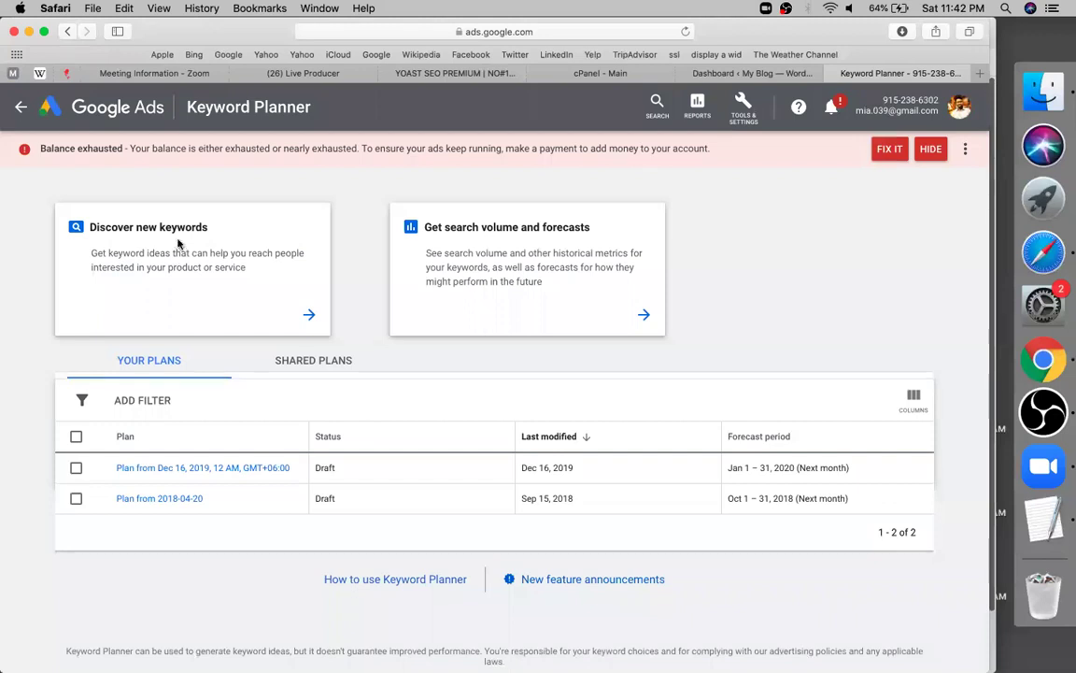
Choose Discover new keywords and enter 'online learning institute' as the seed keyword
{"action": "left_click", "coordinate": [179, 244]}
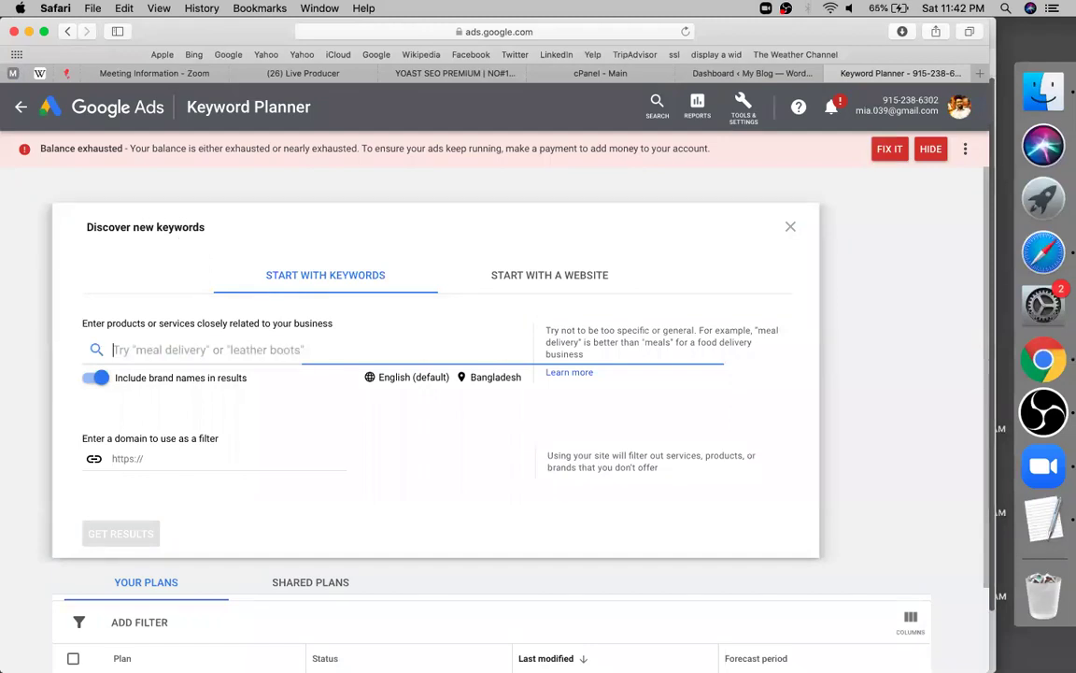
{"action": "type", "text": "onlim"}
{"action": "key", "text": "BackSpace"}
{"action": "type", "text": "ne learning instit"}
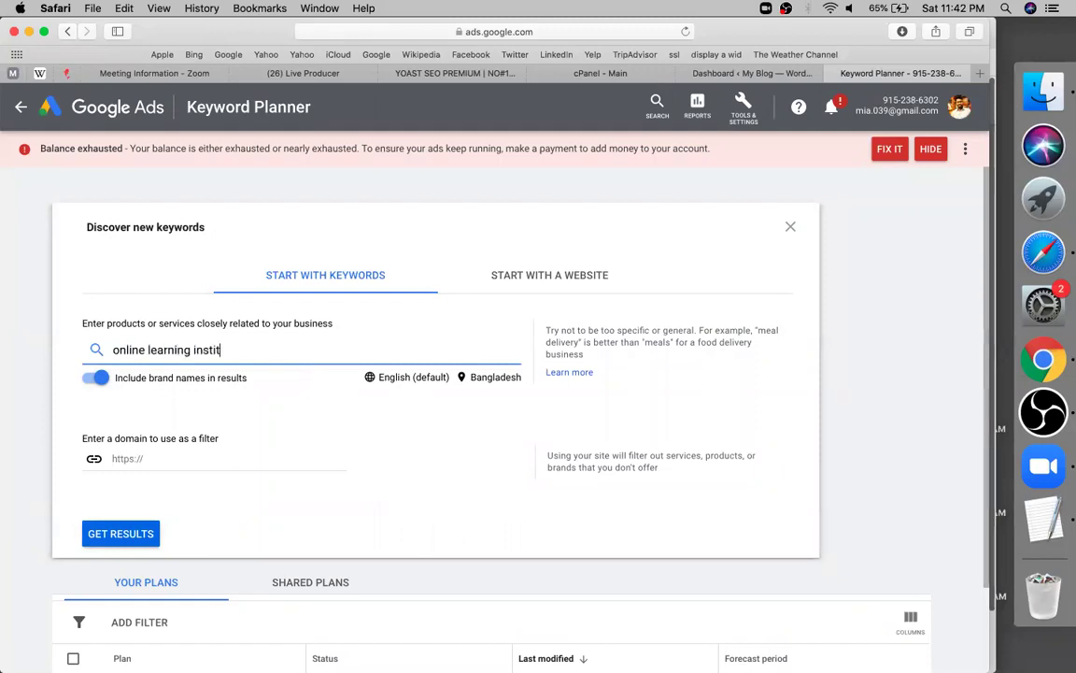
{"action": "type", "text": "ute in b"}
{"action": "key", "text": "BackSpace"}
{"action": "key", "text": "BackSpace"}
{"action": "key", "text": "BackSpace"}
{"action": "key", "text": "BackSpace"}
{"action": "key", "text": "BackSpace"}
{"action": "left_click", "coordinate": [140, 534]}
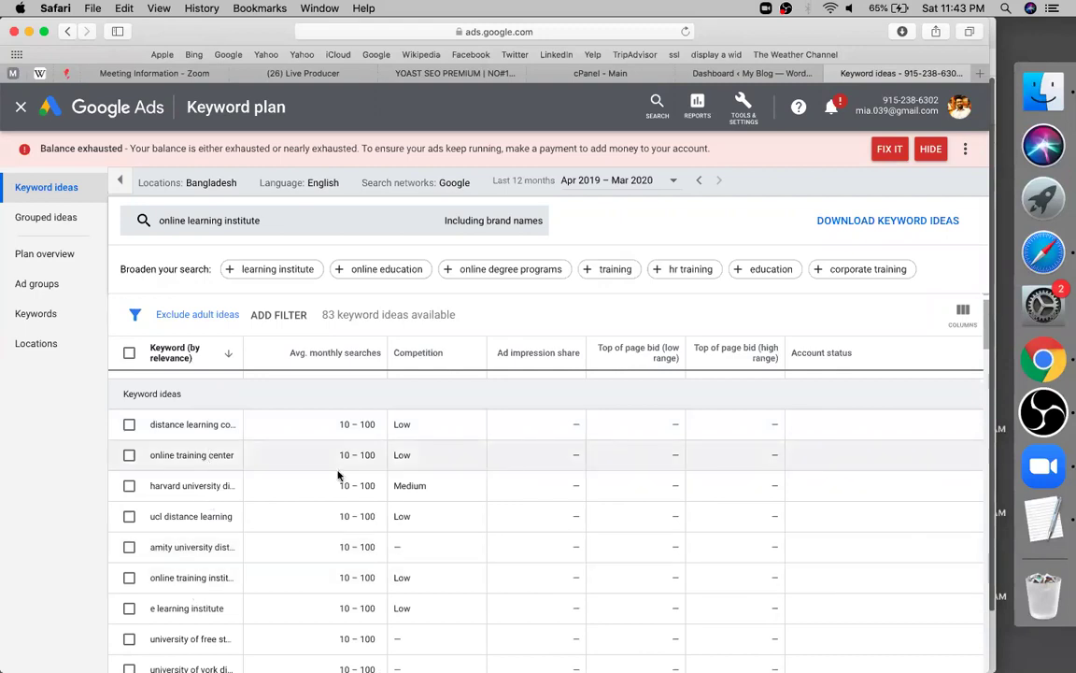
{"action": "double_click", "coordinate": [402, 455]}
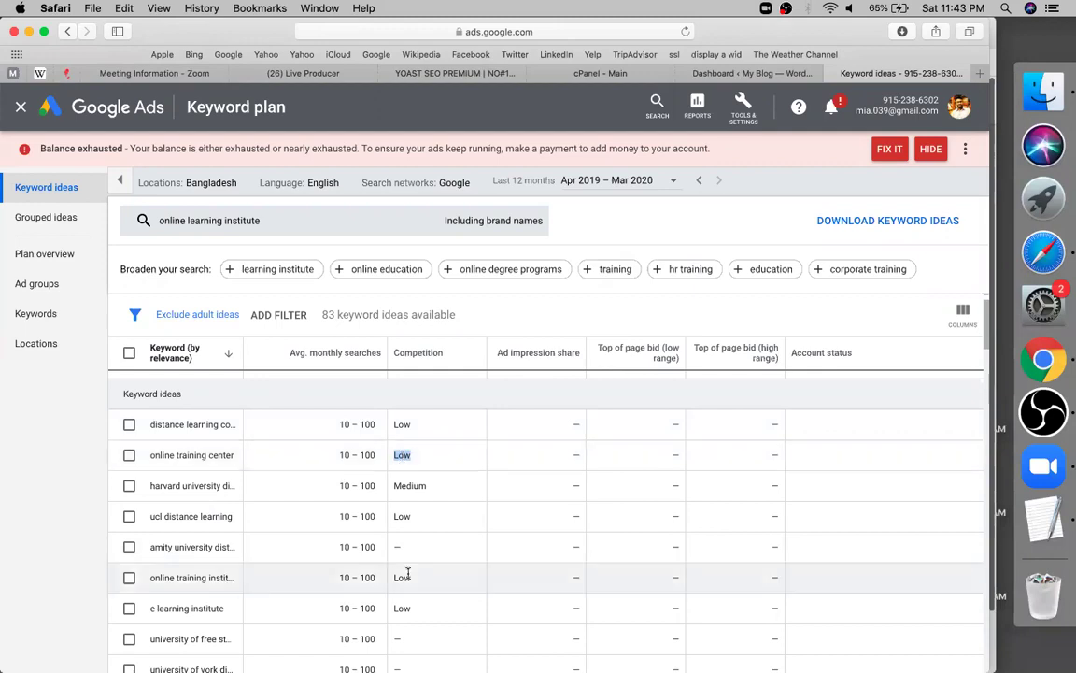
{"action": "left_click", "coordinate": [401, 457]}
{"action": "double_click", "coordinate": [400, 457]}
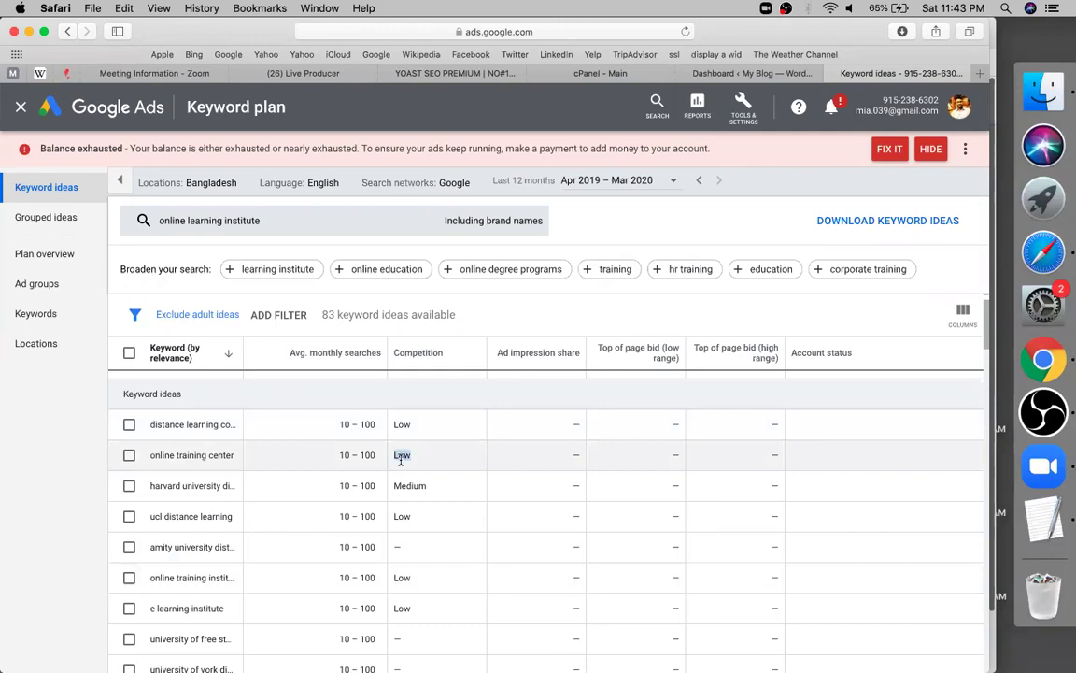
{"action": "scroll", "coordinate": [401, 460], "scroll_direction": "down", "scroll_amount": 1}
{"action": "scroll", "coordinate": [401, 462], "scroll_direction": "down", "scroll_amount": 3}
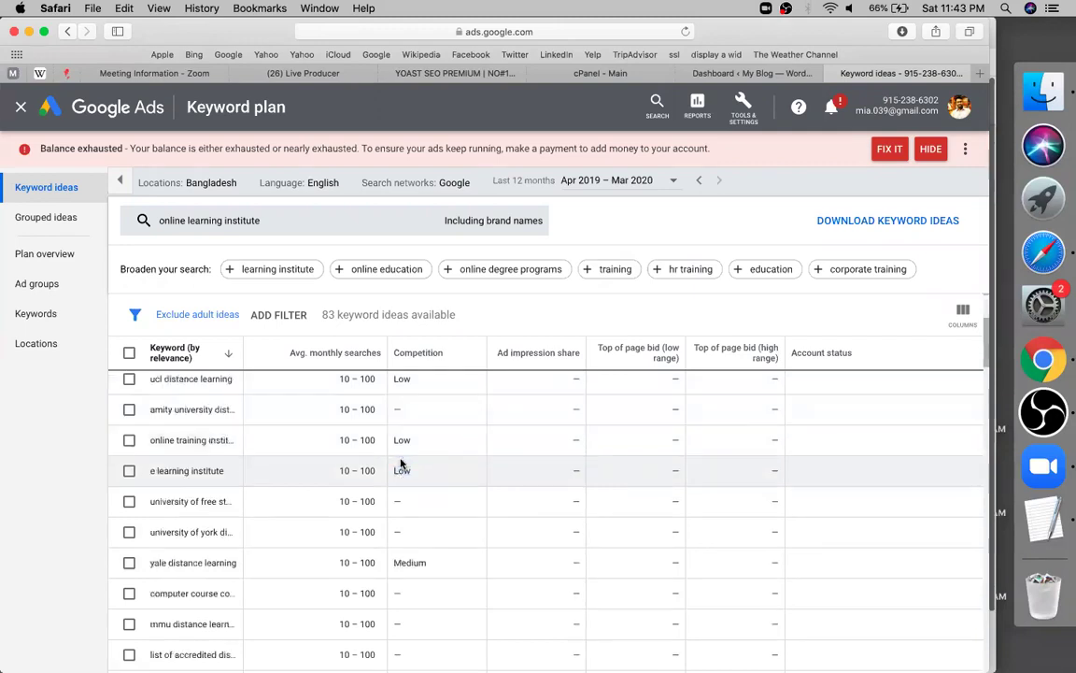
{"action": "scroll", "coordinate": [399, 453], "scroll_direction": "down", "scroll_amount": 1}
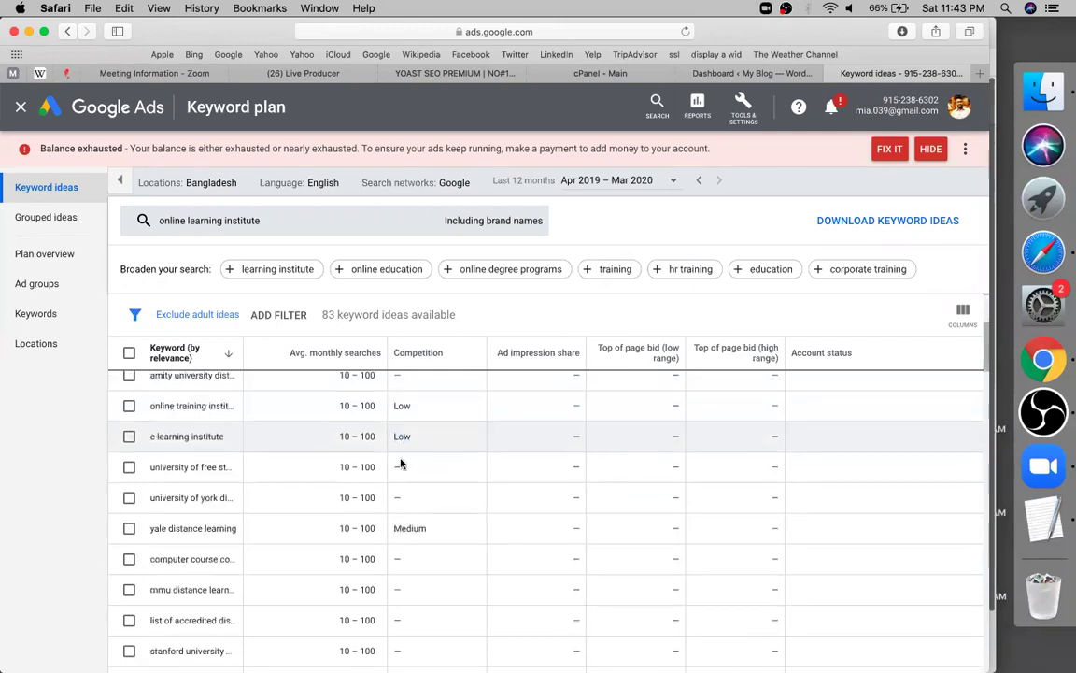
{"action": "double_click", "coordinate": [394, 559]}
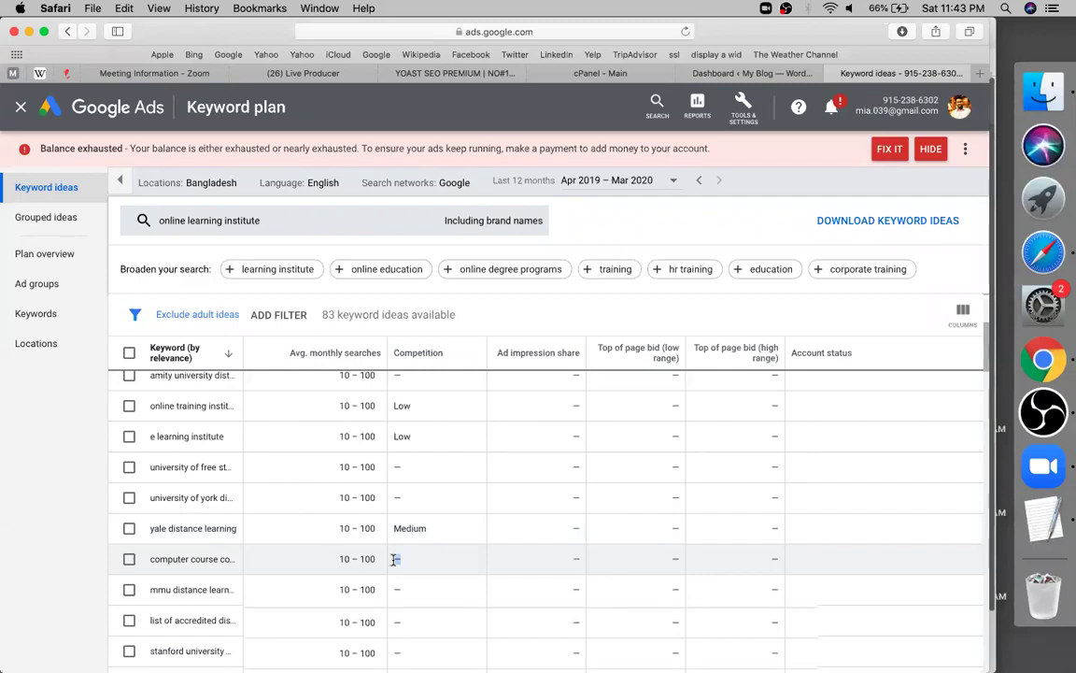
{"action": "scroll", "coordinate": [394, 558], "scroll_direction": "up", "scroll_amount": 1}
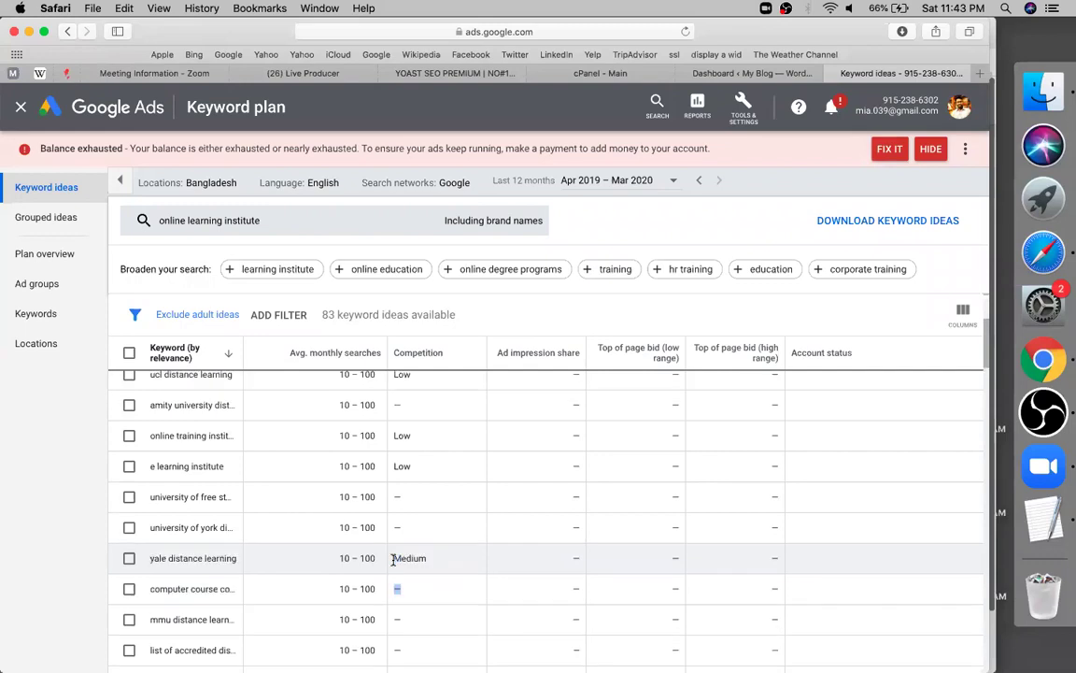
{"action": "scroll", "coordinate": [394, 559], "scroll_direction": "down", "scroll_amount": 1}
{"action": "scroll", "coordinate": [393, 561], "scroll_direction": "down", "scroll_amount": 1}
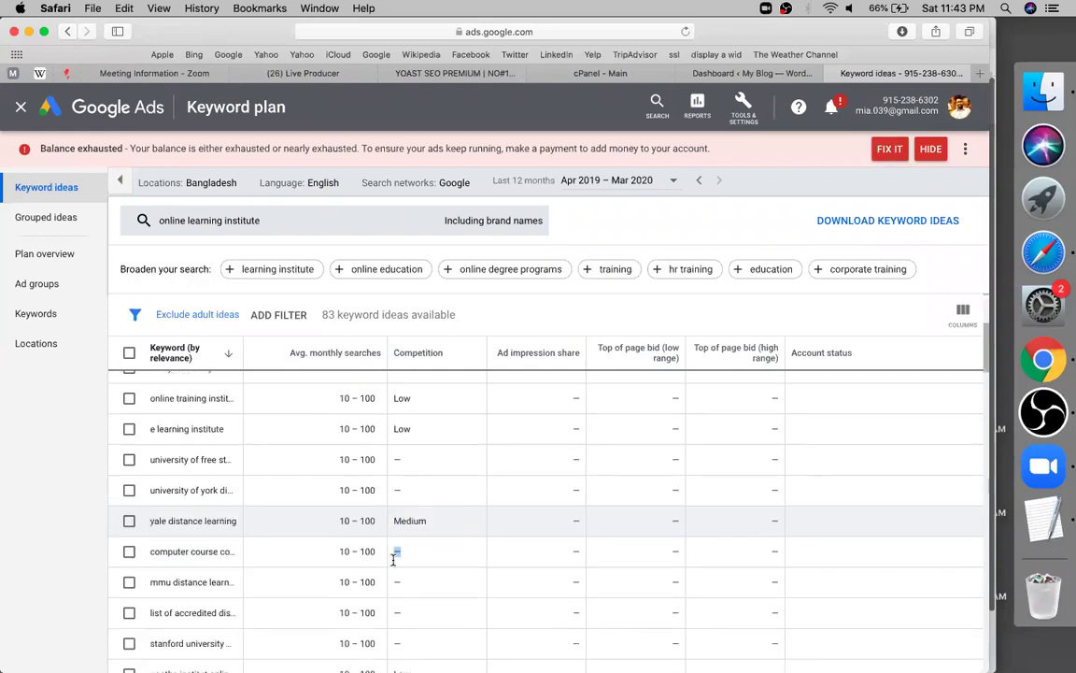
{"action": "scroll", "coordinate": [357, 363], "scroll_direction": "down", "scroll_amount": 5}
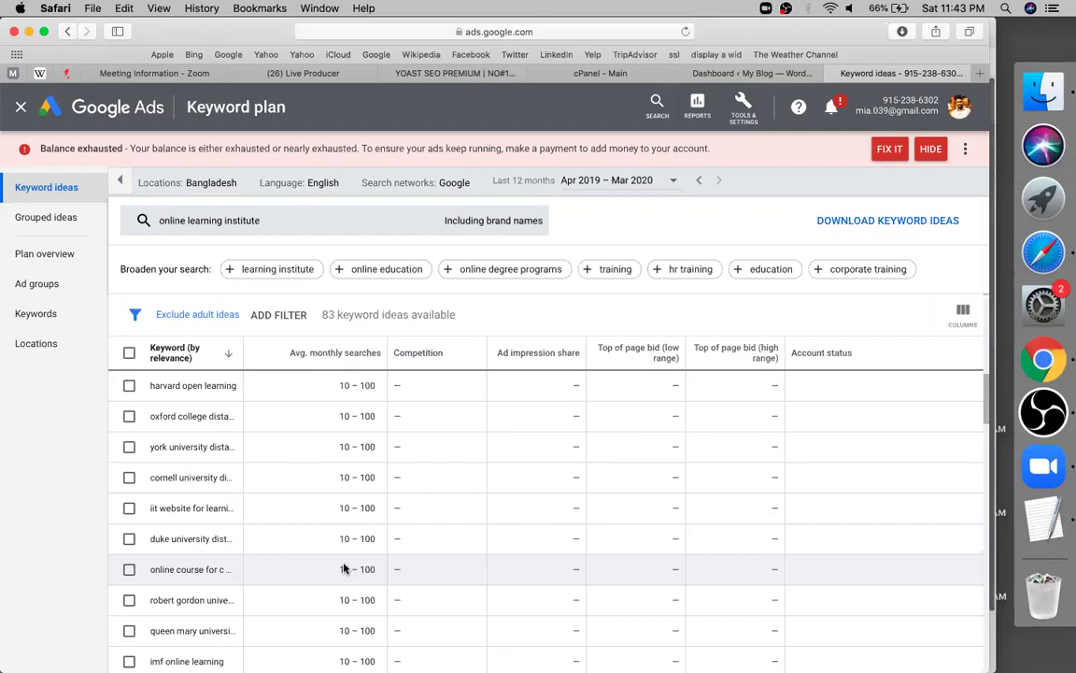
{"action": "scroll", "coordinate": [362, 453], "scroll_direction": "up", "scroll_amount": 2}
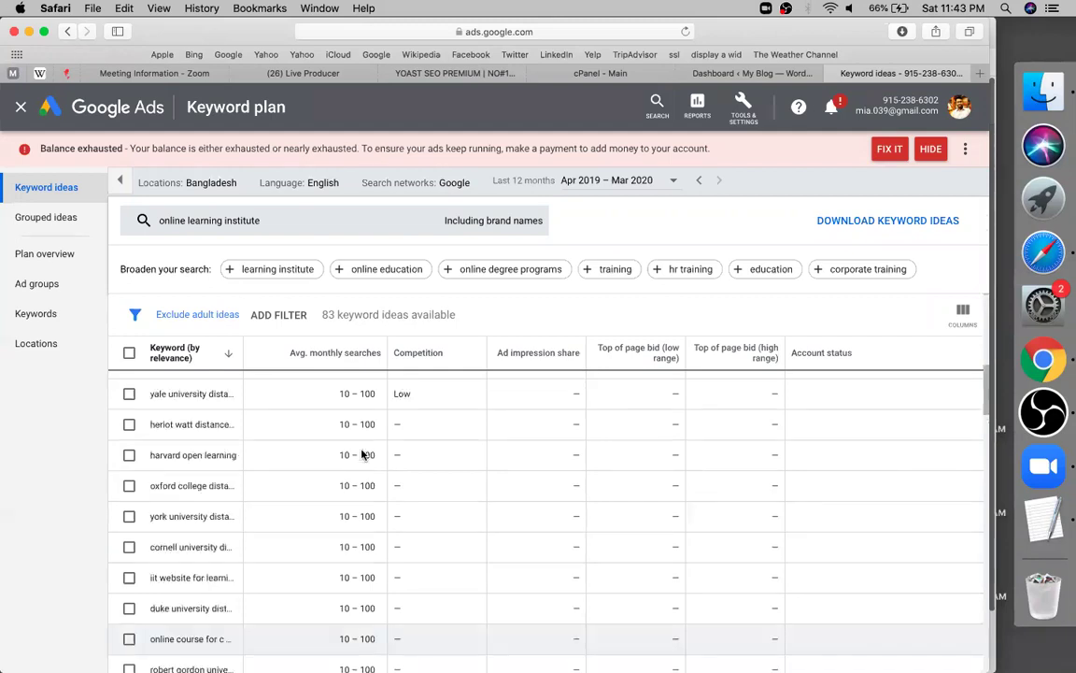
{"action": "scroll", "coordinate": [361, 452], "scroll_direction": "up", "scroll_amount": 5}
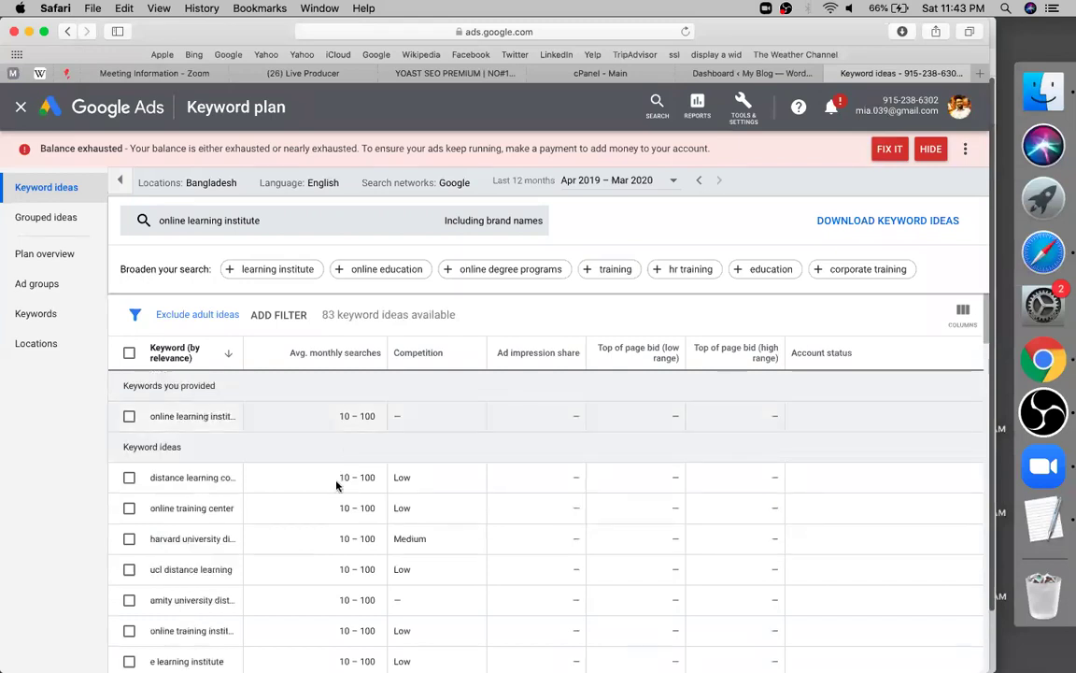
{"action": "scroll", "coordinate": [337, 485], "scroll_direction": "down", "scroll_amount": 5}
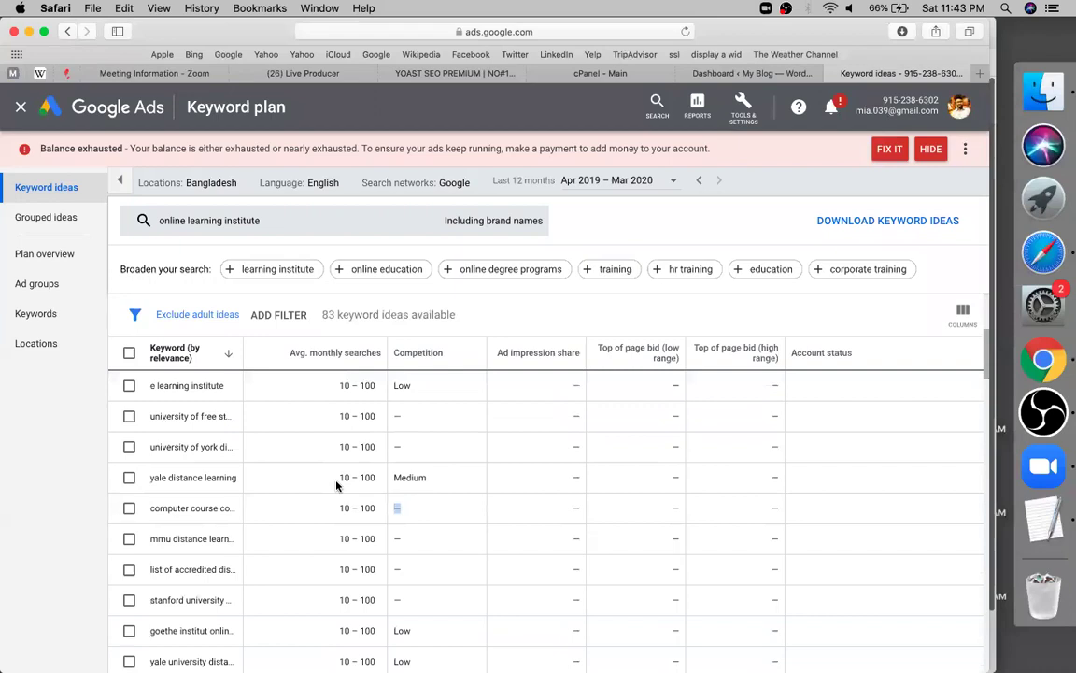
{"action": "scroll", "coordinate": [337, 485], "scroll_direction": "down", "scroll_amount": 5}
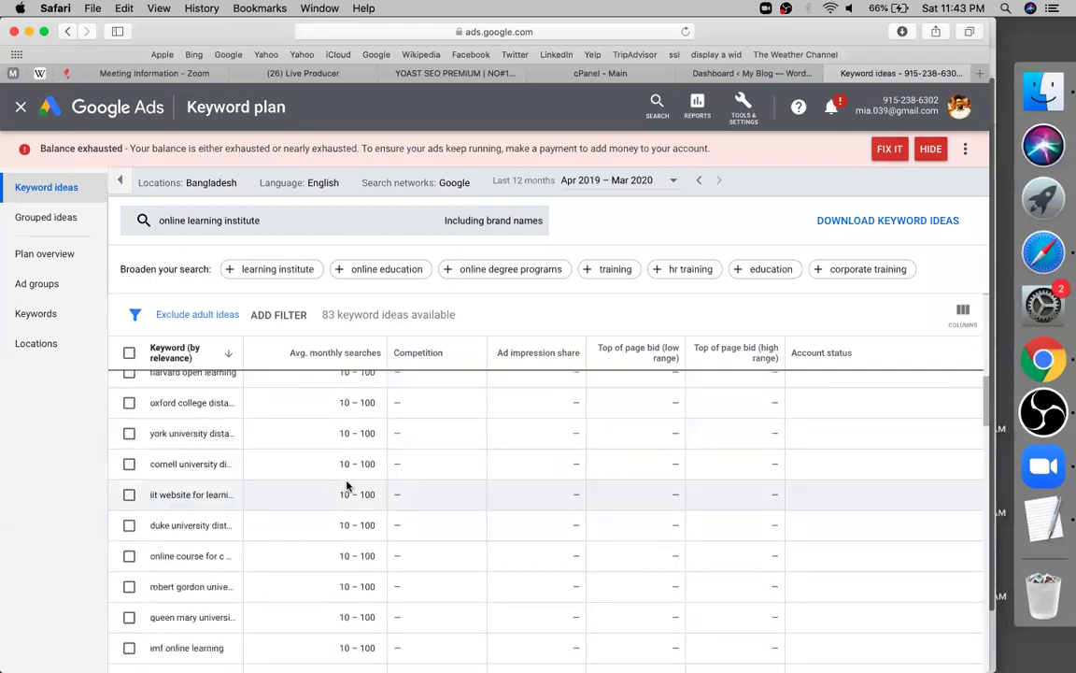
{"action": "scroll", "coordinate": [347, 485], "scroll_direction": "down", "scroll_amount": 4}
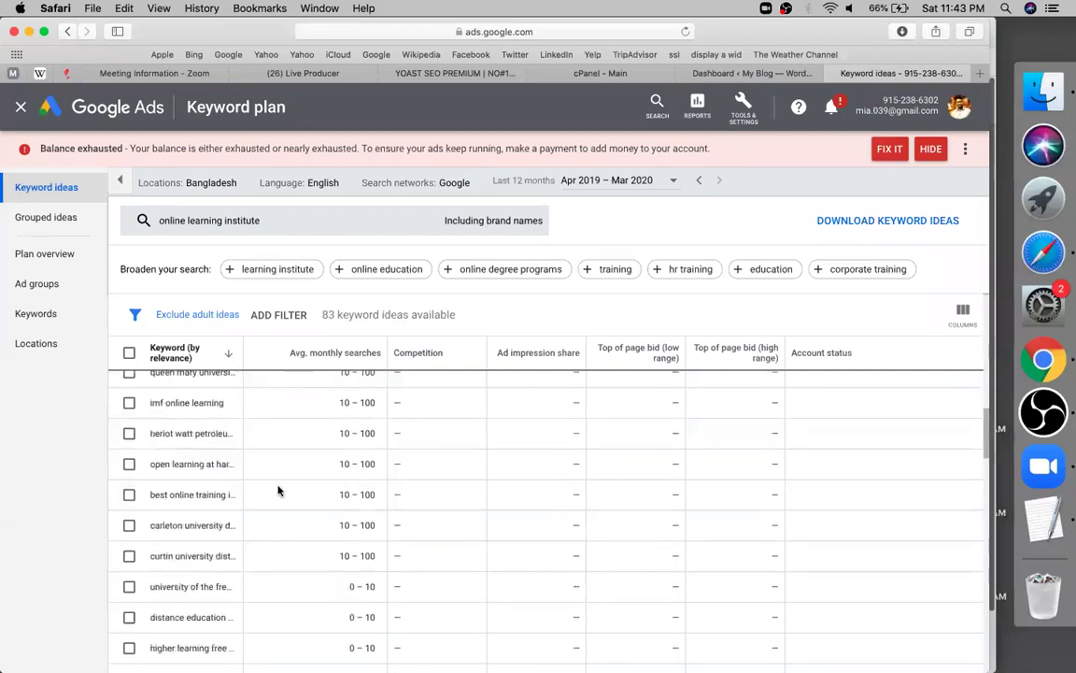
{"action": "scroll", "coordinate": [277, 491], "scroll_direction": "down", "scroll_amount": 5}
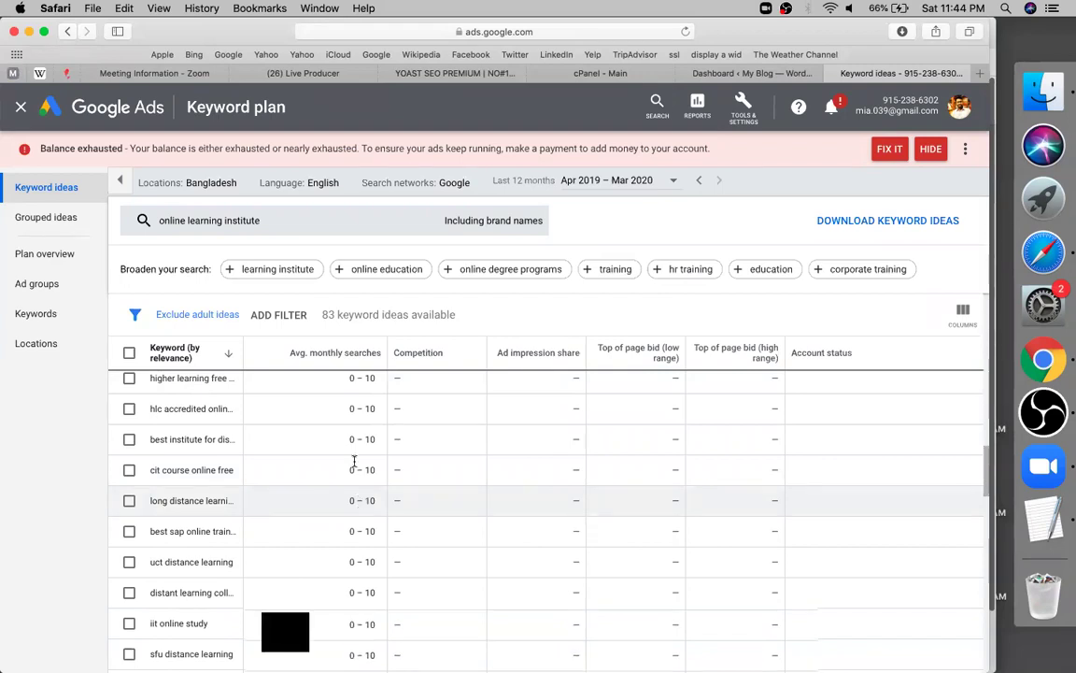
{"action": "scroll", "coordinate": [355, 467], "scroll_direction": "up", "scroll_amount": 5}
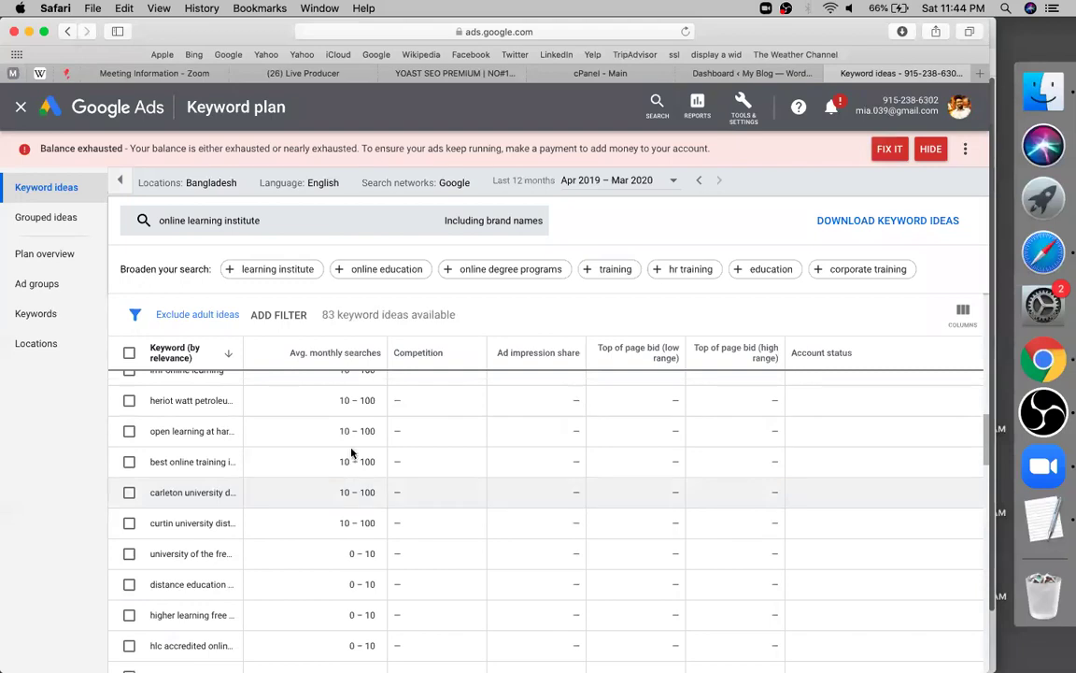
{"action": "scroll", "coordinate": [352, 471], "scroll_direction": "up", "scroll_amount": 2}
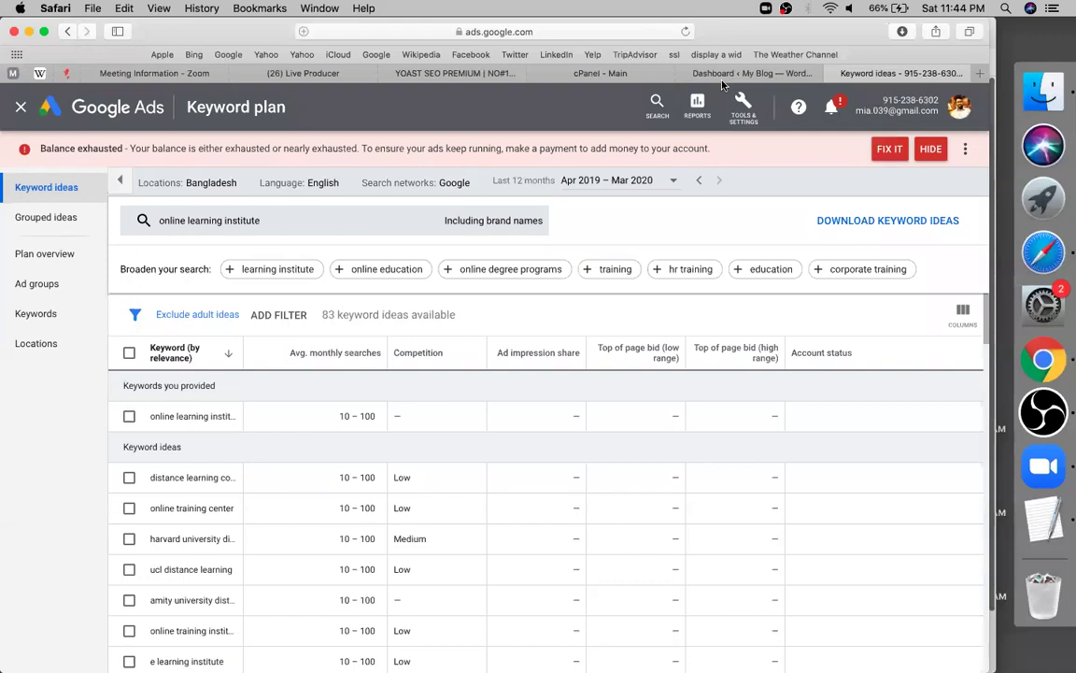
Switch to the Dashboard ‹ My Blog tab and scroll through the WordPress dashboard
{"action": "left_click", "coordinate": [745, 74]}
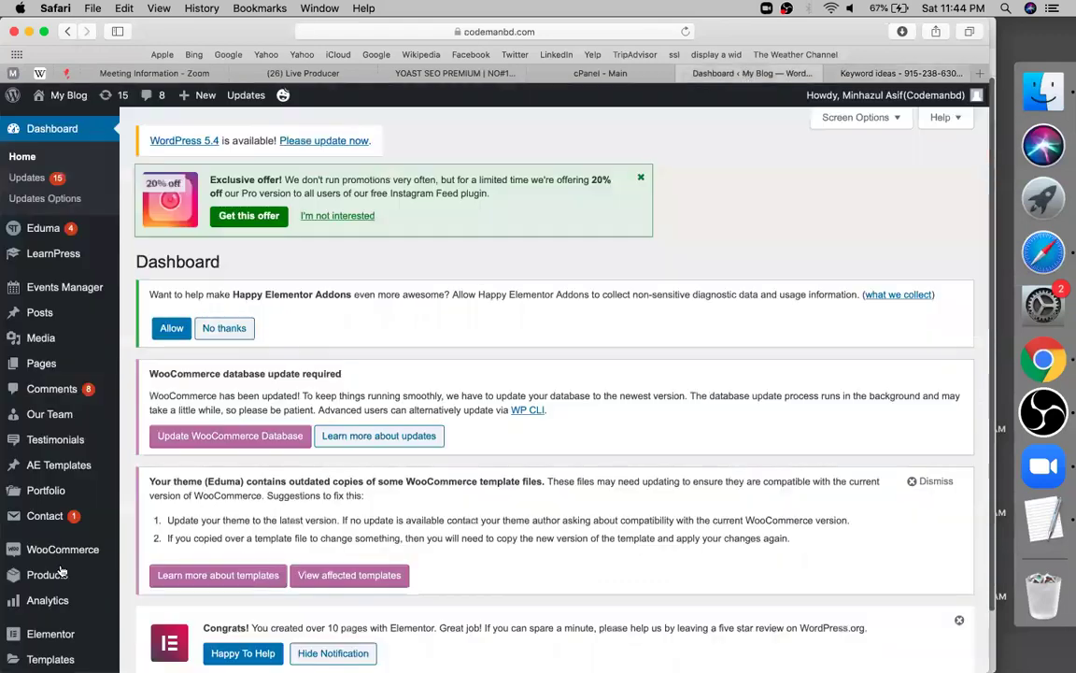
{"action": "scroll", "coordinate": [60, 572], "scroll_direction": "down", "scroll_amount": 2}
{"action": "scroll", "coordinate": [60, 570], "scroll_direction": "down", "scroll_amount": 4}
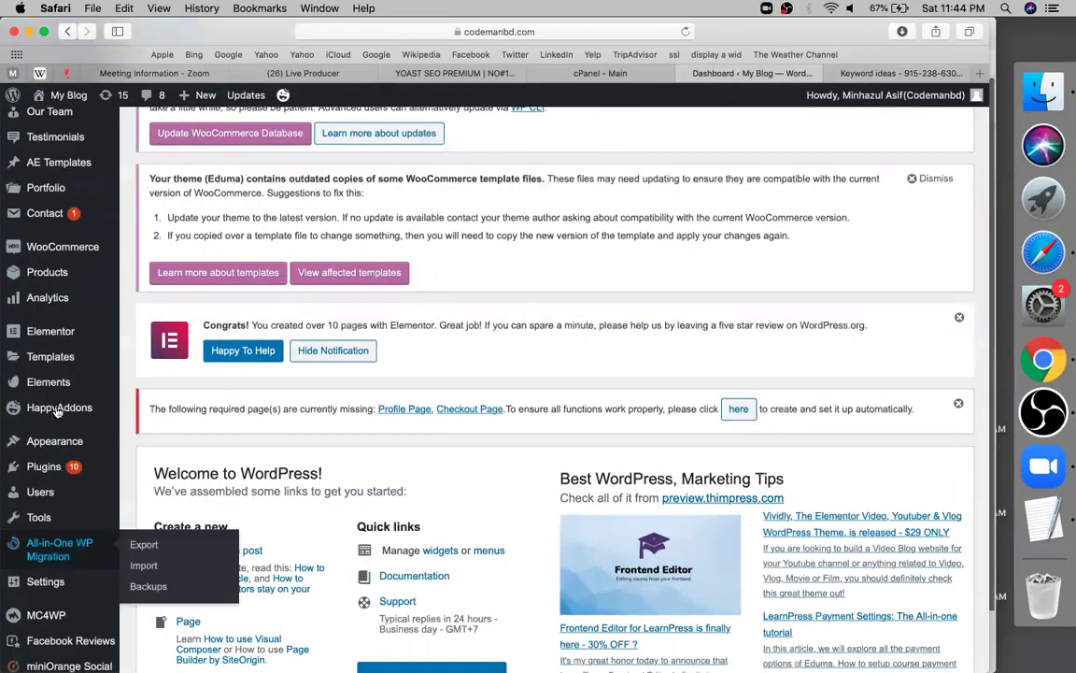
{"action": "scroll", "coordinate": [58, 412], "scroll_direction": "down", "scroll_amount": 4}
{"action": "scroll", "coordinate": [246, 445], "scroll_direction": "up", "scroll_amount": 10}
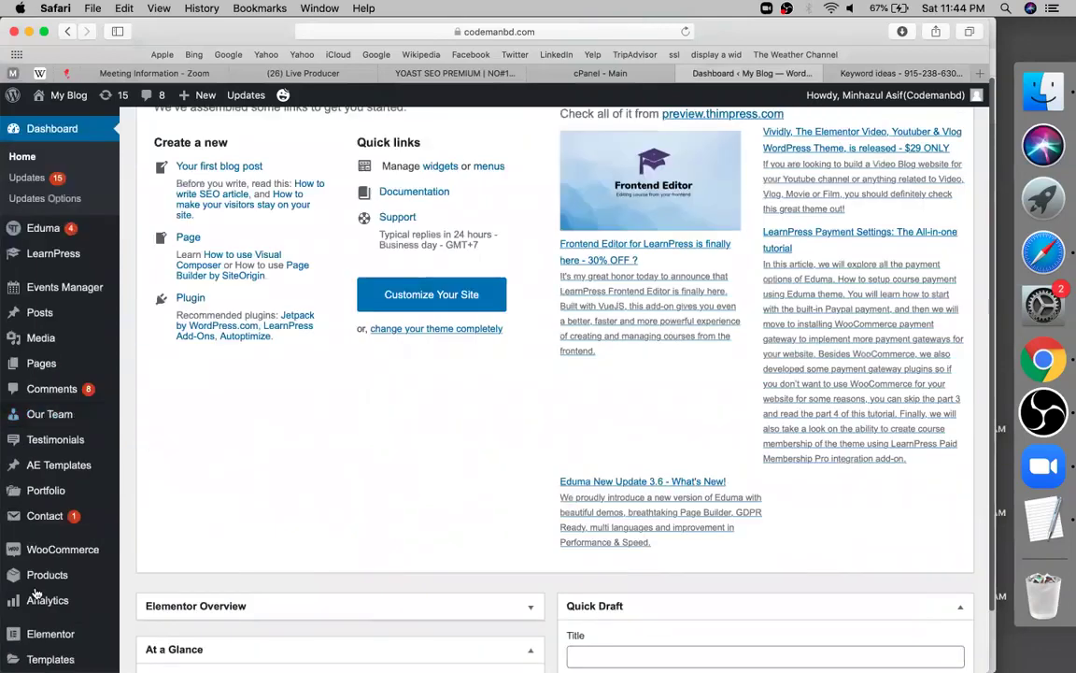
{"action": "scroll", "coordinate": [41, 500], "scroll_direction": "down", "scroll_amount": 8}
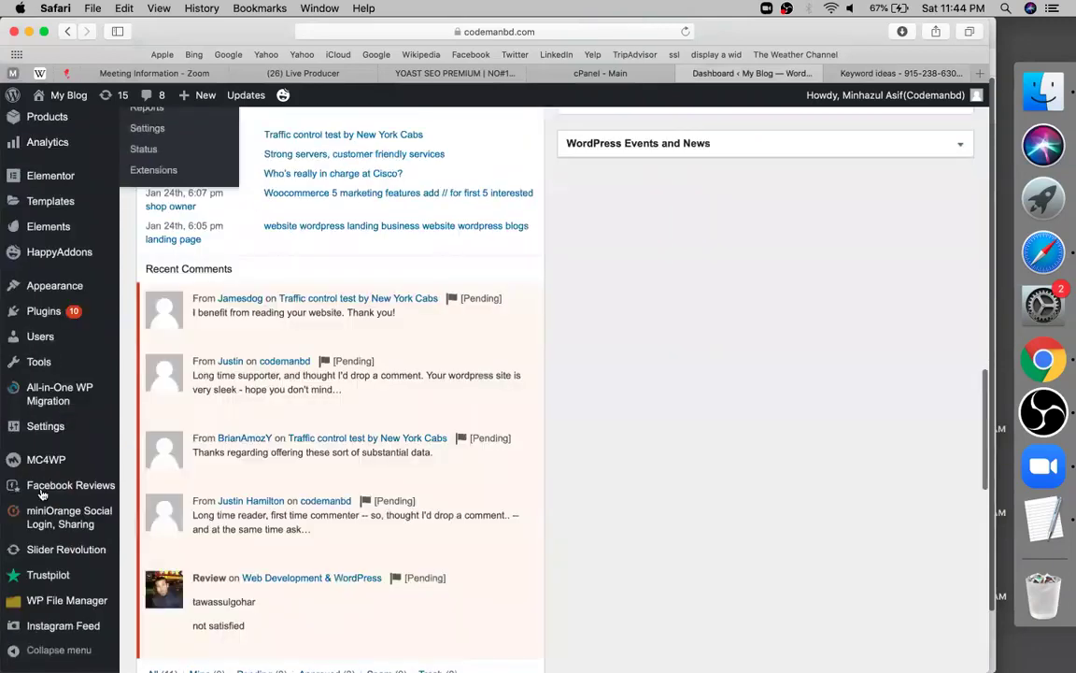
{"action": "scroll", "coordinate": [41, 496], "scroll_direction": "down", "scroll_amount": 1}
{"action": "scroll", "coordinate": [41, 495], "scroll_direction": "up", "scroll_amount": 2}
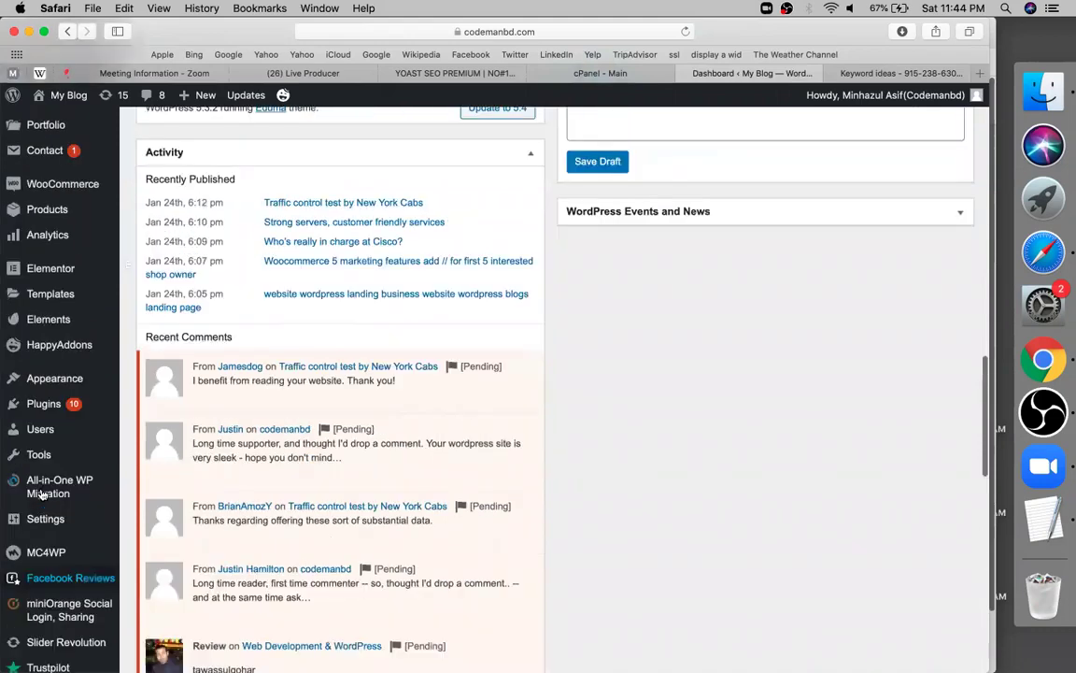
{"action": "scroll", "coordinate": [65, 302], "scroll_direction": "up", "scroll_amount": 2}
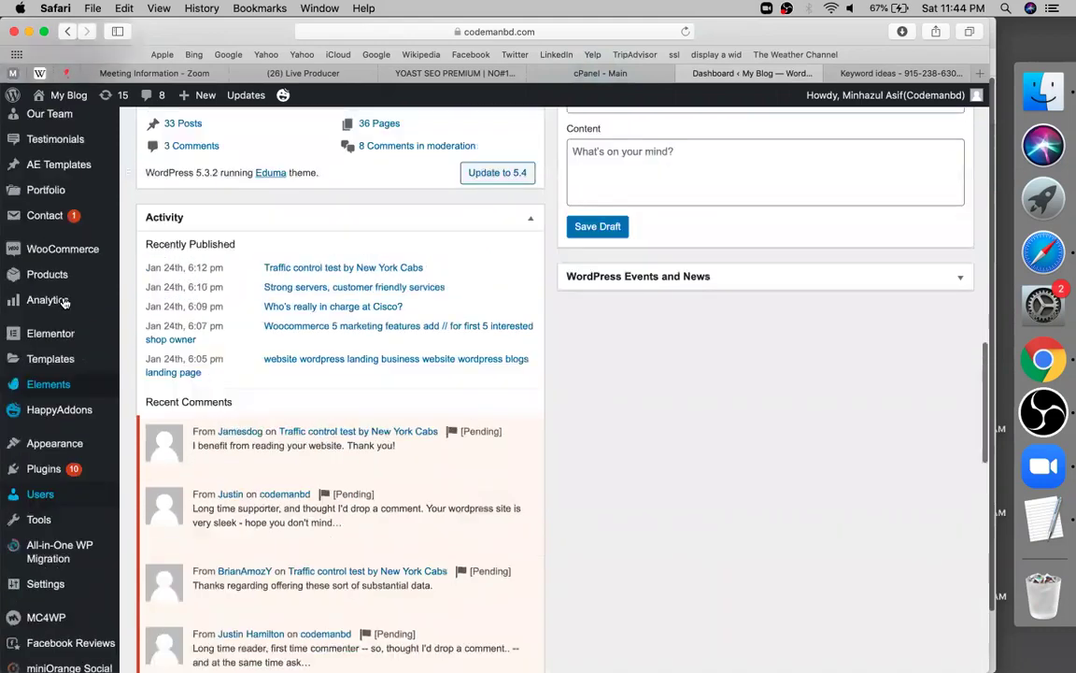
{"action": "scroll", "coordinate": [25, 546], "scroll_direction": "up", "scroll_amount": 10}
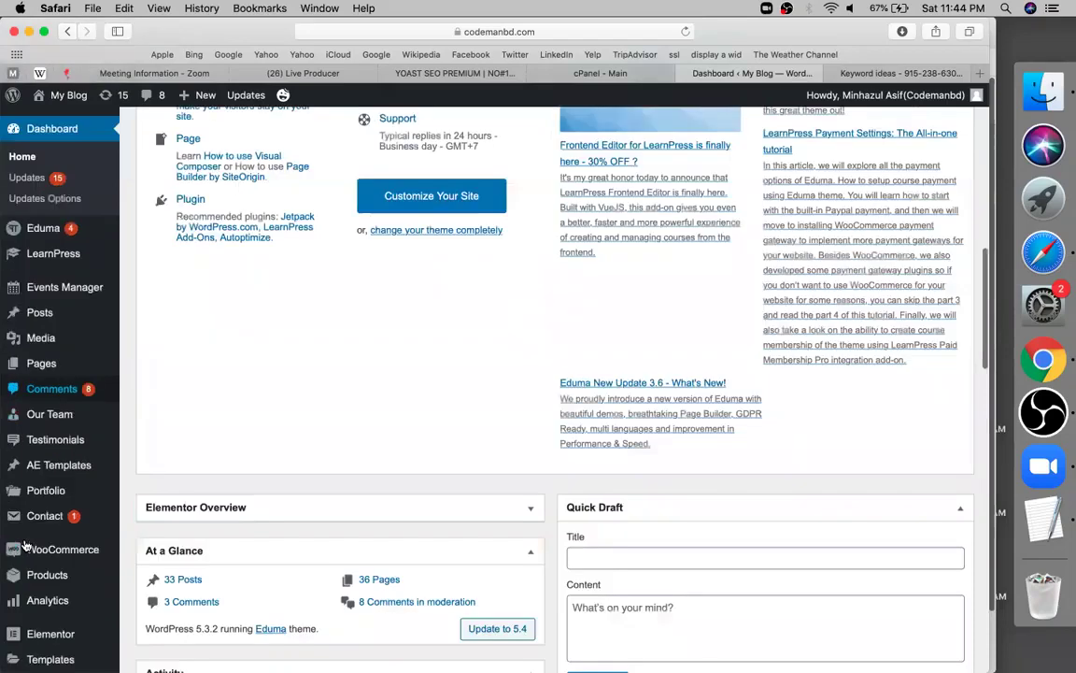
{"action": "scroll", "coordinate": [14, 517], "scroll_direction": "down", "scroll_amount": 6}
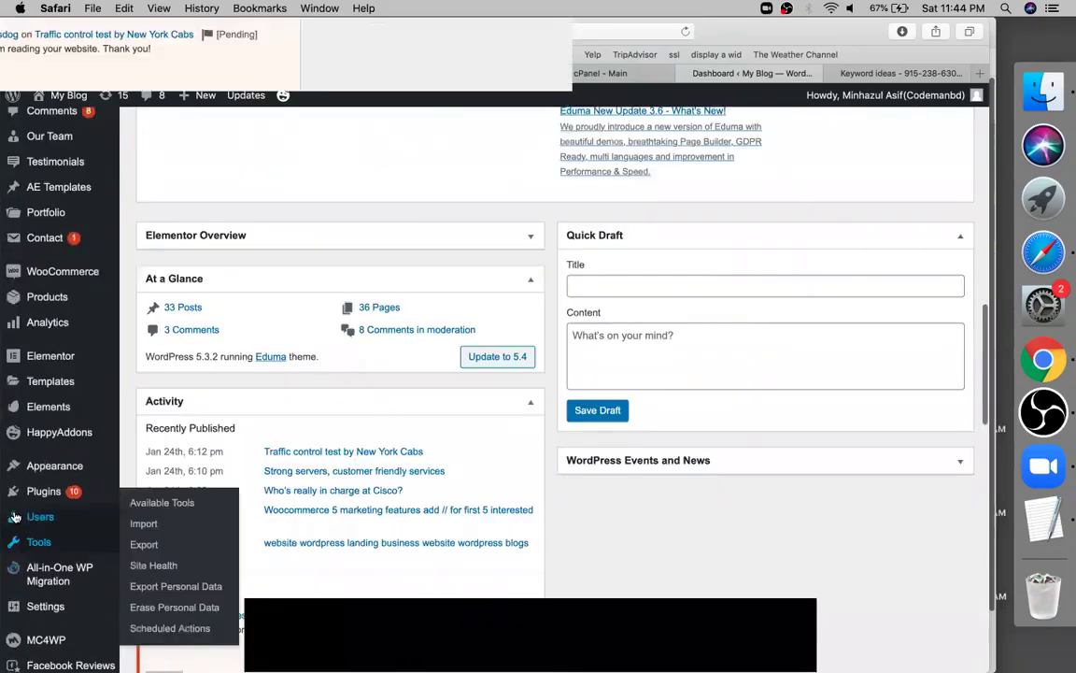
{"action": "scroll", "coordinate": [67, 502], "scroll_direction": "down", "scroll_amount": 5}
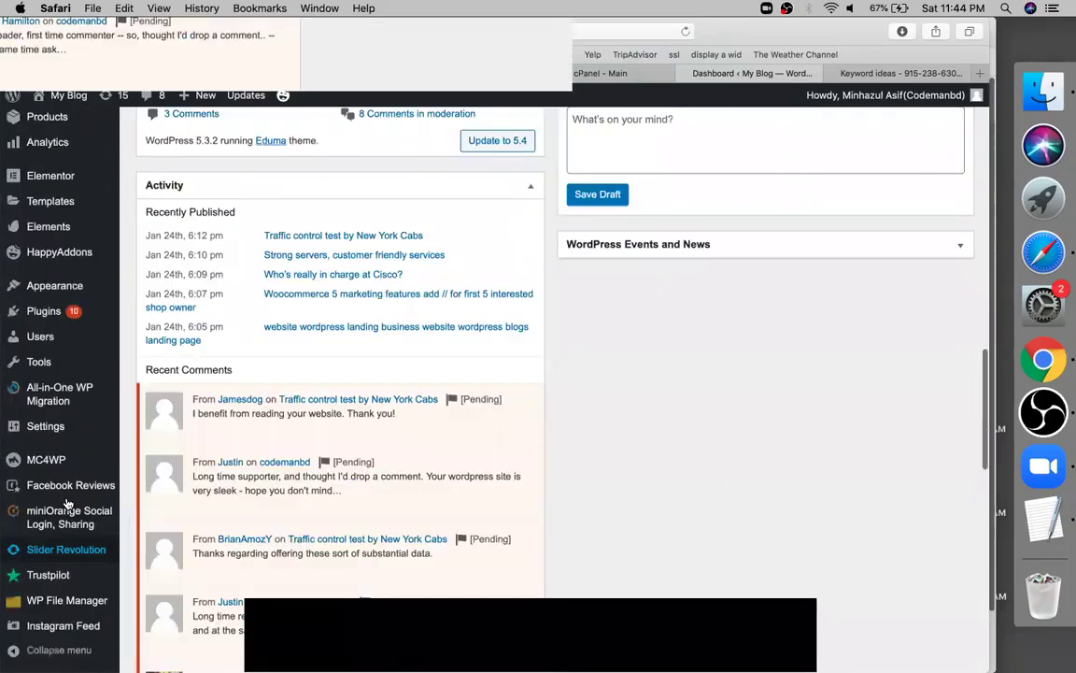
{"action": "scroll", "coordinate": [61, 472], "scroll_direction": "up", "scroll_amount": 3}
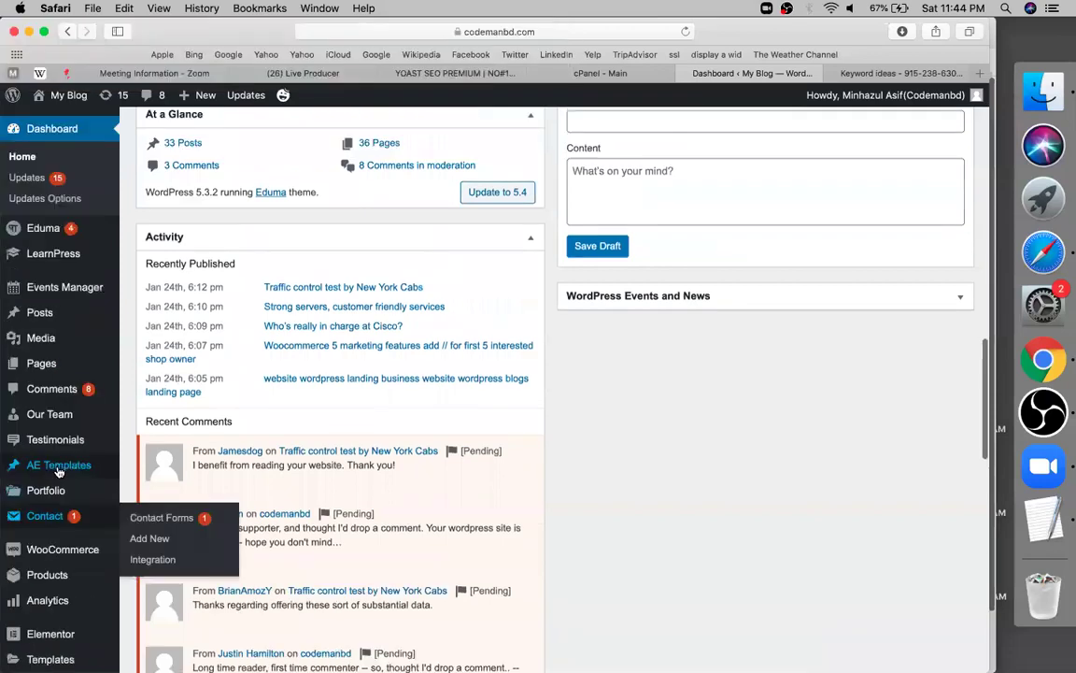
{"action": "scroll", "coordinate": [138, 532], "scroll_direction": "down", "scroll_amount": 5}
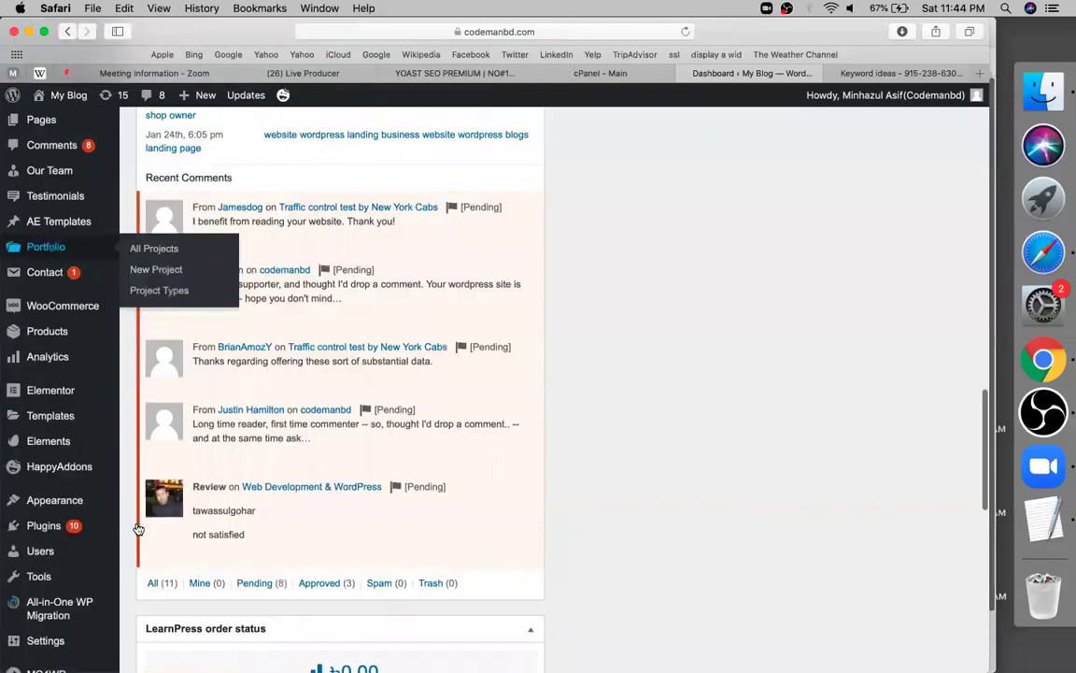
{"action": "scroll", "coordinate": [137, 532], "scroll_direction": "down", "scroll_amount": 1}
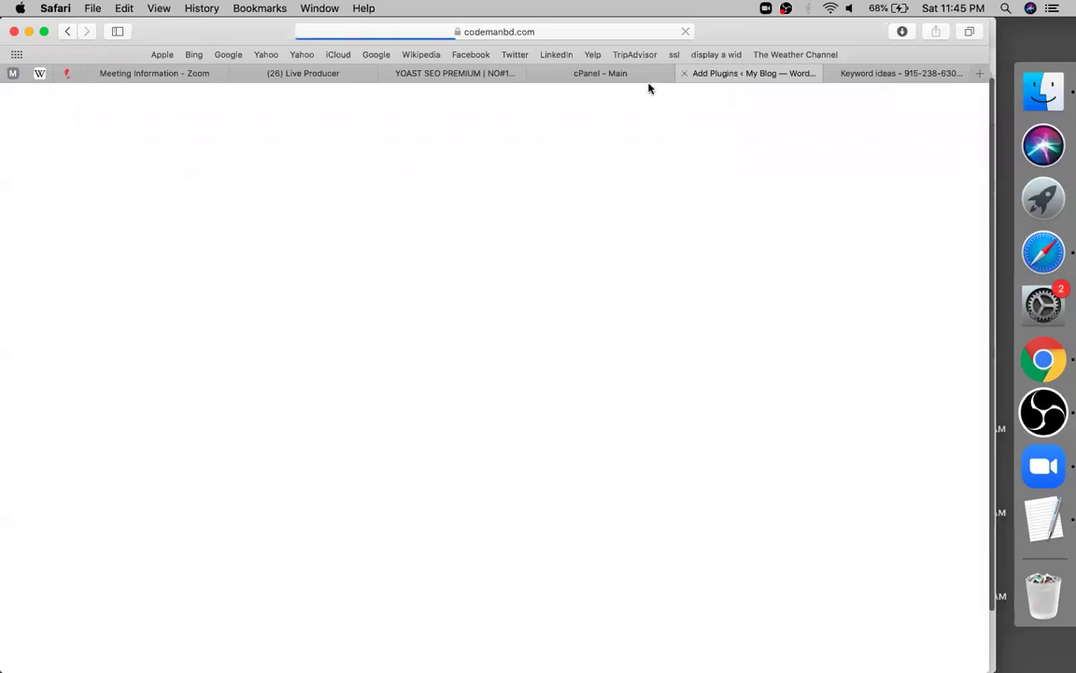
Return to the YOAST SEO PREMIUM sheet, leave the row 68 note, and scroll back toward the top
{"action": "left_click", "coordinate": [437, 84]}
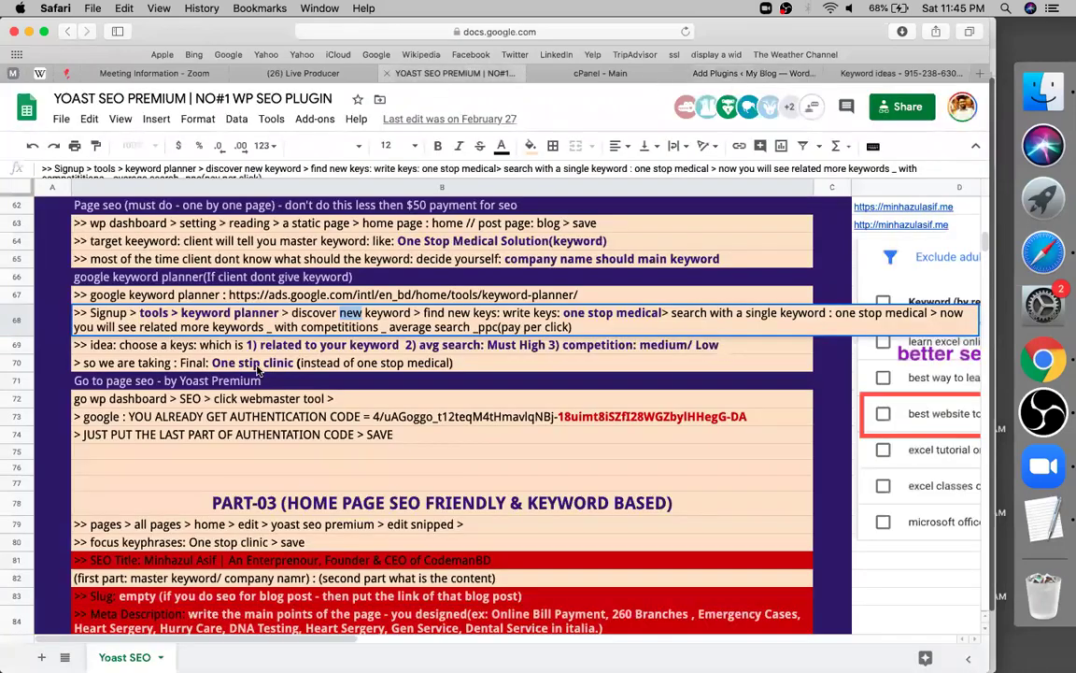
{"action": "left_click", "coordinate": [236, 454]}
{"action": "left_click", "coordinate": [248, 512]}
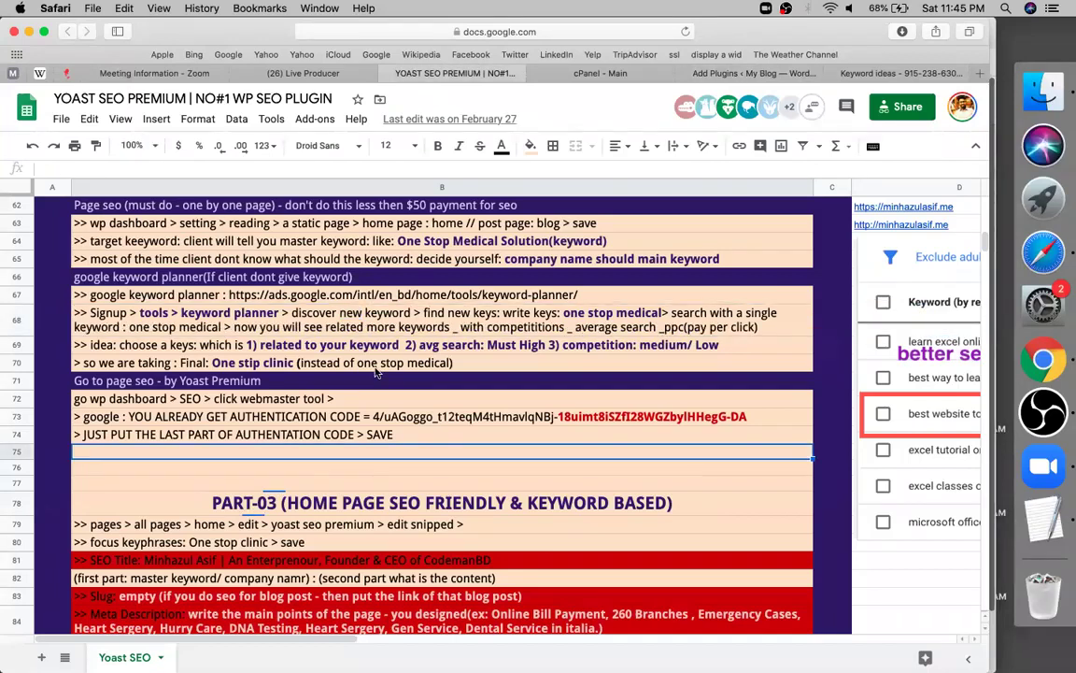
{"action": "scroll", "coordinate": [375, 372], "scroll_direction": "up", "scroll_amount": 1}
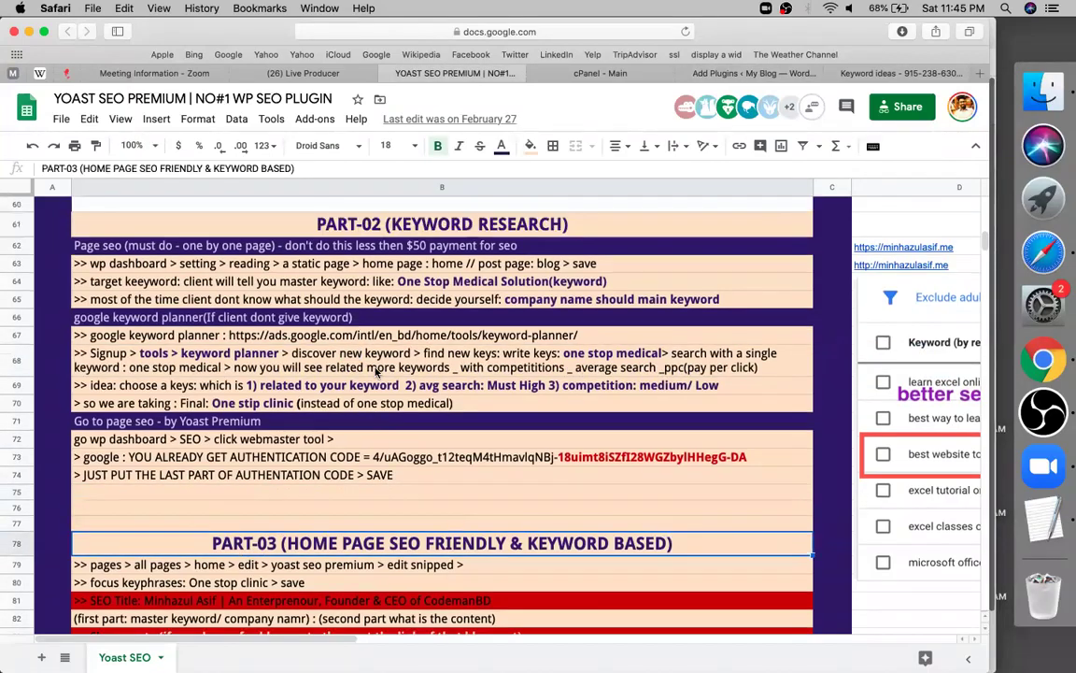
{"action": "scroll", "coordinate": [375, 371], "scroll_direction": "up", "scroll_amount": 15}
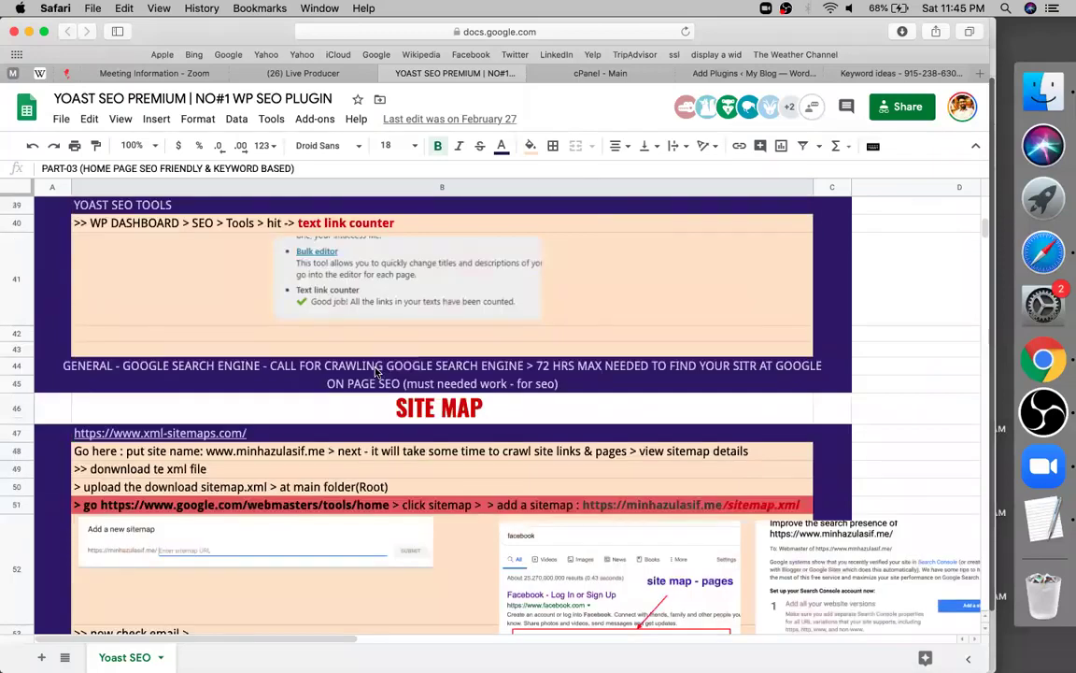
{"action": "scroll", "coordinate": [376, 372], "scroll_direction": "up", "scroll_amount": 5}
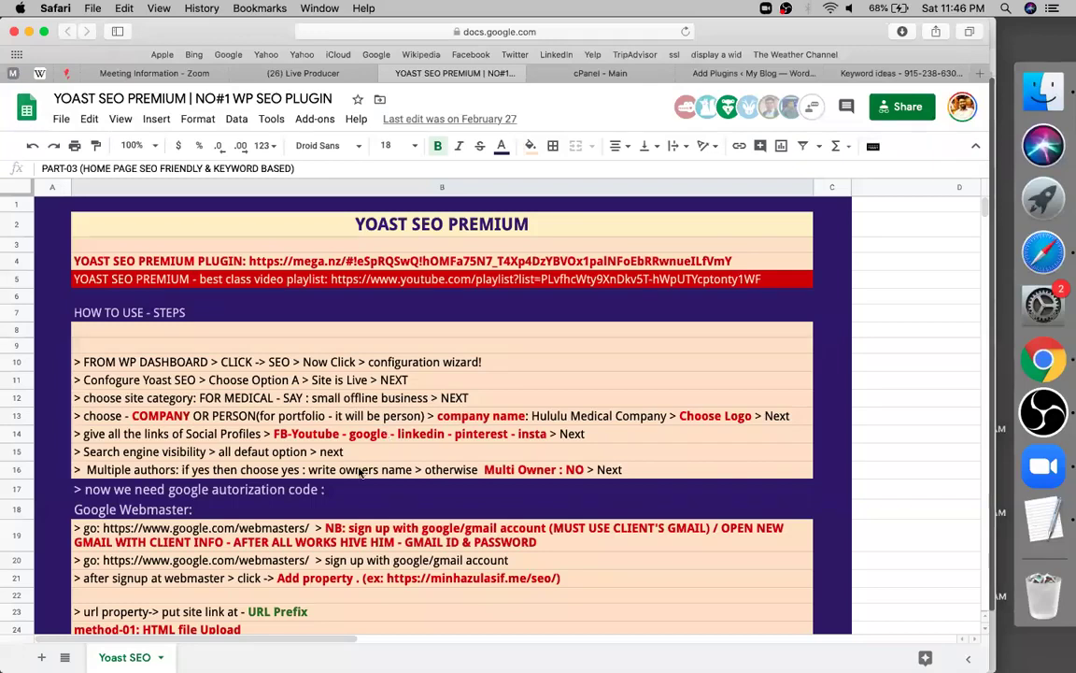
{"action": "scroll", "coordinate": [359, 472], "scroll_direction": "down", "scroll_amount": 3}
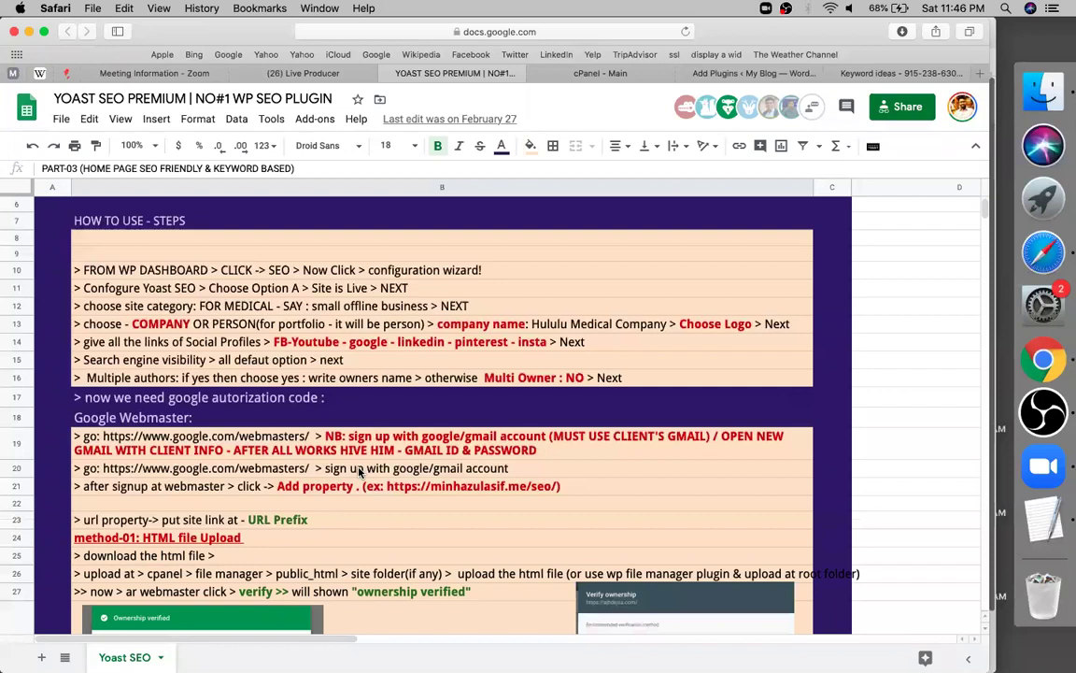
{"action": "scroll", "coordinate": [360, 472], "scroll_direction": "down", "scroll_amount": 4}
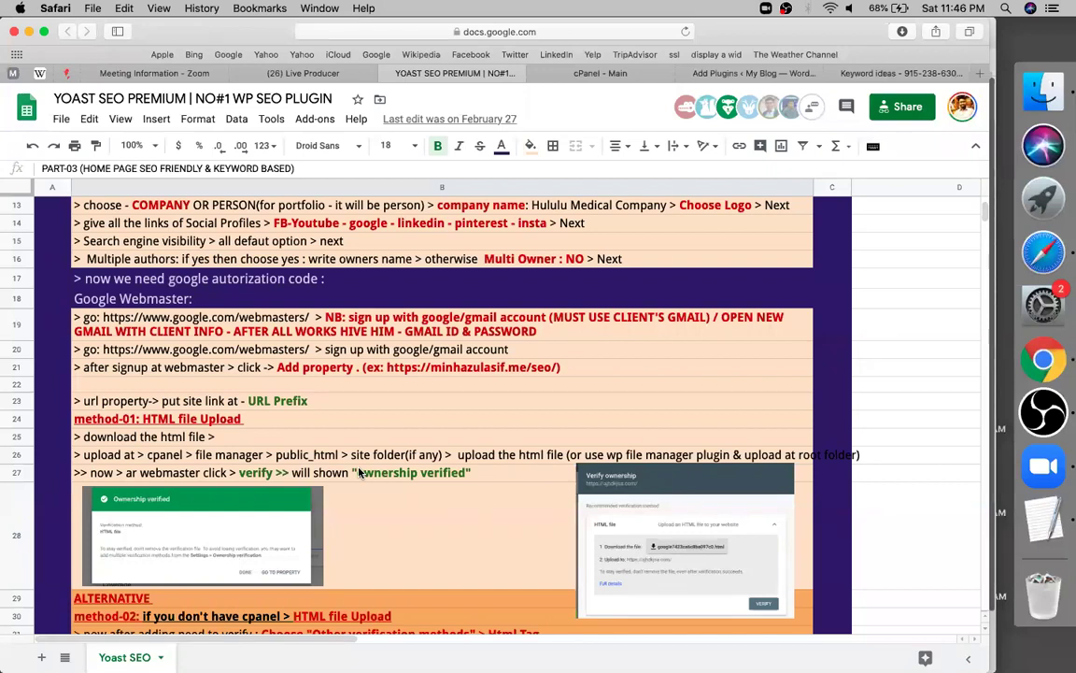
{"action": "scroll", "coordinate": [359, 472], "scroll_direction": "down", "scroll_amount": 2}
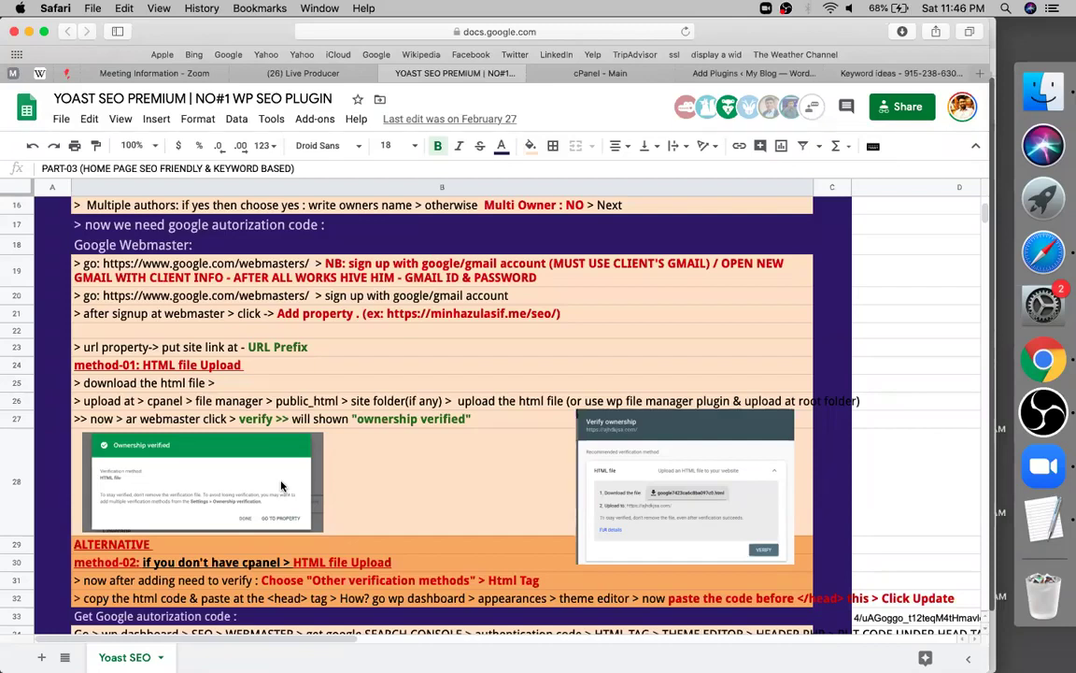
{"action": "scroll", "coordinate": [281, 486], "scroll_direction": "down", "scroll_amount": 3}
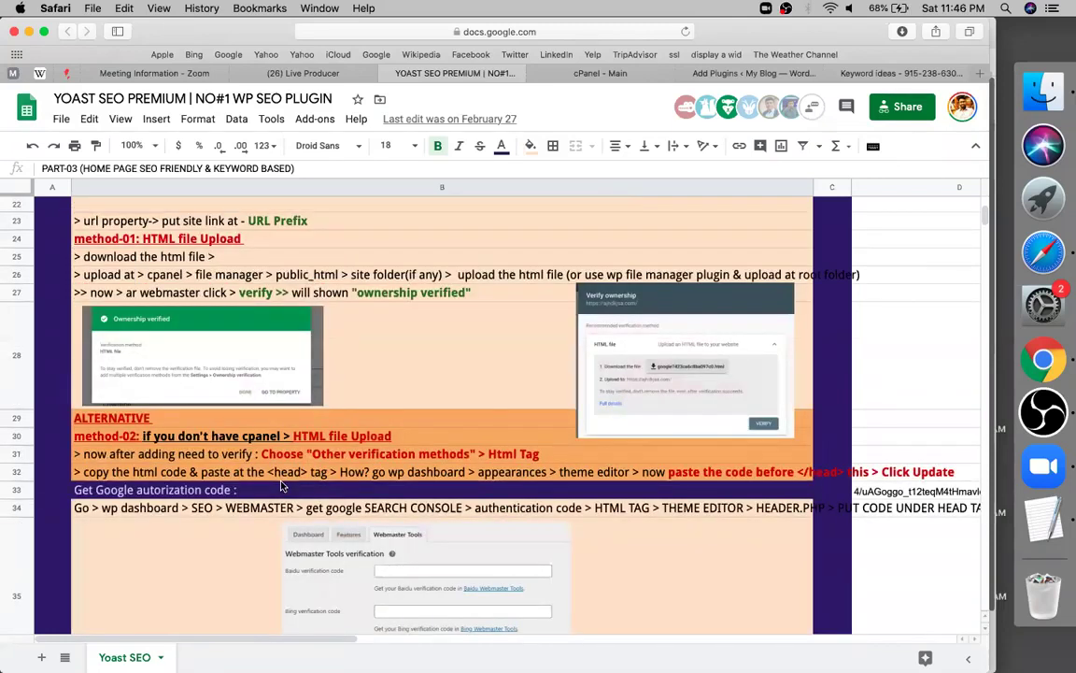
{"action": "scroll", "coordinate": [281, 486], "scroll_direction": "down", "scroll_amount": 5}
{"action": "scroll", "coordinate": [339, 489], "scroll_direction": "down", "scroll_amount": 1}
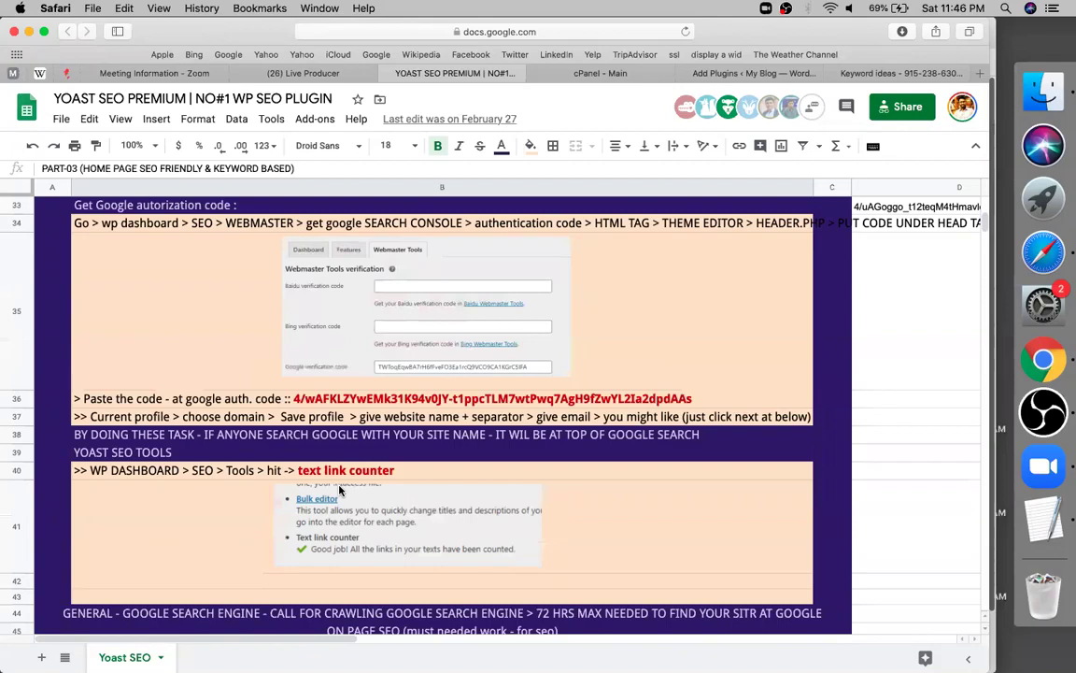
{"action": "scroll", "coordinate": [286, 482], "scroll_direction": "down", "scroll_amount": 3}
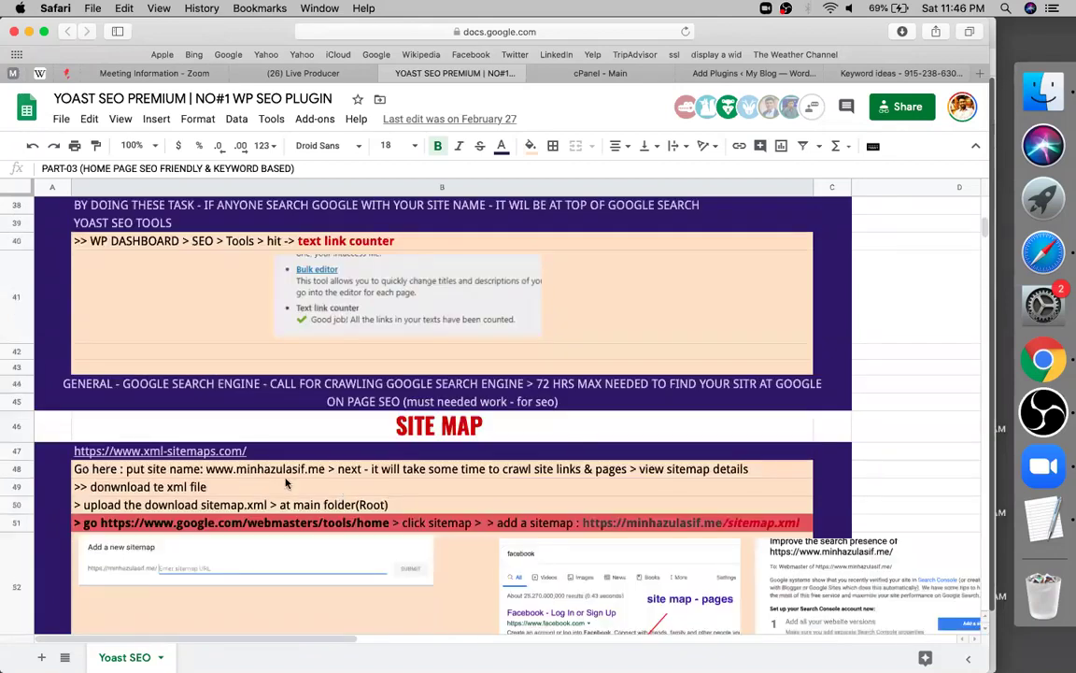
{"action": "mouse_move", "coordinate": [188, 453]}
{"action": "scroll", "coordinate": [588, 542], "scroll_direction": "down", "scroll_amount": 1}
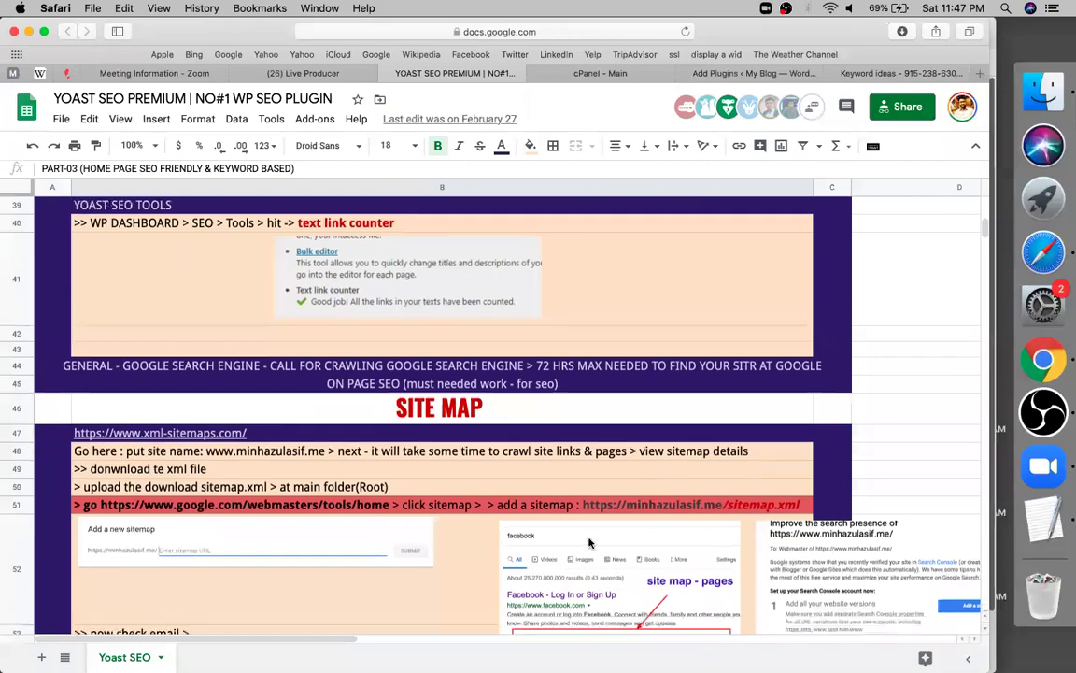
{"action": "scroll", "coordinate": [589, 542], "scroll_direction": "down", "scroll_amount": 3}
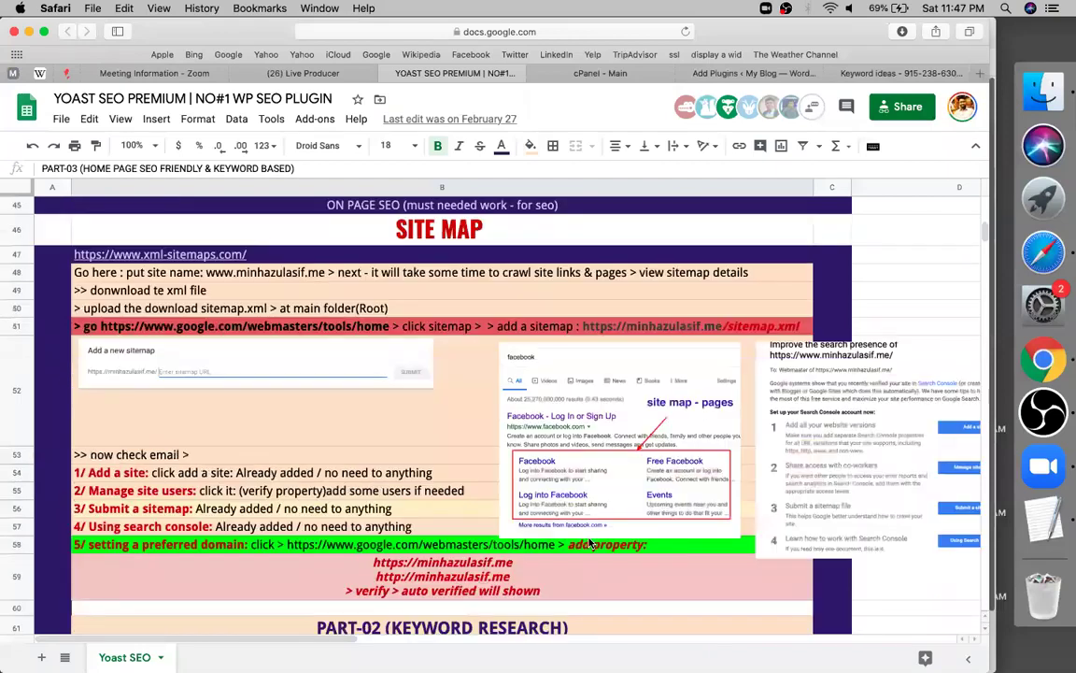
{"action": "scroll", "coordinate": [588, 542], "scroll_direction": "down", "scroll_amount": 5}
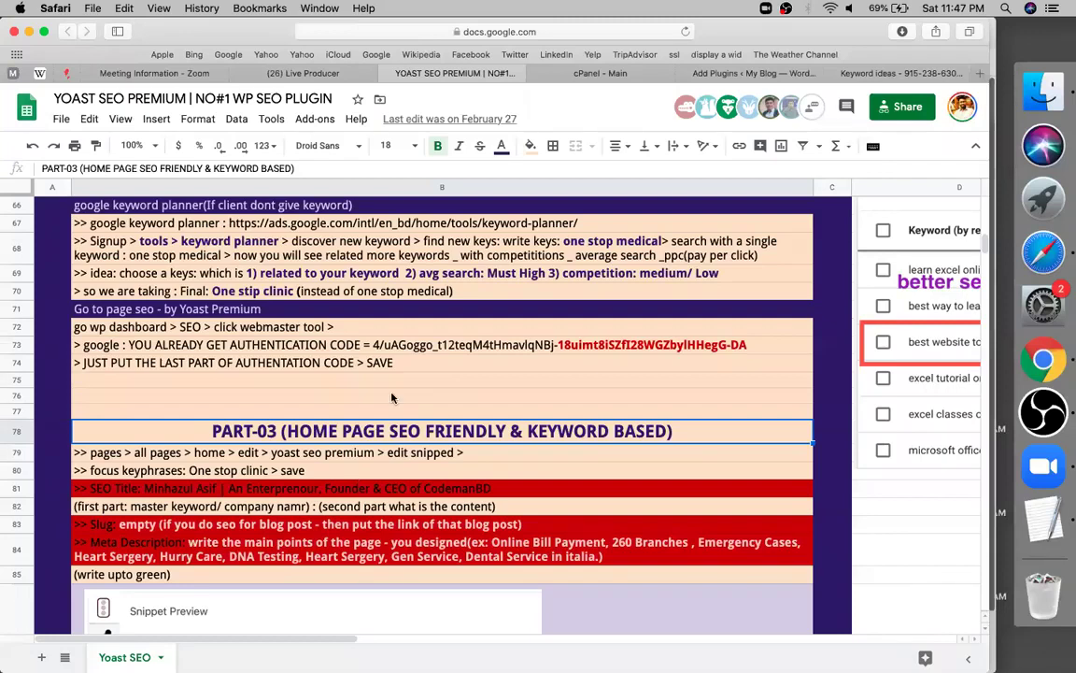
{"action": "scroll", "coordinate": [391, 398], "scroll_direction": "down", "scroll_amount": 3}
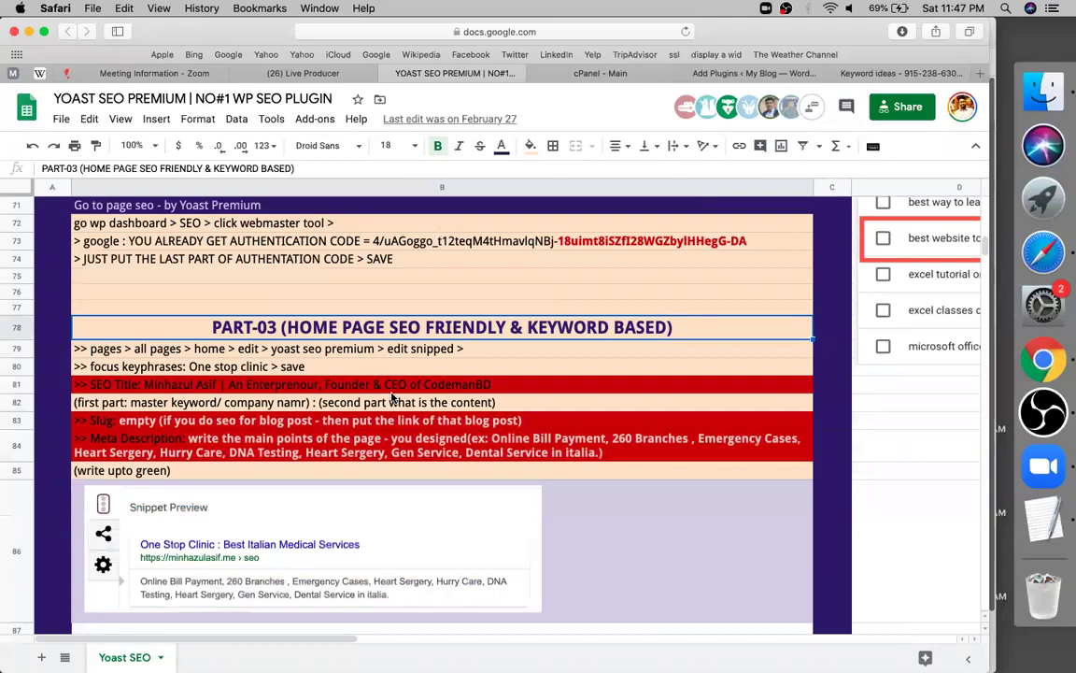
{"action": "scroll", "coordinate": [391, 398], "scroll_direction": "down", "scroll_amount": 1}
{"action": "scroll", "coordinate": [374, 402], "scroll_direction": "up", "scroll_amount": 5}
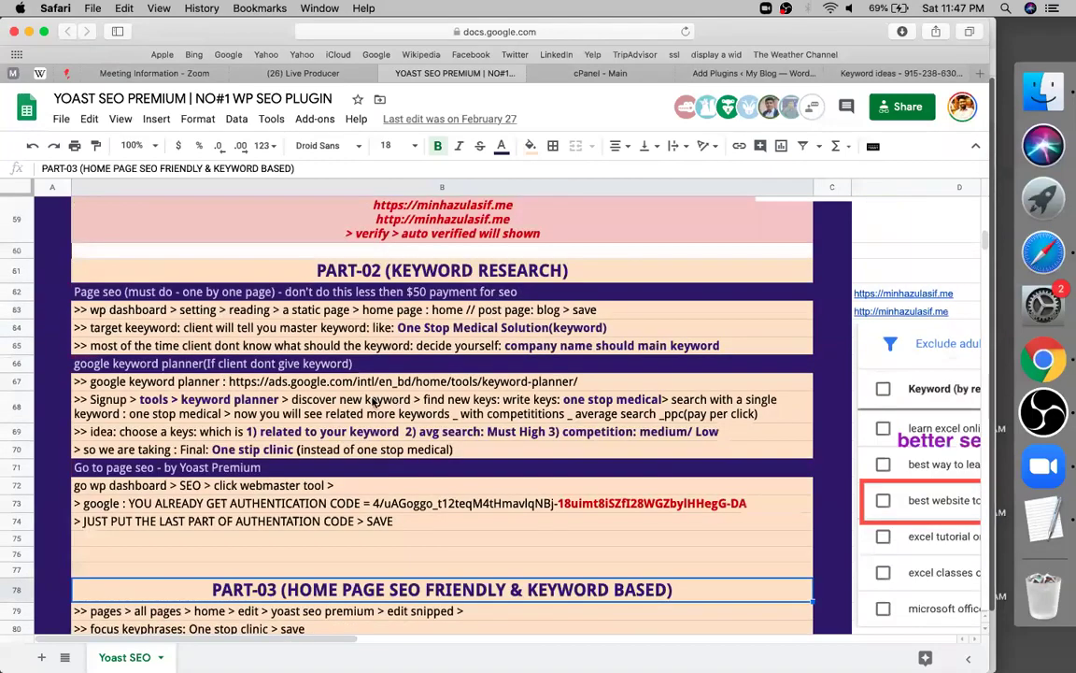
{"action": "scroll", "coordinate": [374, 401], "scroll_direction": "up", "scroll_amount": 1}
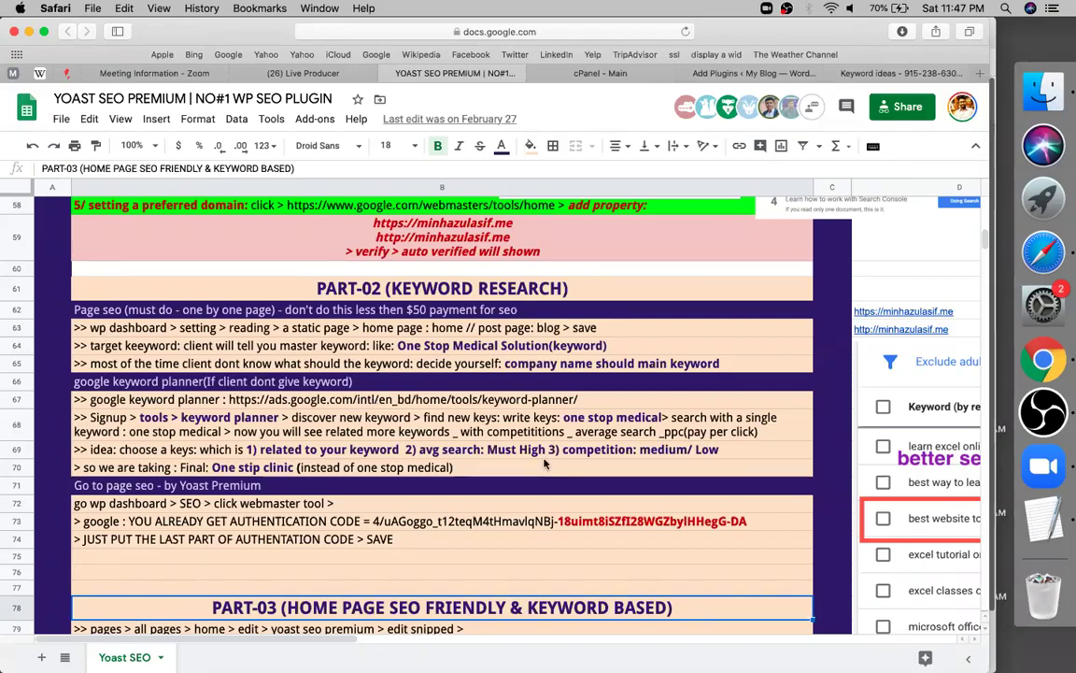
{"action": "scroll", "coordinate": [545, 463], "scroll_direction": "right", "scroll_amount": 10}
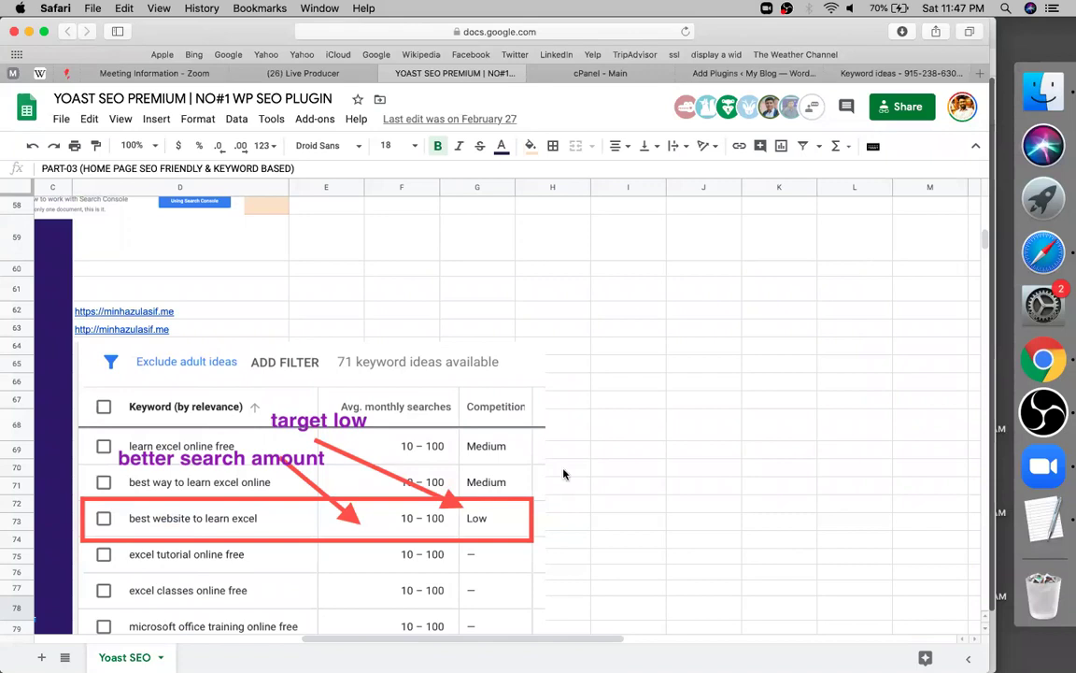
{"action": "scroll", "coordinate": [563, 473], "scroll_direction": "left", "scroll_amount": 10}
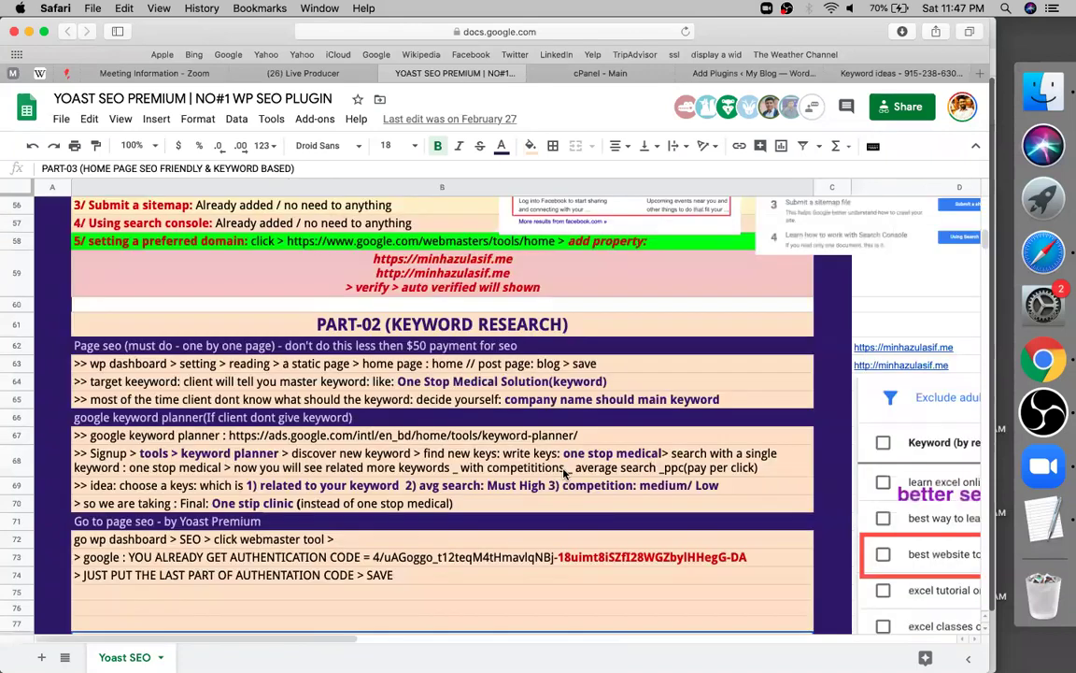
{"action": "scroll", "coordinate": [563, 474], "scroll_direction": "down", "scroll_amount": 5}
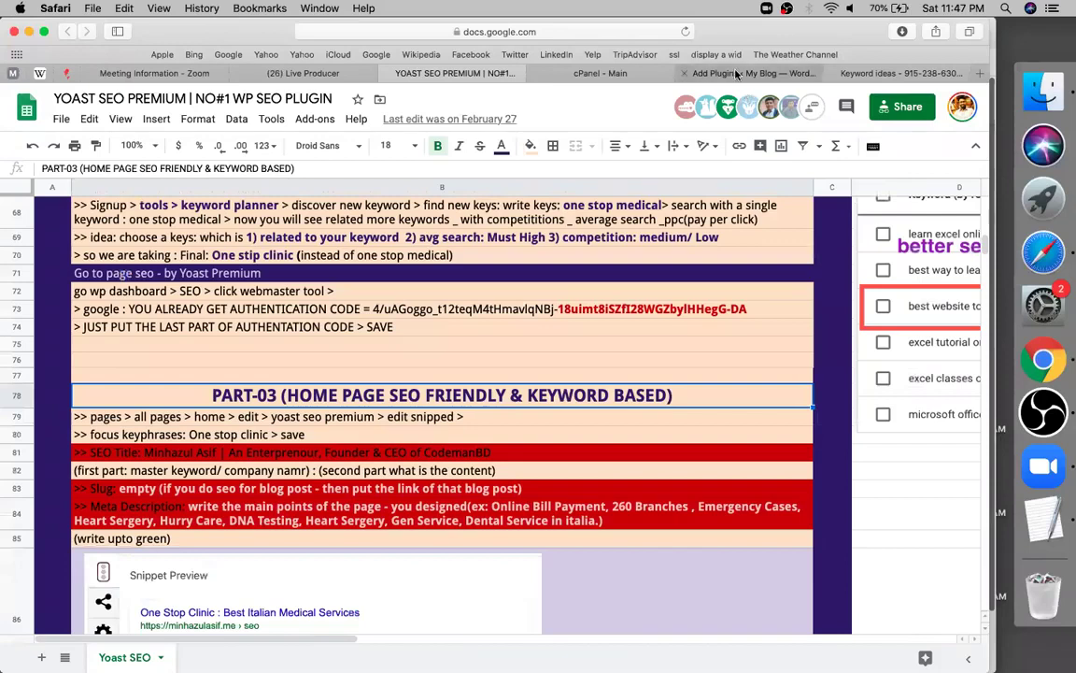
Search the plugin directory for 'seo', then install, activate and reload Yoast SEO
{"action": "key", "text": "ctrl+Tab"}
{"action": "key", "text": "ctrl+Tab"}
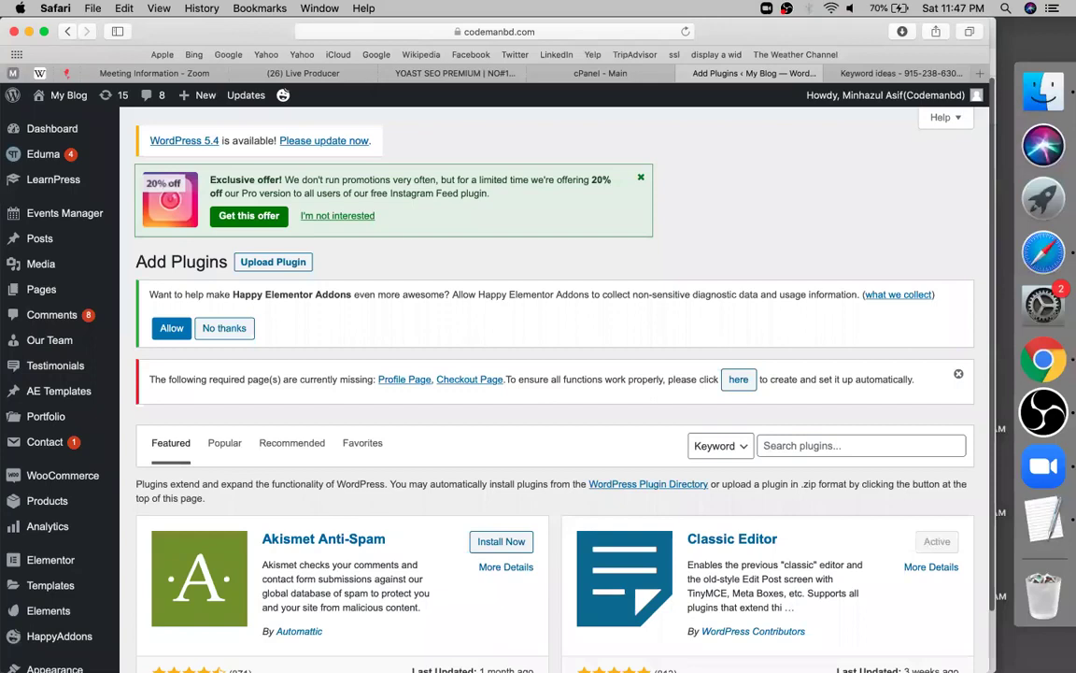
{"action": "left_click", "coordinate": [860, 446]}
{"action": "type", "text": "seo"}
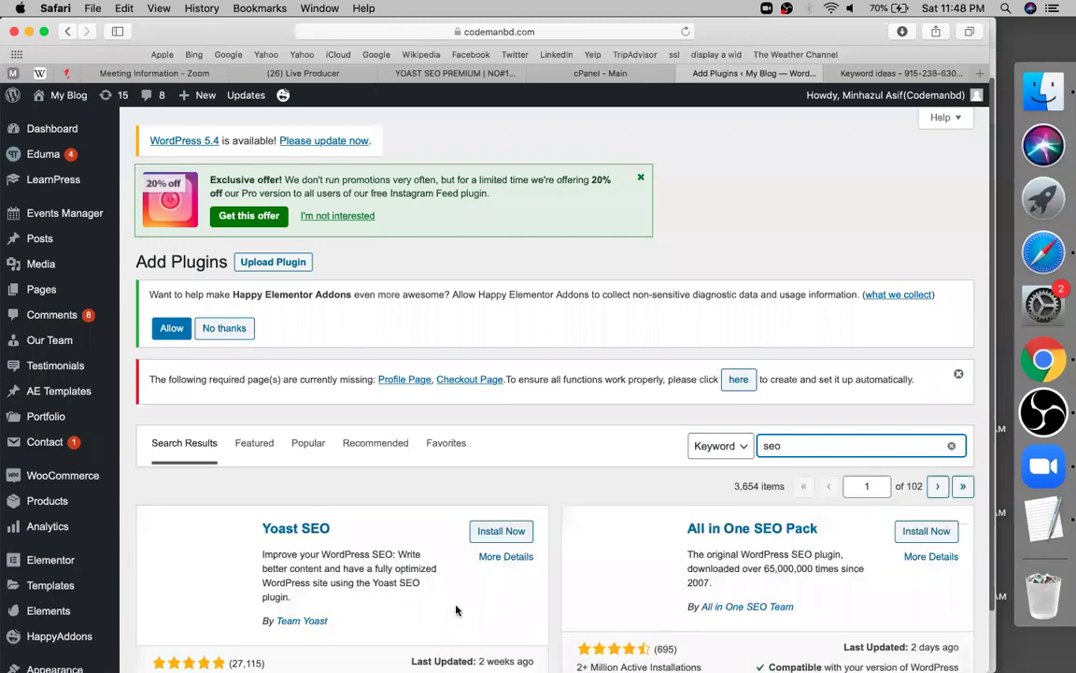
{"action": "left_click", "coordinate": [491, 530]}
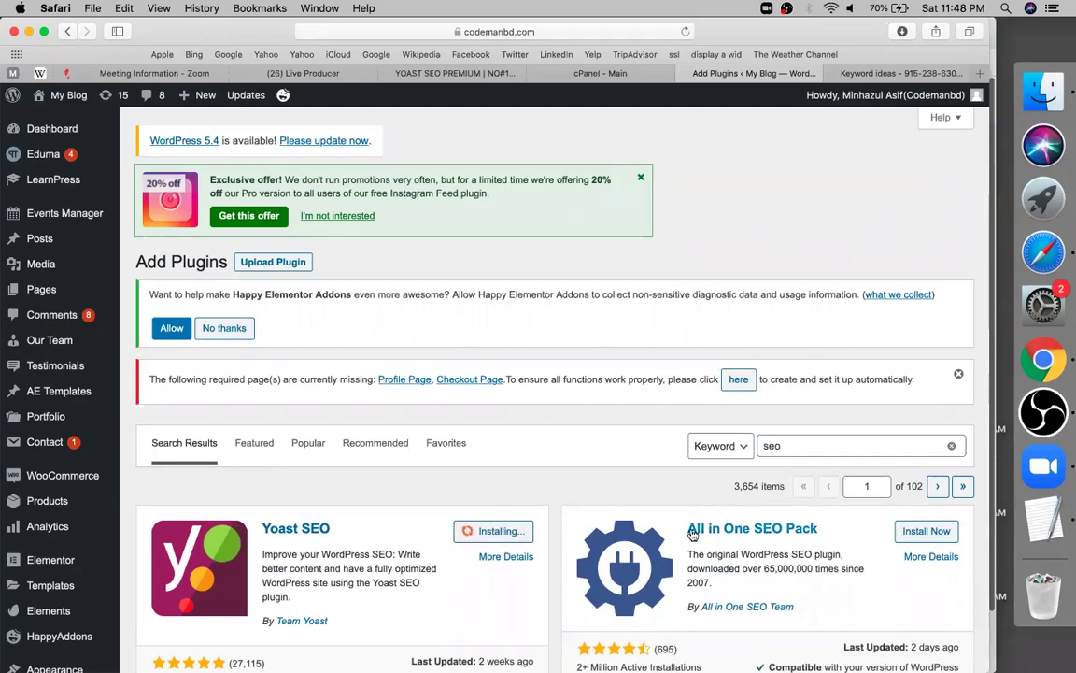
{"action": "scroll", "coordinate": [254, 572], "scroll_direction": "down", "scroll_amount": 3}
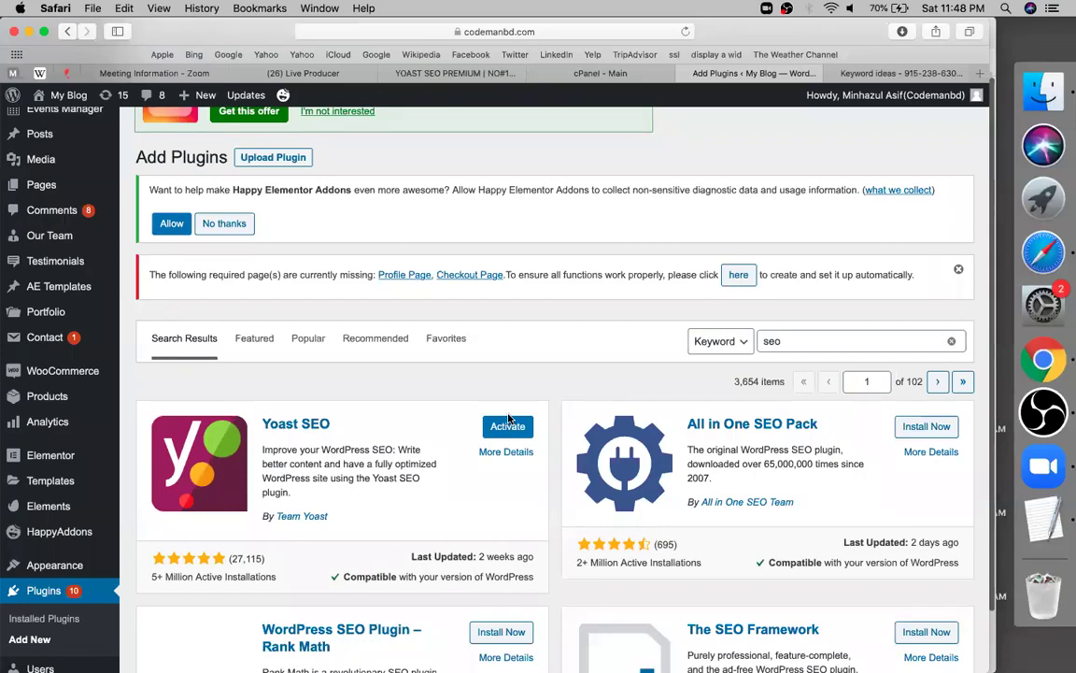
{"action": "left_click", "coordinate": [504, 424]}
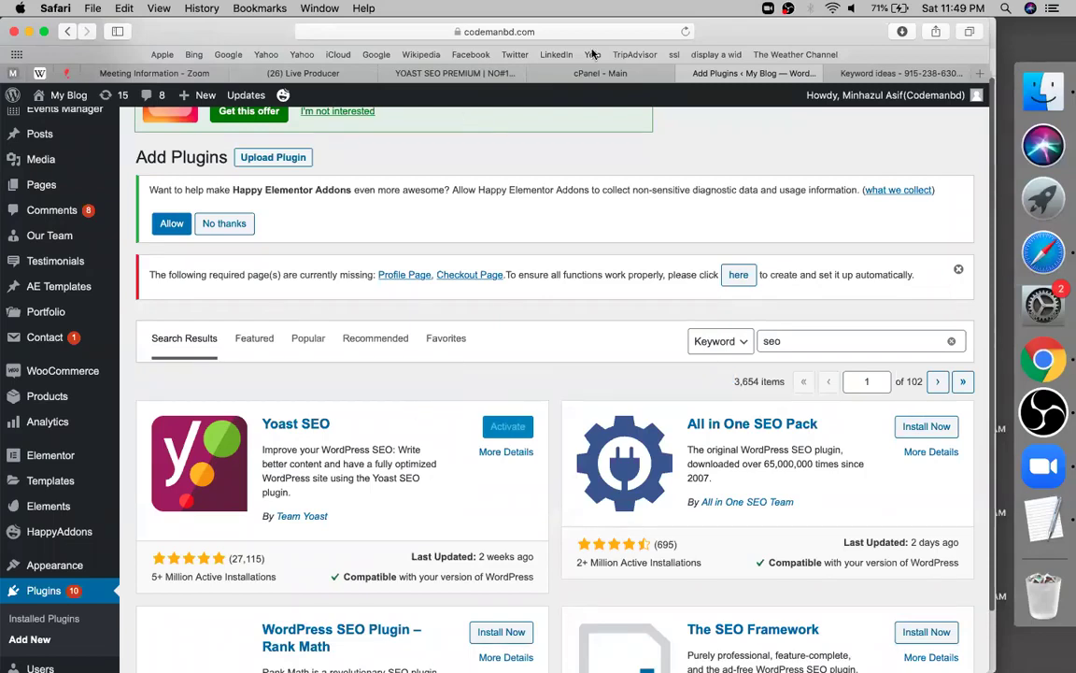
{"action": "left_click", "coordinate": [687, 32]}
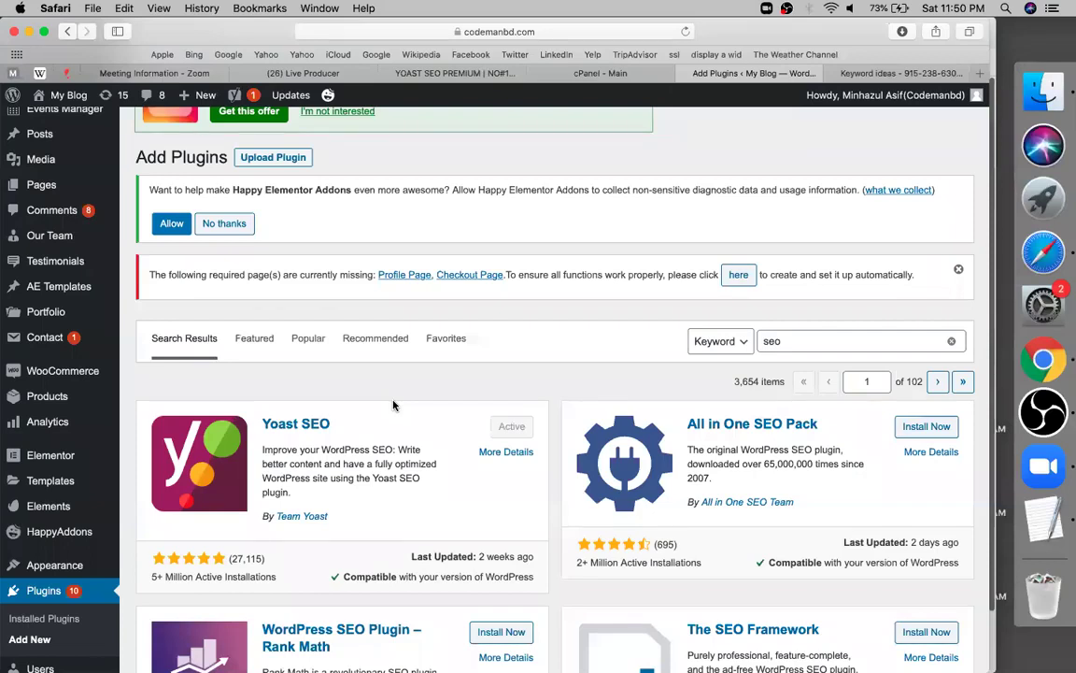
Scroll the Yoast notes spreadsheet back to the top, checking the playlist link in B5
{"action": "left_click", "coordinate": [421, 78]}
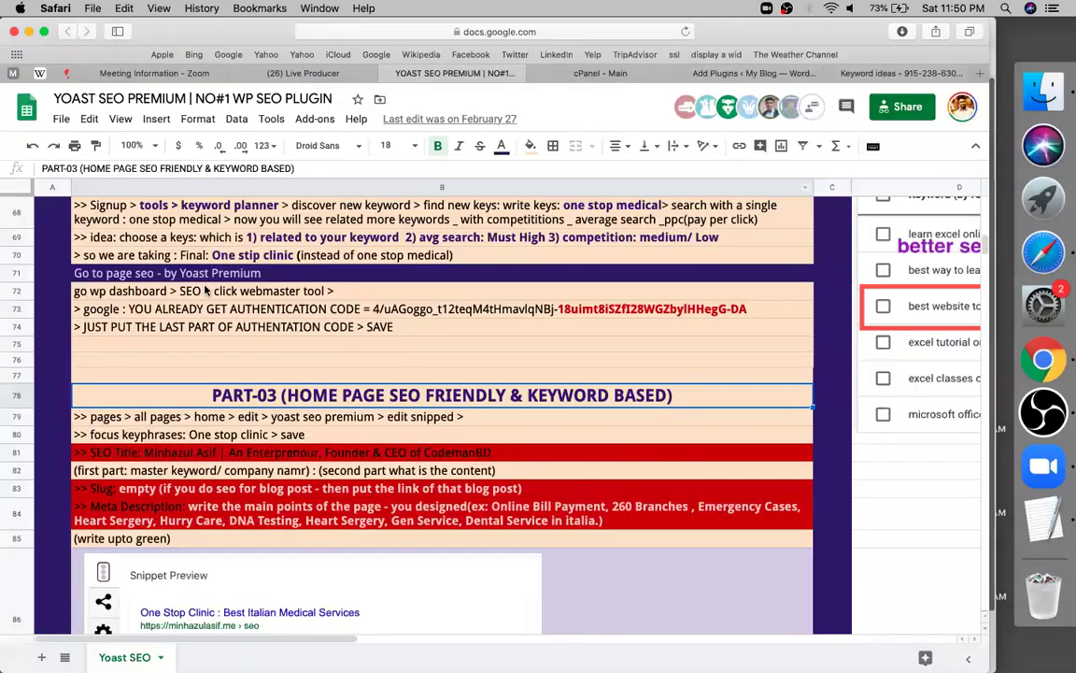
{"action": "left_click", "coordinate": [207, 291]}
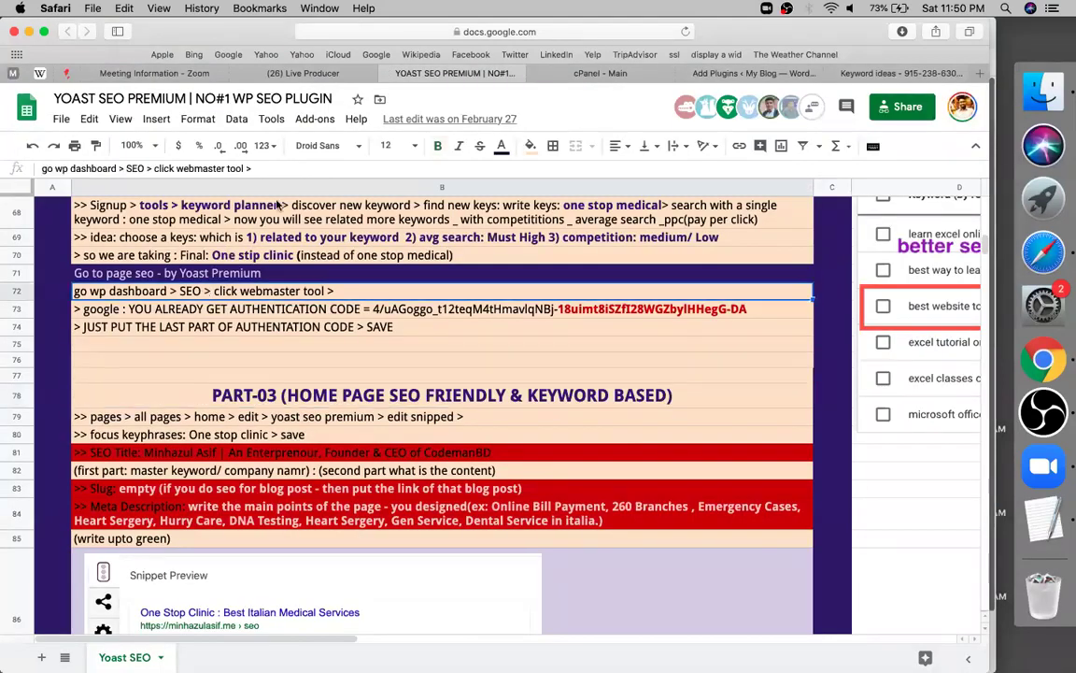
{"action": "scroll", "coordinate": [229, 290], "scroll_direction": "up", "scroll_amount": 5}
{"action": "scroll", "coordinate": [362, 216], "scroll_direction": "up", "scroll_amount": 10}
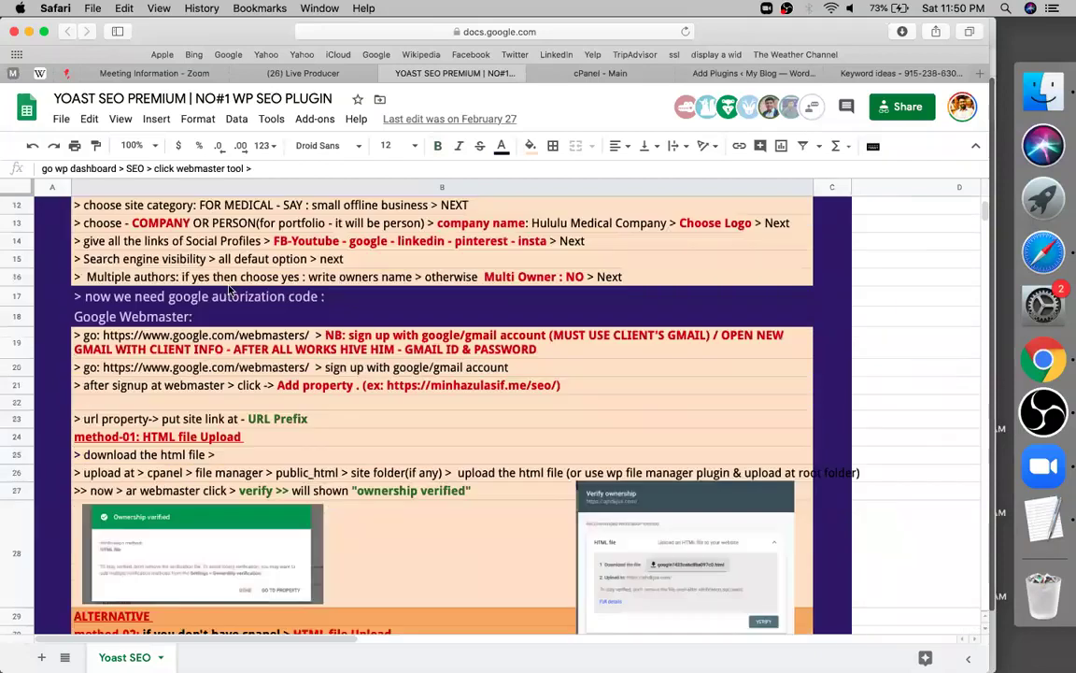
{"action": "scroll", "coordinate": [361, 216], "scroll_direction": "up", "scroll_amount": 5}
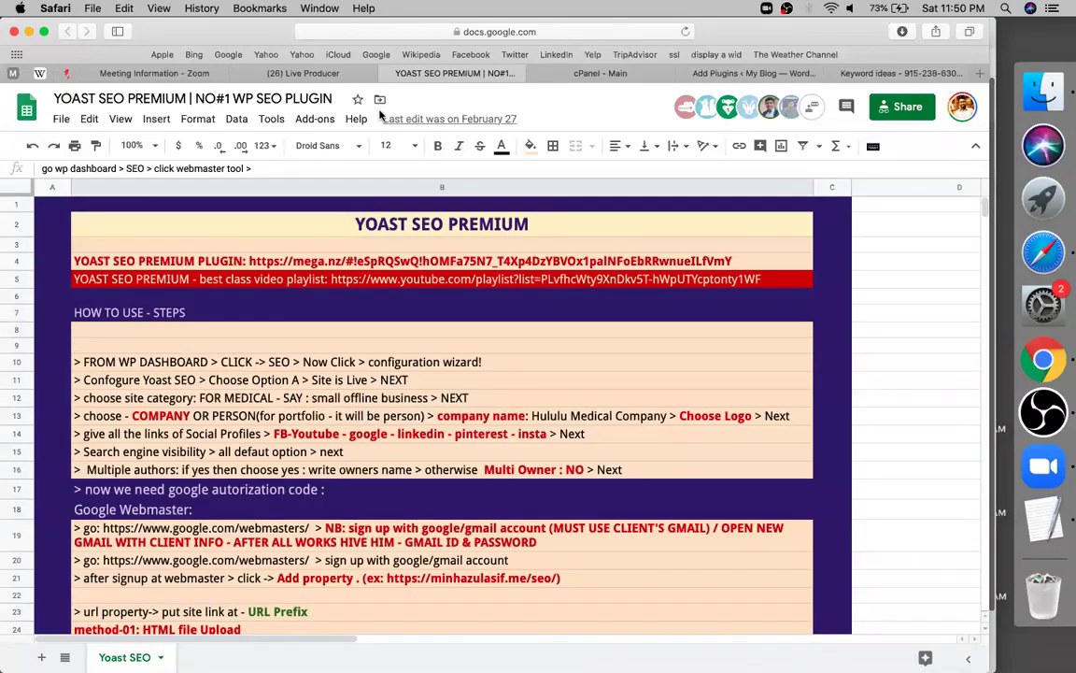
{"action": "left_click", "coordinate": [378, 286]}
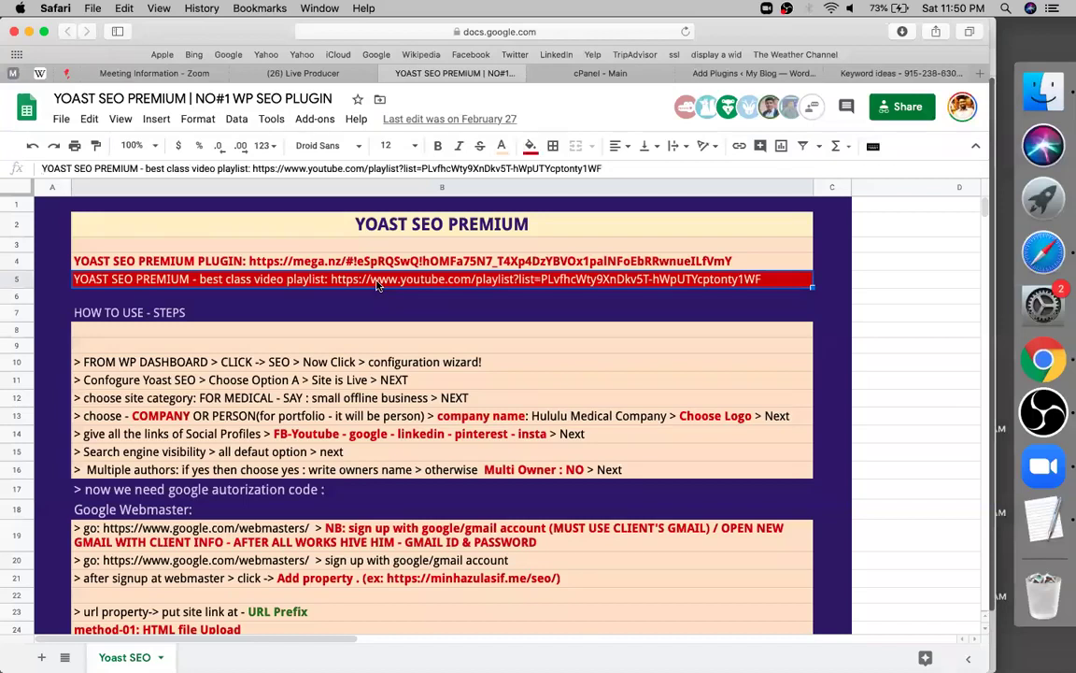
{"action": "left_click", "coordinate": [332, 332]}
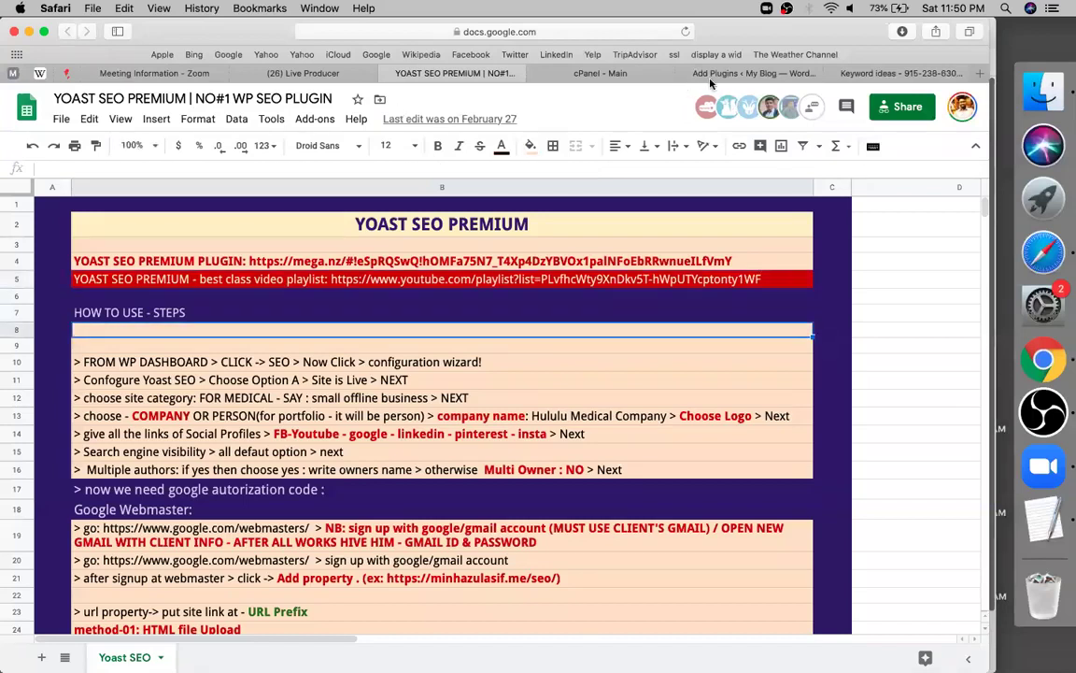
Open Yoast SEO > General in WordPress after reading the wizard steps in rows 10–11
{"action": "left_click", "coordinate": [710, 74]}
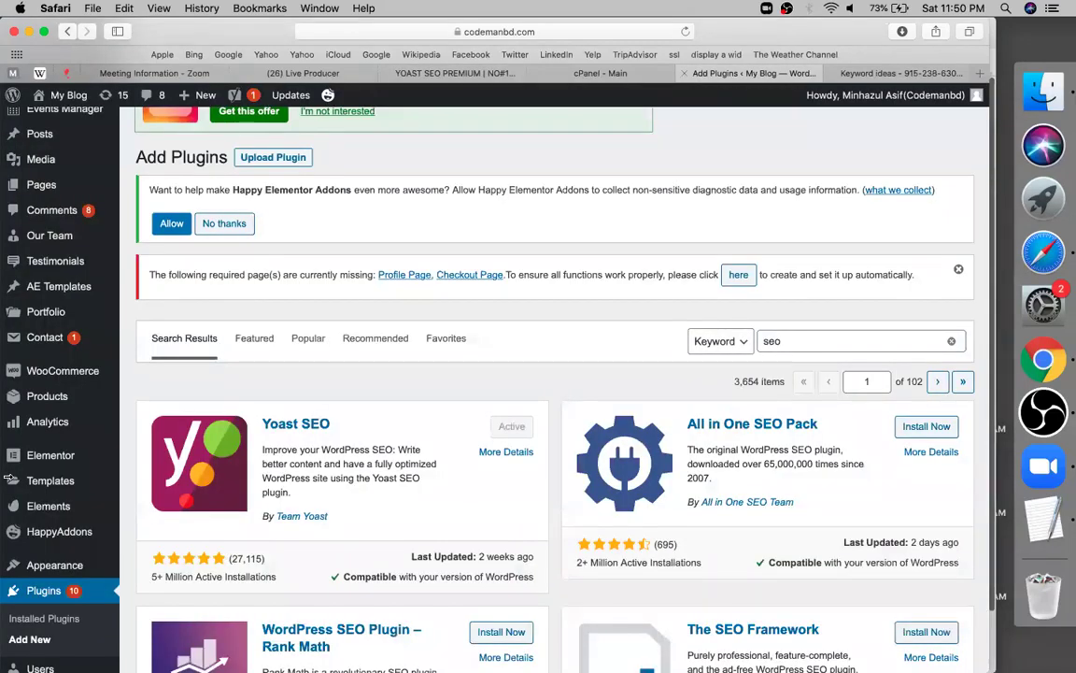
{"action": "scroll", "coordinate": [44, 430], "scroll_direction": "down", "scroll_amount": 5}
{"action": "left_click", "coordinate": [44, 430]}
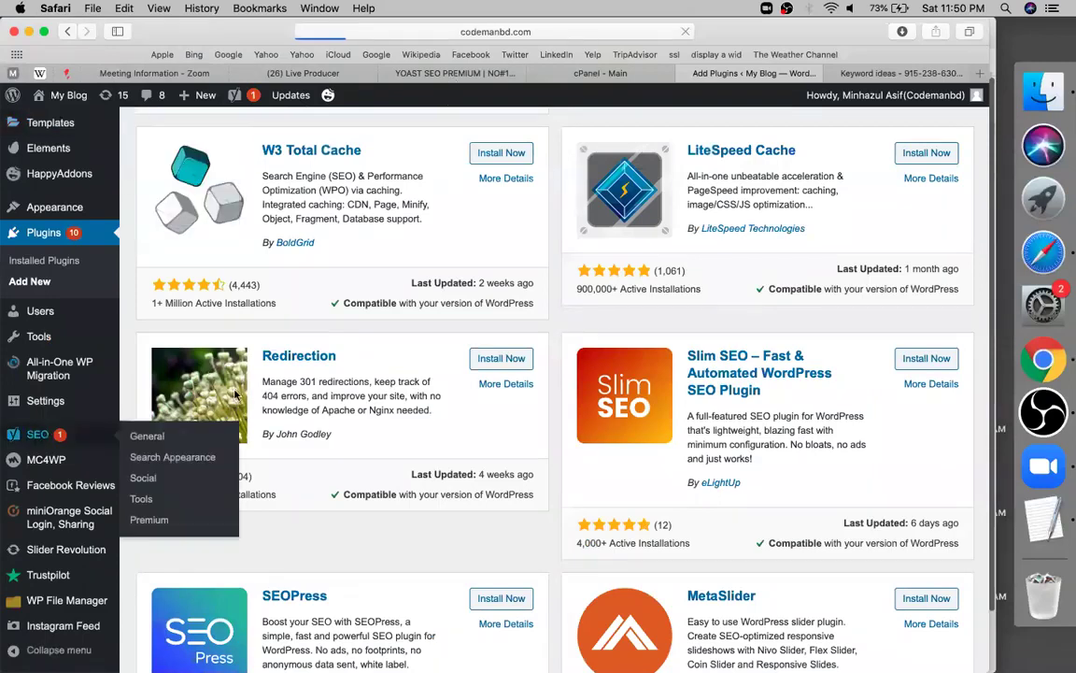
{"action": "left_click", "coordinate": [451, 75]}
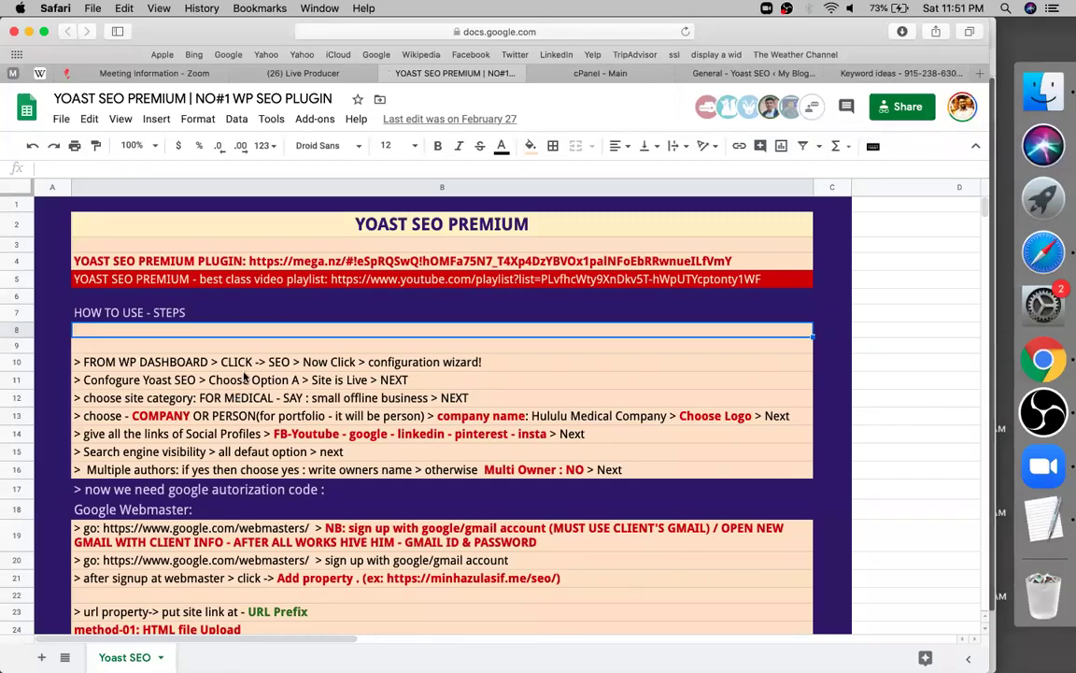
{"action": "key", "text": "Down"}
{"action": "key", "text": "Down"}
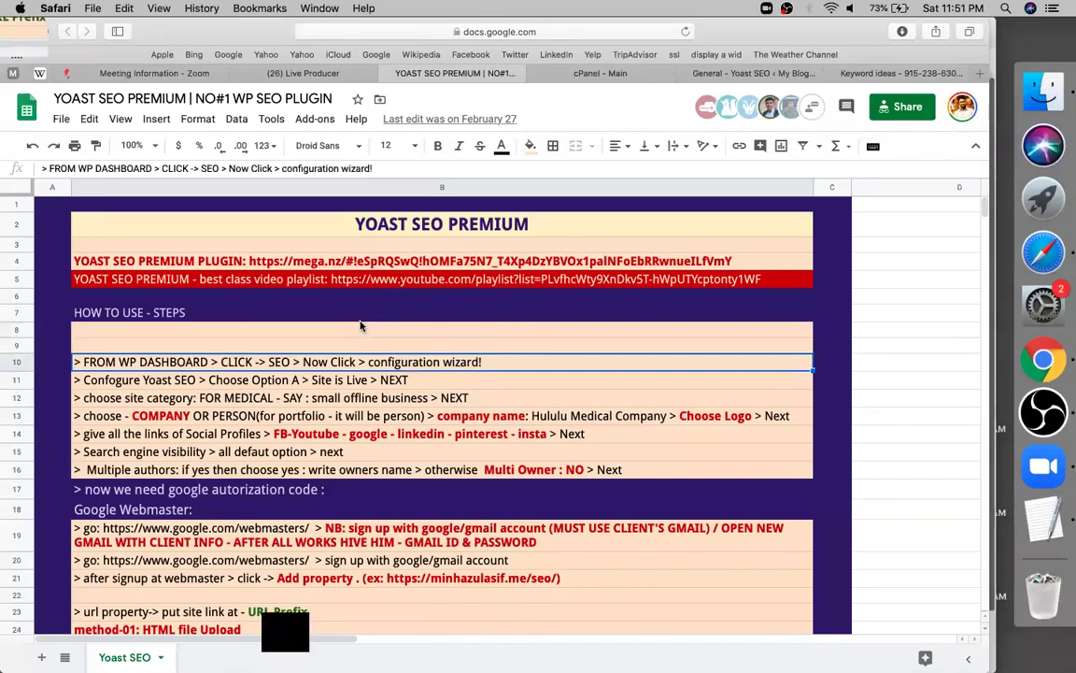
{"action": "key", "text": "Down"}
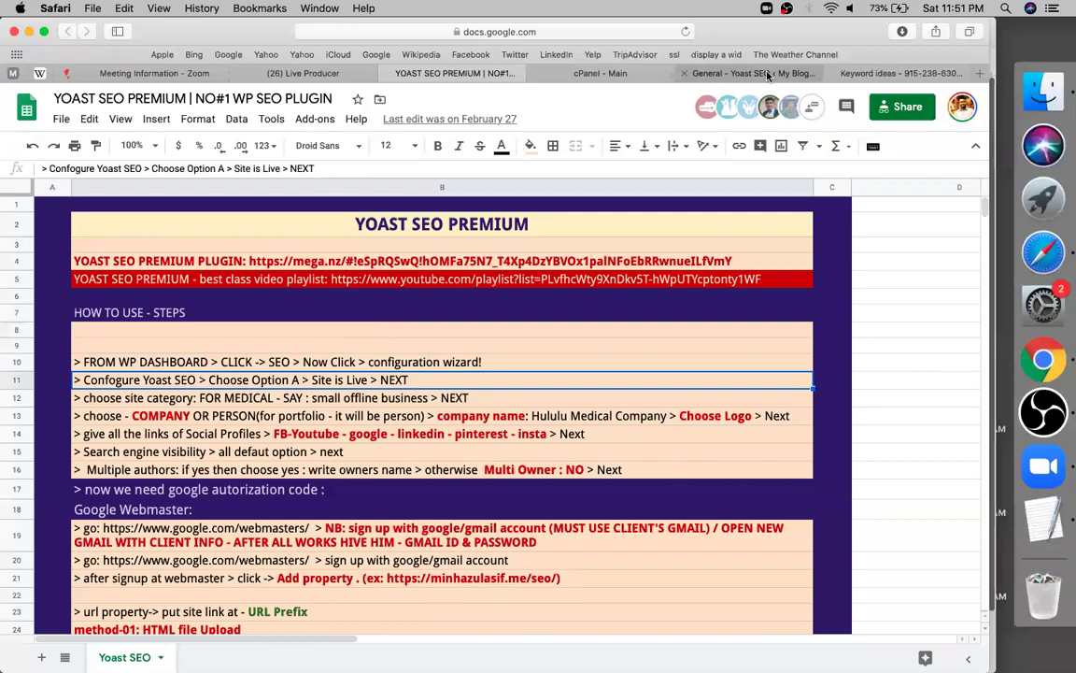
{"action": "left_click", "coordinate": [766, 75]}
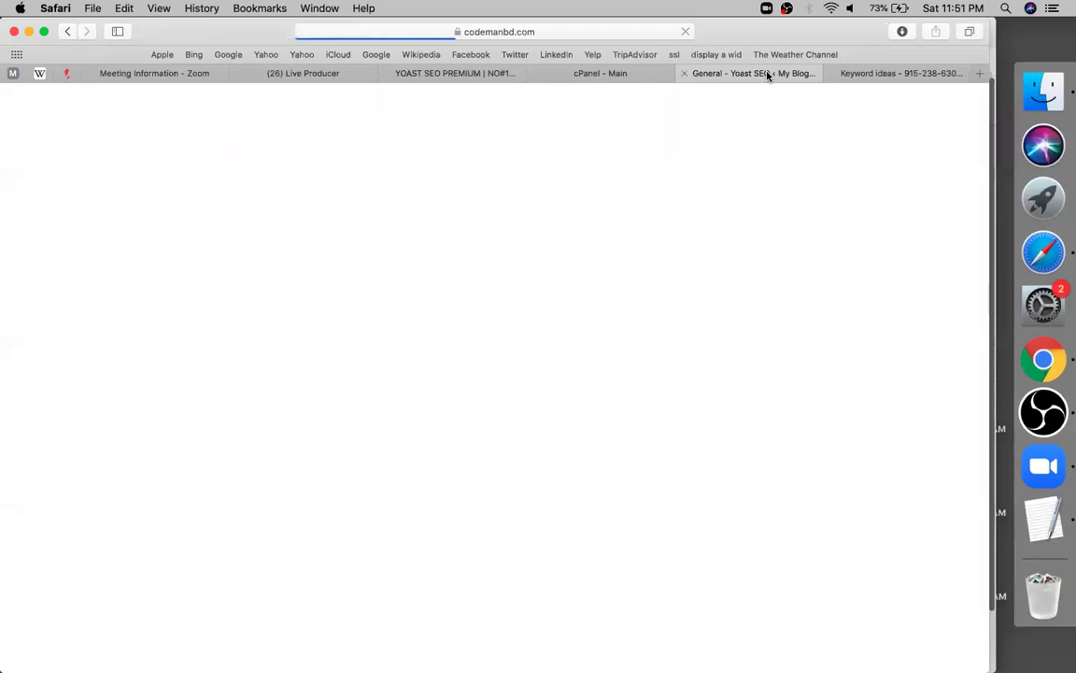
Load keywordtools.io in the former Keyword Planner tab
{"action": "left_click", "coordinate": [882, 74]}
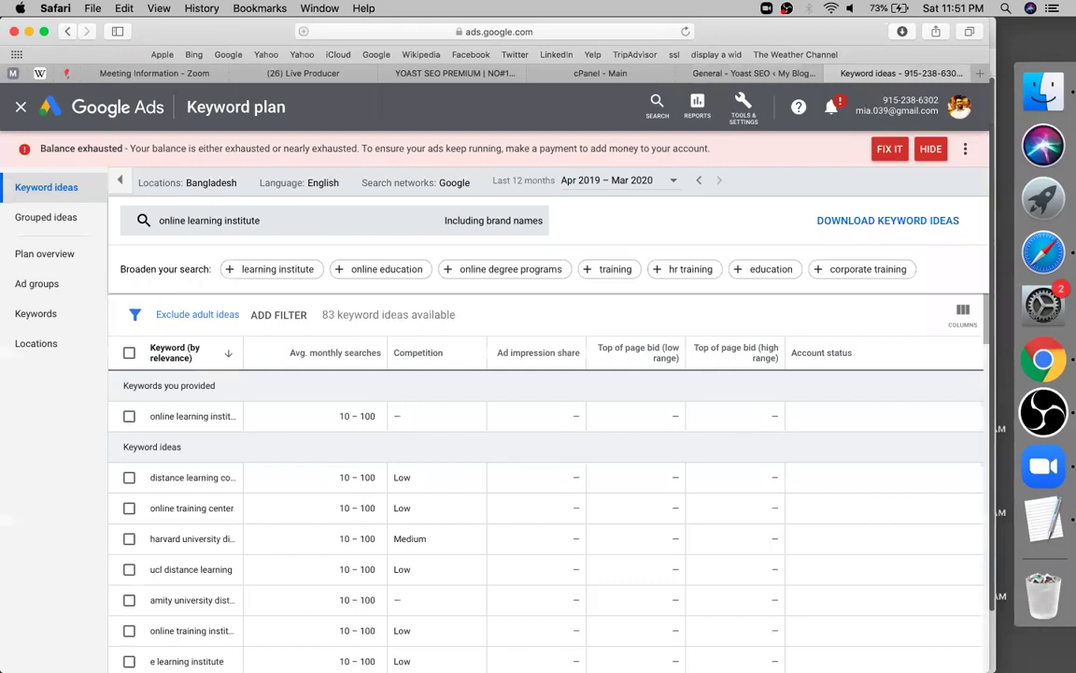
{"action": "key", "text": "super+l"}
{"action": "type", "text": "keywo"}
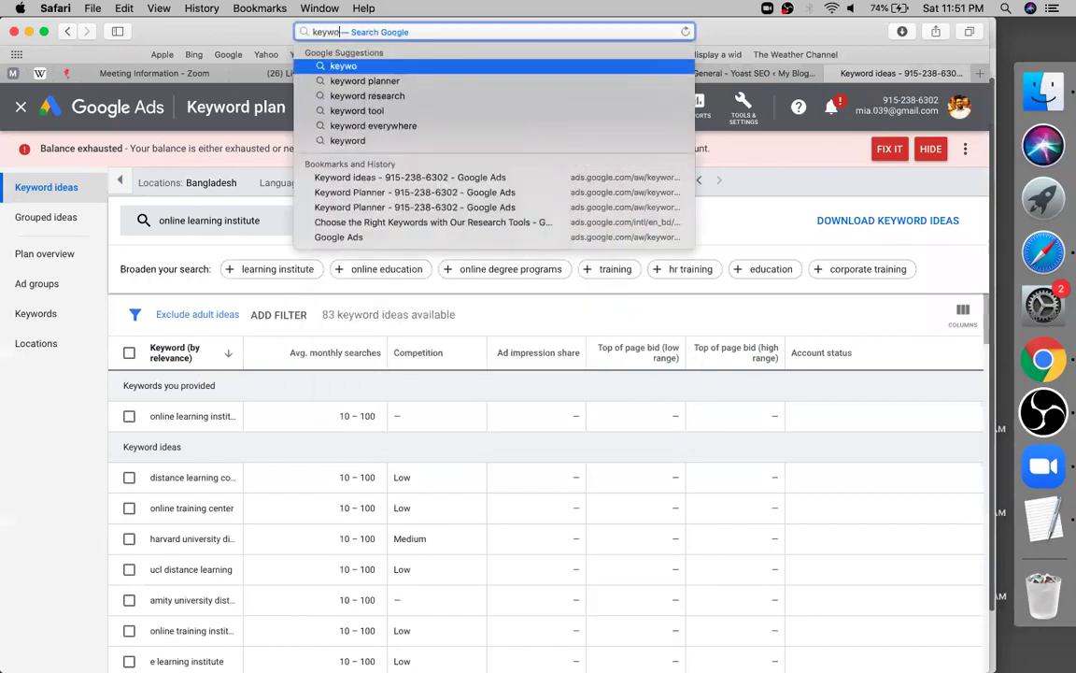
{"action": "type", "text": "rdtools"}
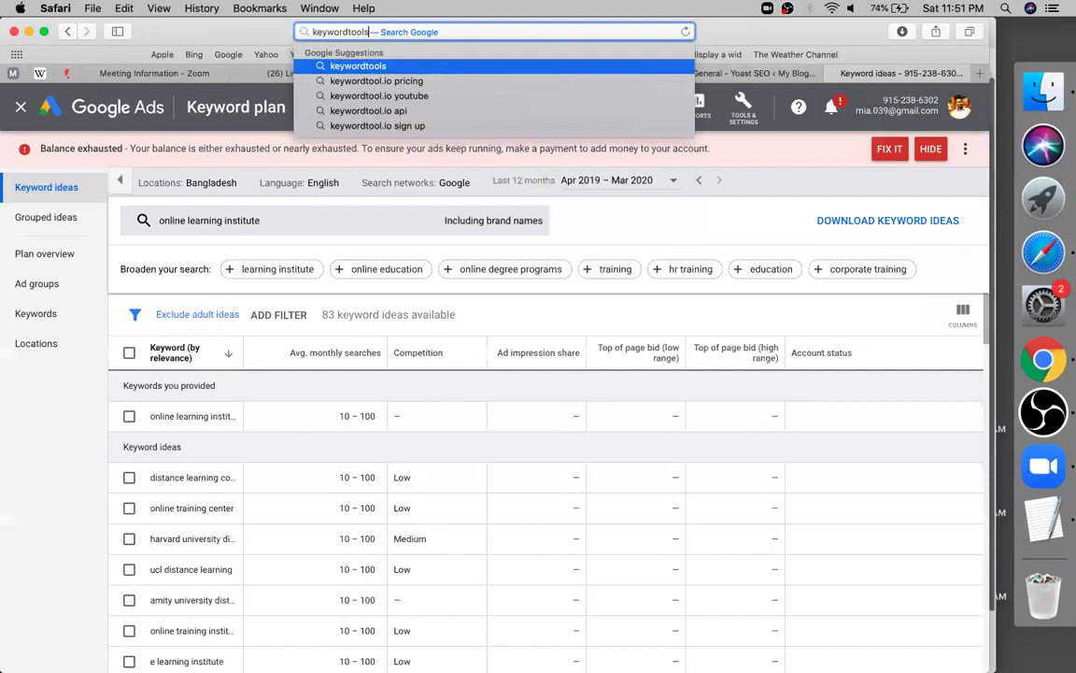
{"action": "type", "text": ".io"}
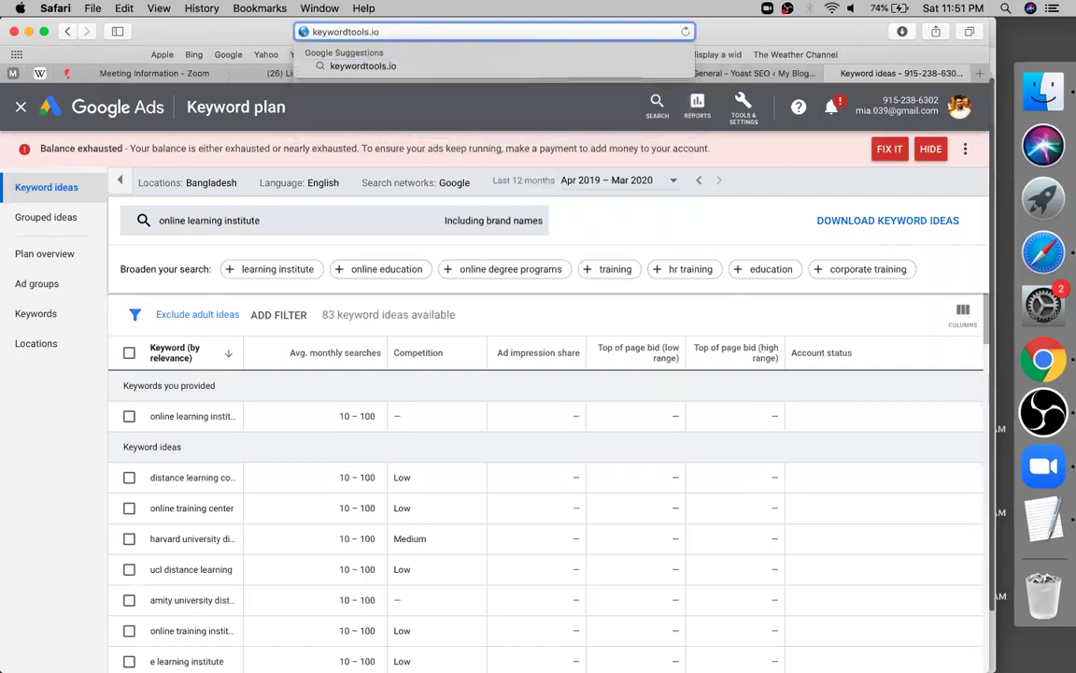
{"action": "key", "text": "Return"}
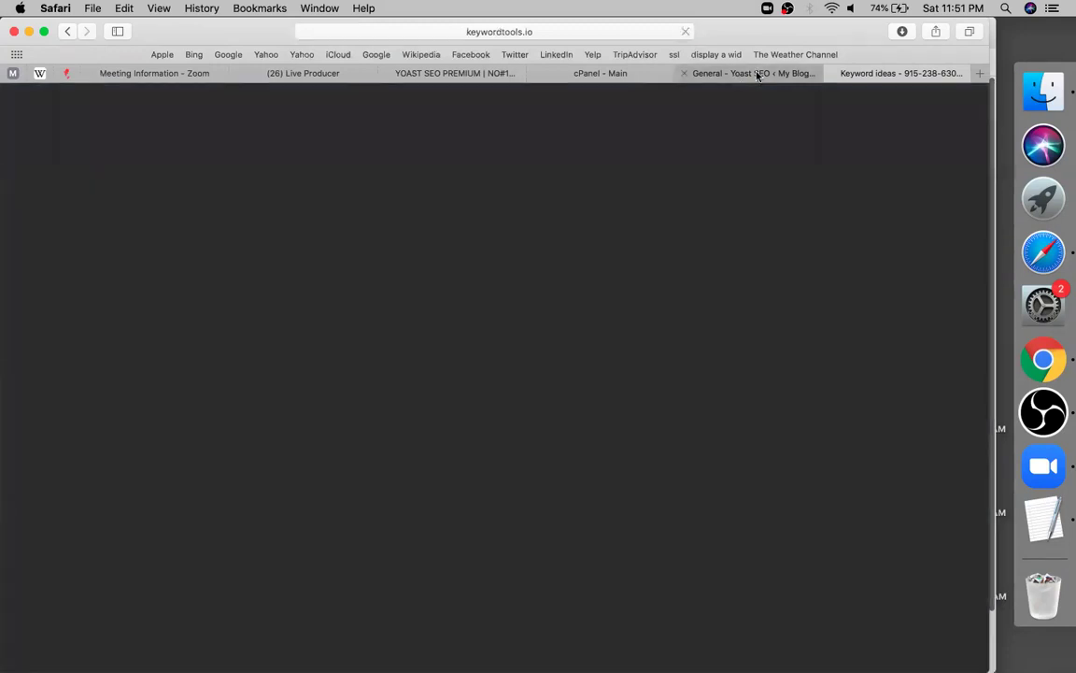
Drop '.io' from the address to run a Google search for keywordtools
{"action": "left_click", "coordinate": [756, 75]}
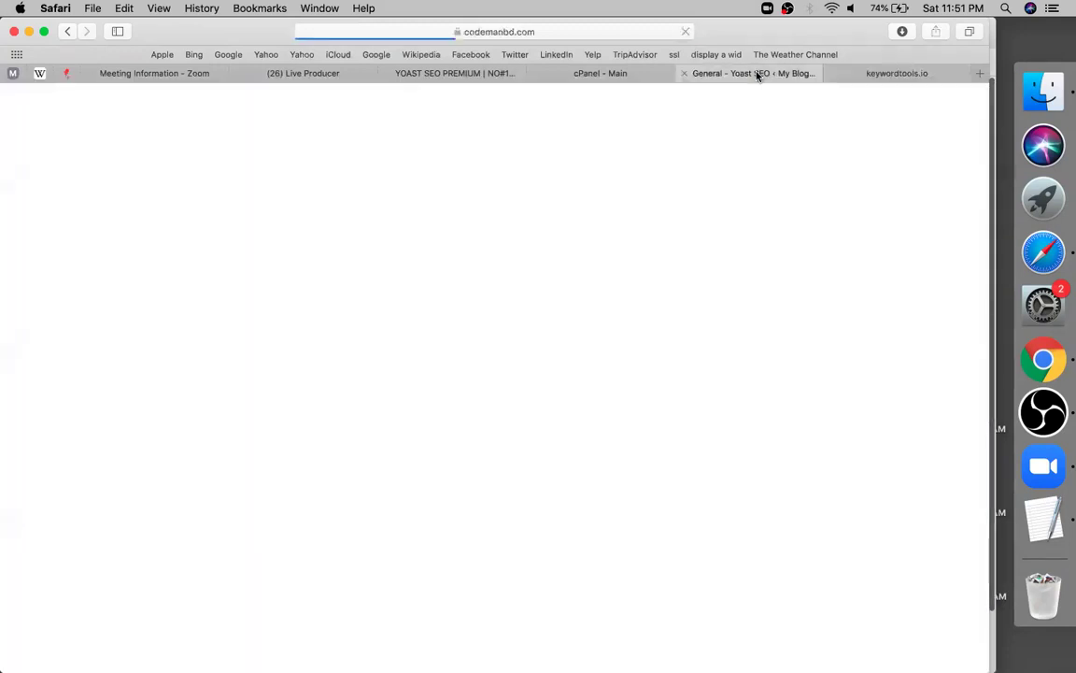
{"action": "left_click", "coordinate": [878, 81]}
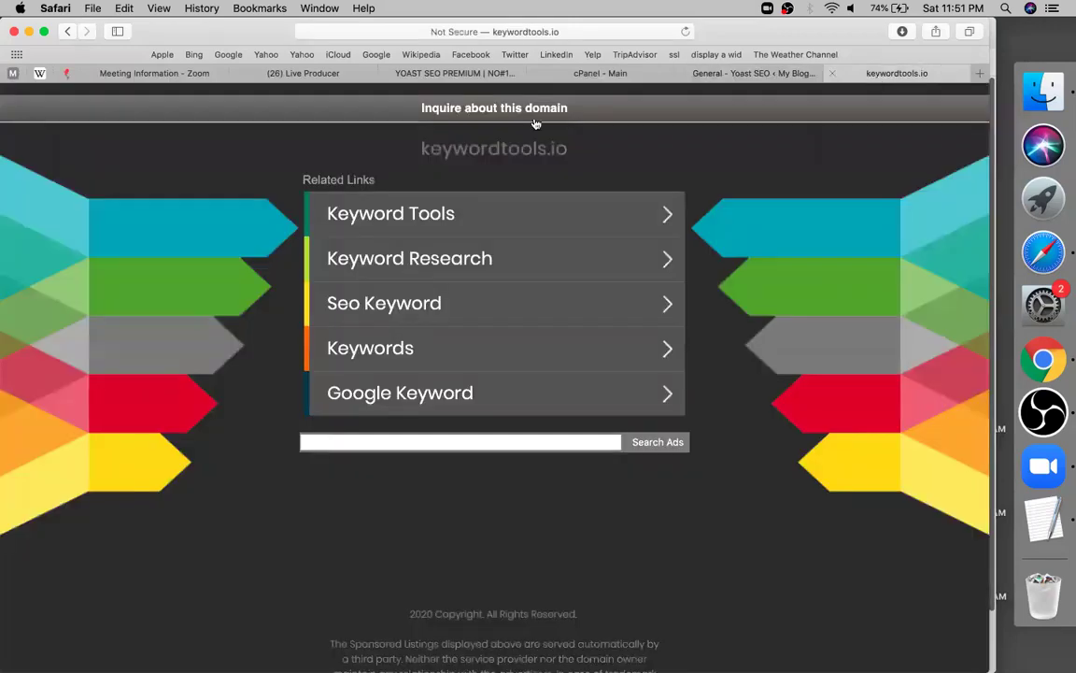
{"action": "left_click", "coordinate": [601, 33]}
{"action": "key", "text": "Right"}
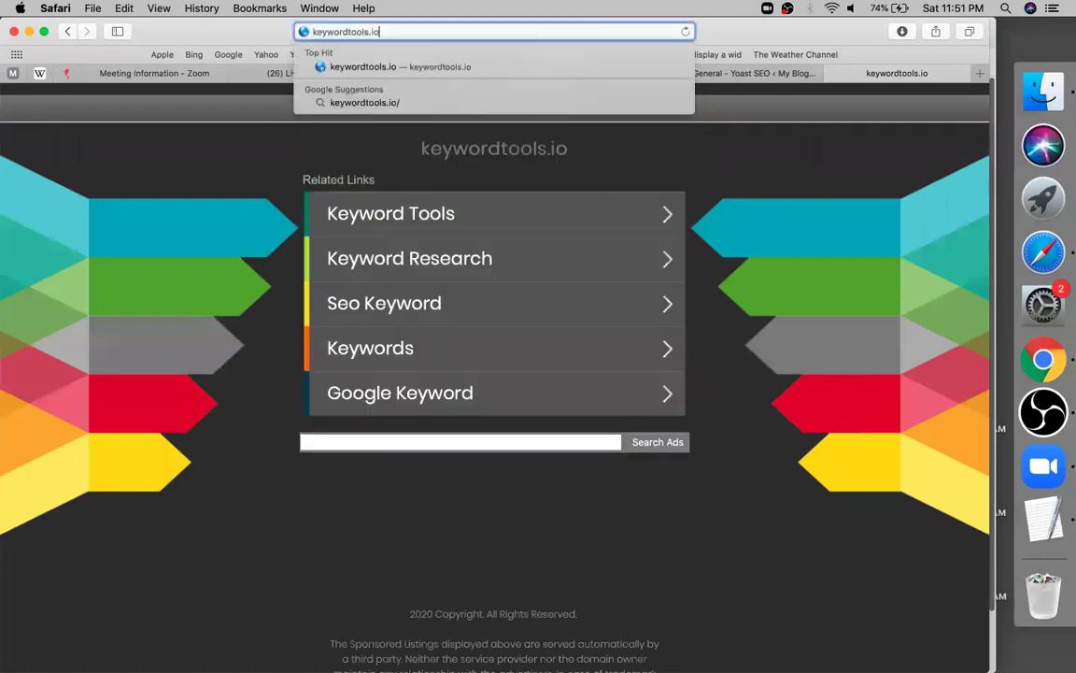
{"action": "key", "text": "BackSpace"}
{"action": "key", "text": "BackSpace"}
{"action": "key", "text": "BackSpace"}
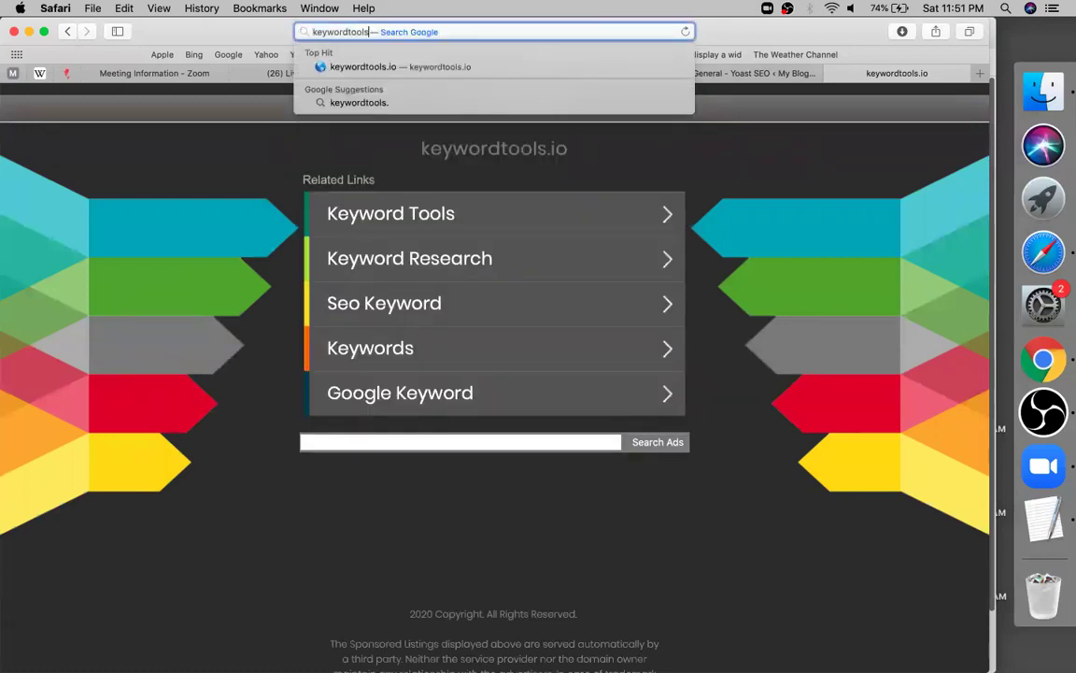
{"action": "key", "text": "Return"}
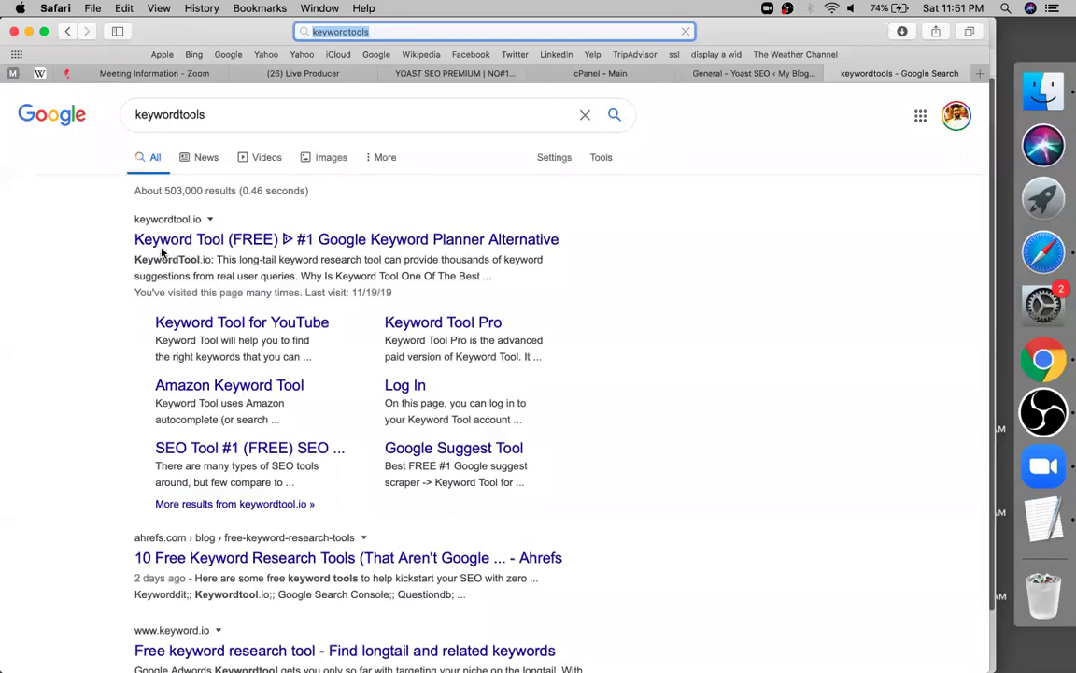
Search Keyword Tool for 'online learning center' and review its 24 keyword suggestions
{"action": "left_click", "coordinate": [162, 247]}
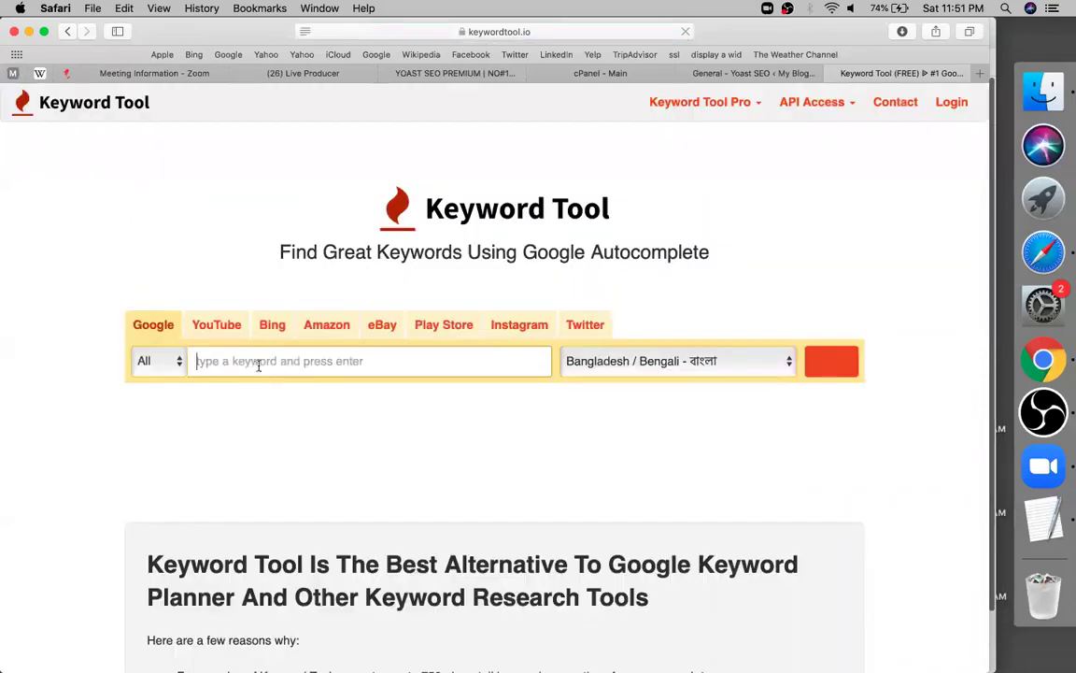
{"action": "type", "text": "onli"}
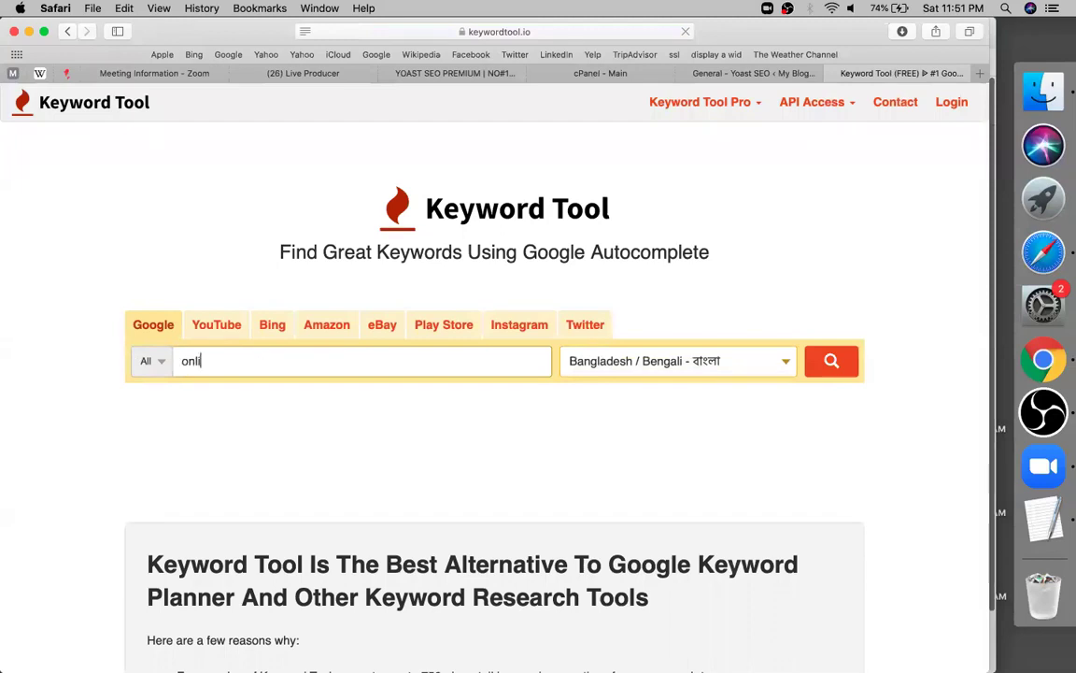
{"action": "type", "text": "ne learning center"}
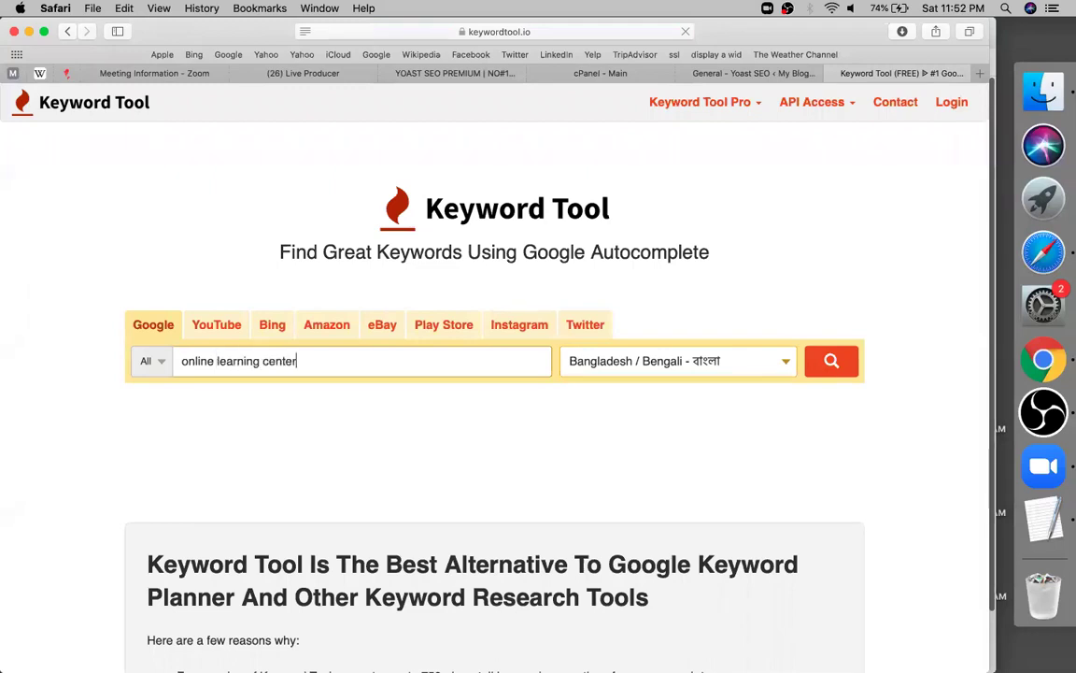
{"action": "key", "text": "Return"}
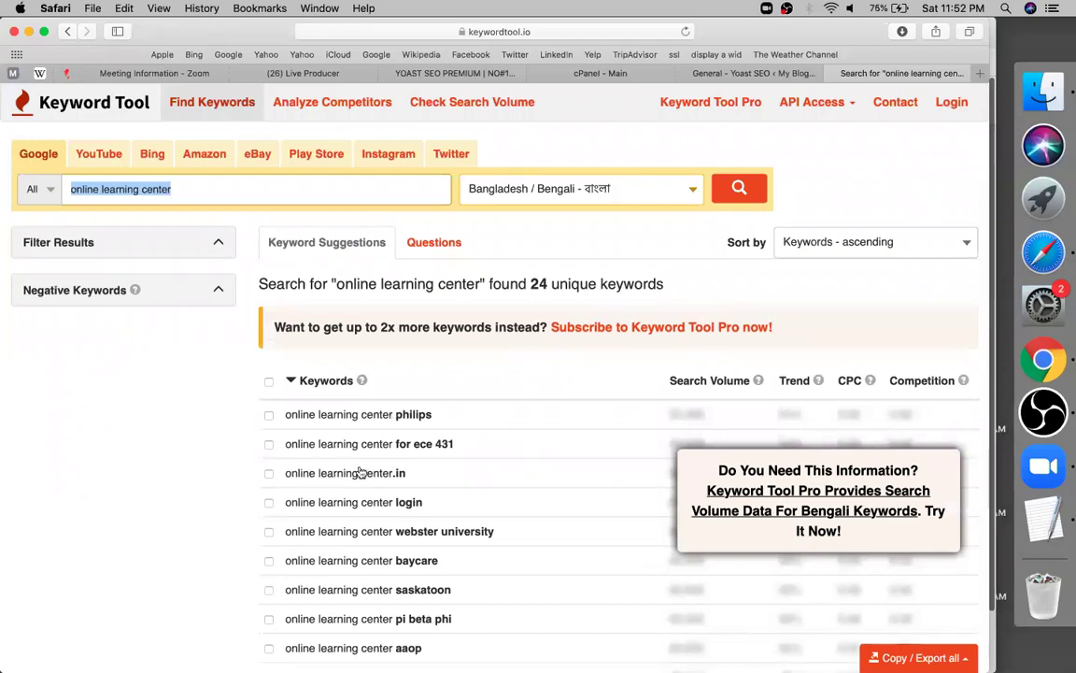
{"action": "scroll", "coordinate": [362, 472], "scroll_direction": "down", "scroll_amount": 1}
{"action": "scroll", "coordinate": [360, 474], "scroll_direction": "down", "scroll_amount": 5}
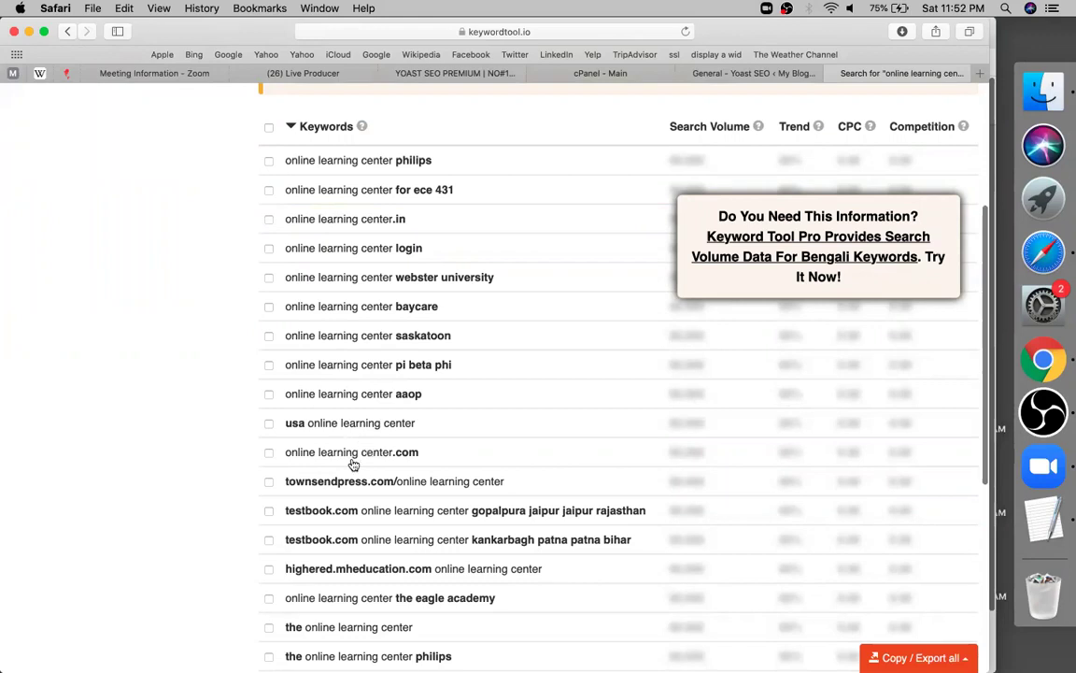
{"action": "left_click", "coordinate": [726, 78]}
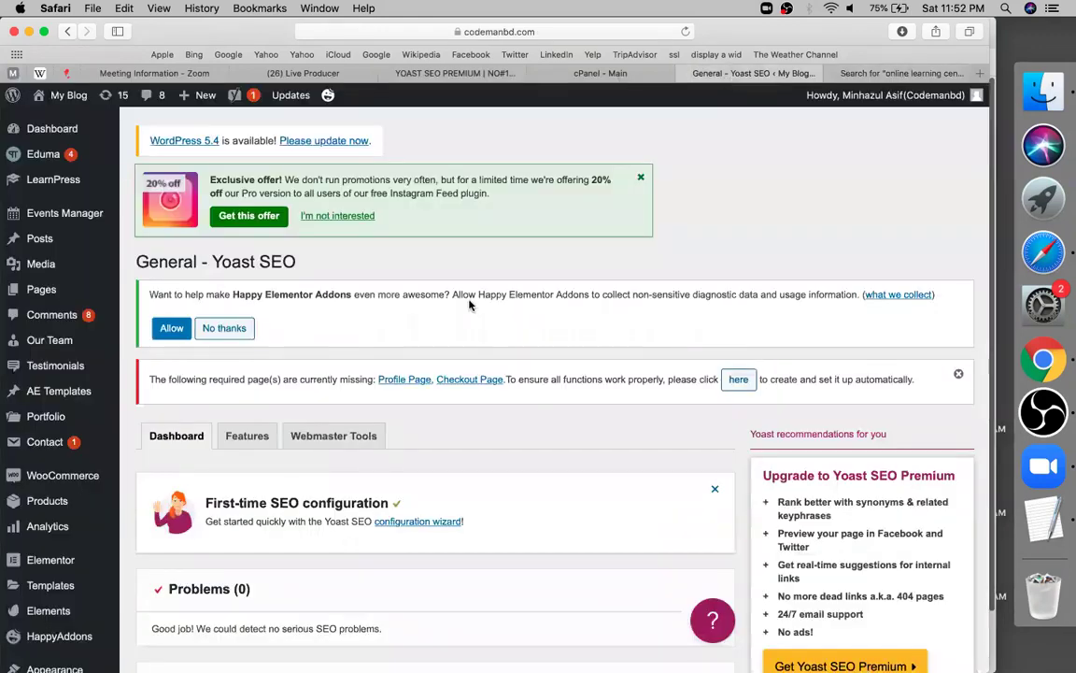
Scroll down the Yoast SEO General page and follow the 'configuration wizard' link
{"action": "scroll", "coordinate": [469, 304], "scroll_direction": "down", "scroll_amount": 2}
{"action": "scroll", "coordinate": [469, 304], "scroll_direction": "down", "scroll_amount": 1}
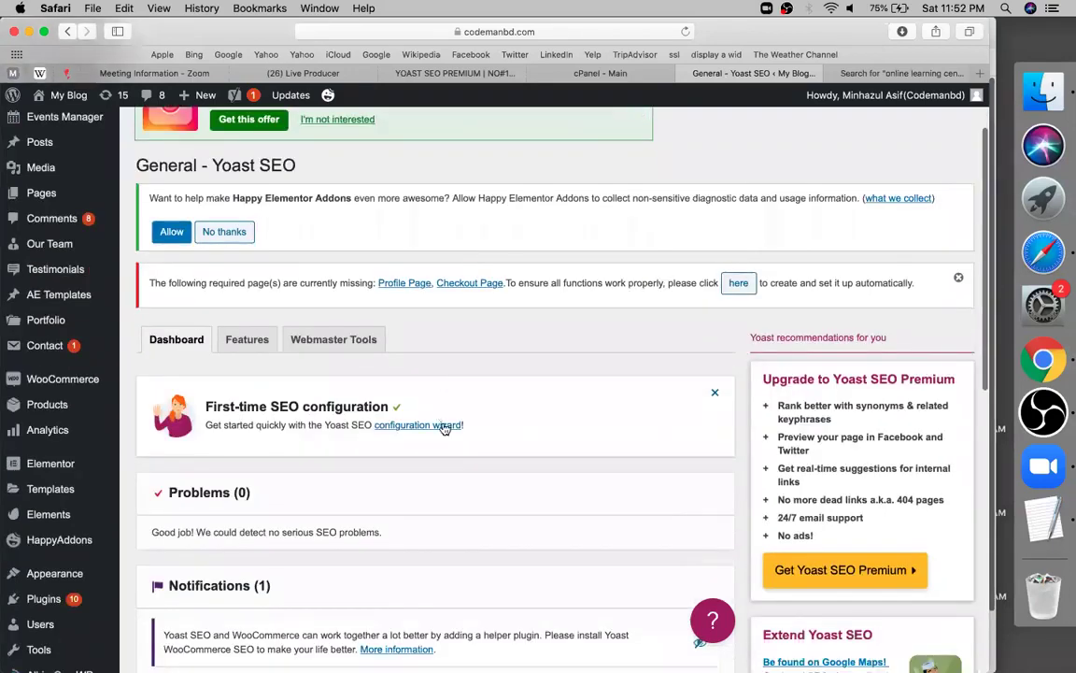
{"action": "left_click", "coordinate": [446, 426]}
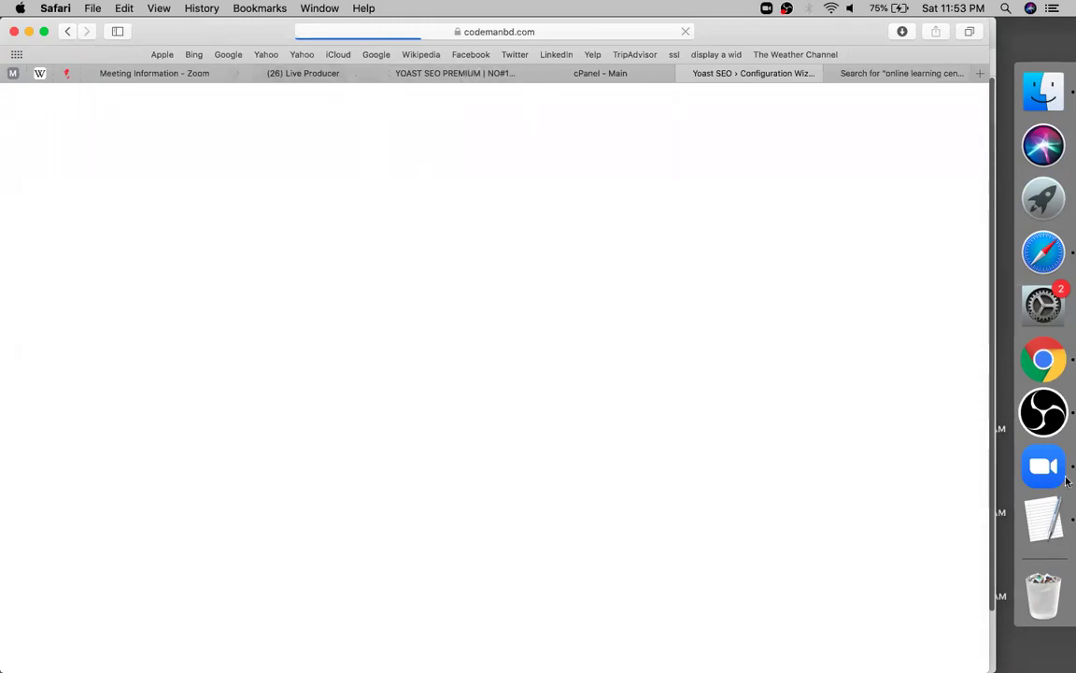
{"action": "left_click", "coordinate": [1053, 417]}
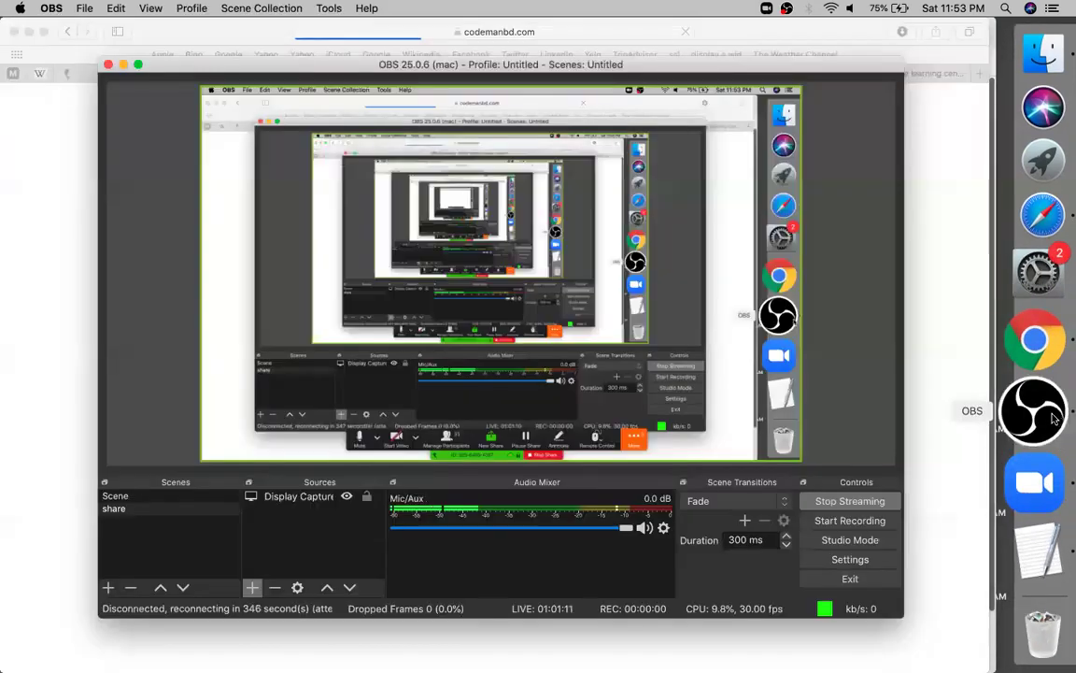
{"action": "left_click", "coordinate": [947, 341]}
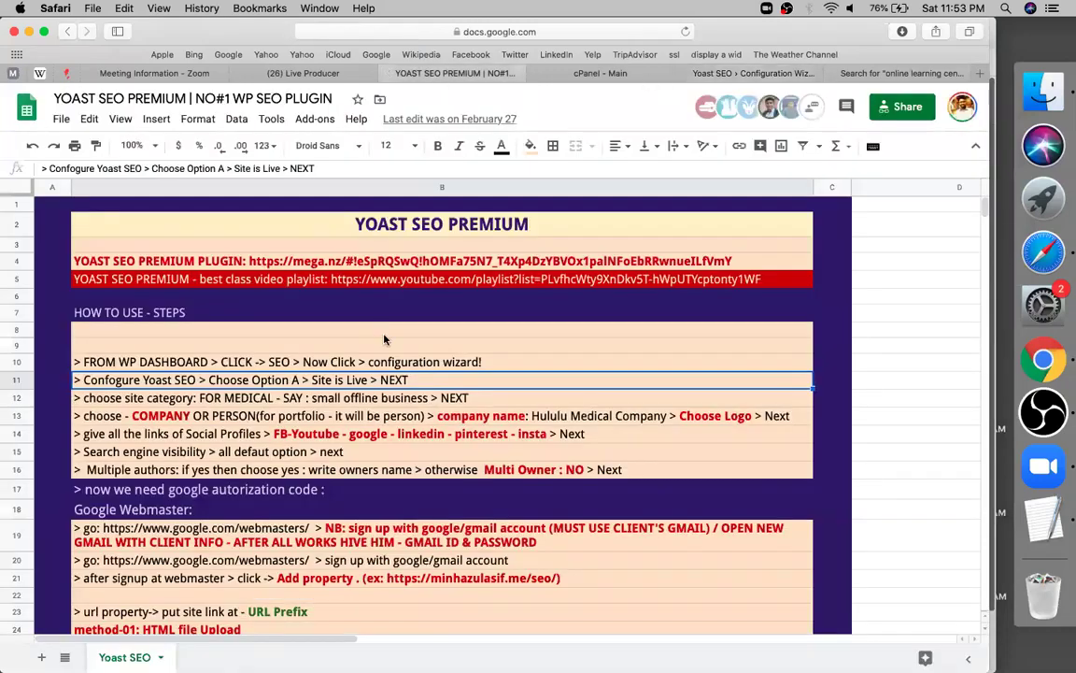
Scroll the YOAST SEO PREMIUM guide to the outbound link, subheading keyphrase and alt-attribute fixes
{"action": "left_click", "coordinate": [384, 337]}
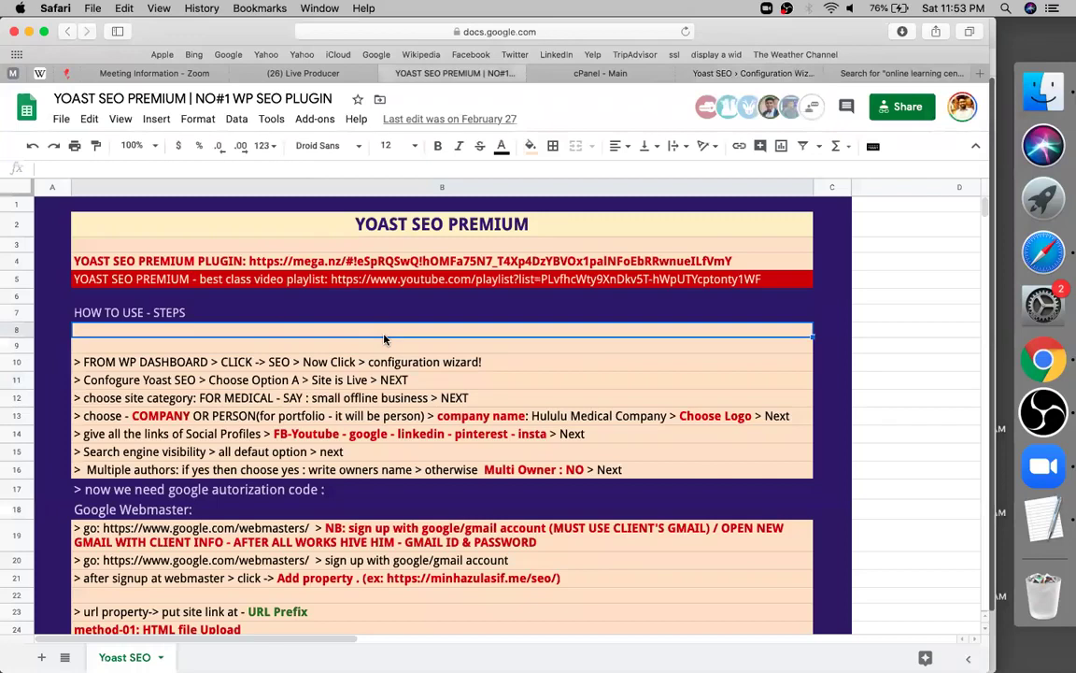
{"action": "scroll", "coordinate": [312, 425], "scroll_direction": "down", "scroll_amount": 5}
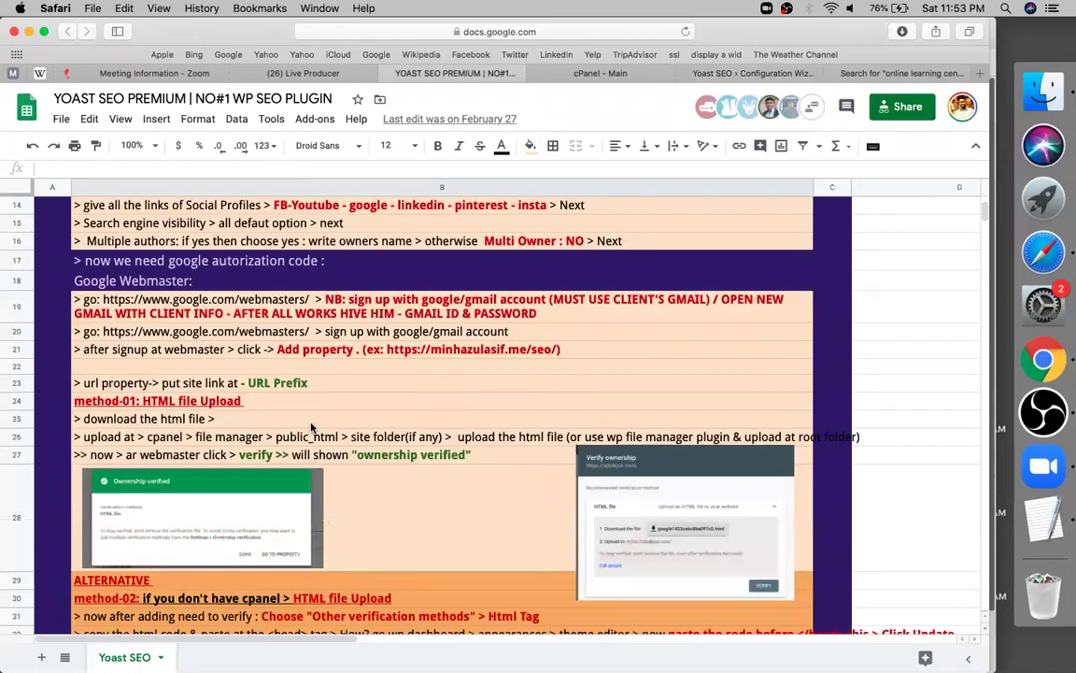
{"action": "scroll", "coordinate": [312, 425], "scroll_direction": "down", "scroll_amount": 5}
{"action": "scroll", "coordinate": [312, 425], "scroll_direction": "down", "scroll_amount": 15}
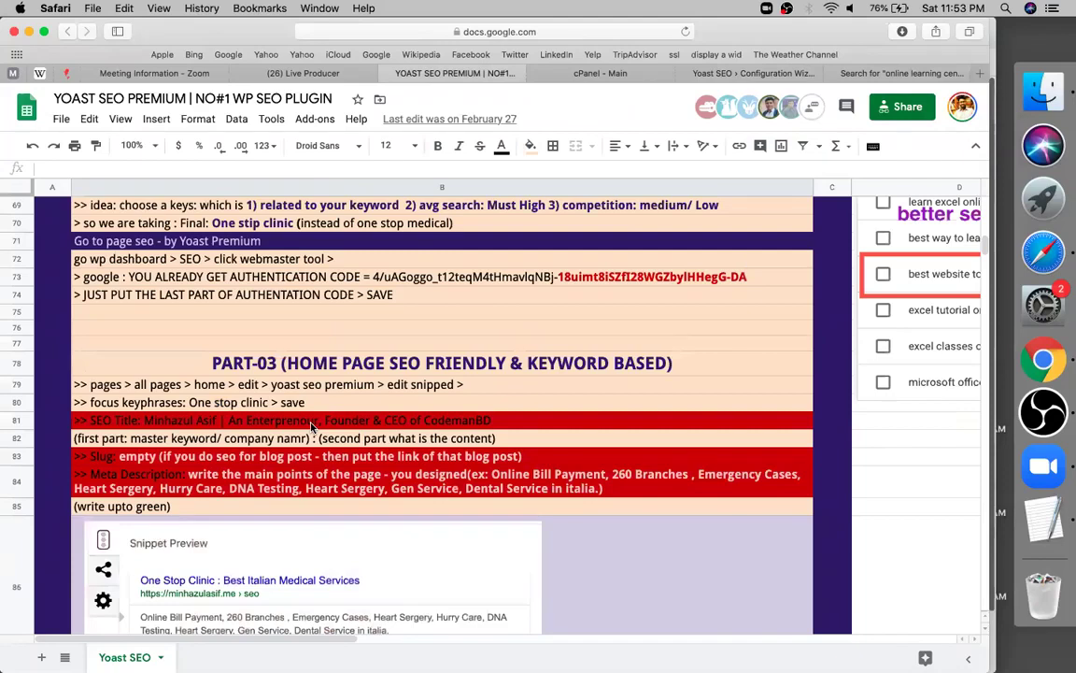
{"action": "scroll", "coordinate": [280, 450], "scroll_direction": "down", "scroll_amount": 2}
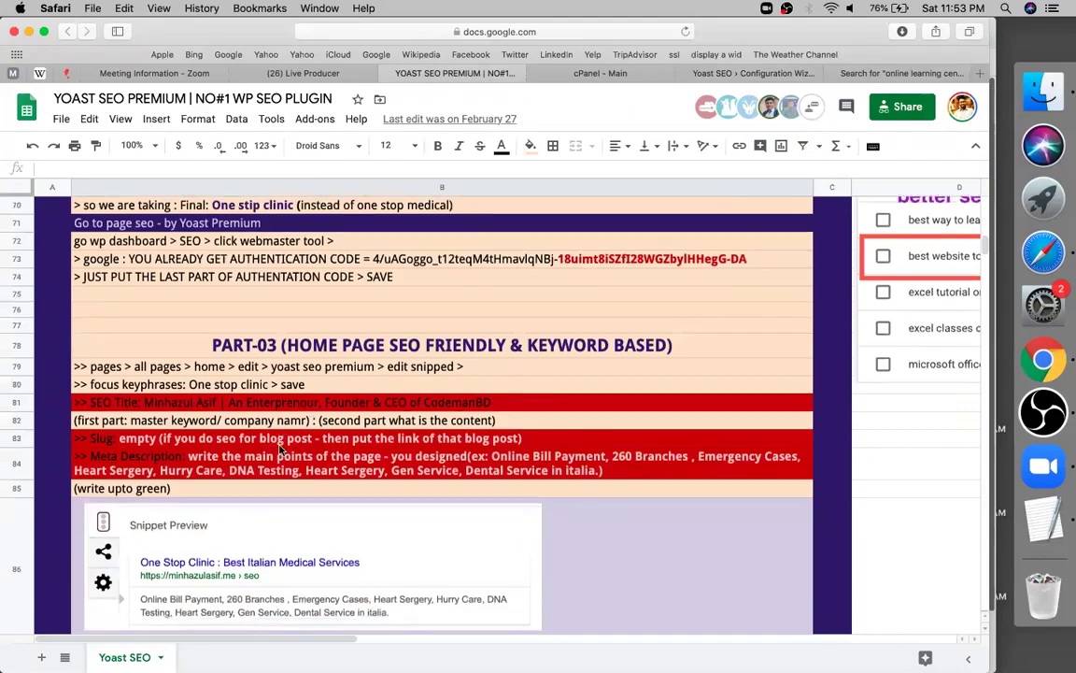
{"action": "scroll", "coordinate": [280, 450], "scroll_direction": "down", "scroll_amount": 2}
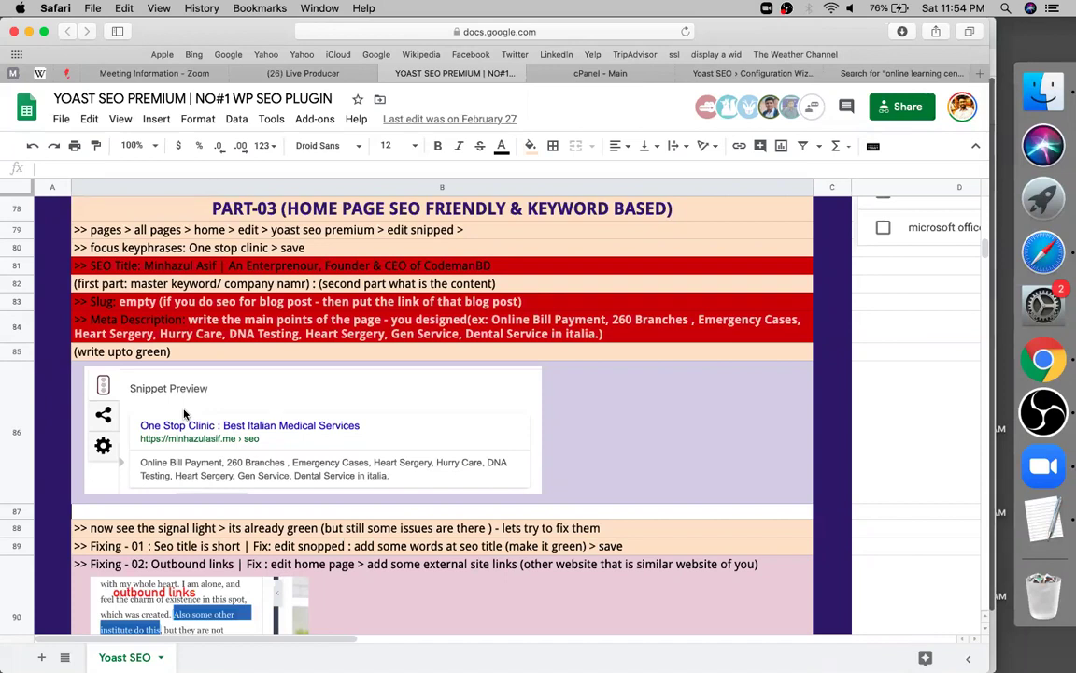
{"action": "scroll", "coordinate": [184, 414], "scroll_direction": "down", "scroll_amount": 3}
{"action": "scroll", "coordinate": [184, 414], "scroll_direction": "down", "scroll_amount": 2}
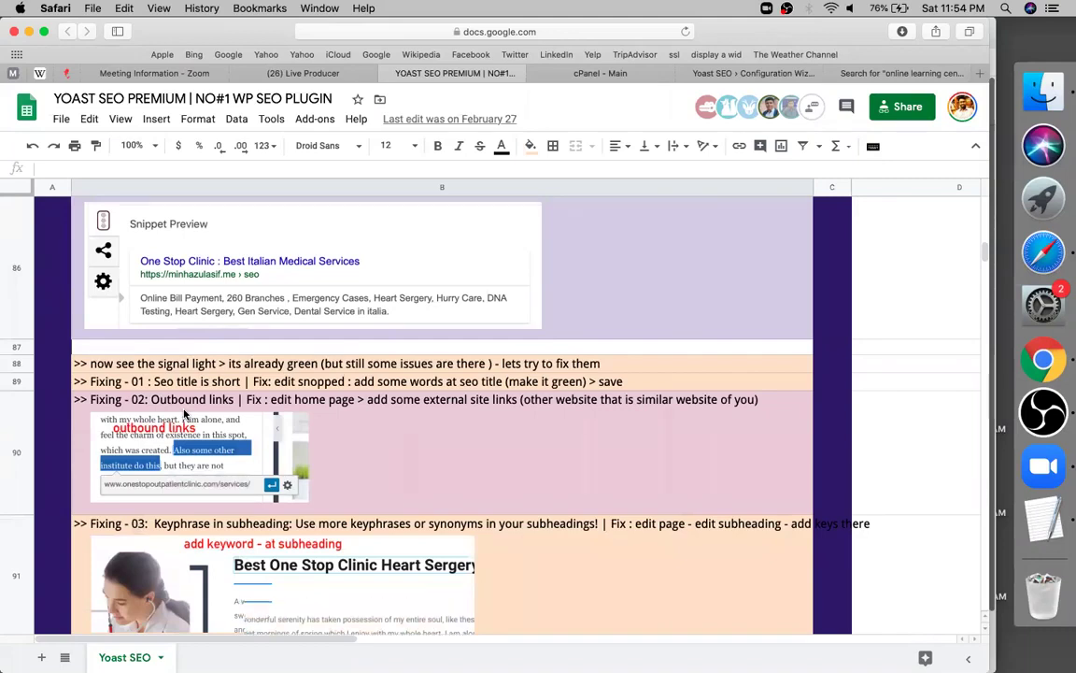
{"action": "scroll", "coordinate": [184, 414], "scroll_direction": "up", "scroll_amount": 2}
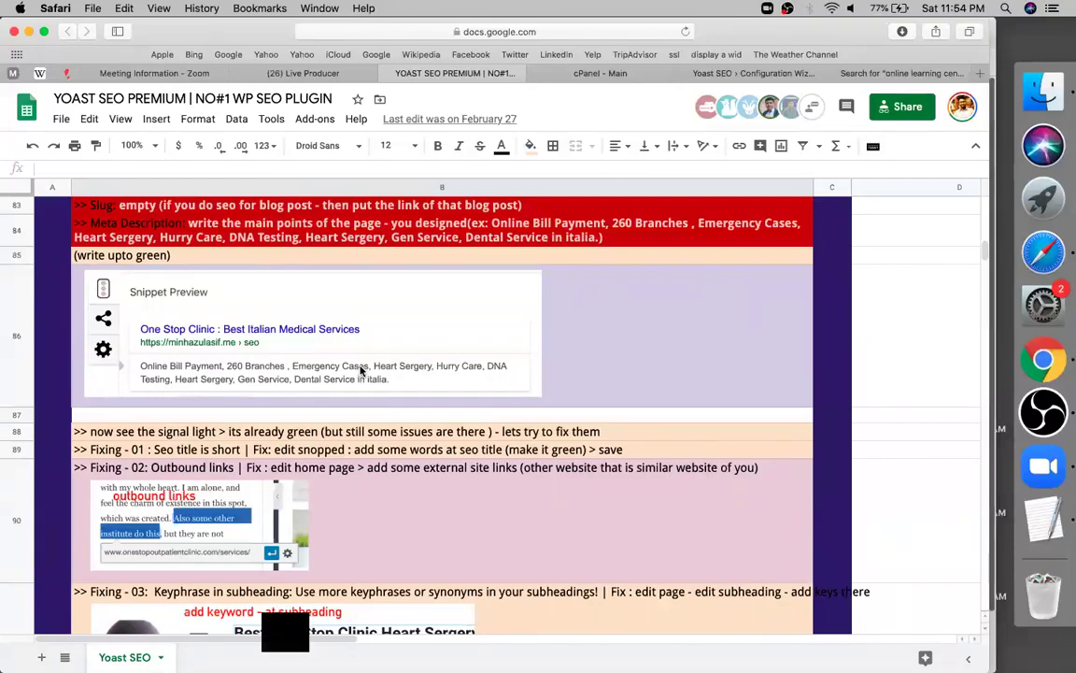
{"action": "scroll", "coordinate": [361, 371], "scroll_direction": "down", "scroll_amount": 1}
{"action": "scroll", "coordinate": [361, 370], "scroll_direction": "down", "scroll_amount": 3}
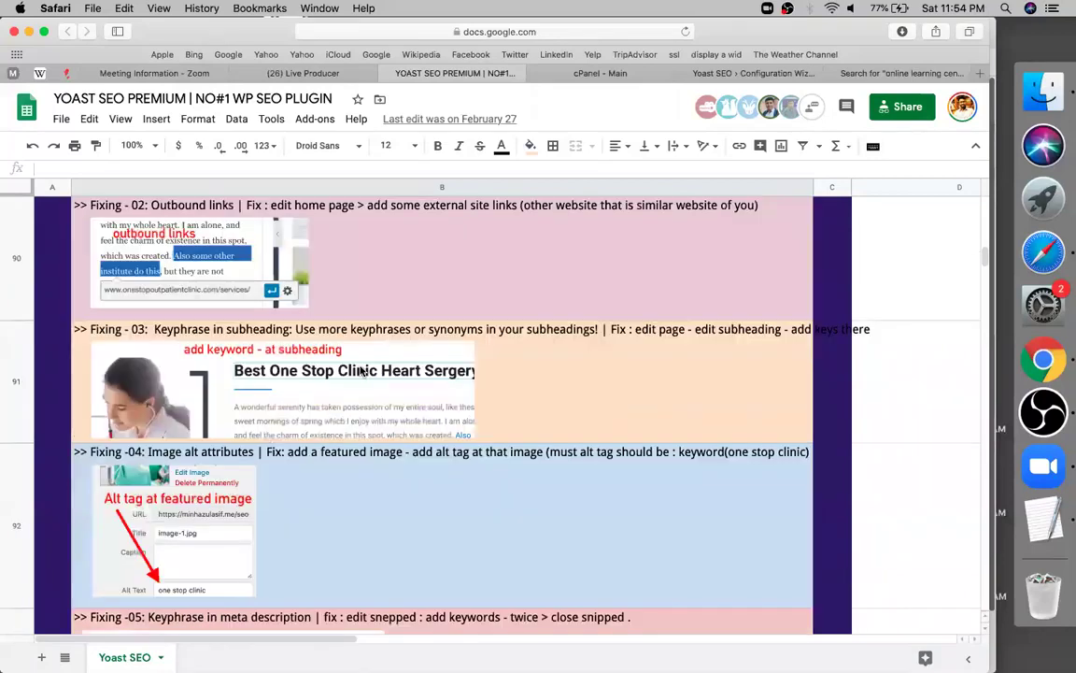
{"action": "scroll", "coordinate": [361, 371], "scroll_direction": "down", "scroll_amount": 4}
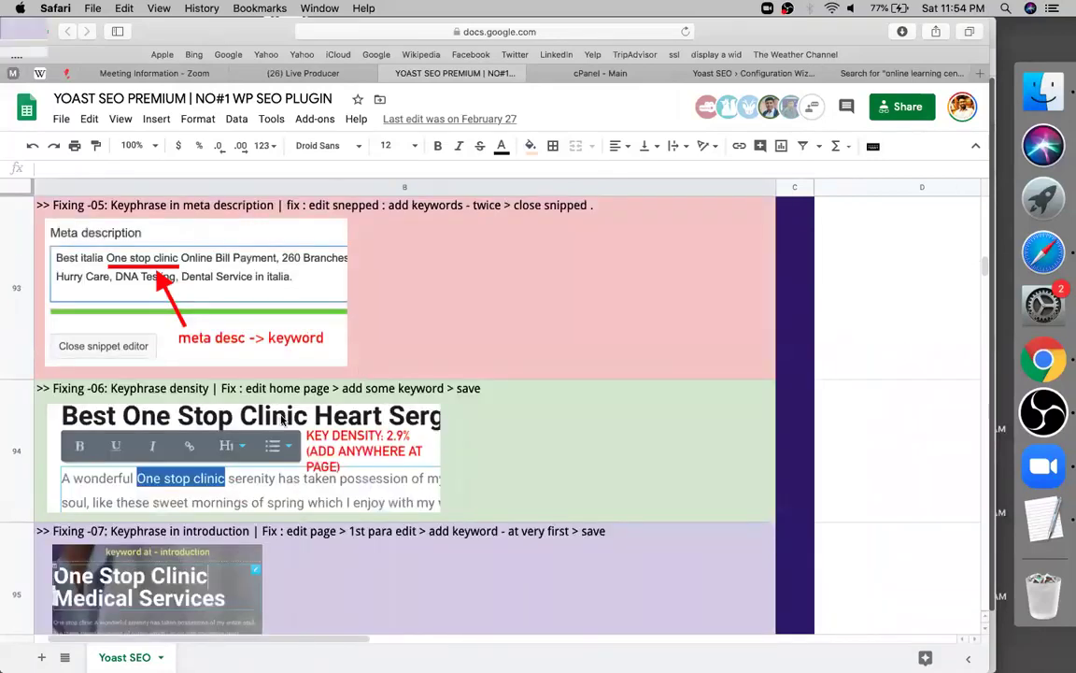
{"action": "scroll", "coordinate": [282, 421], "scroll_direction": "down", "scroll_amount": 4}
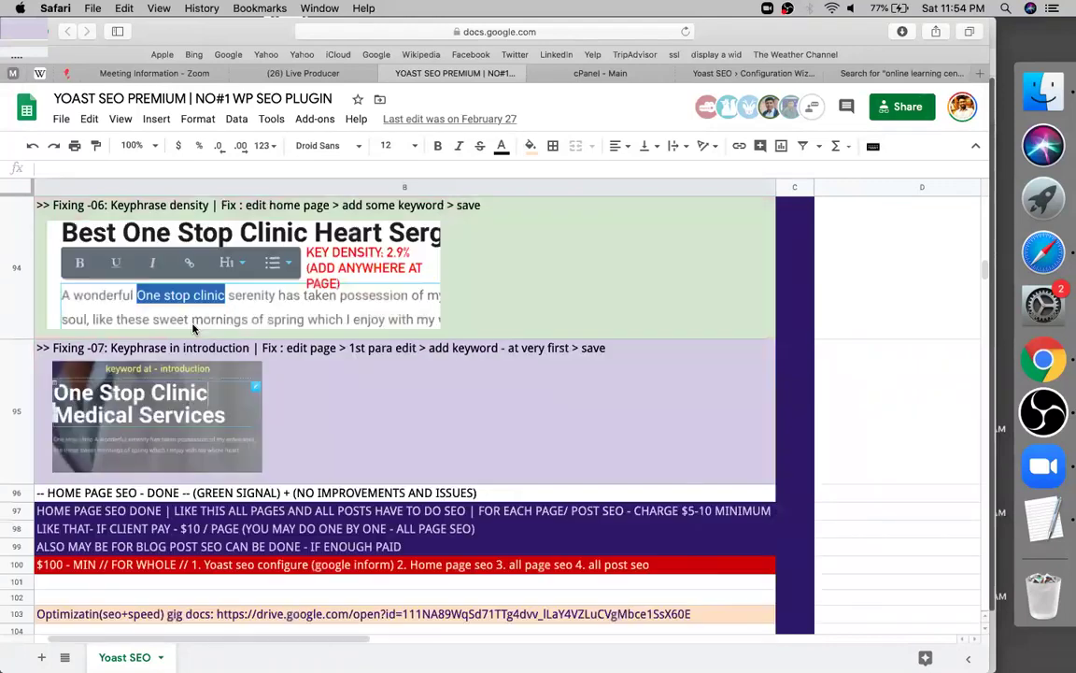
{"action": "scroll", "coordinate": [193, 327], "scroll_direction": "down", "scroll_amount": 5}
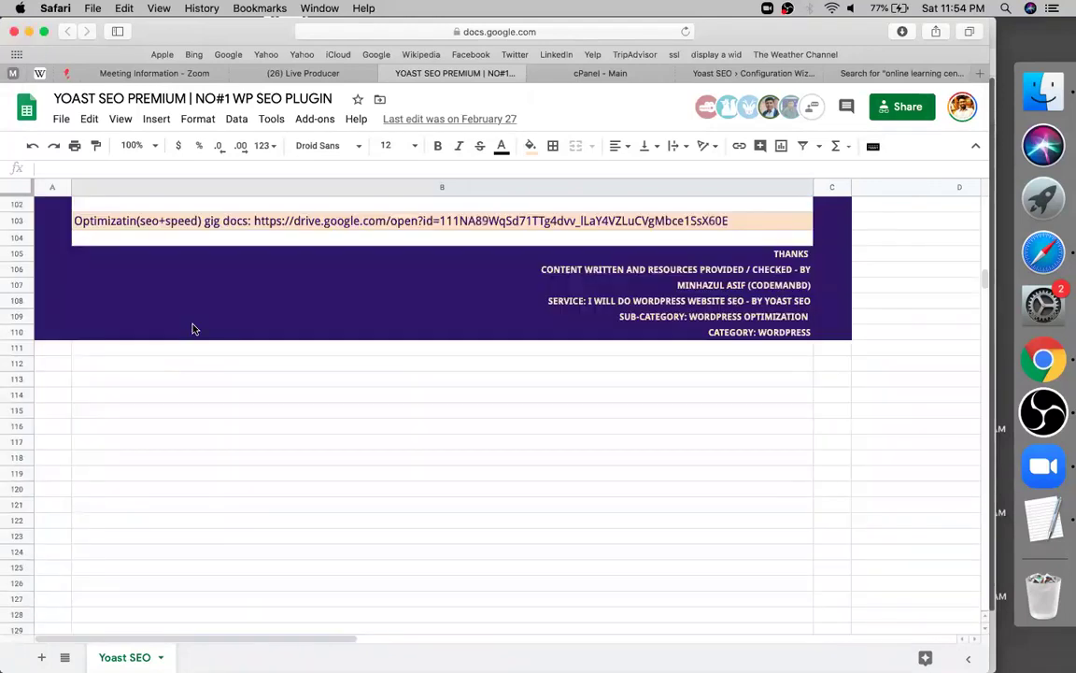
{"action": "scroll", "coordinate": [193, 327], "scroll_direction": "up", "scroll_amount": 10}
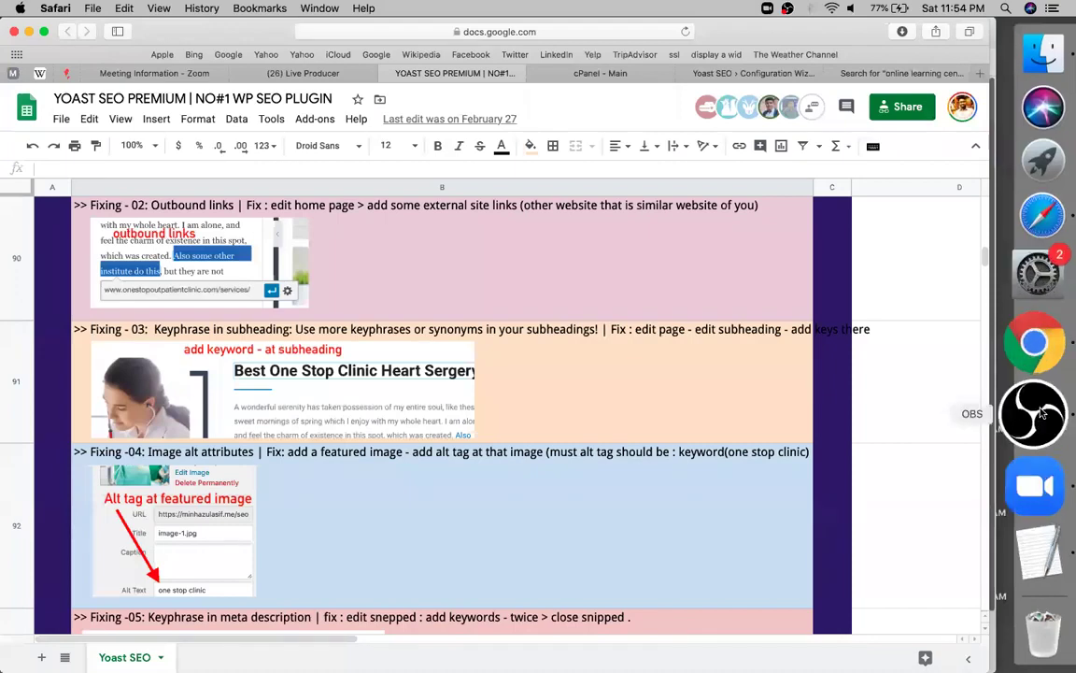
Stop the live stream in OBS and exit the program
{"action": "left_click", "coordinate": [1034, 414]}
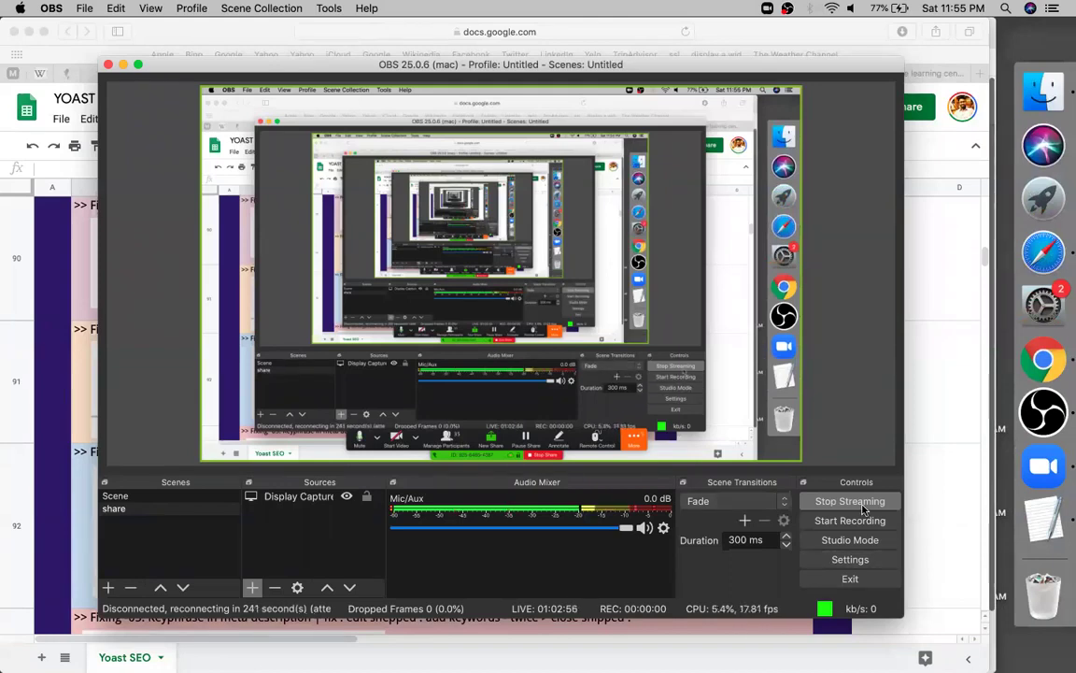
{"action": "left_click", "coordinate": [859, 502]}
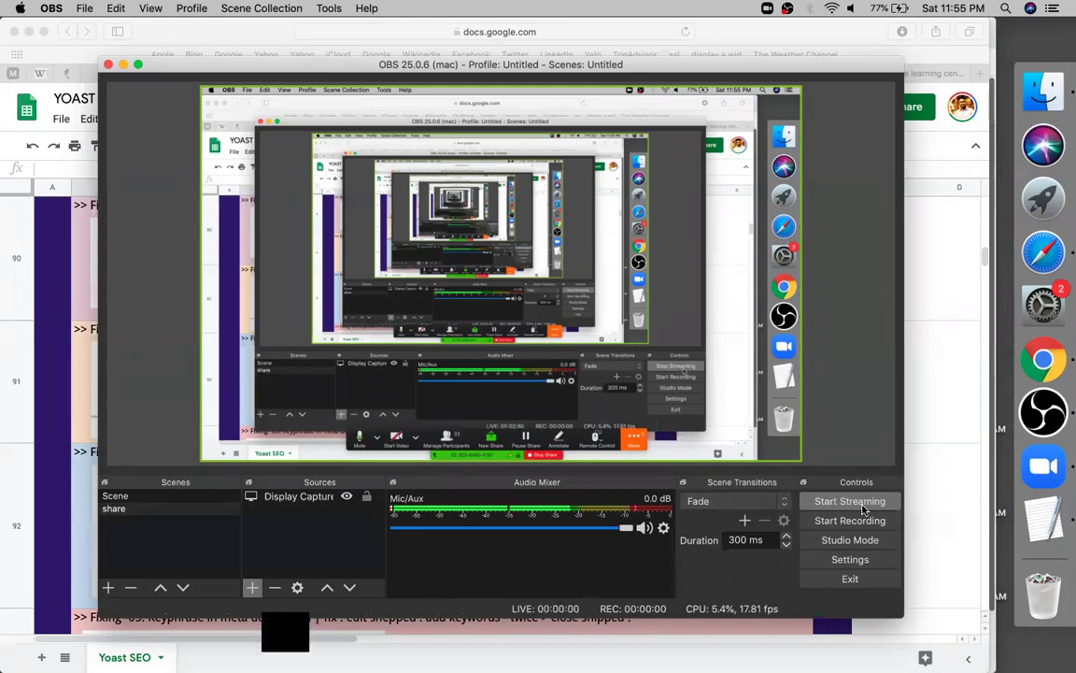
{"action": "left_click", "coordinate": [845, 579]}
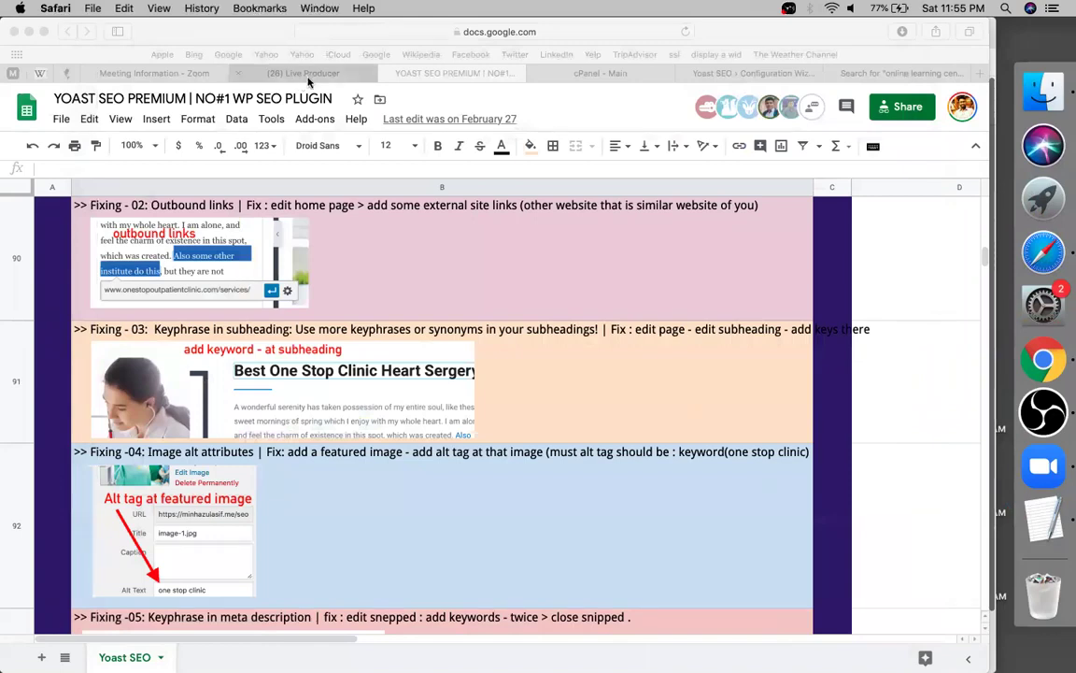
Reload the Facebook page and copy the Yoast guide spreadsheet's web address
{"action": "left_click", "coordinate": [280, 73]}
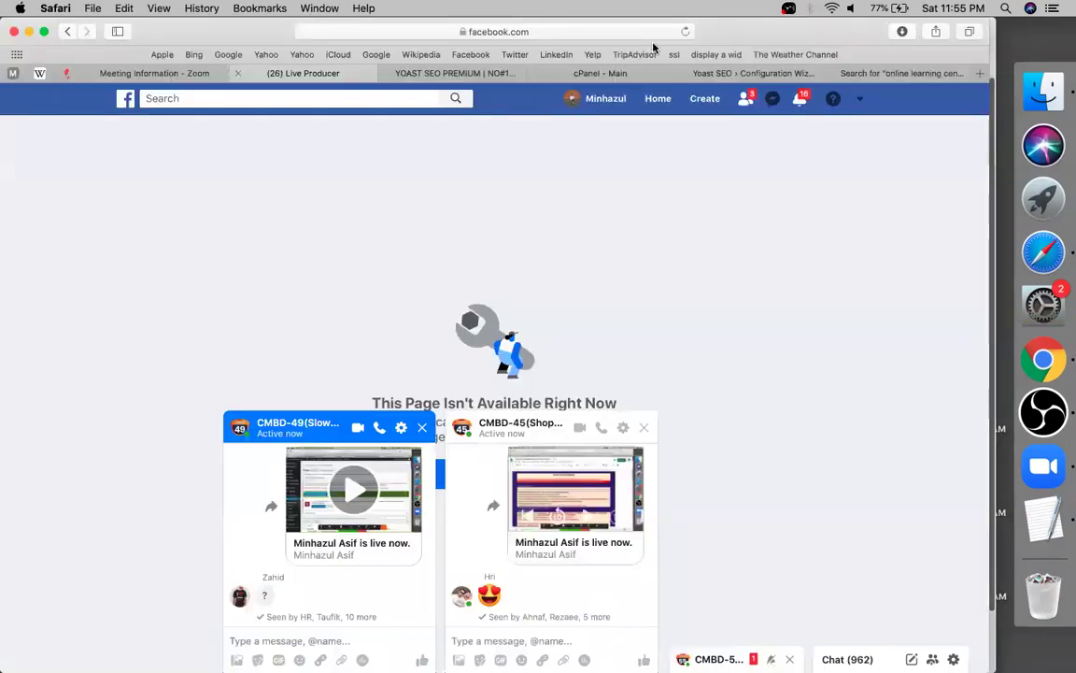
{"action": "left_click", "coordinate": [684, 32]}
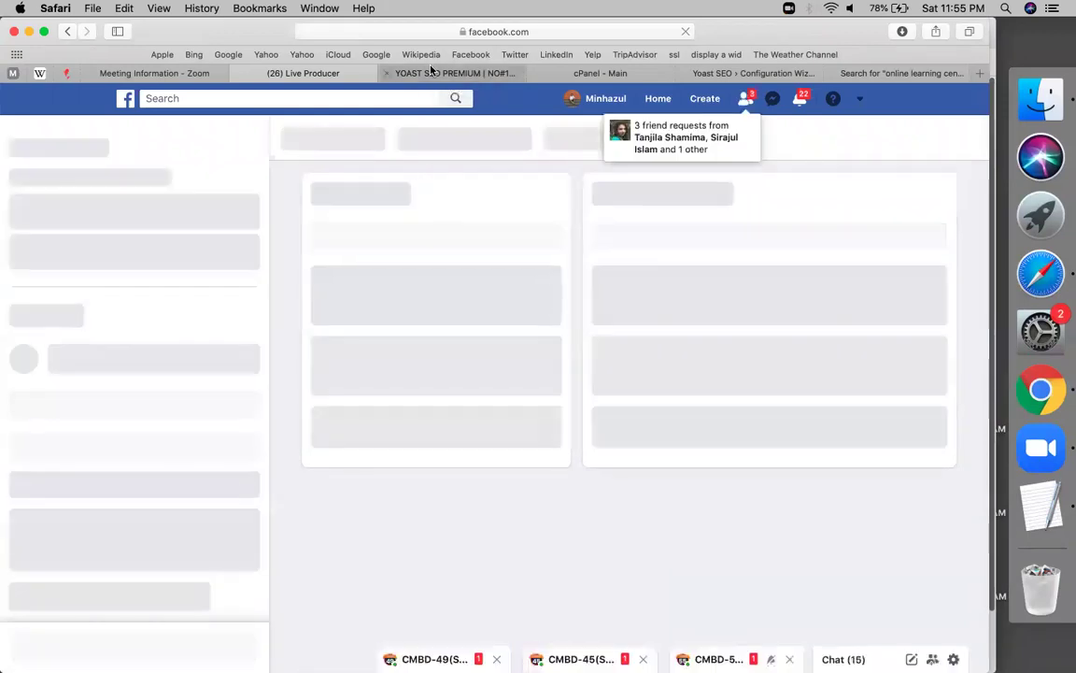
{"action": "left_click", "coordinate": [731, 72]}
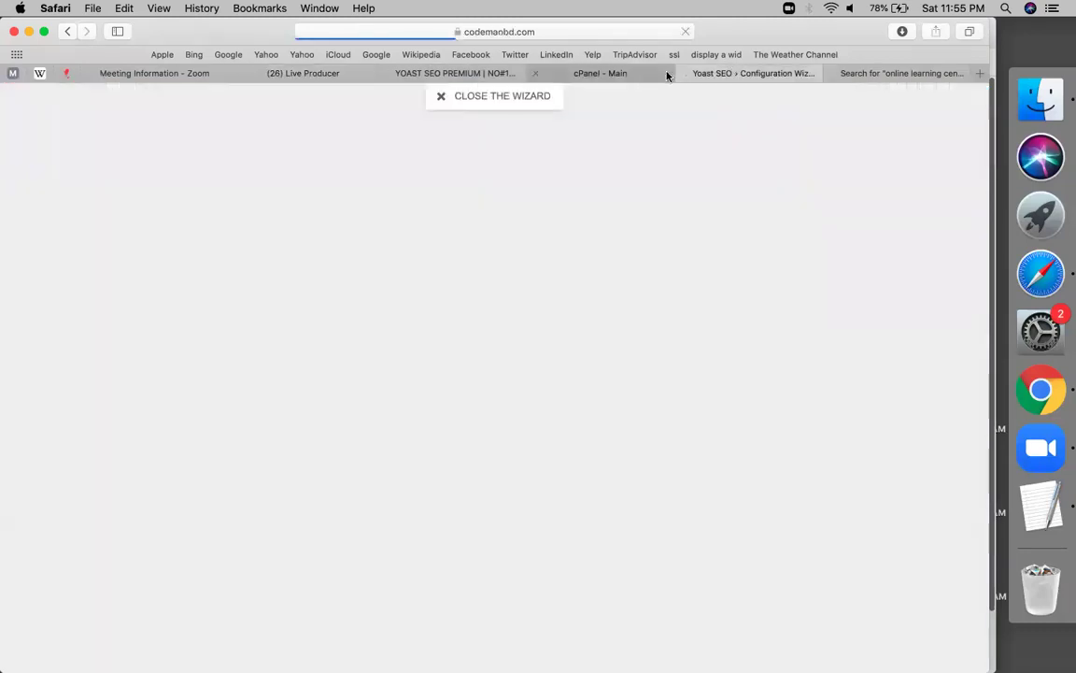
{"action": "left_click", "coordinate": [667, 75]}
{"action": "left_click", "coordinate": [486, 75]}
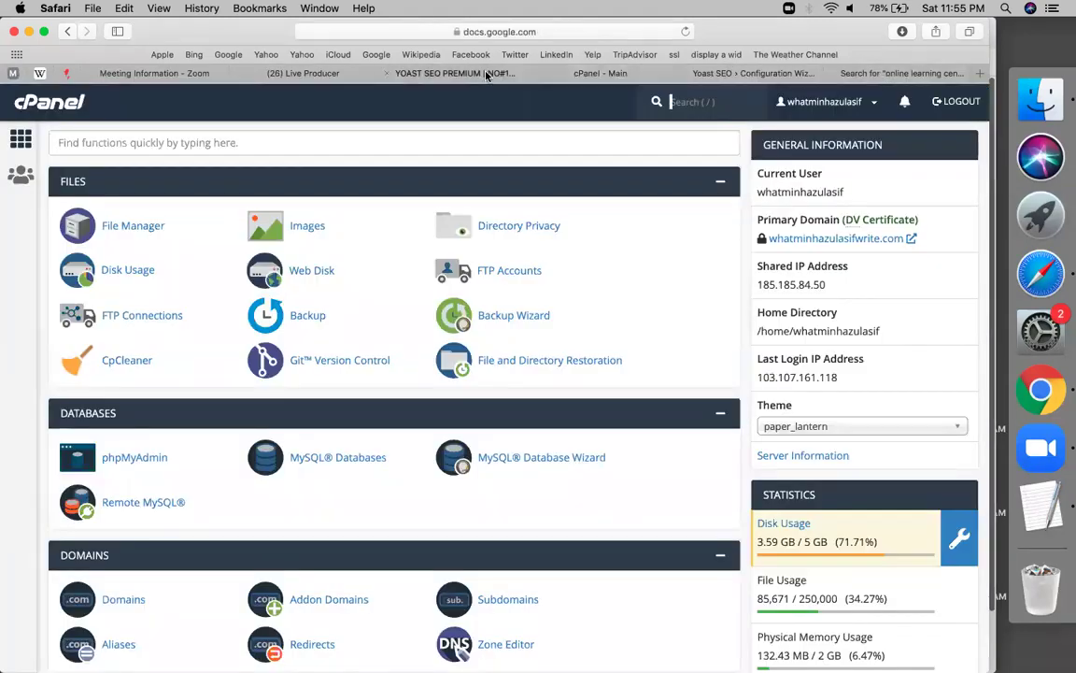
{"action": "left_click", "coordinate": [587, 32]}
{"action": "left_click", "coordinate": [508, 167]}
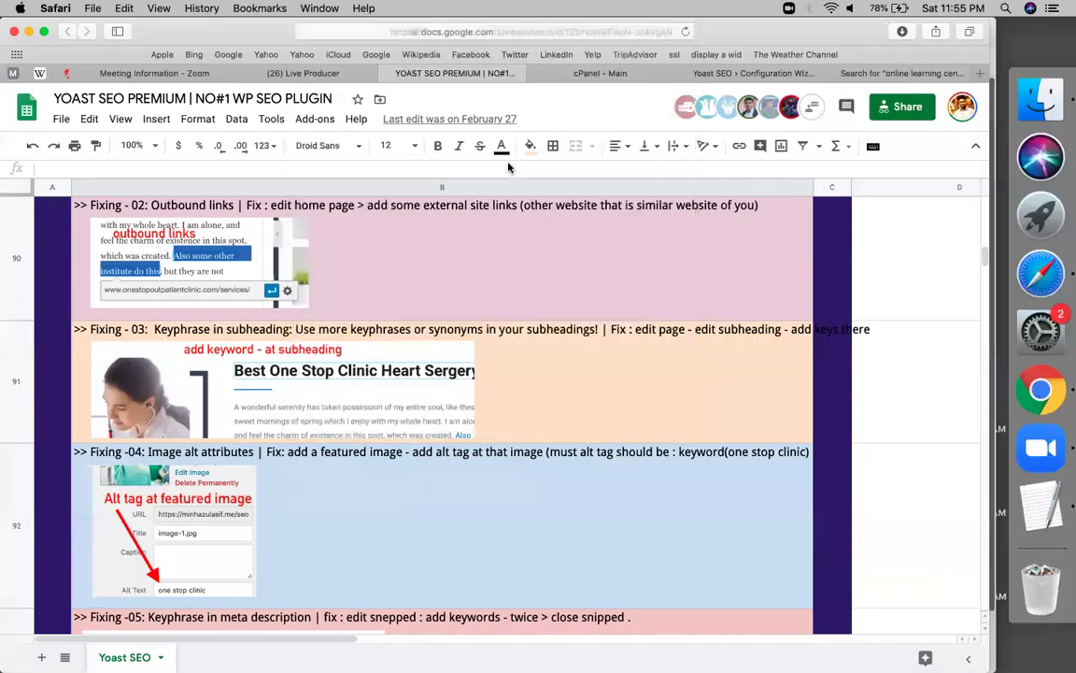
Review the Live Producer dashboard confirming the live video has ended
{"action": "left_click", "coordinate": [309, 73]}
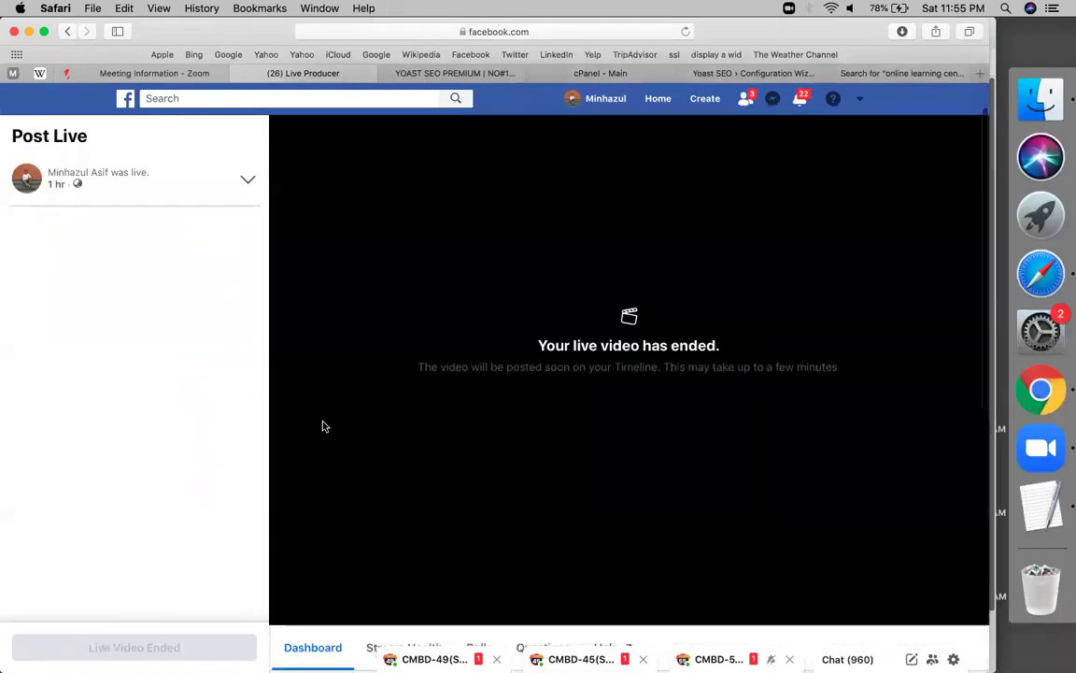
{"action": "scroll", "coordinate": [322, 426], "scroll_direction": "down", "scroll_amount": 4}
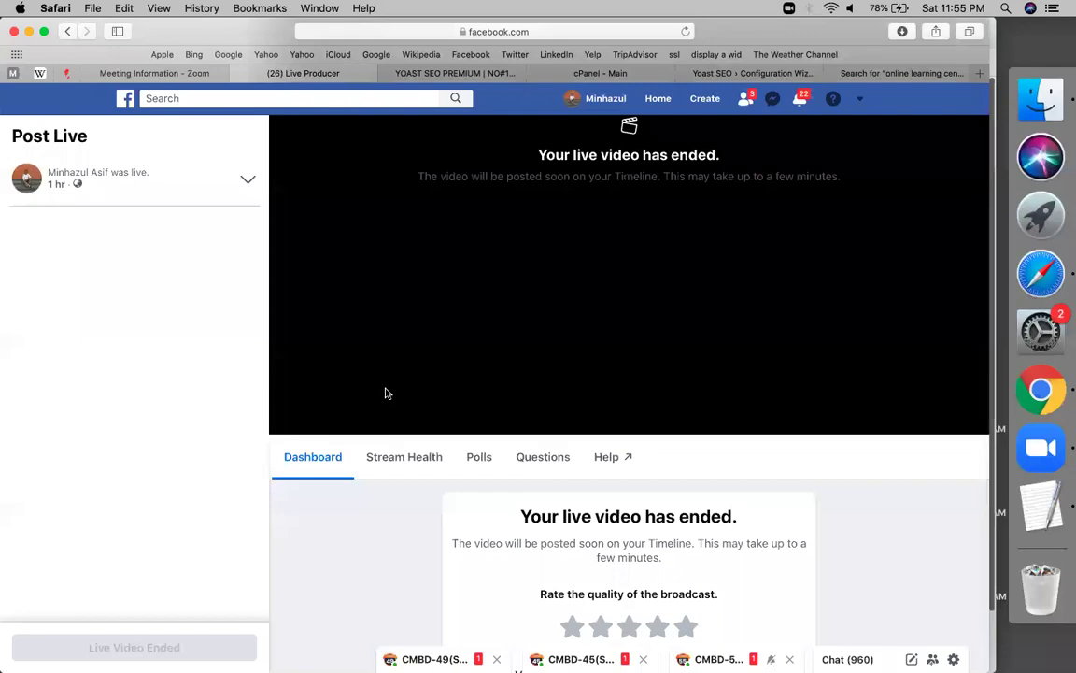
{"action": "scroll", "coordinate": [384, 391], "scroll_direction": "down", "scroll_amount": 6}
{"action": "scroll", "coordinate": [386, 393], "scroll_direction": "up", "scroll_amount": 10}
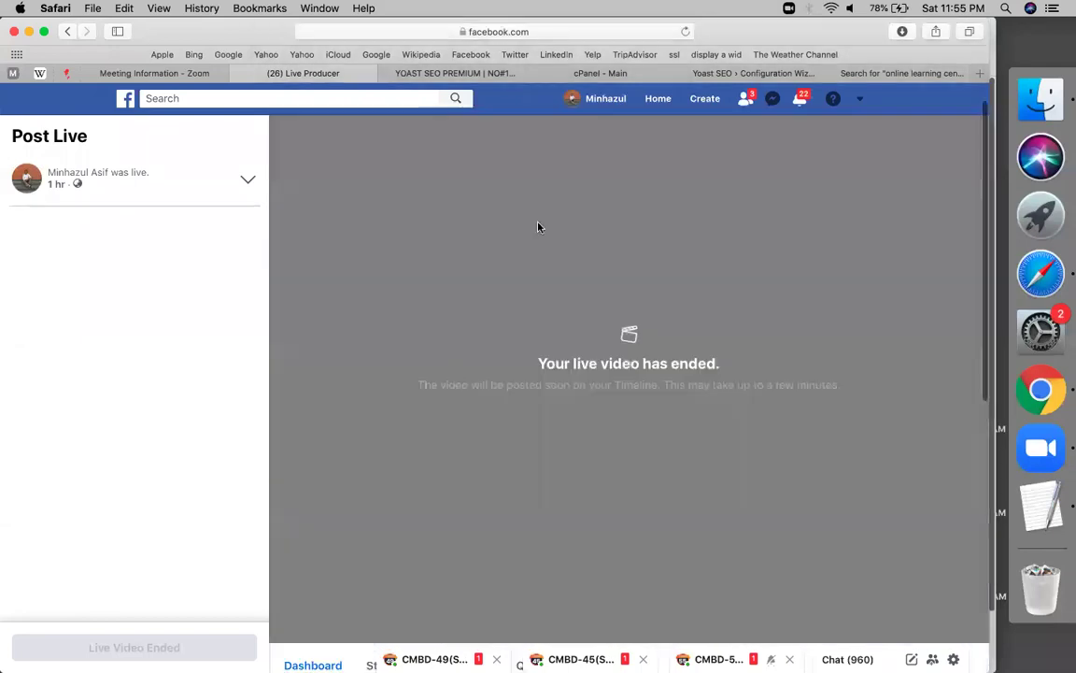
Comment 'get the google sheet :' plus the pasted sheet link on the live video post
{"action": "left_click", "coordinate": [605, 99]}
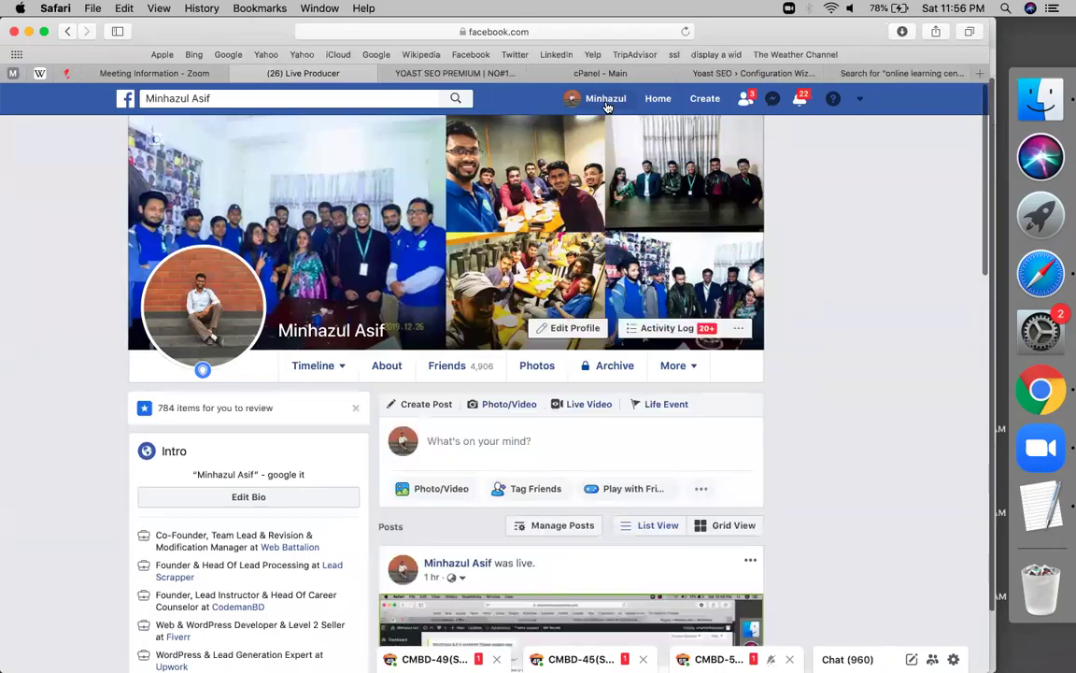
{"action": "scroll", "coordinate": [670, 377], "scroll_direction": "down", "scroll_amount": 3}
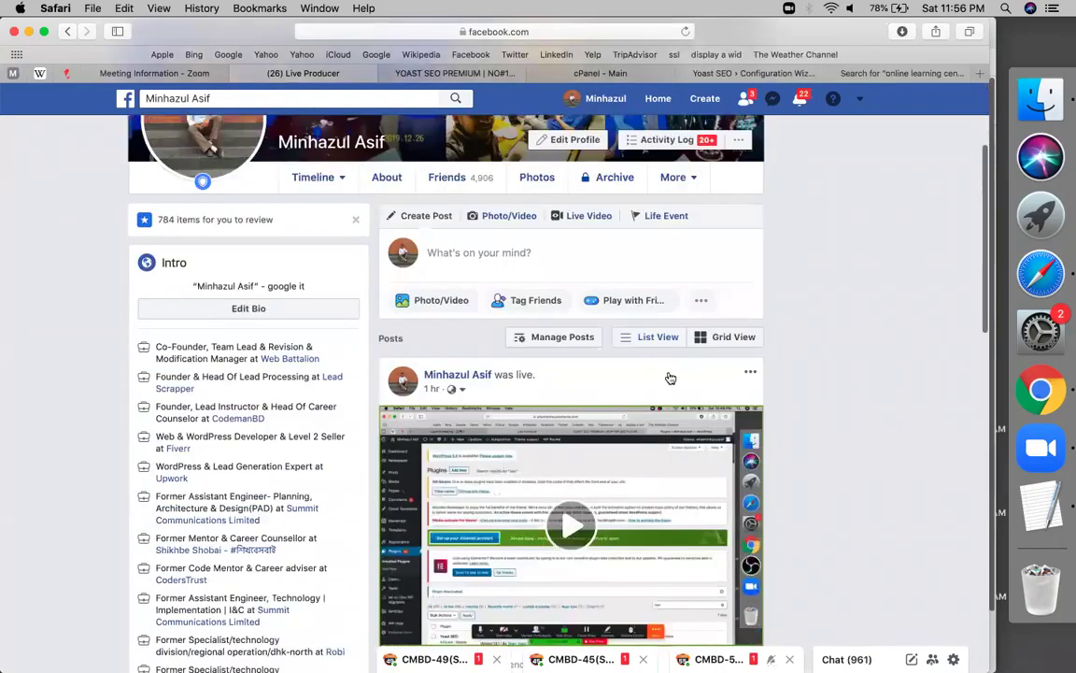
{"action": "scroll", "coordinate": [670, 377], "scroll_direction": "down", "scroll_amount": 5}
{"action": "scroll", "coordinate": [573, 411], "scroll_direction": "up", "scroll_amount": 3}
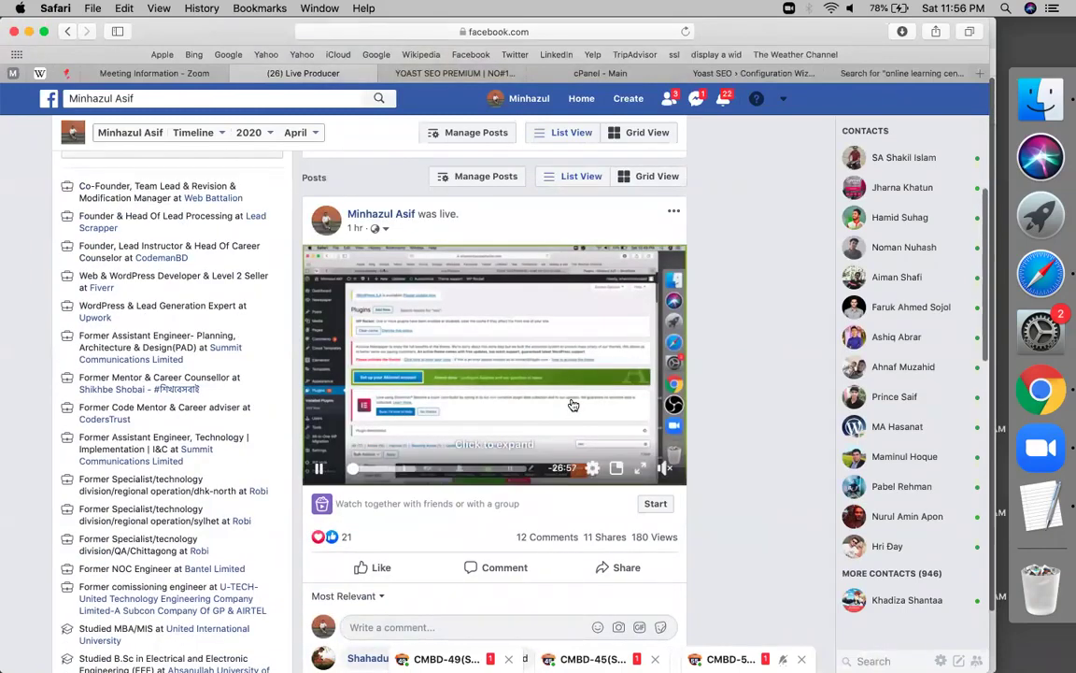
{"action": "scroll", "coordinate": [572, 404], "scroll_direction": "down", "scroll_amount": 2}
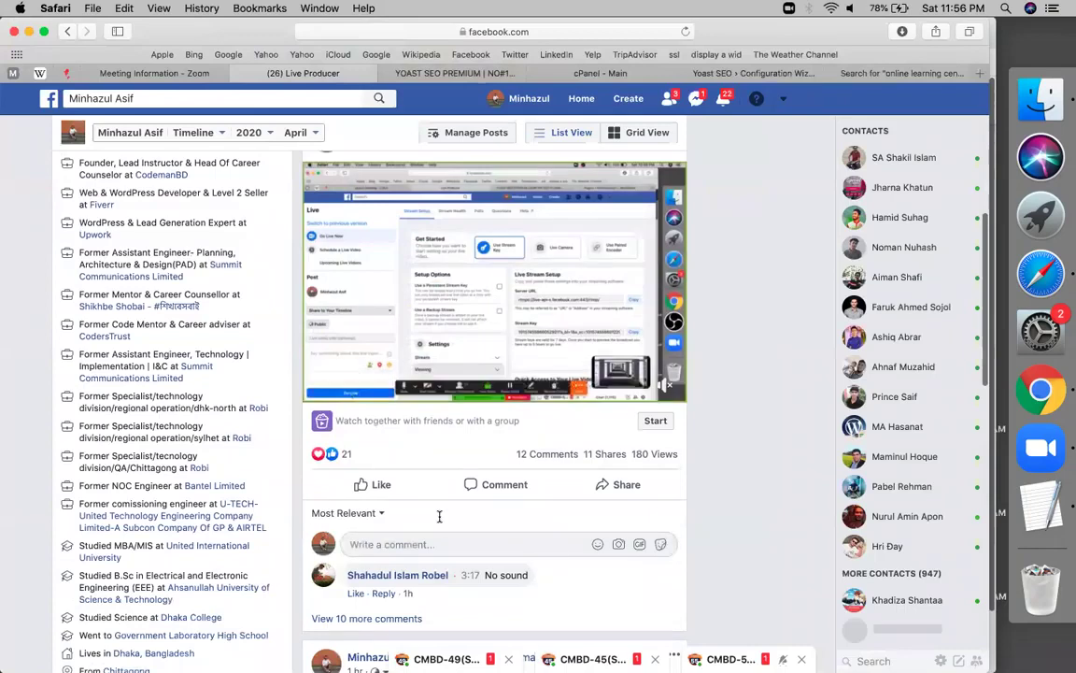
{"action": "type", "text": "get t"}
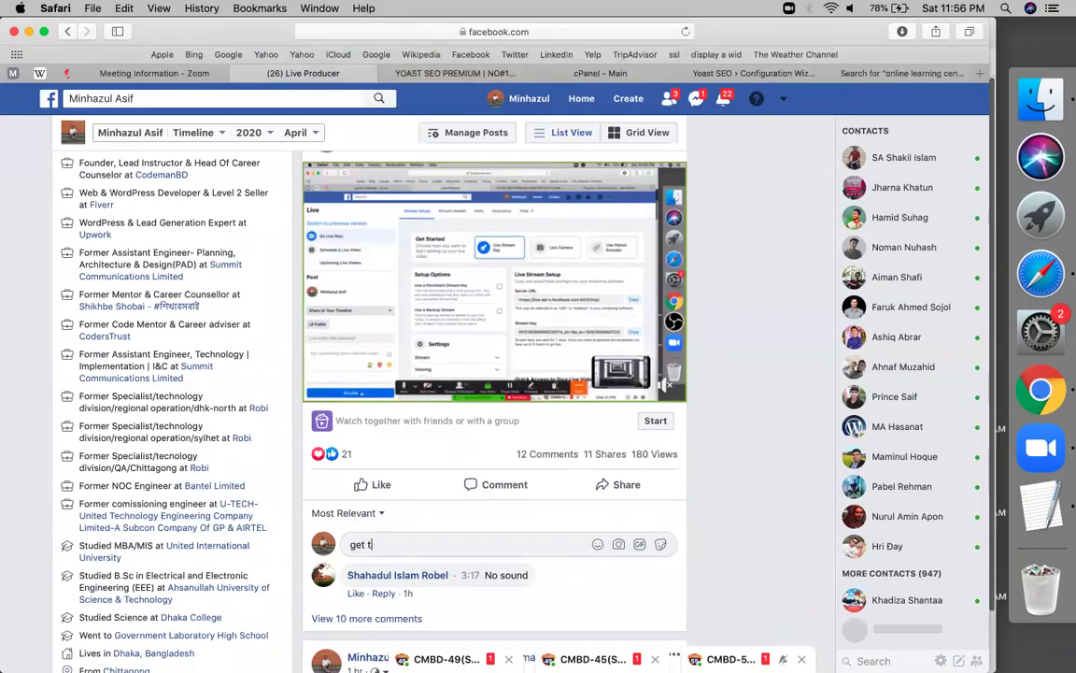
{"action": "type", "text": "he "}
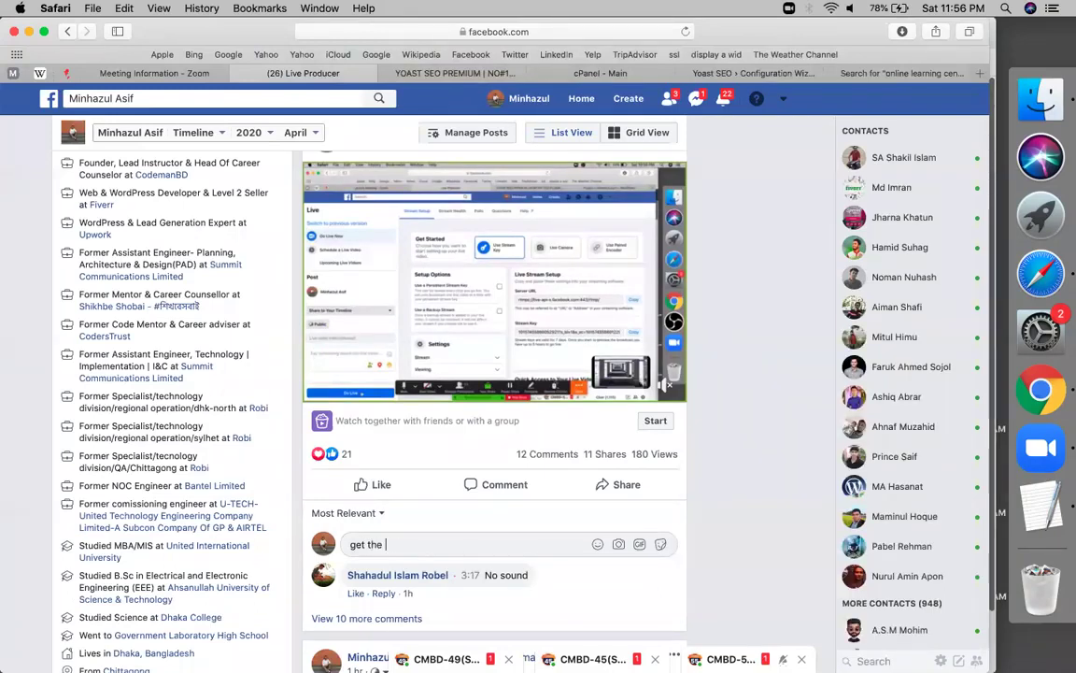
{"action": "type", "text": "google sheet :"}
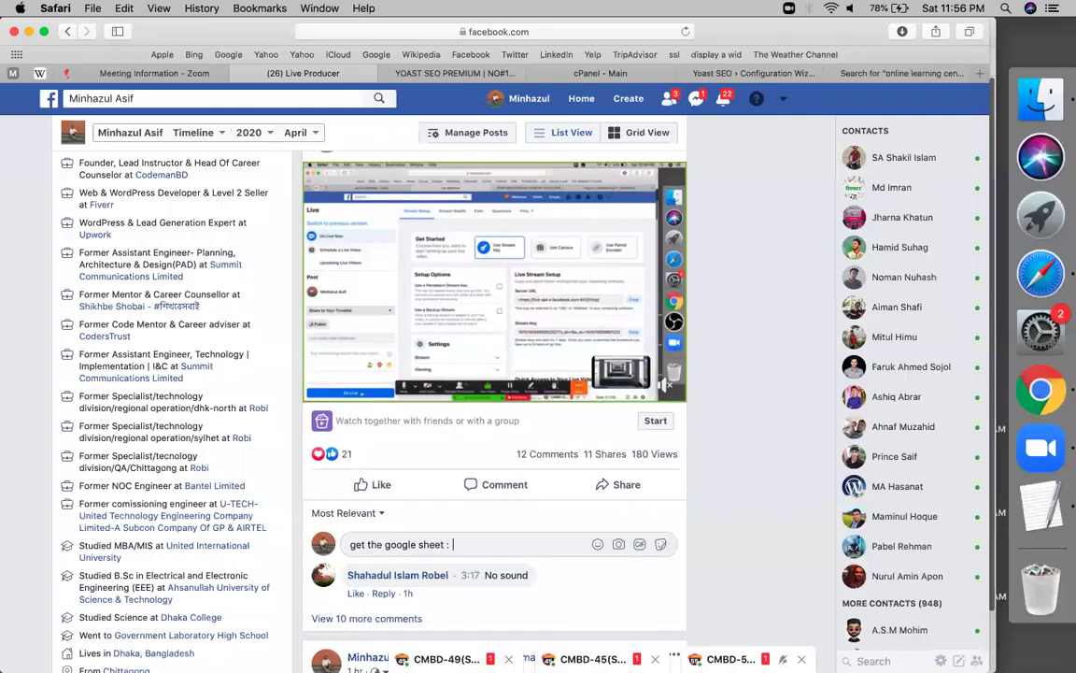
{"action": "key", "text": "Return"}
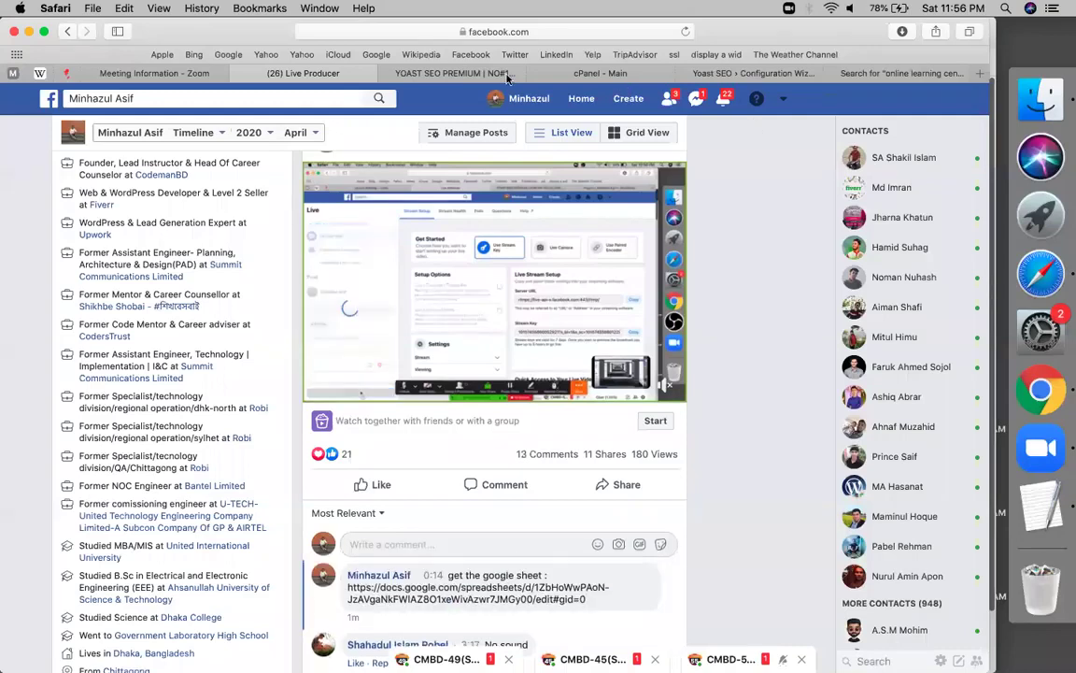
Copy the plugin and playlist links in cells B4:B5 of the YOAST SEO PREMIUM sheet
{"action": "left_click", "coordinate": [454, 68]}
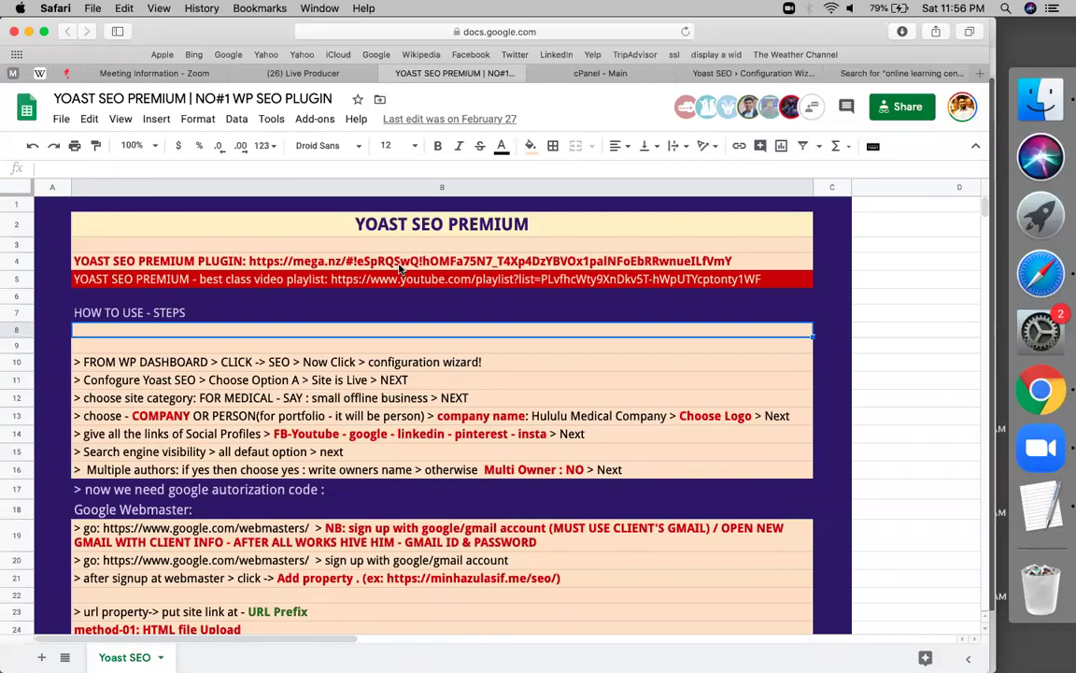
{"action": "left_click", "coordinate": [399, 265]}
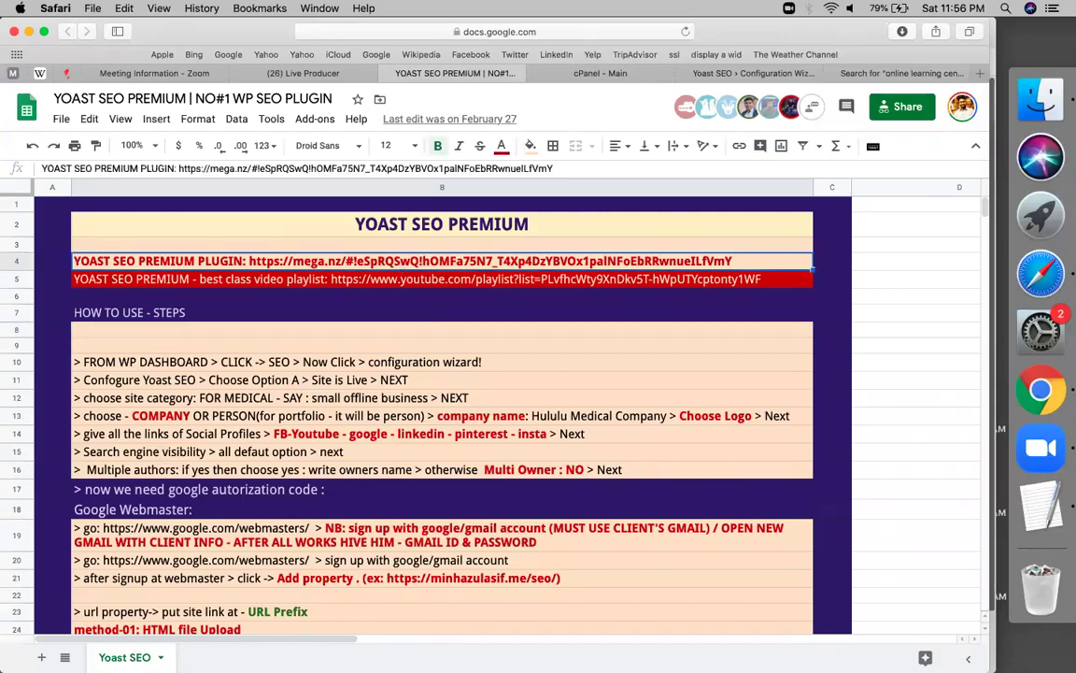
{"action": "key", "text": "shift+Down"}
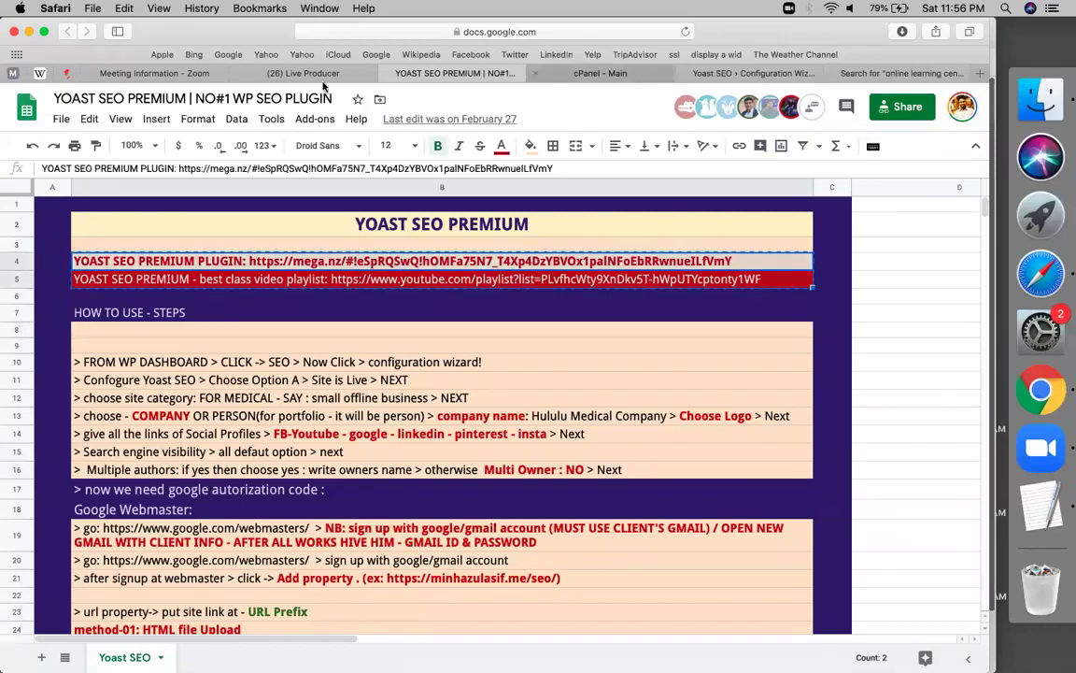
Post a 'get' comment with both links separated by a '--------' line
{"action": "left_click", "coordinate": [312, 77]}
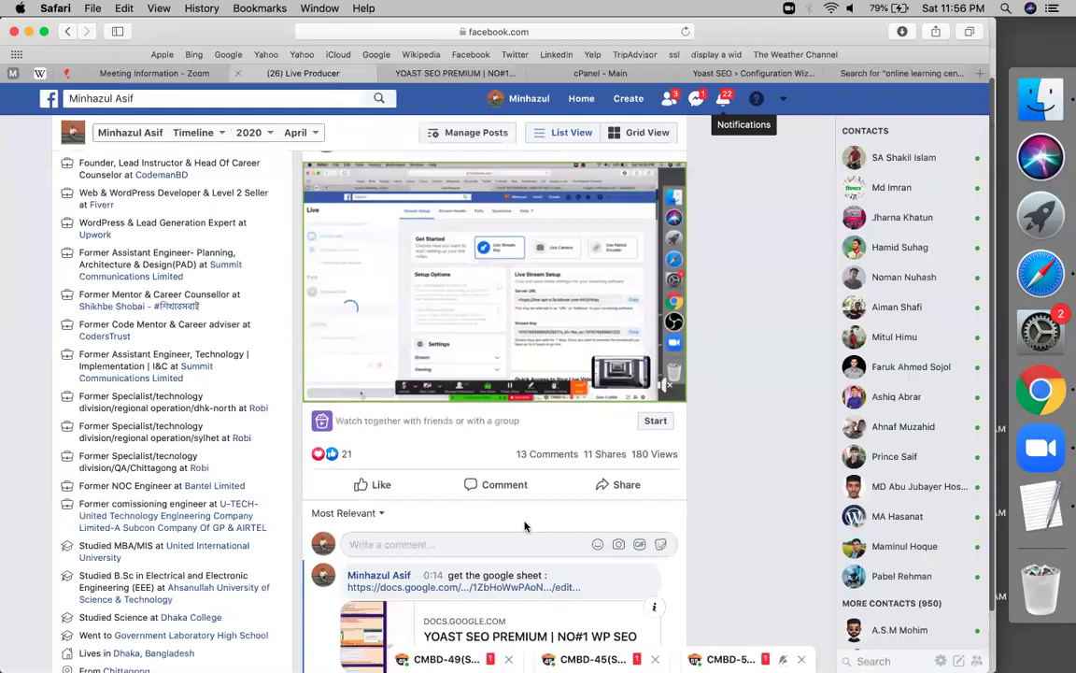
{"action": "type", "text": "get"}
{"action": "key", "text": "shift+Return"}
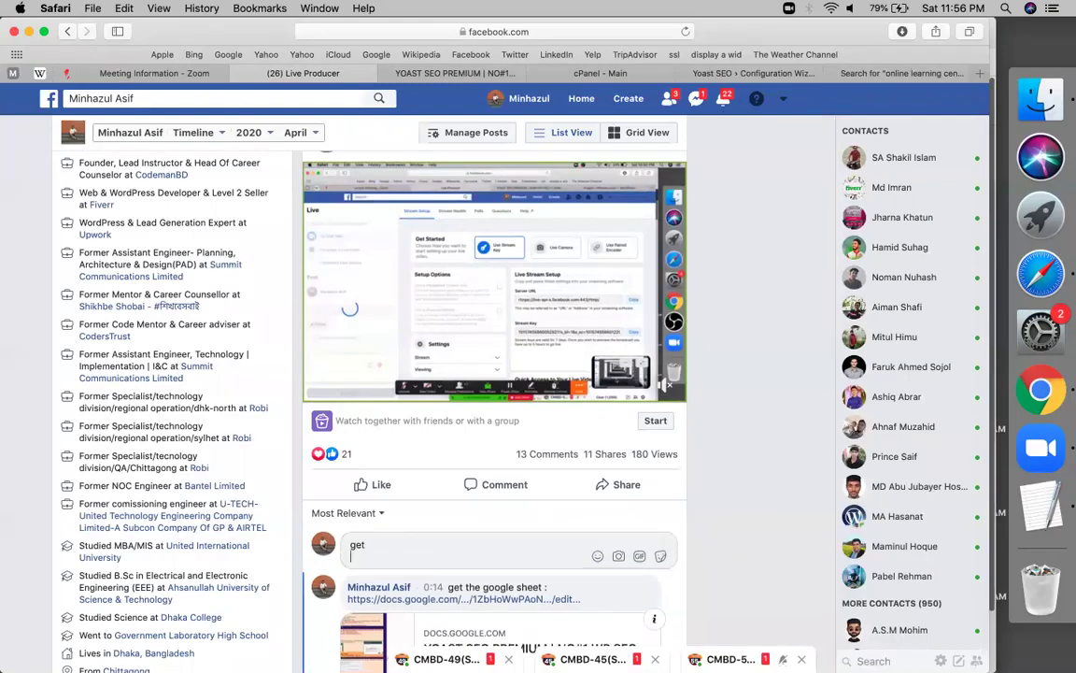
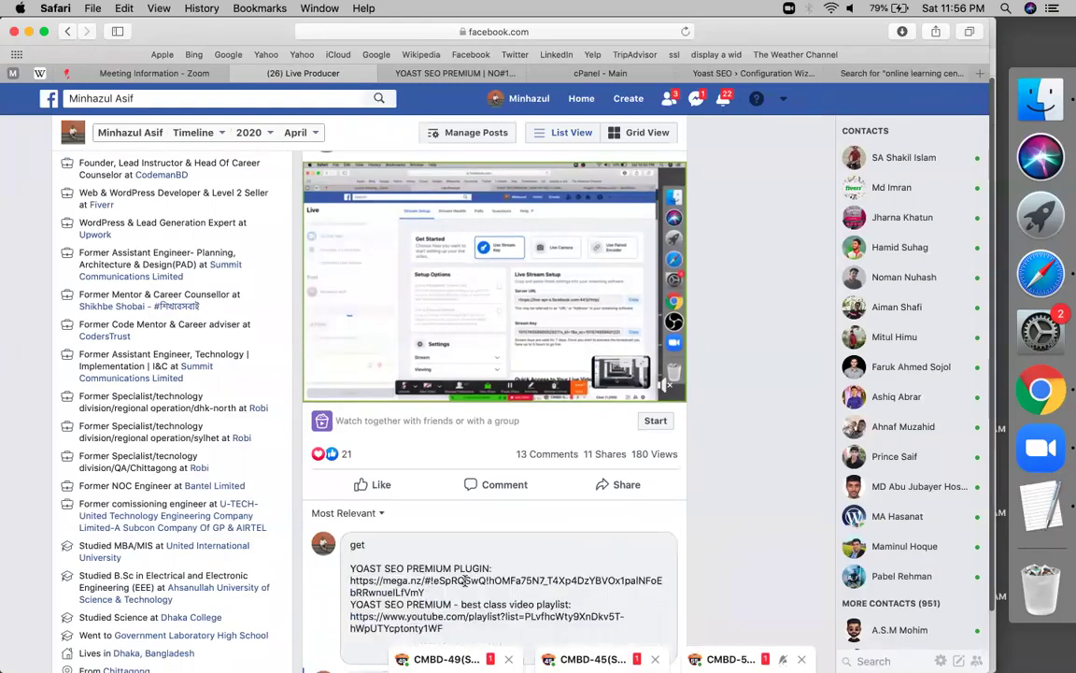
{"action": "key", "text": "shift+Return"}
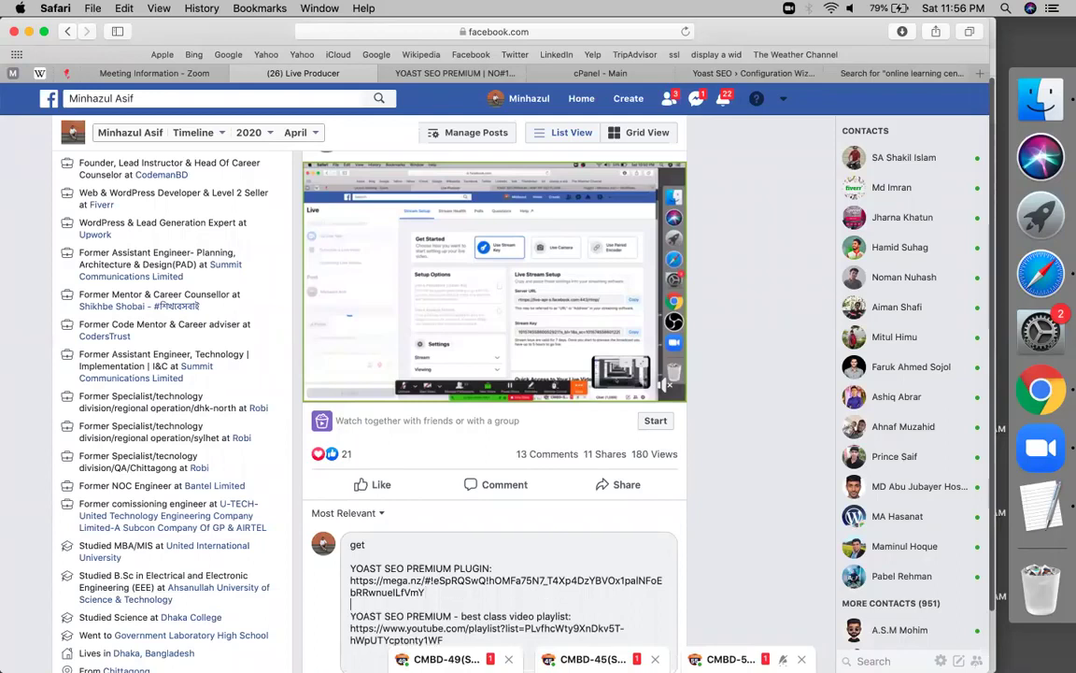
{"action": "scroll", "coordinate": [470, 580], "scroll_direction": "down", "scroll_amount": 2}
{"action": "scroll", "coordinate": [574, 537], "scroll_direction": "down", "scroll_amount": 1}
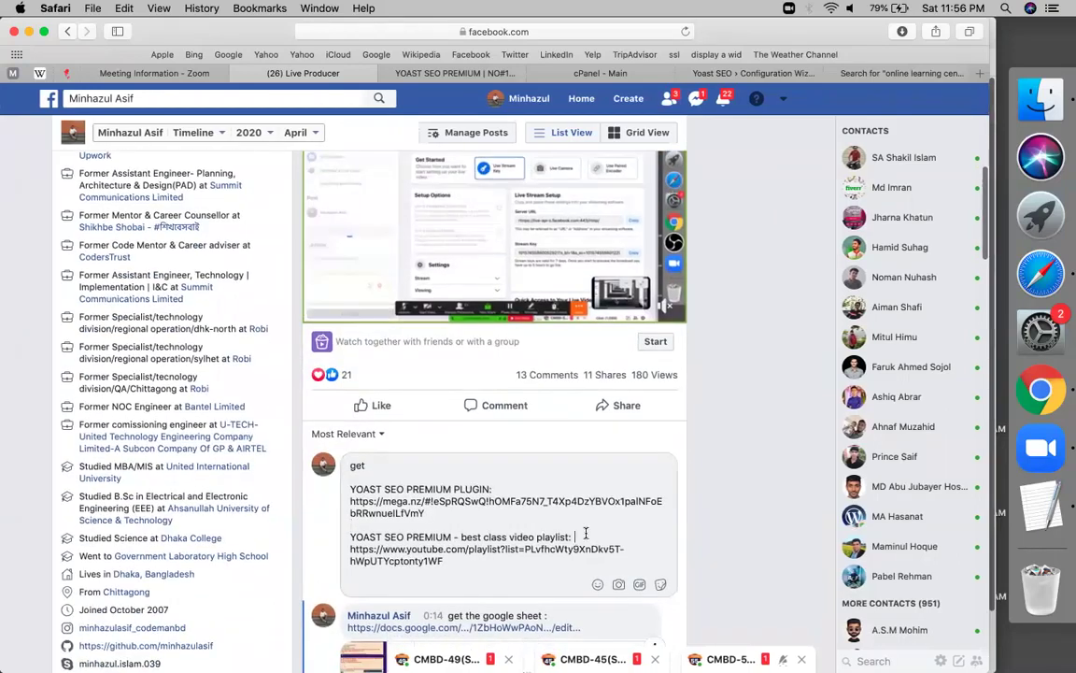
{"action": "type", "text": "--------"}
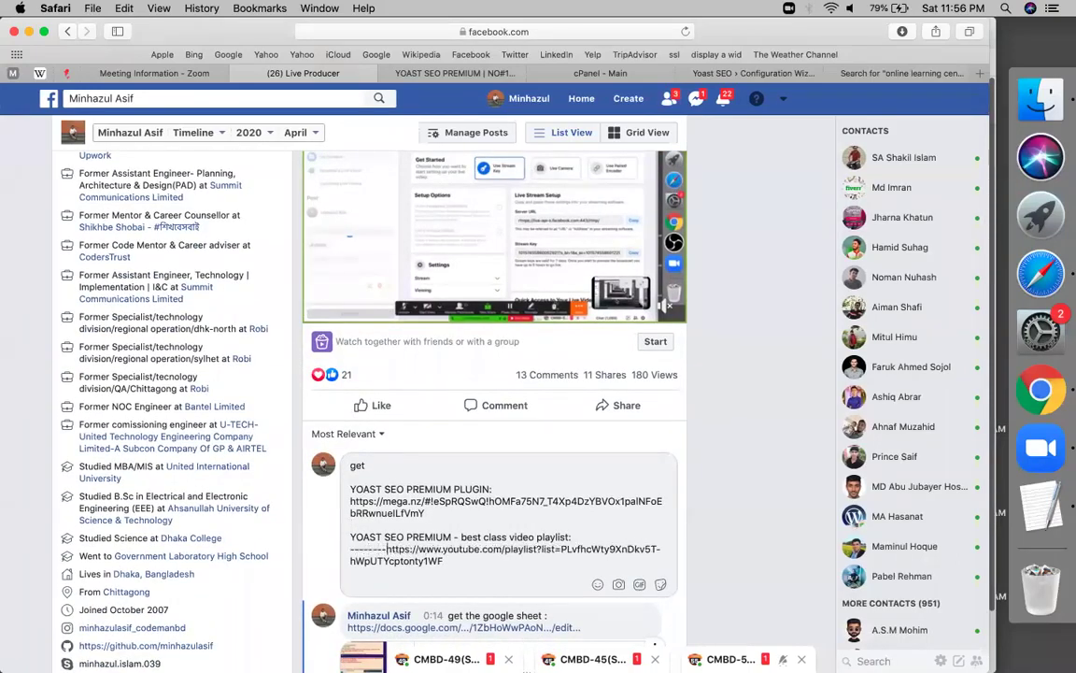
{"action": "key", "text": "shift+Return"}
{"action": "left_click", "coordinate": [546, 536]}
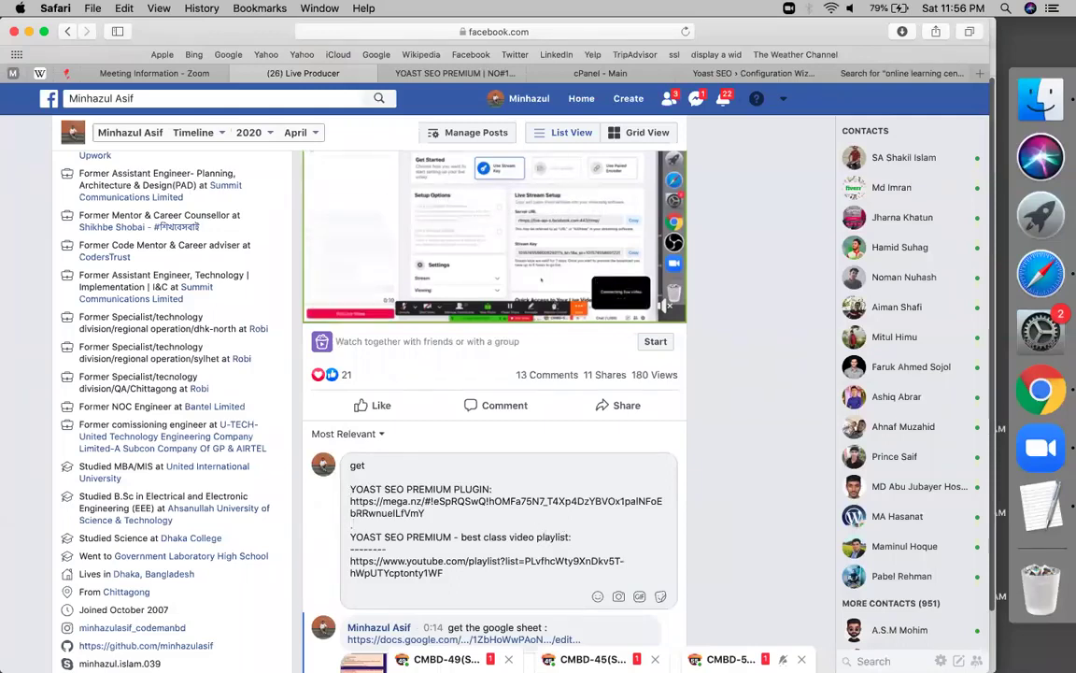
{"action": "key", "text": "Return"}
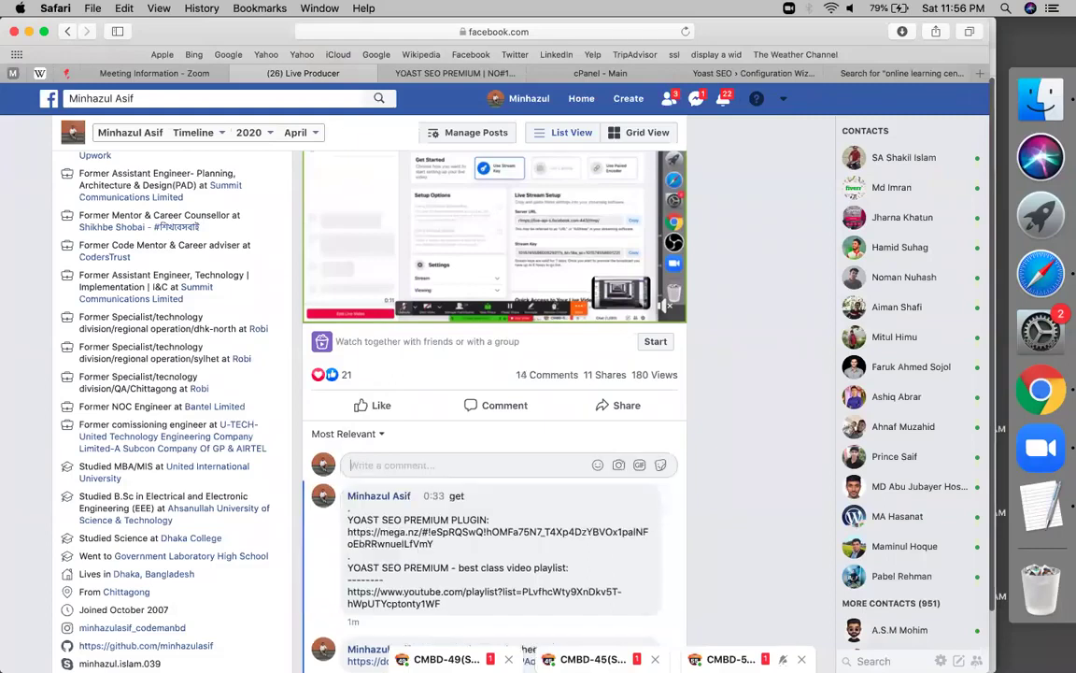
{"action": "scroll", "coordinate": [628, 531], "scroll_direction": "down", "scroll_amount": 10}
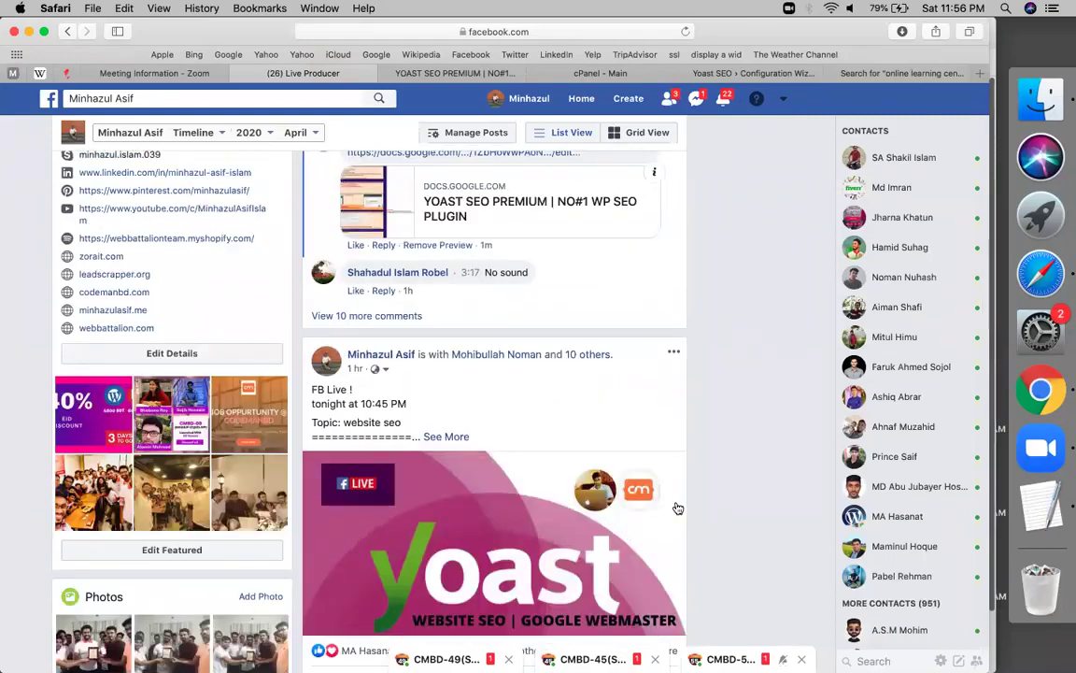
In the Yoast wizard's Environment step, choose Option A (site live, ready to index) and continue
{"action": "left_click", "coordinate": [732, 77]}
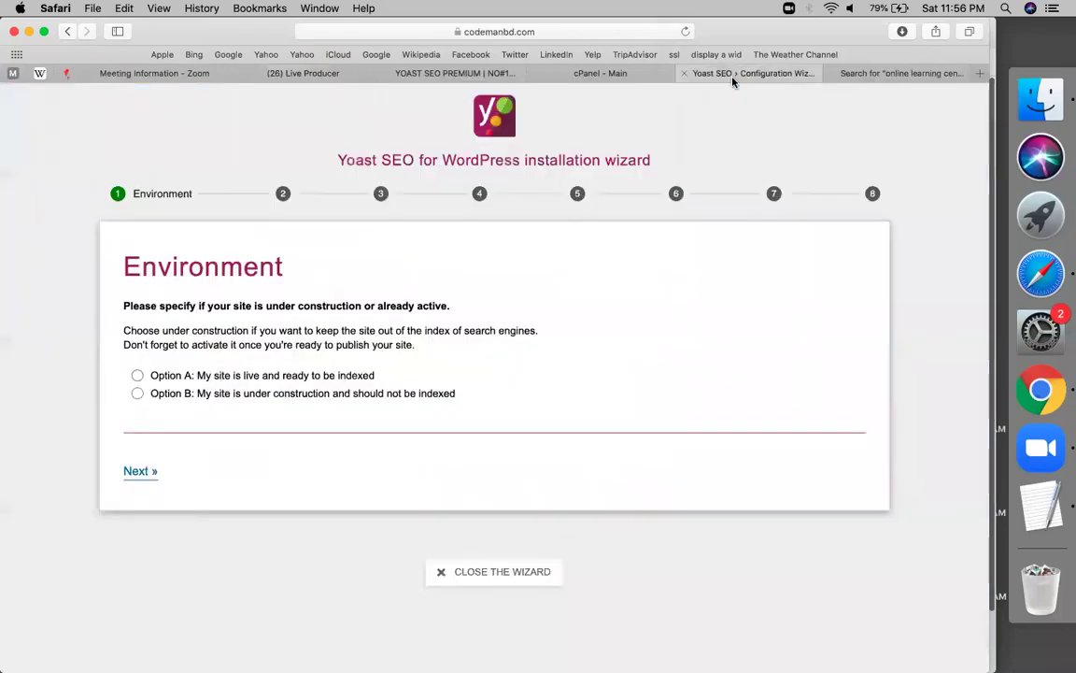
{"action": "left_click", "coordinate": [169, 374]}
{"action": "left_click", "coordinate": [140, 471]}
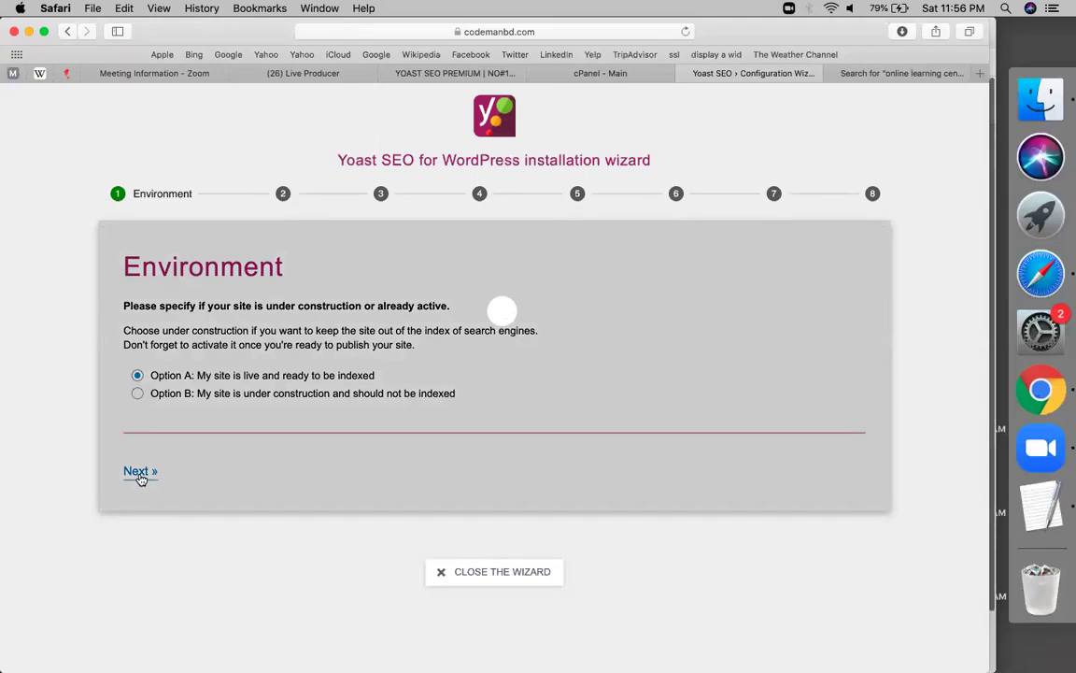
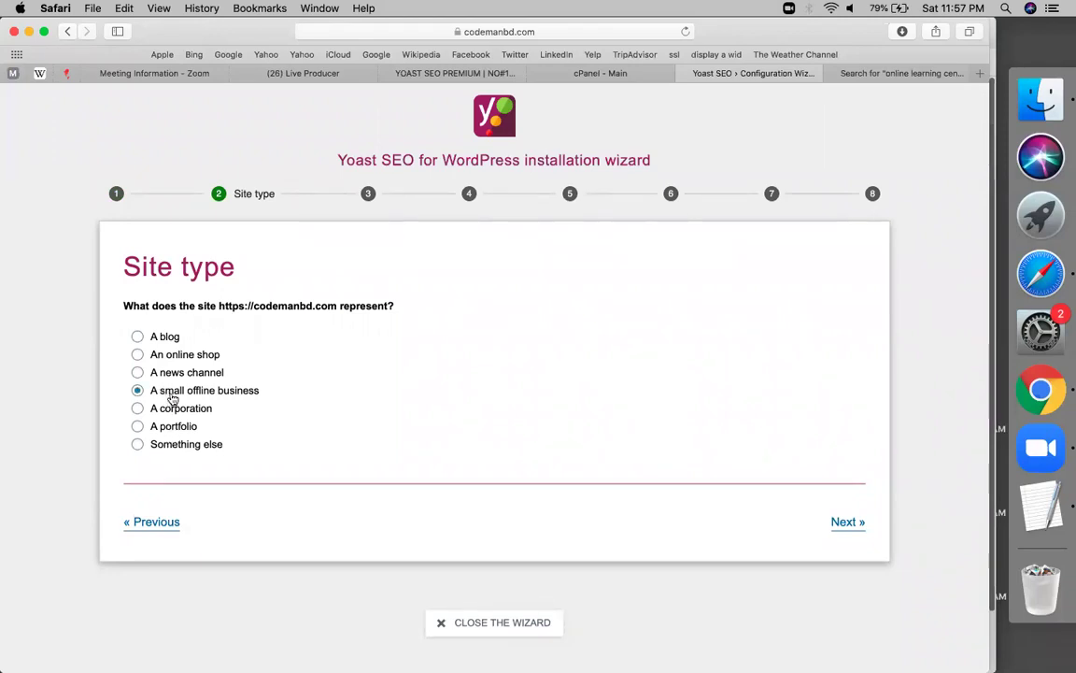
Mark the site as representing an organization and name it Codemanbd
{"action": "left_click", "coordinate": [161, 355]}
{"action": "left_click", "coordinate": [853, 525]}
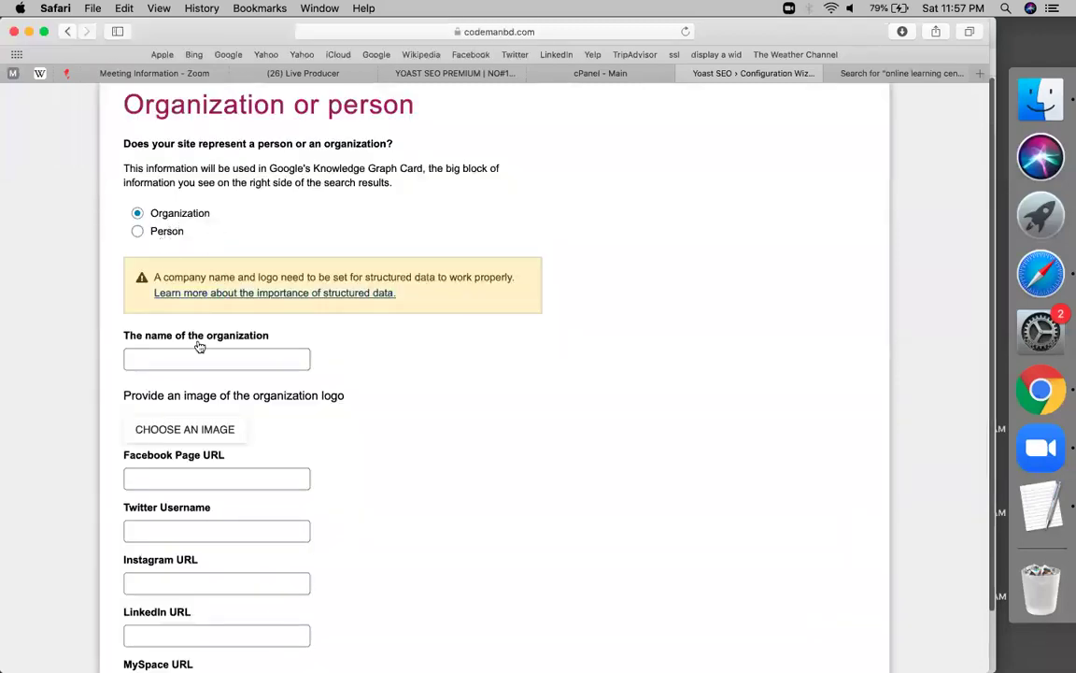
{"action": "left_click", "coordinate": [172, 360]}
{"action": "type", "text": "Codemanbd"}
Open the organization logo image picker on its Upload Files tab
{"action": "scroll", "coordinate": [199, 336], "scroll_direction": "down", "scroll_amount": 2}
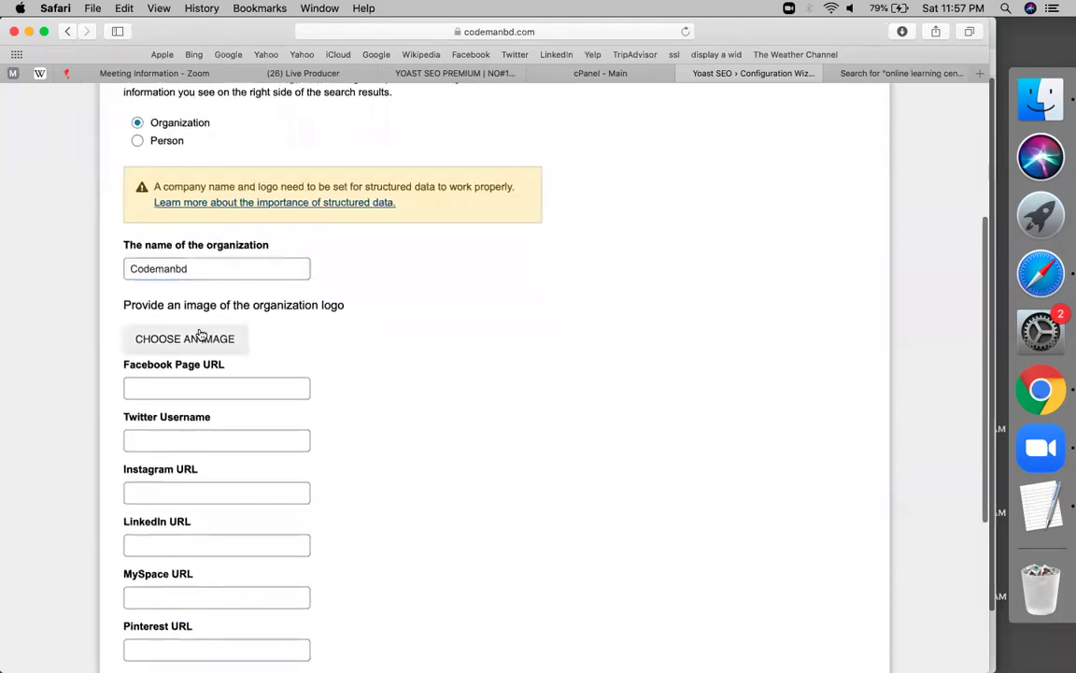
{"action": "left_click", "coordinate": [199, 336]}
{"action": "left_click", "coordinate": [77, 157]}
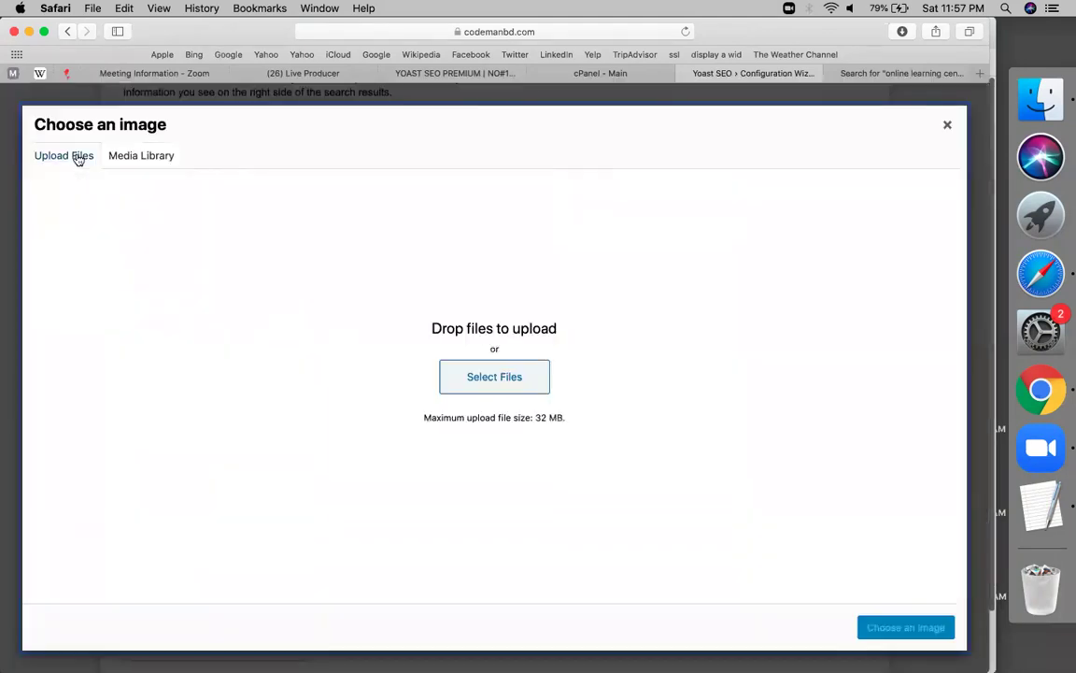
Pick the orange cm logo codemanbd.png from the Media Library as the organization logo
{"action": "left_click", "coordinate": [120, 158]}
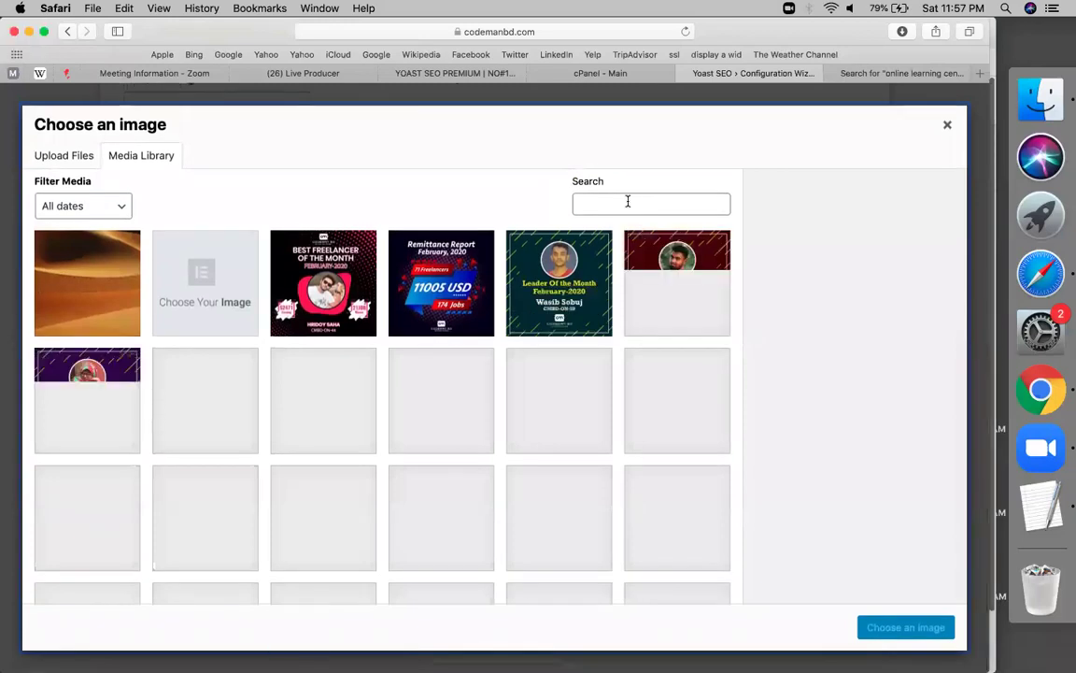
{"action": "scroll", "coordinate": [517, 320], "scroll_direction": "down", "scroll_amount": 10}
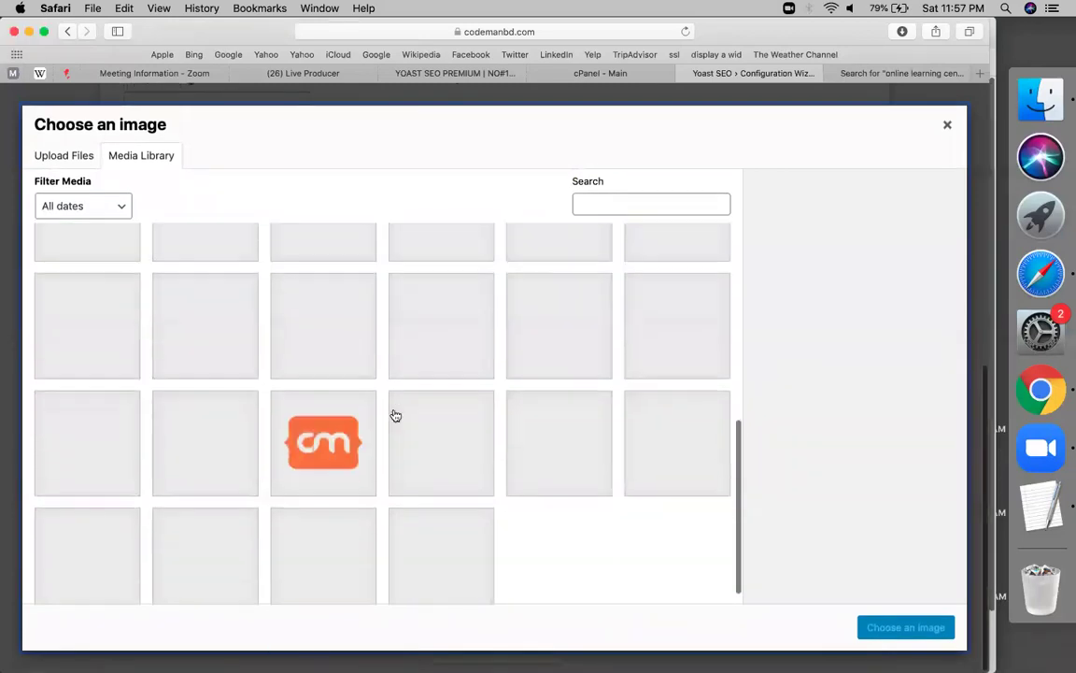
{"action": "left_click", "coordinate": [323, 439]}
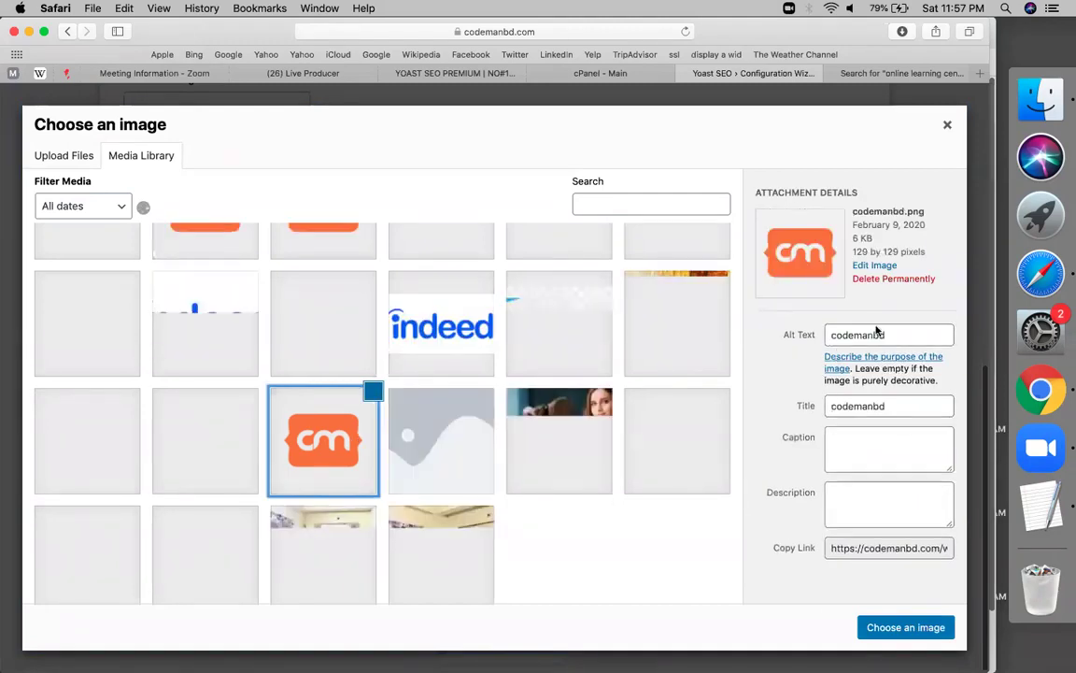
{"action": "scroll", "coordinate": [499, 423], "scroll_direction": "up", "scroll_amount": 3}
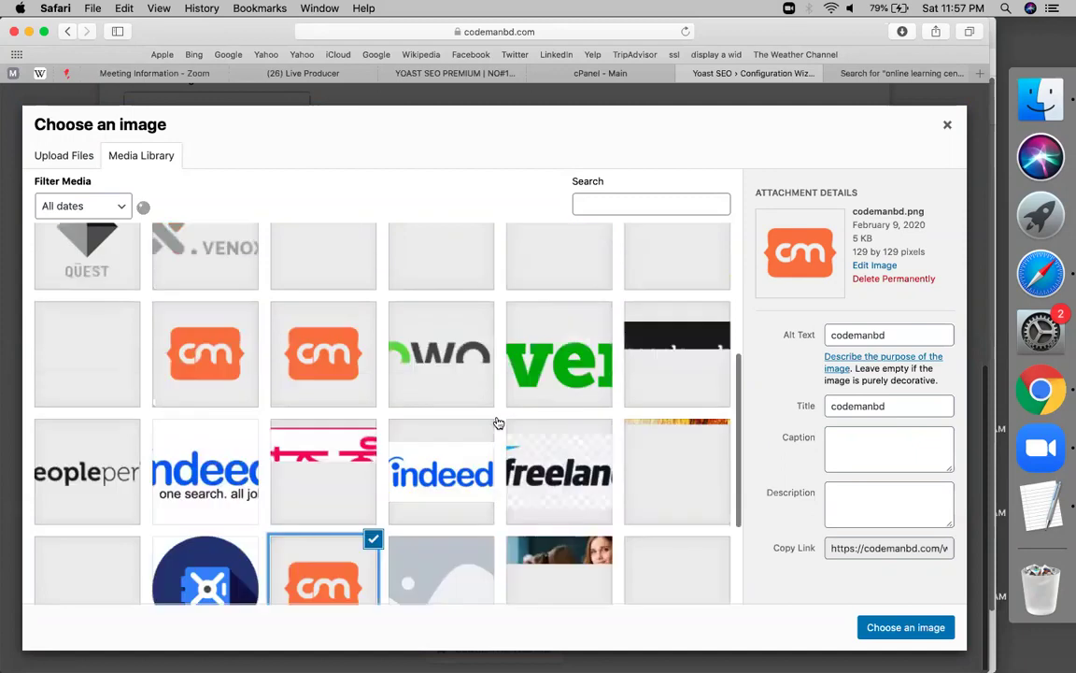
{"action": "left_click", "coordinate": [311, 357]}
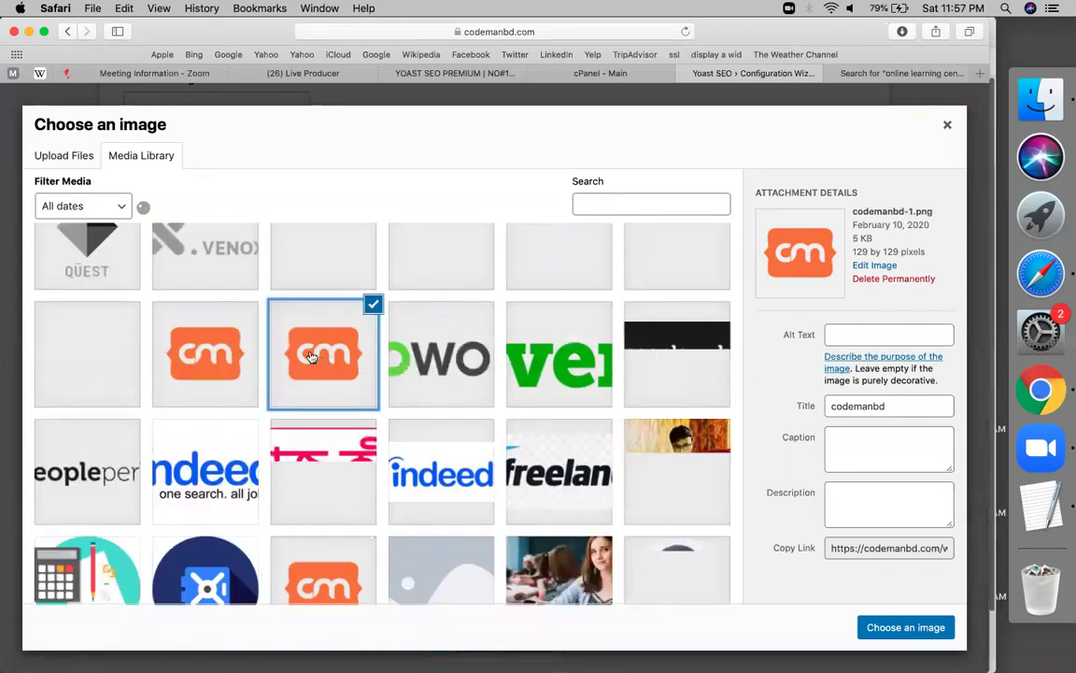
{"action": "scroll", "coordinate": [315, 512], "scroll_direction": "down", "scroll_amount": 1}
{"action": "left_click", "coordinate": [318, 523]}
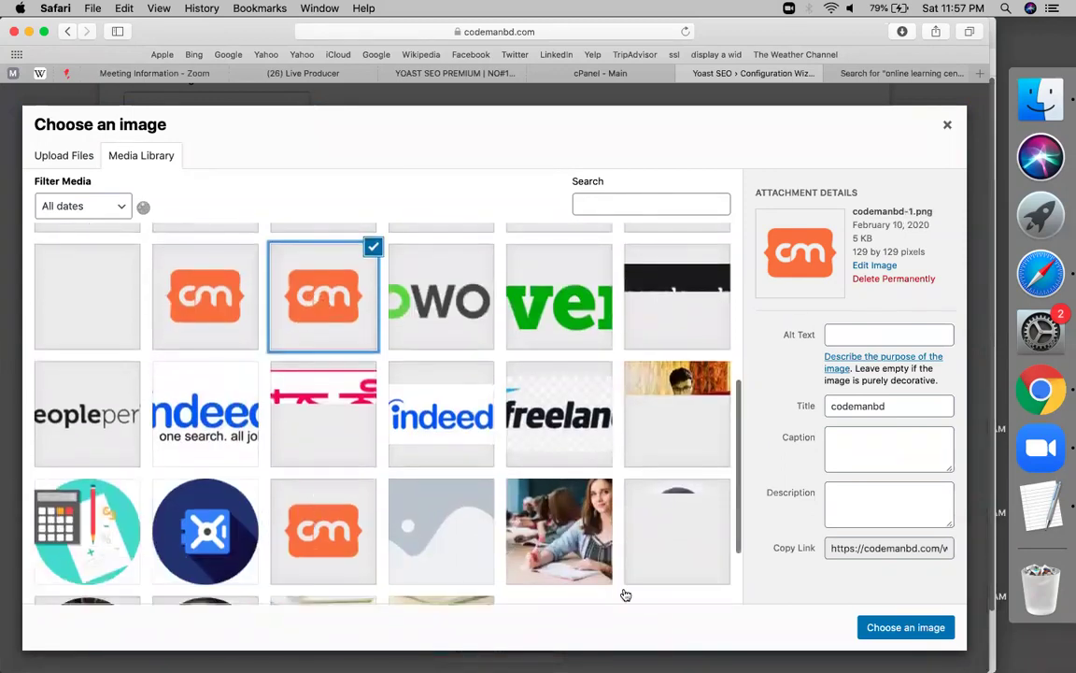
{"action": "left_click", "coordinate": [878, 627]}
{"action": "scroll", "coordinate": [280, 317], "scroll_direction": "down", "scroll_amount": 3}
{"action": "left_click", "coordinate": [218, 292]}
{"action": "type", "text": "www.fb.com/codemanbd"}
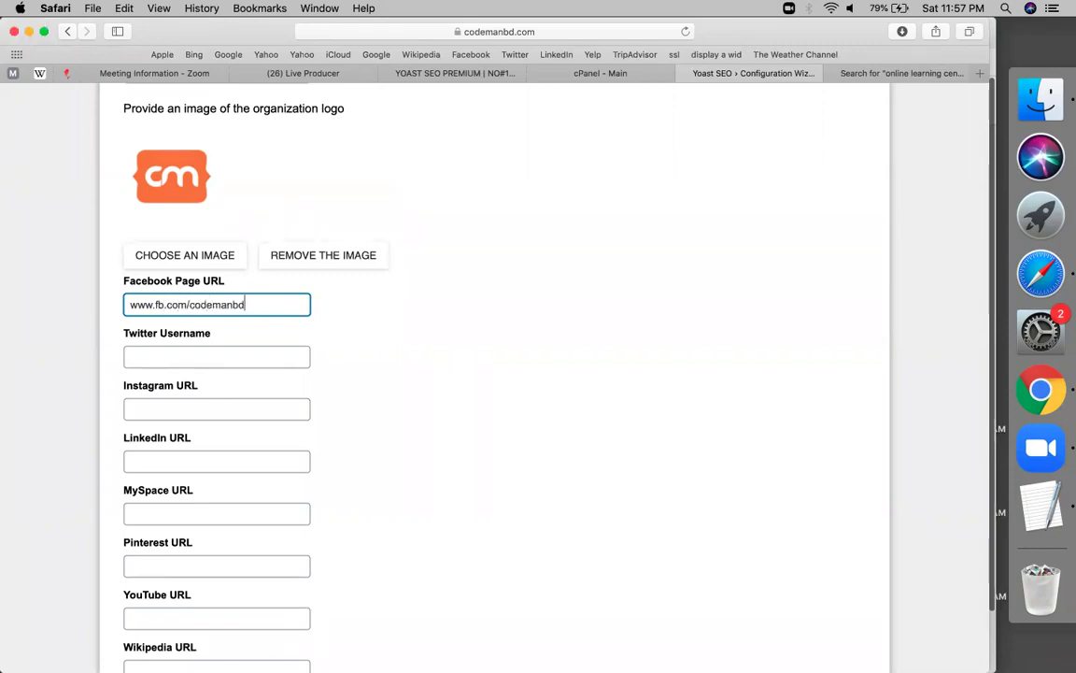
{"action": "key", "text": "super+a"}
{"action": "key", "text": "super+c"}
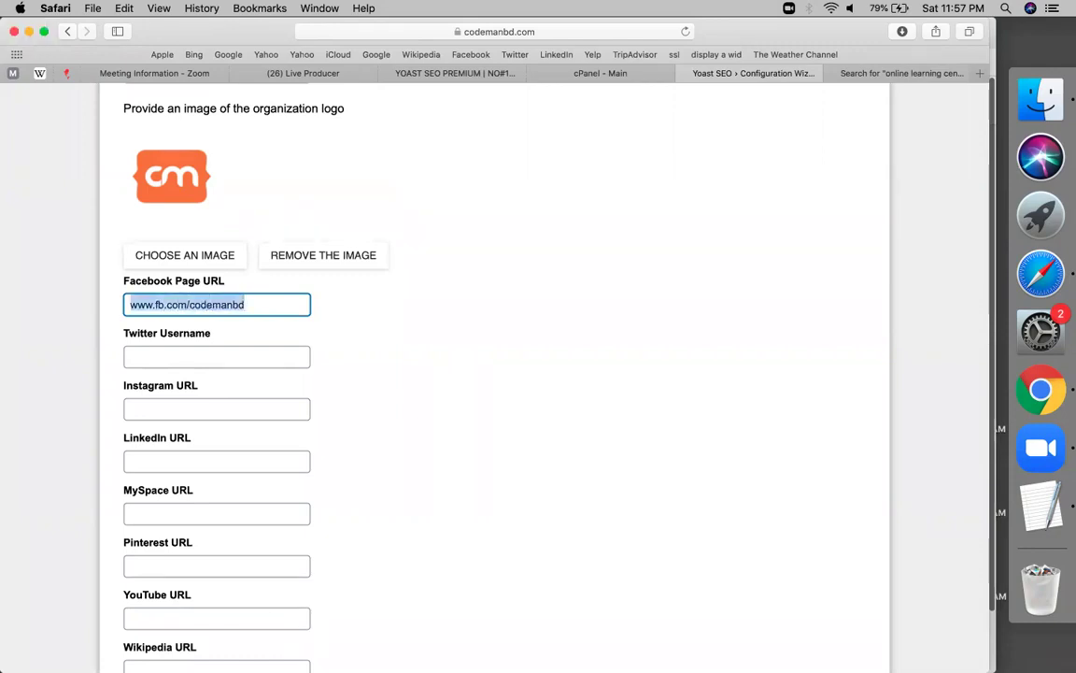
Add the organization's Instagram profile URL and continue to the search visibility step
{"action": "left_click", "coordinate": [167, 402]}
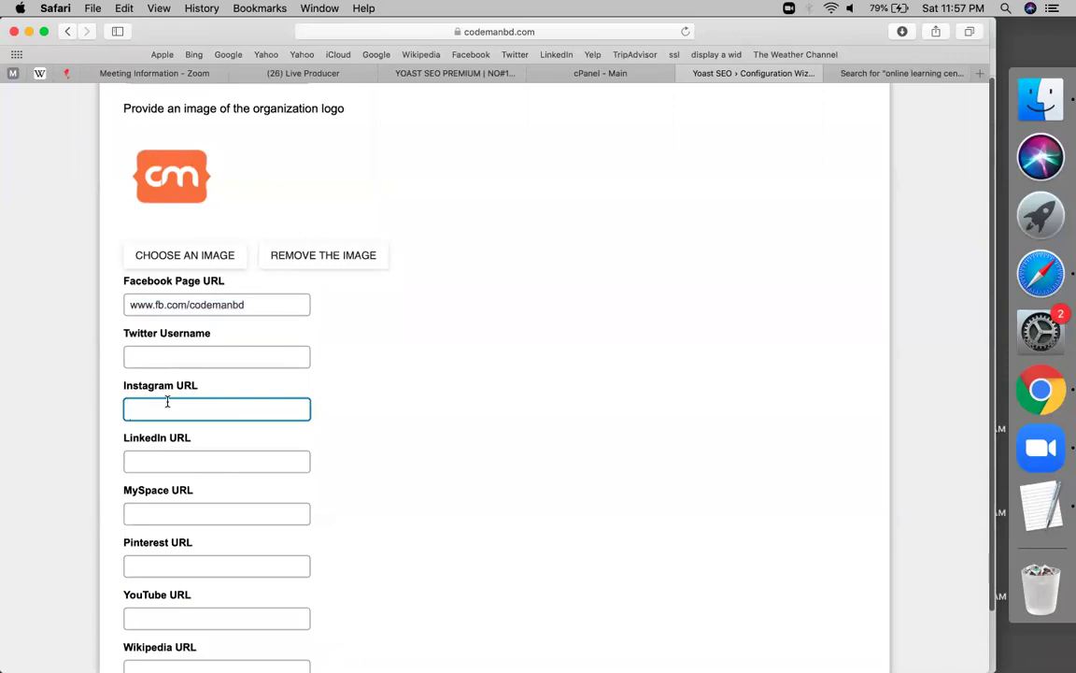
{"action": "key", "text": "super+v"}
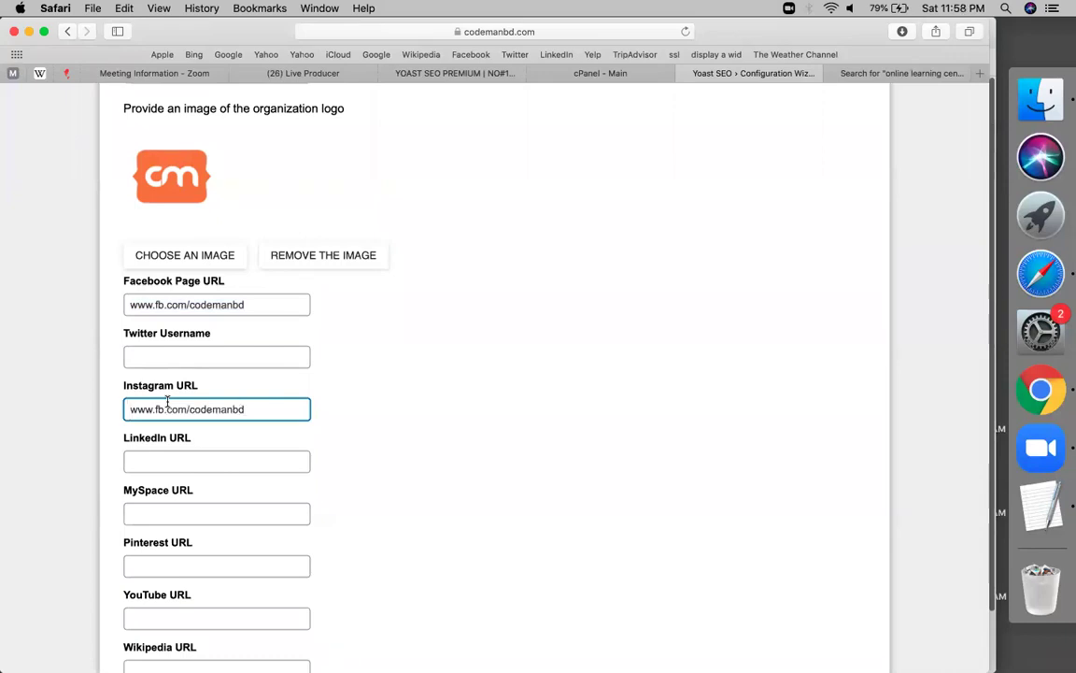
{"action": "key", "text": "shift+Left"}
{"action": "key", "text": "shift+Left"}
{"action": "type", "text": "instagram.co"}
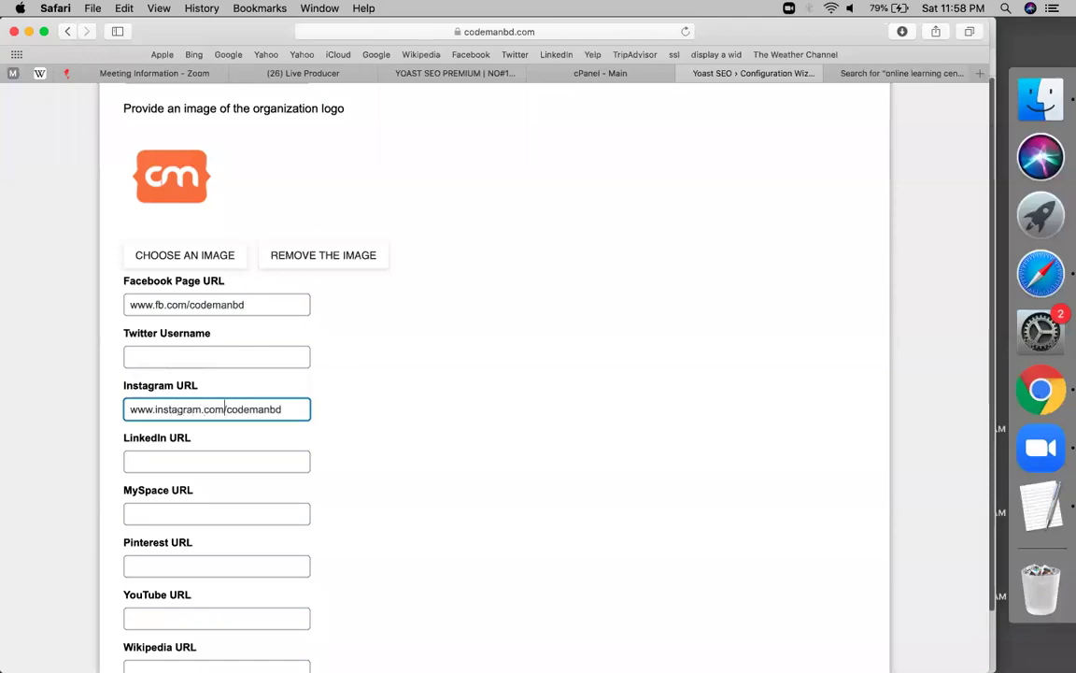
{"action": "type", "text": "m/minhazulasif_"}
{"action": "left_click", "coordinate": [318, 408]}
{"action": "scroll", "coordinate": [318, 409], "scroll_direction": "down", "scroll_amount": 5}
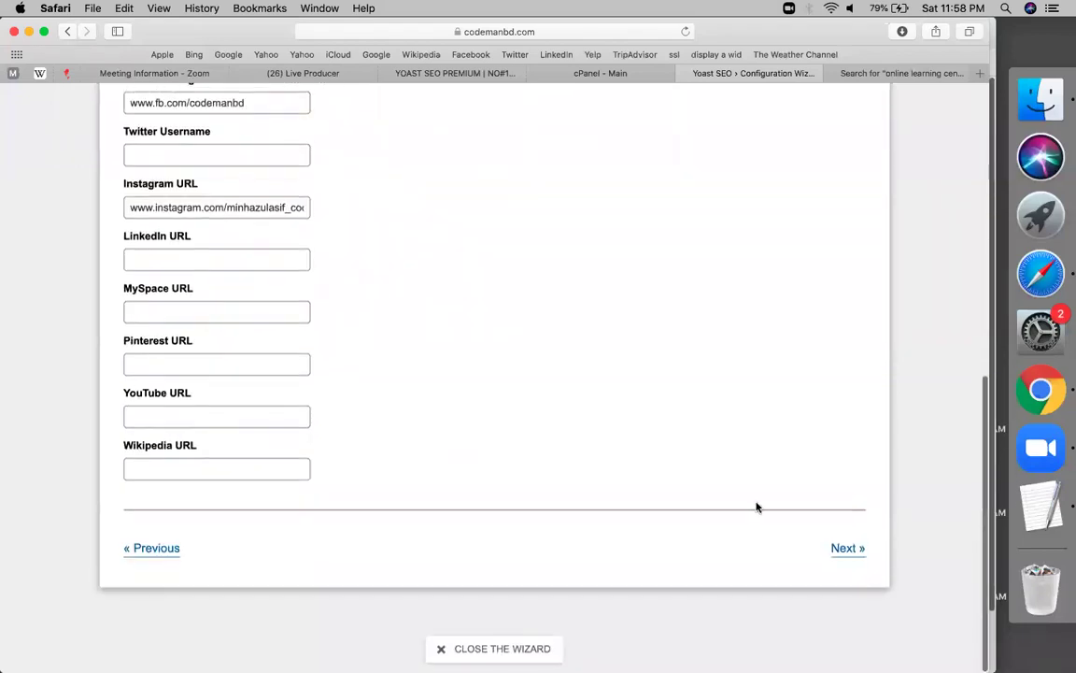
{"action": "left_click", "coordinate": [841, 548]}
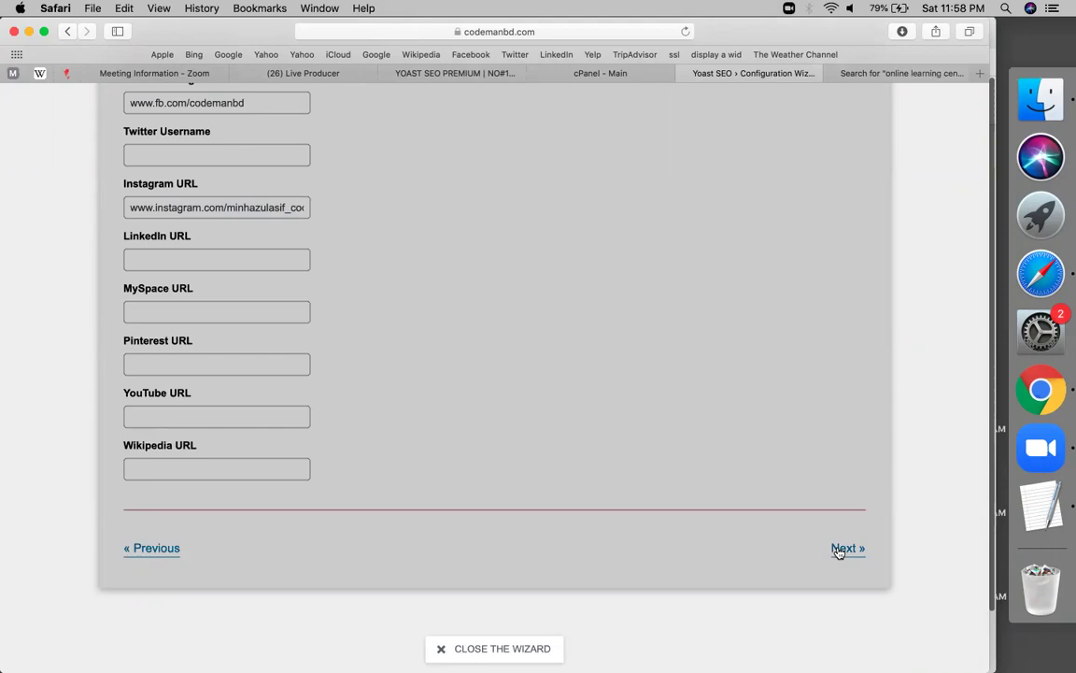
{"action": "scroll", "coordinate": [332, 457], "scroll_direction": "down", "scroll_amount": 8}
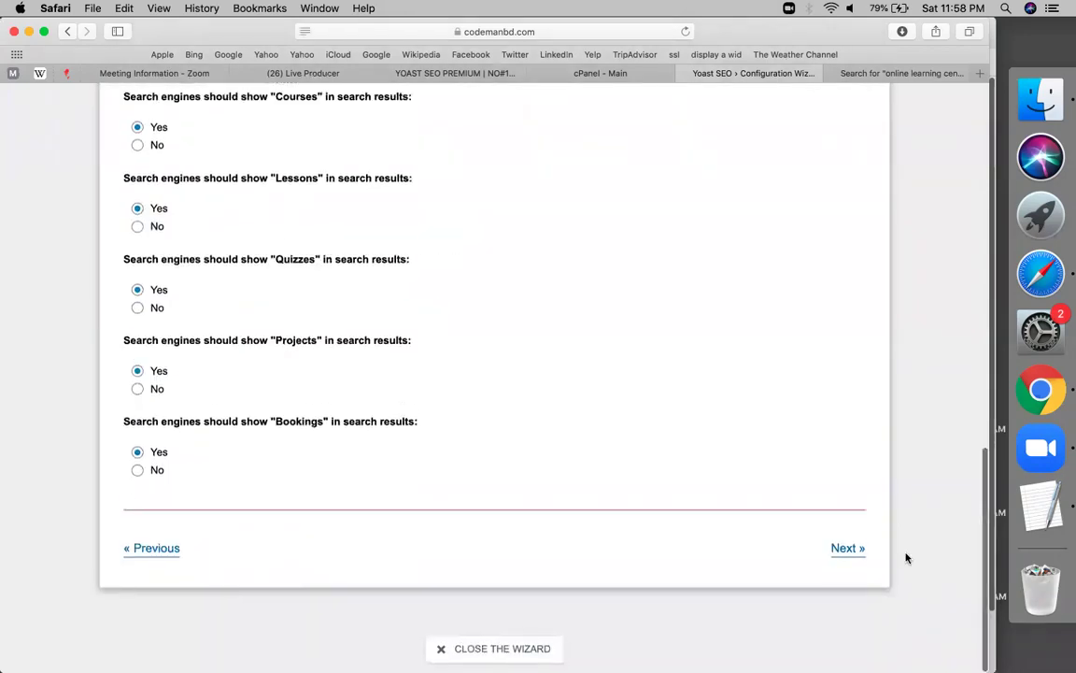
Pass the visibility and authors steps, naming the website 'Codemanbd Education | online learning & freelancing institute'
{"action": "left_click", "coordinate": [843, 551]}
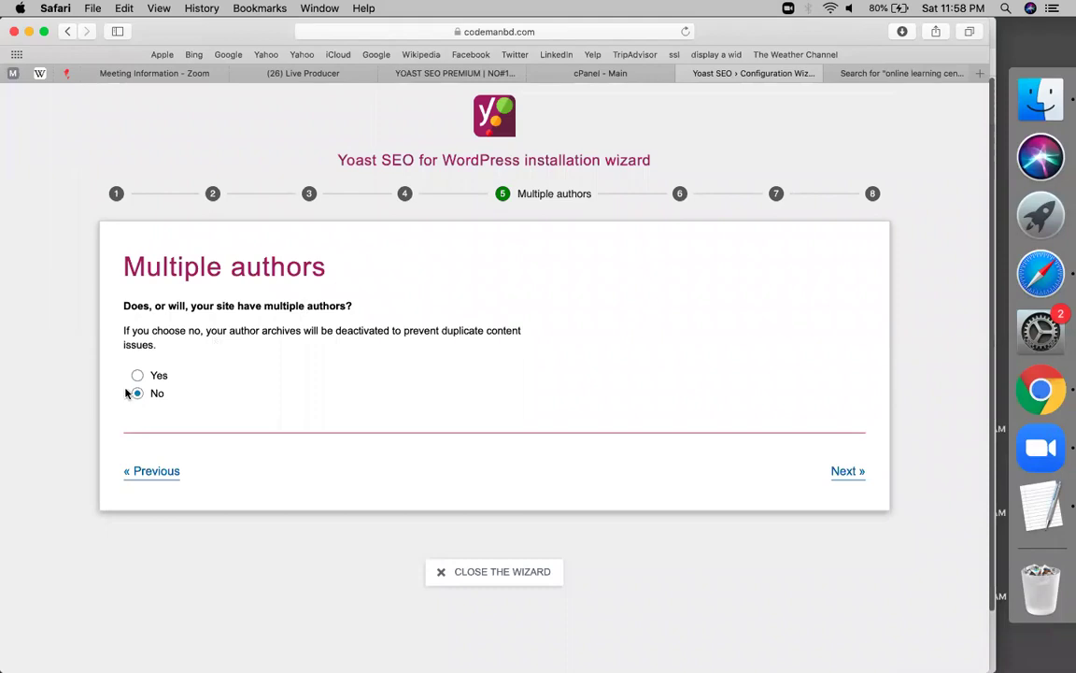
{"action": "left_click", "coordinate": [847, 472]}
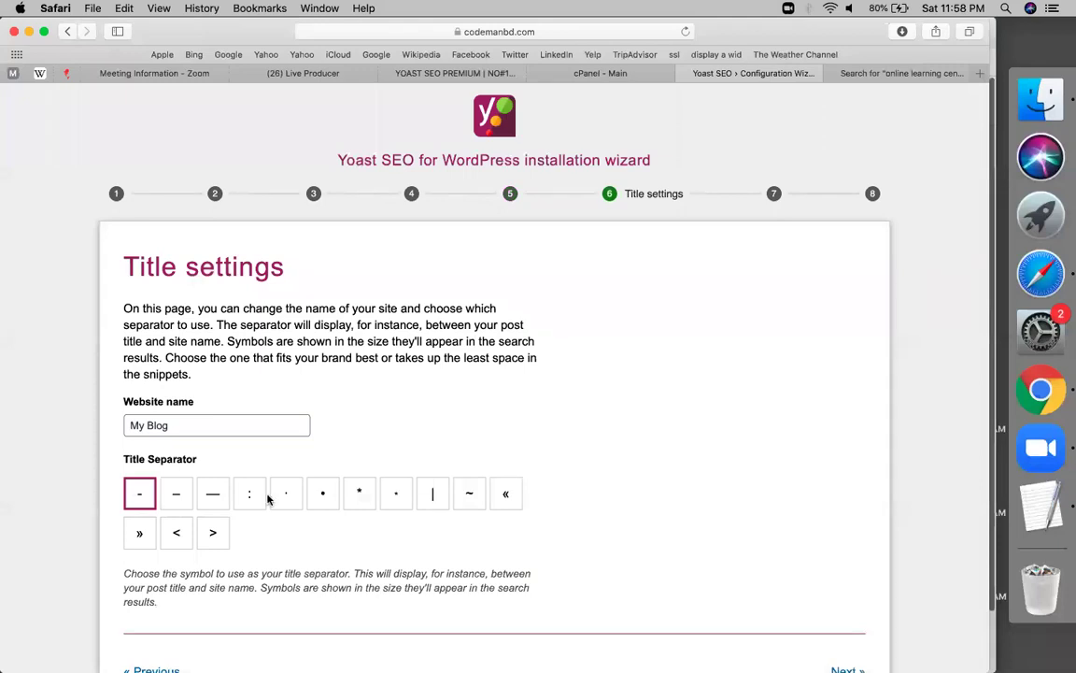
{"action": "triple_click", "coordinate": [234, 425]}
{"action": "type", "text": "Codeman"}
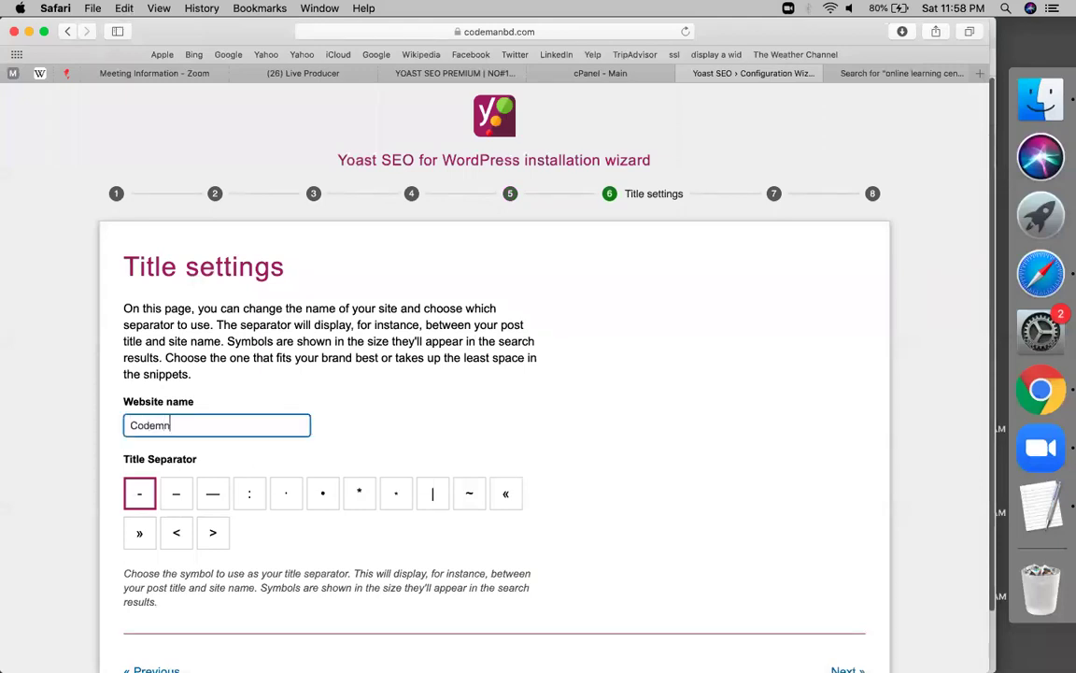
{"action": "type", "text": "bd Education"}
{"action": "scroll", "coordinate": [349, 392], "scroll_direction": "down", "scroll_amount": 2}
{"action": "type", "text": "| online "}
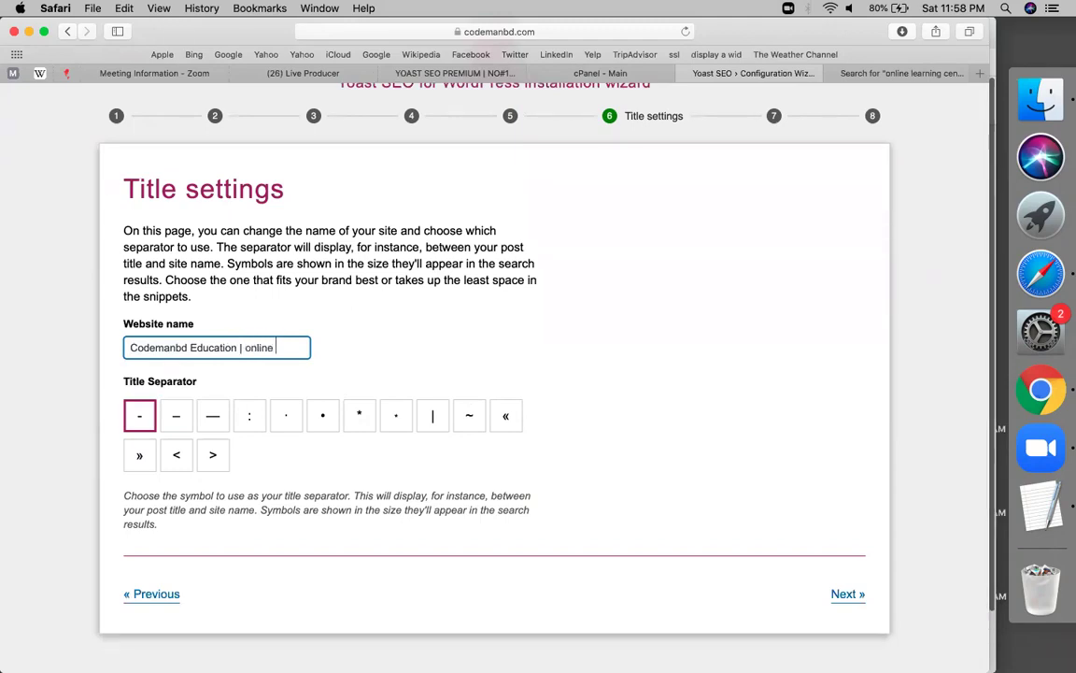
{"action": "type", "text": "lar"}
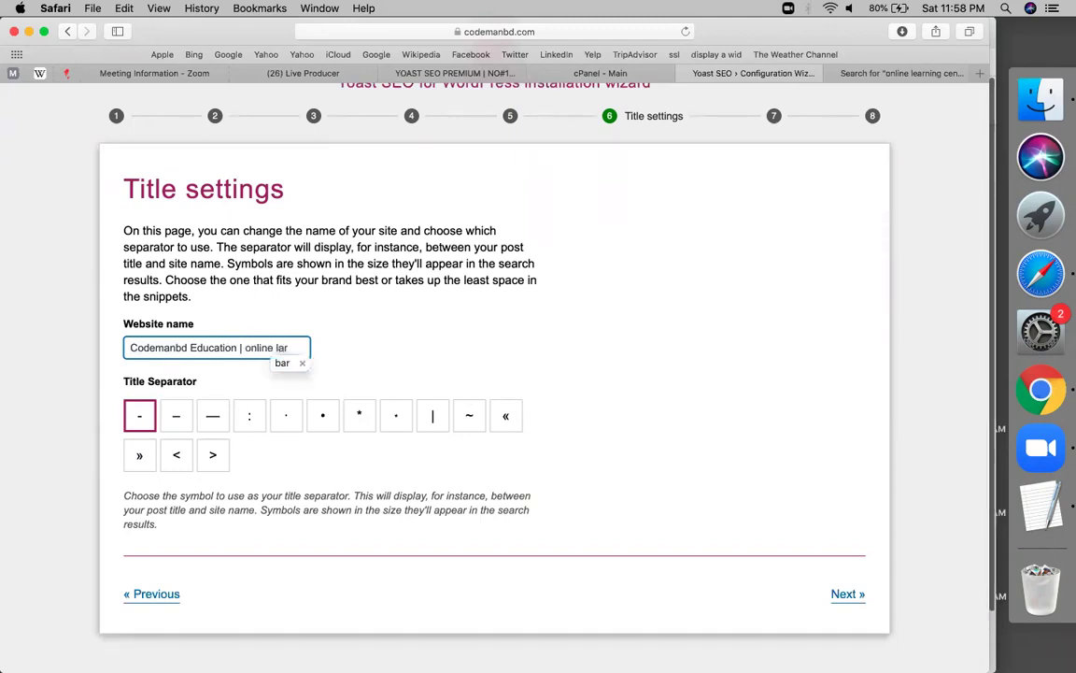
{"action": "key", "text": "BackSpace"}
{"action": "key", "text": "BackSpace"}
{"action": "key", "text": "BackSpace"}
{"action": "type", "text": "earning & fre"}
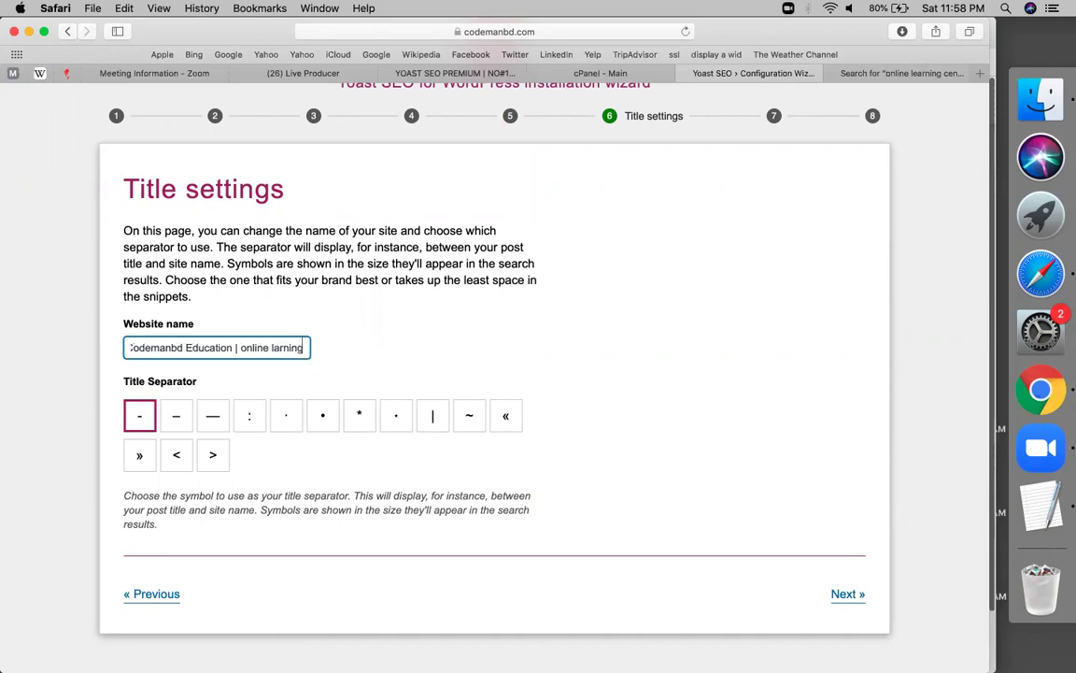
{"action": "type", "text": "elanc"}
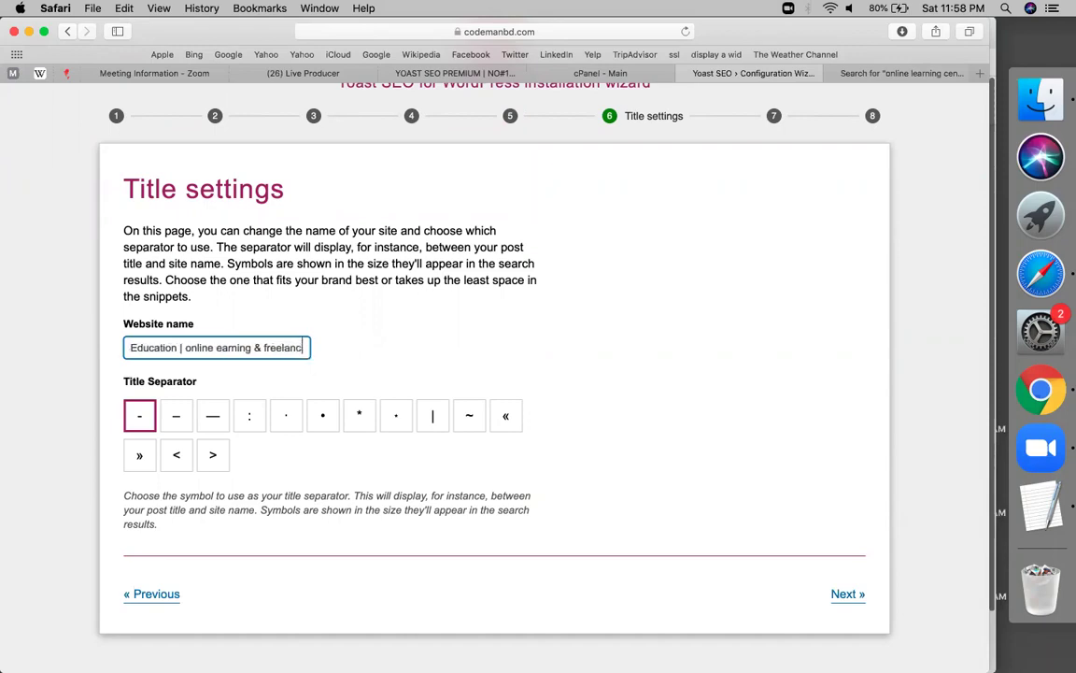
{"action": "type", "text": "ing institute"}
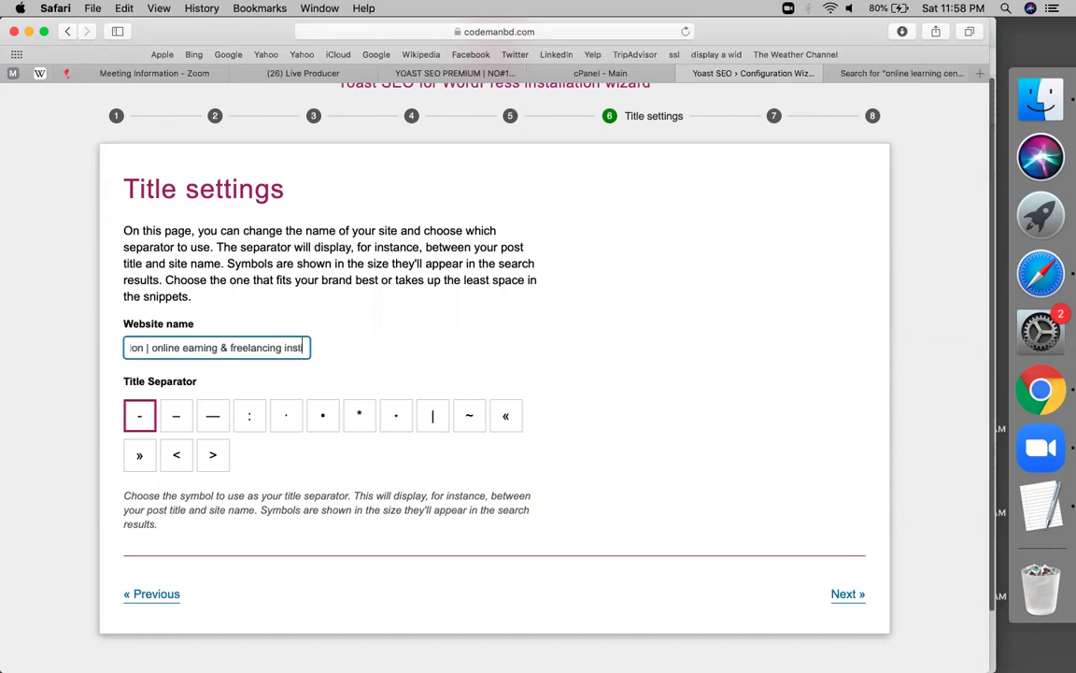
{"action": "scroll", "coordinate": [523, 425], "scroll_direction": "down", "scroll_amount": 1}
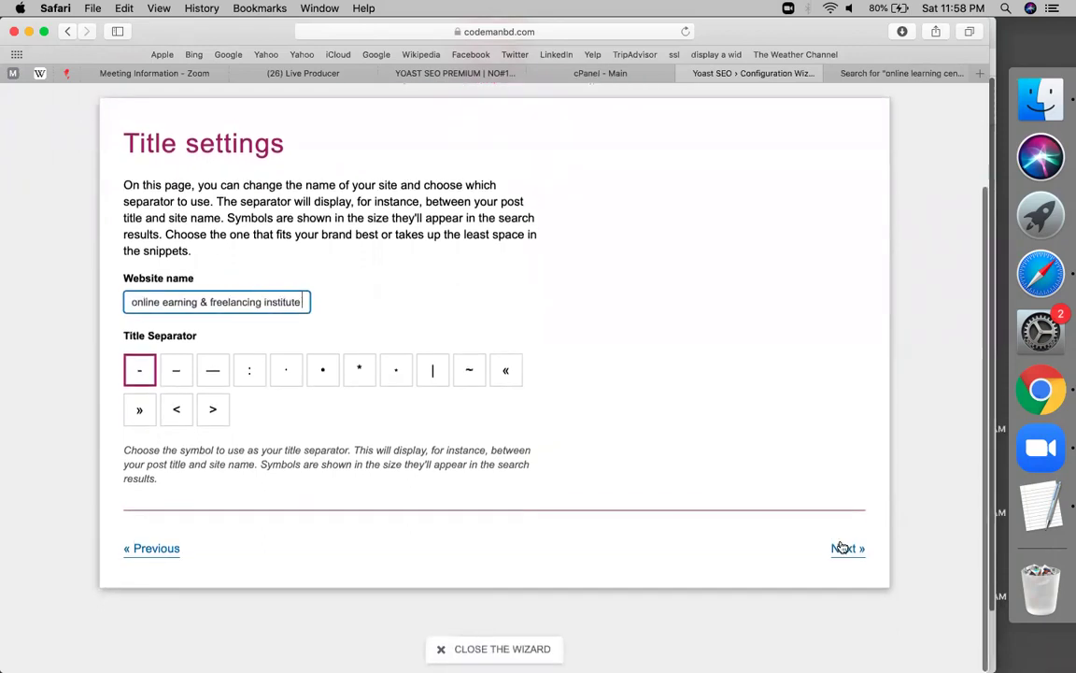
{"action": "left_click", "coordinate": [844, 548]}
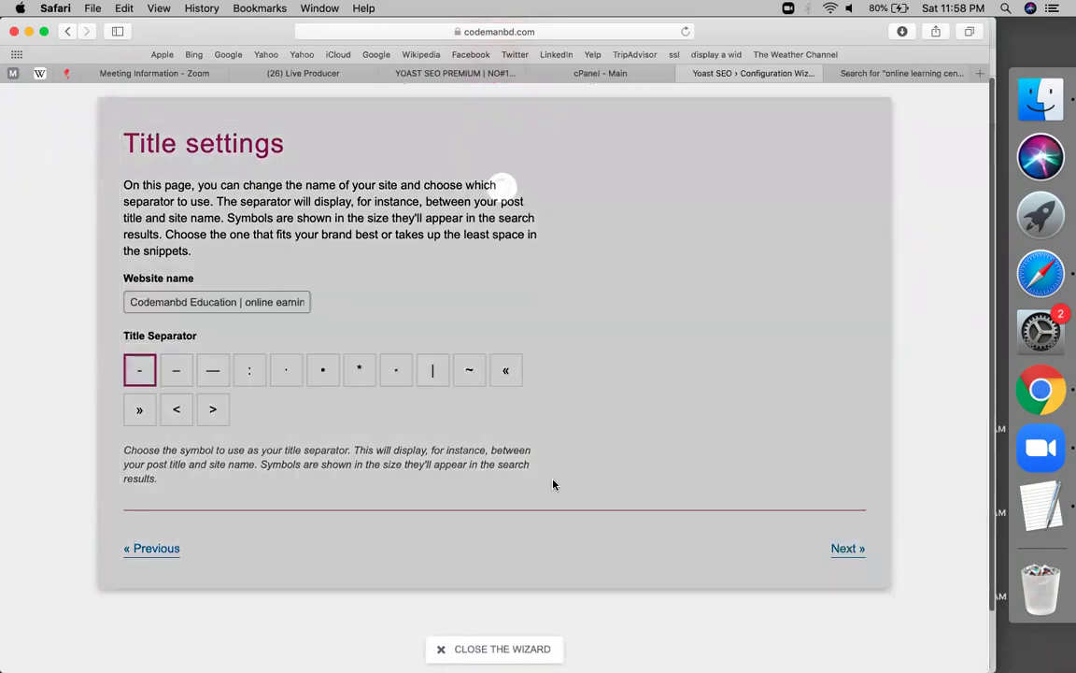
Finish the wizard at its Success page and switch to the YOAST SEO PREMIUM sheet
{"action": "scroll", "coordinate": [355, 483], "scroll_direction": "down", "scroll_amount": 7}
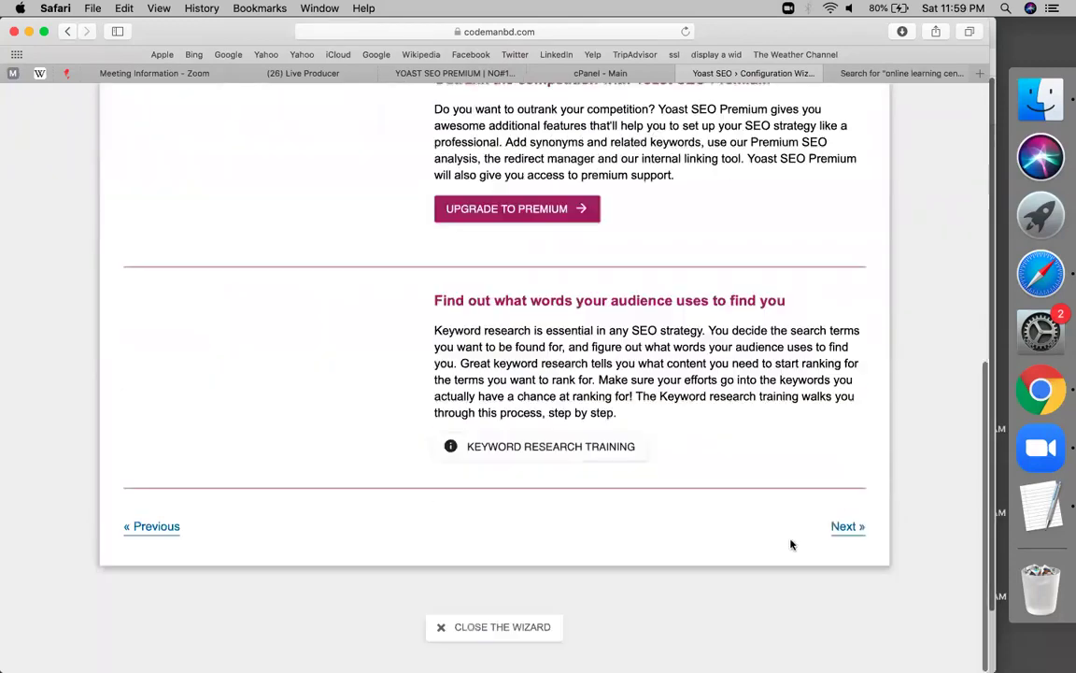
{"action": "left_click", "coordinate": [843, 550]}
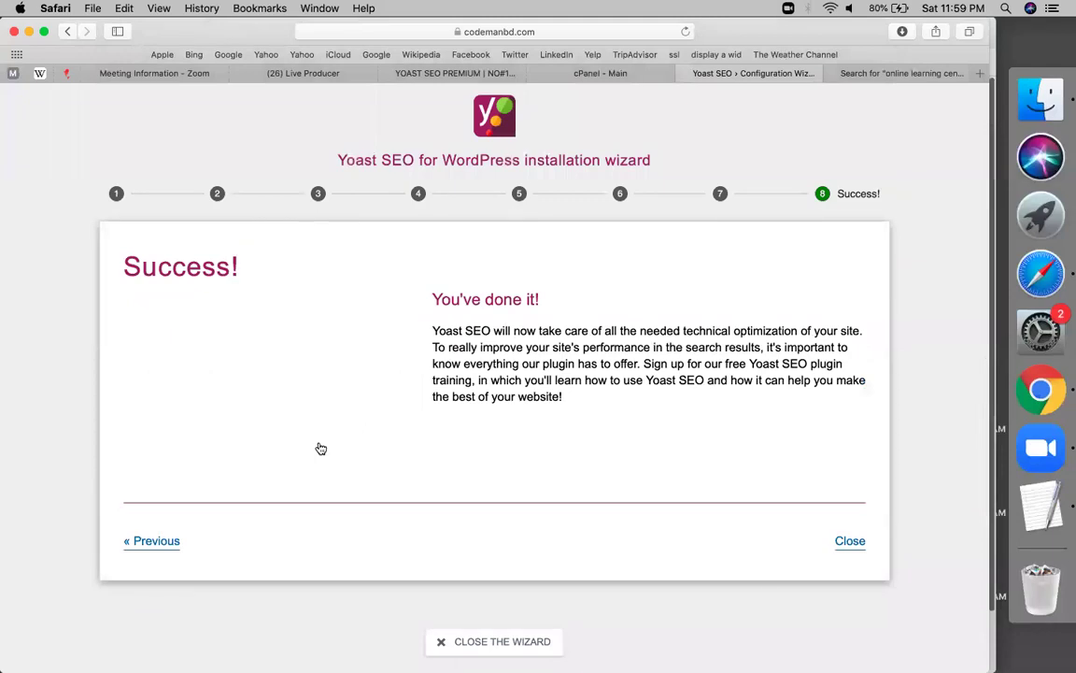
{"action": "left_click", "coordinate": [851, 542]}
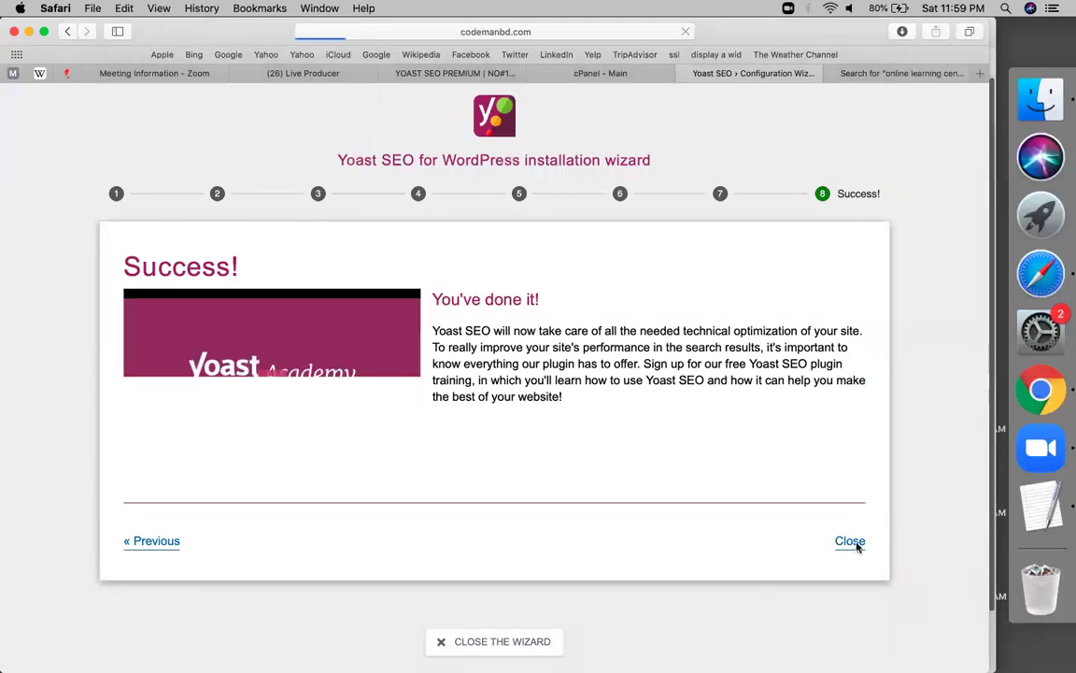
{"action": "left_click", "coordinate": [425, 73]}
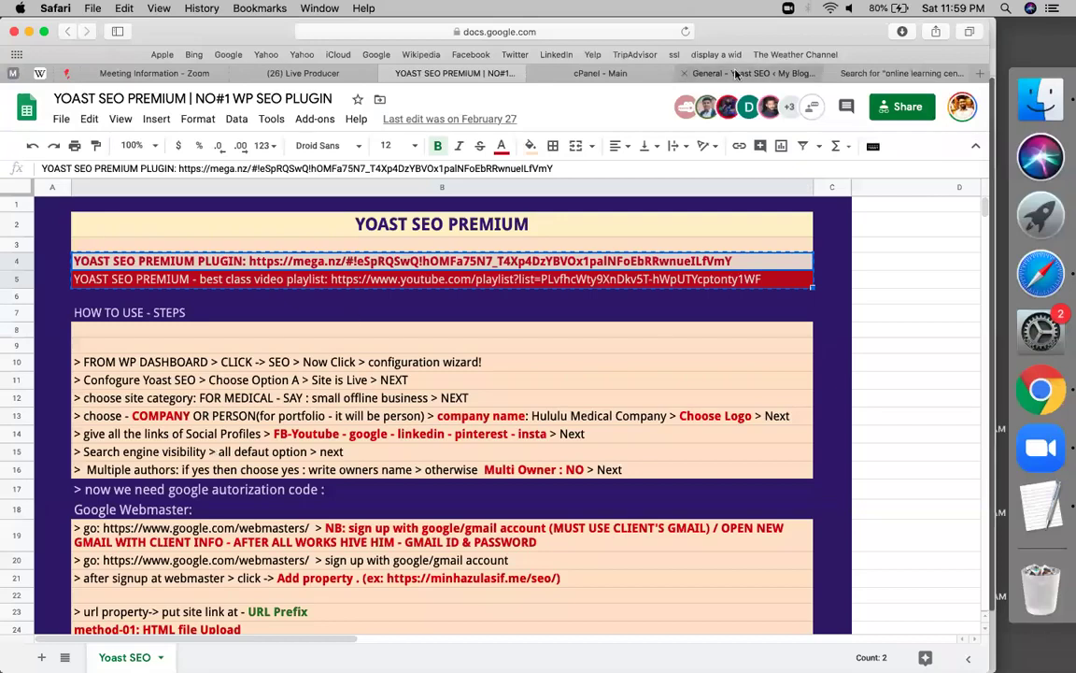
Skim the notes sheet down to PART-02 and PART-03, then return to Yoast's General settings
{"action": "left_click", "coordinate": [736, 73]}
{"action": "left_click", "coordinate": [458, 74]}
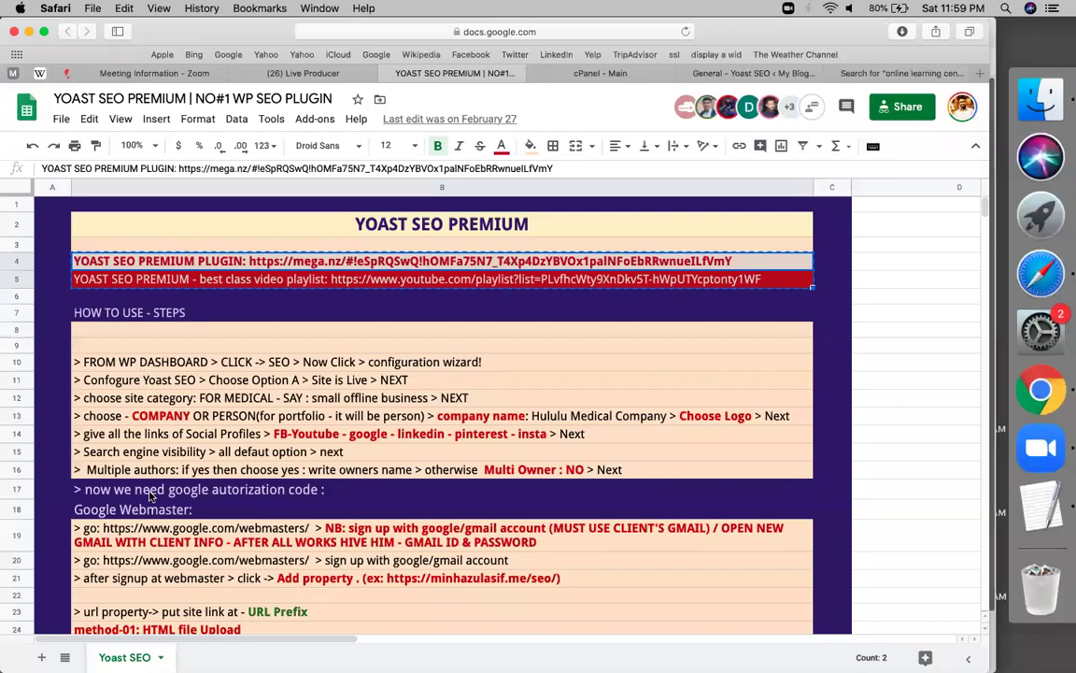
{"action": "scroll", "coordinate": [149, 495], "scroll_direction": "down", "scroll_amount": 3}
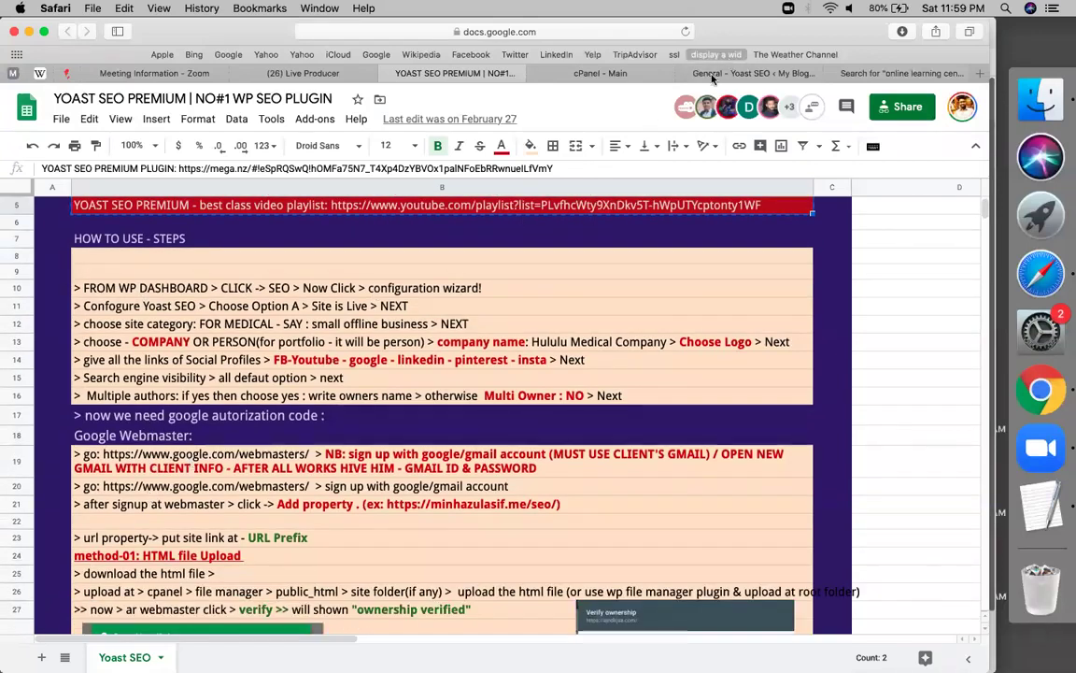
{"action": "scroll", "coordinate": [355, 336], "scroll_direction": "down", "scroll_amount": 15}
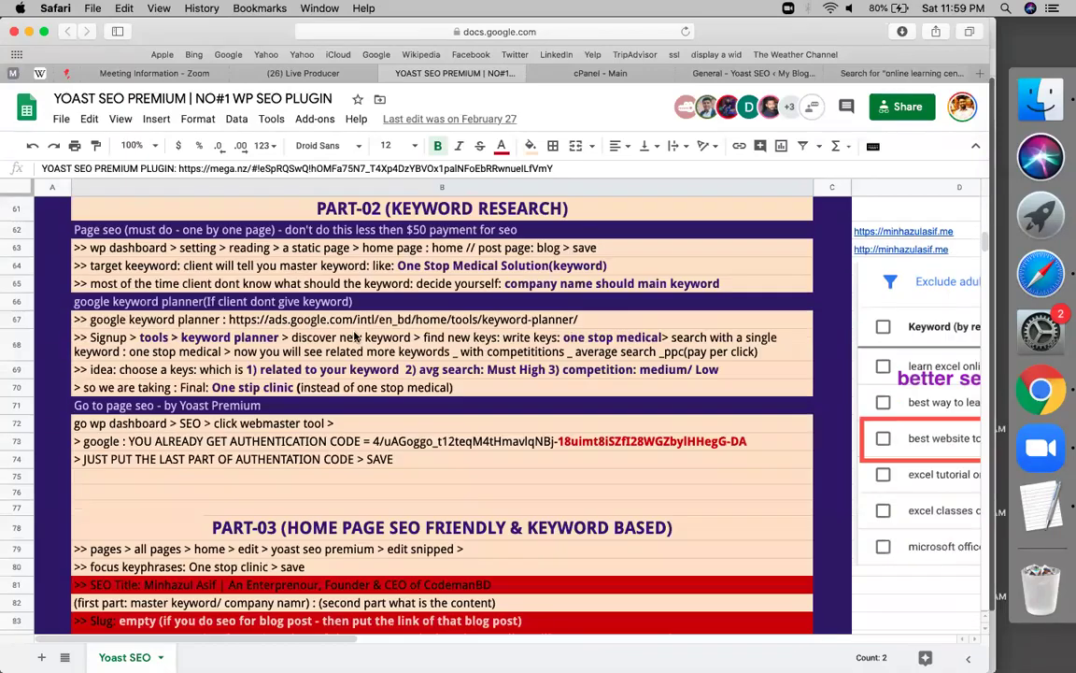
{"action": "scroll", "coordinate": [355, 336], "scroll_direction": "down", "scroll_amount": 6}
{"action": "scroll", "coordinate": [355, 336], "scroll_direction": "up", "scroll_amount": 3}
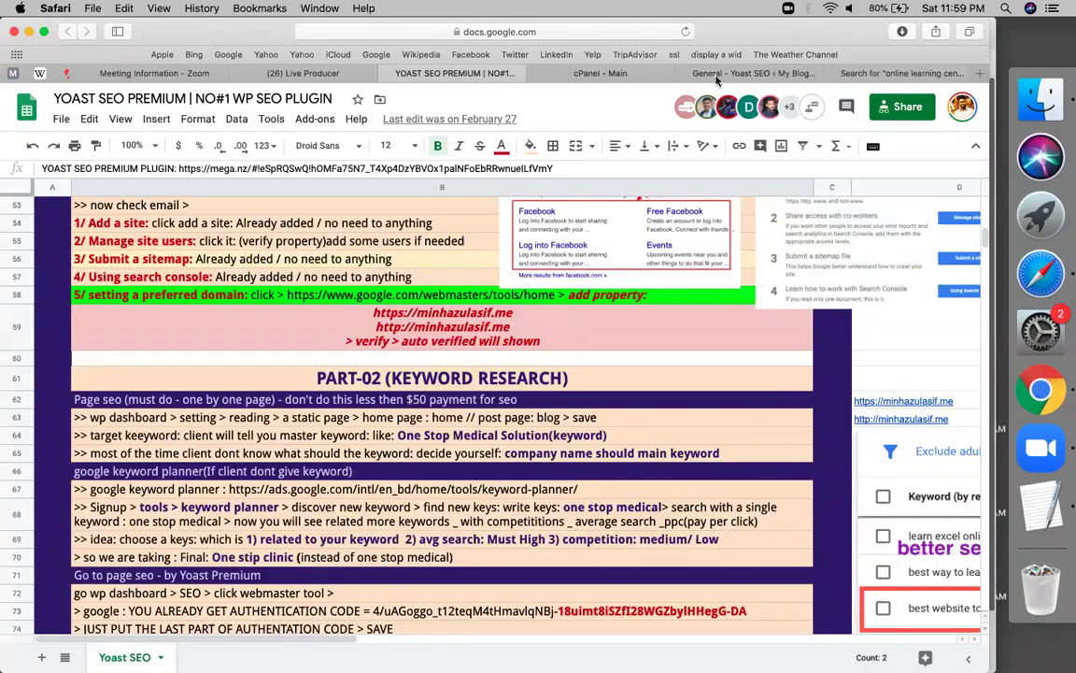
{"action": "left_click", "coordinate": [703, 72]}
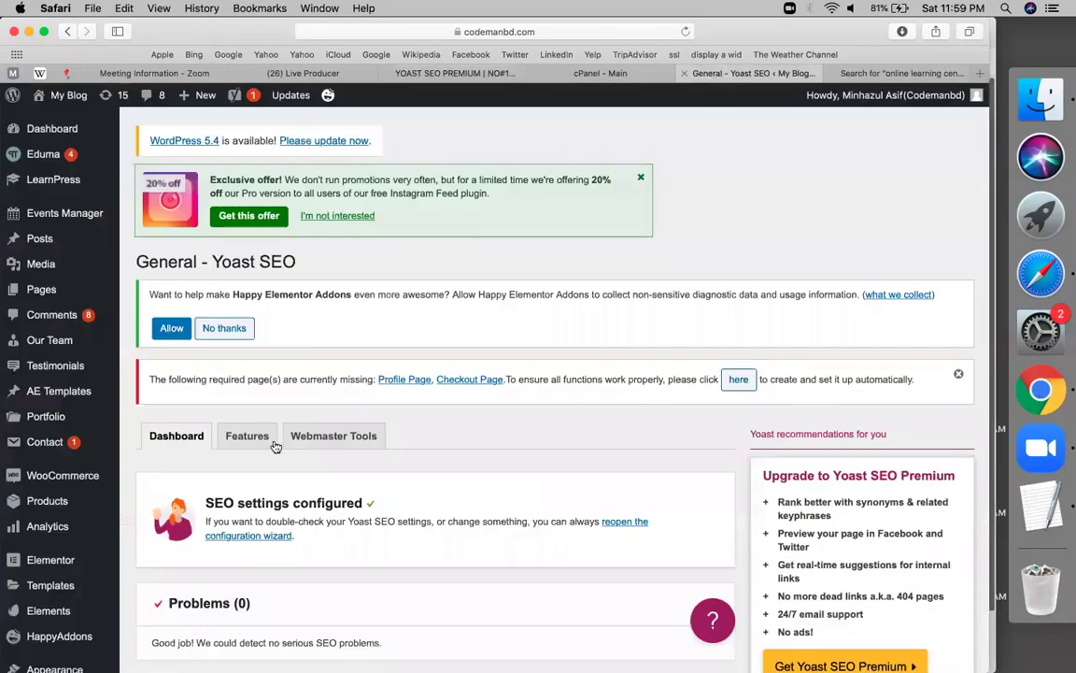
Show Yoast's Webmaster Tools verification fields and launch Google Search Console in a new tab
{"action": "scroll", "coordinate": [262, 421], "scroll_direction": "down", "scroll_amount": 5}
{"action": "left_click", "coordinate": [346, 213]}
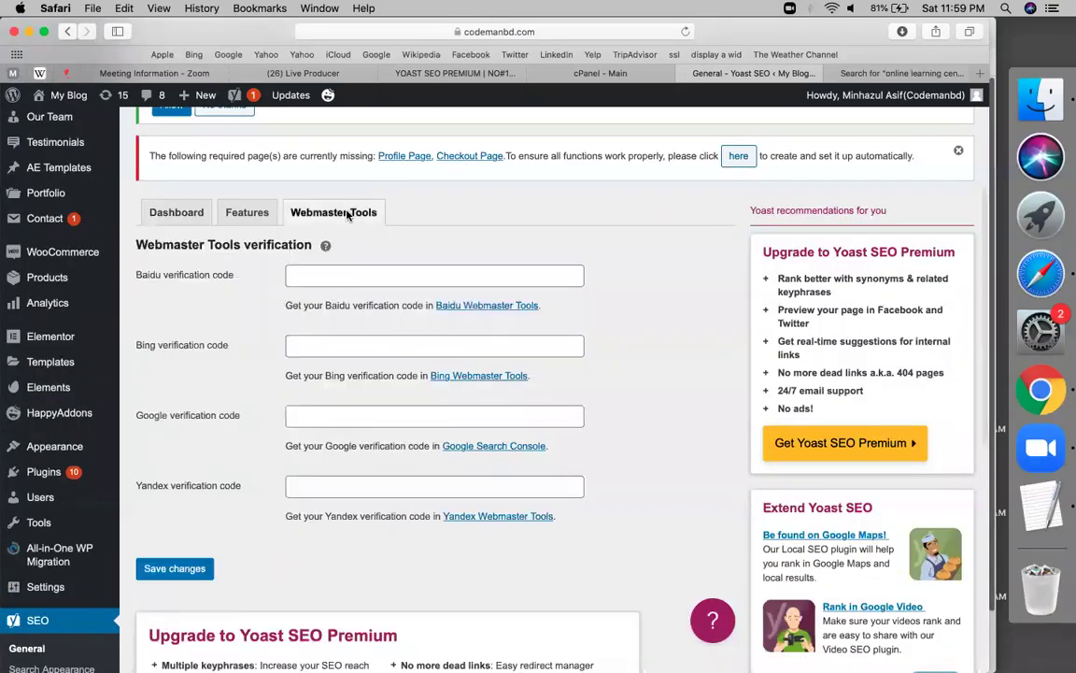
{"action": "left_click", "coordinate": [488, 446]}
Find the Google authorization code verification steps in the YOAST SEO PREMIUM notes sheet
{"action": "left_click", "coordinate": [411, 74]}
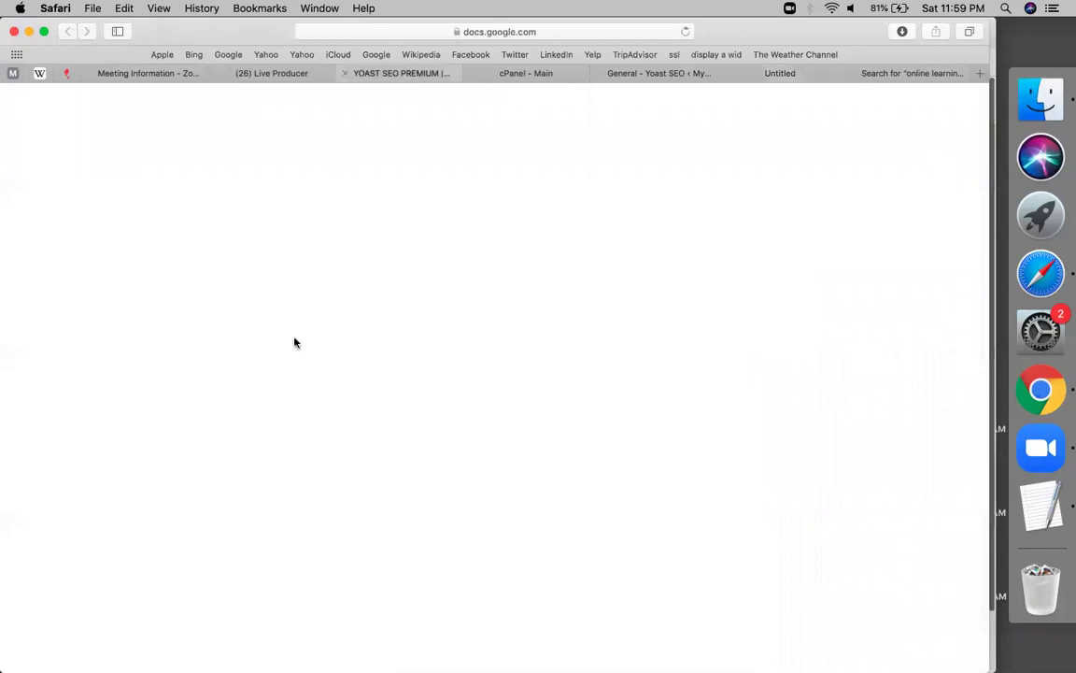
{"action": "scroll", "coordinate": [295, 343], "scroll_direction": "up", "scroll_amount": 20}
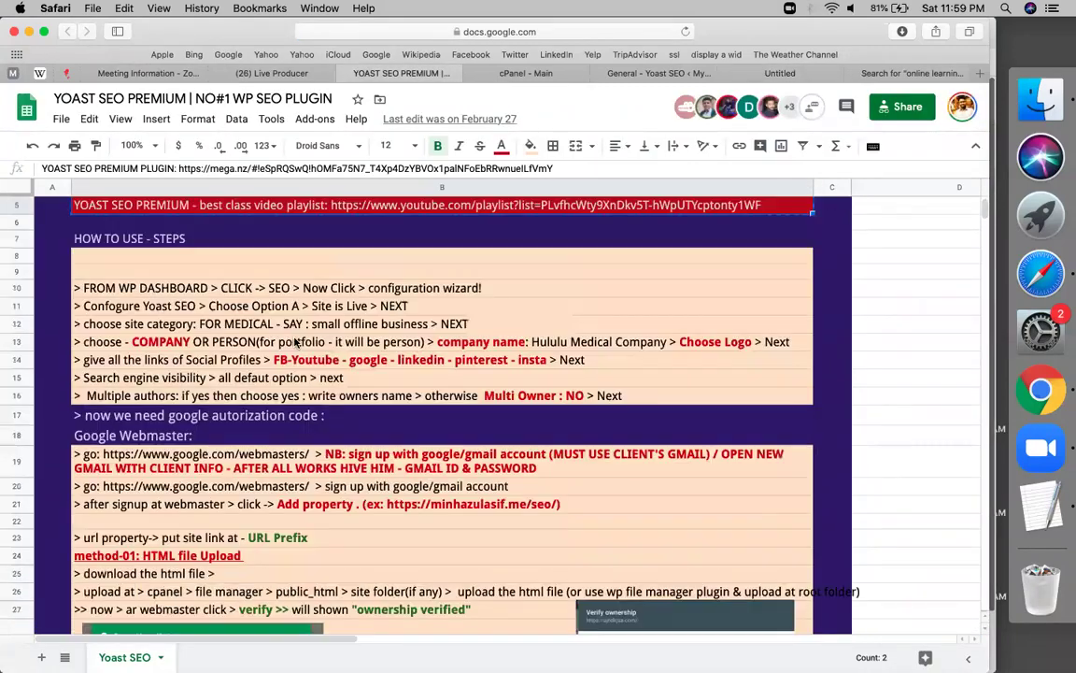
{"action": "scroll", "coordinate": [294, 343], "scroll_direction": "down", "scroll_amount": 15}
{"action": "scroll", "coordinate": [294, 342], "scroll_direction": "up", "scroll_amount": 8}
{"action": "scroll", "coordinate": [281, 327], "scroll_direction": "down", "scroll_amount": 2}
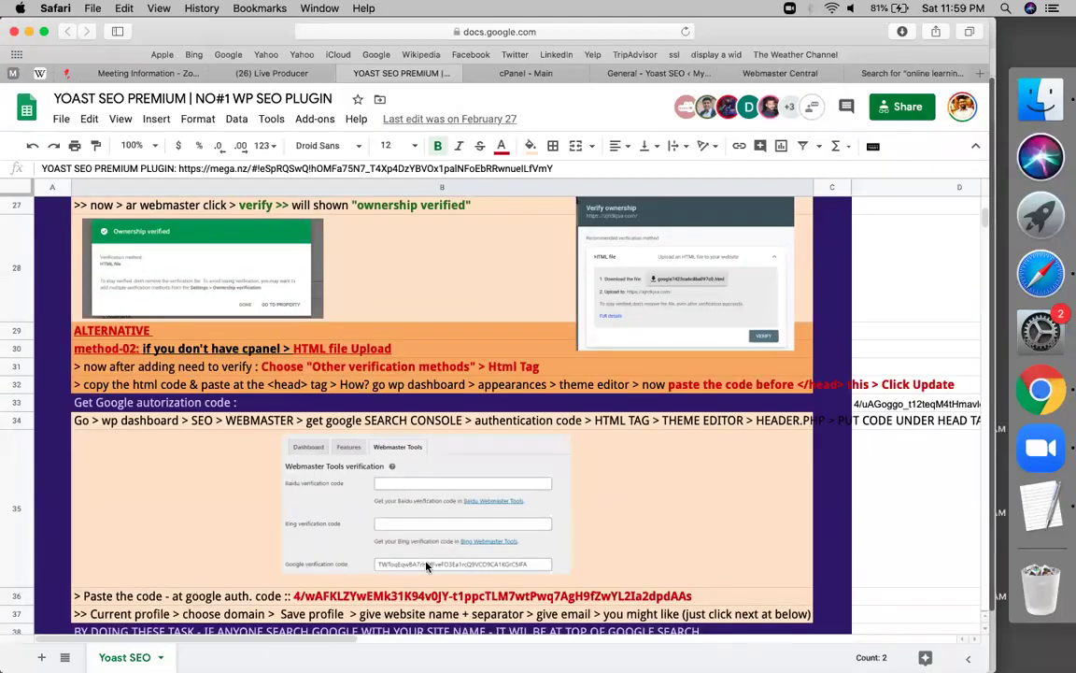
Attempt HTML file upload verification in Webmaster Central, returning after a server error
{"action": "left_click", "coordinate": [803, 74]}
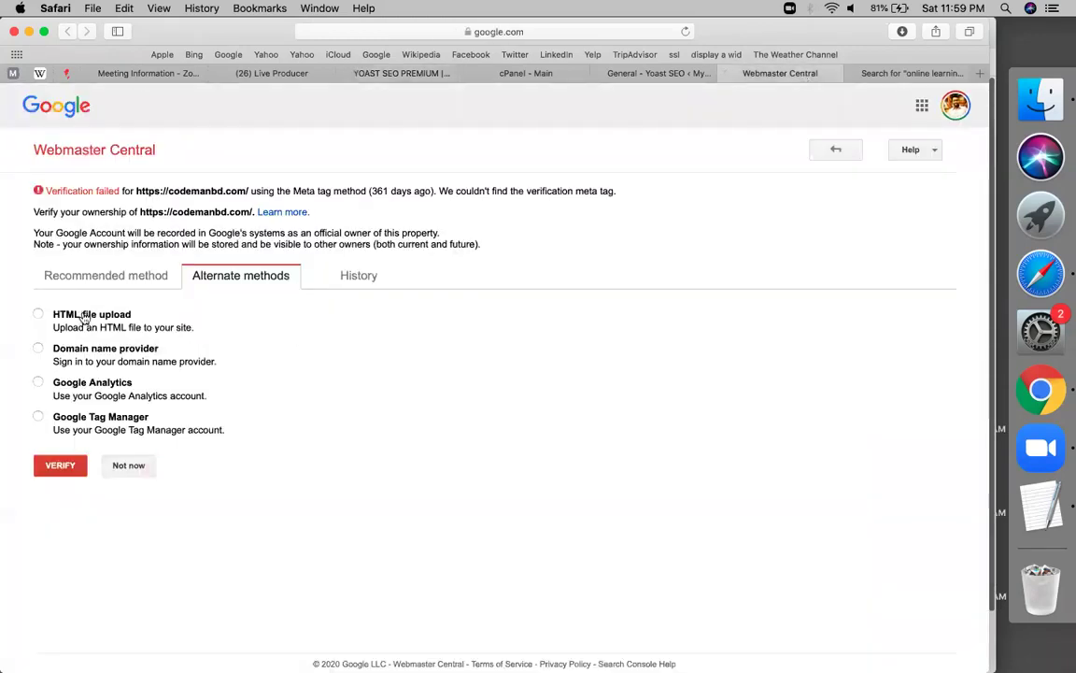
{"action": "left_click", "coordinate": [85, 319]}
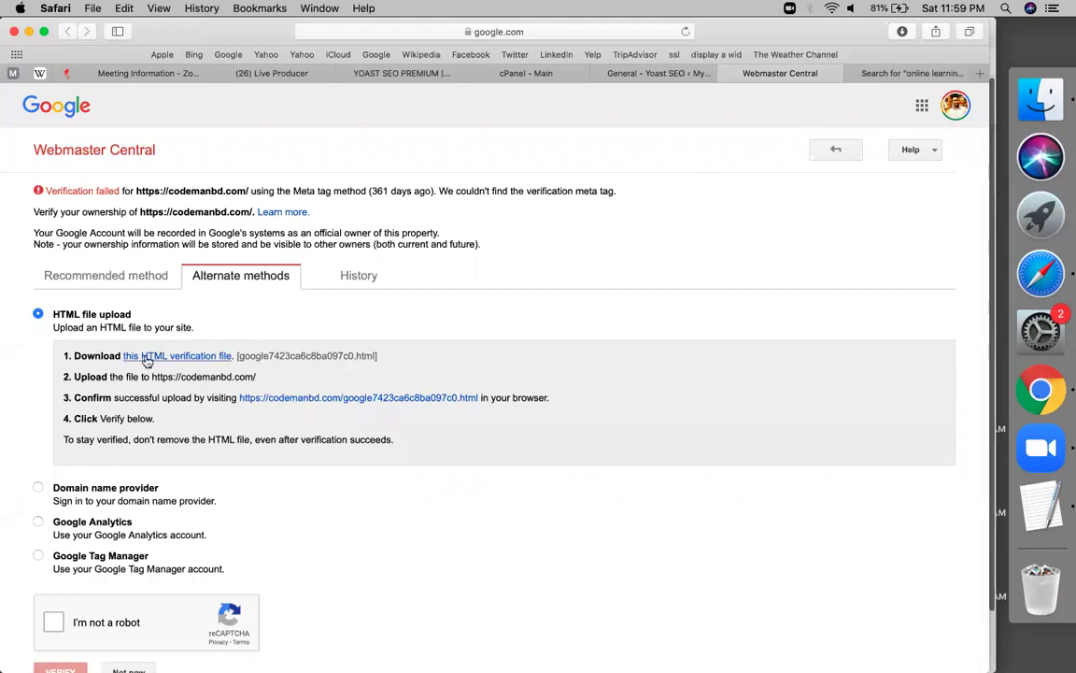
{"action": "left_click", "coordinate": [245, 278]}
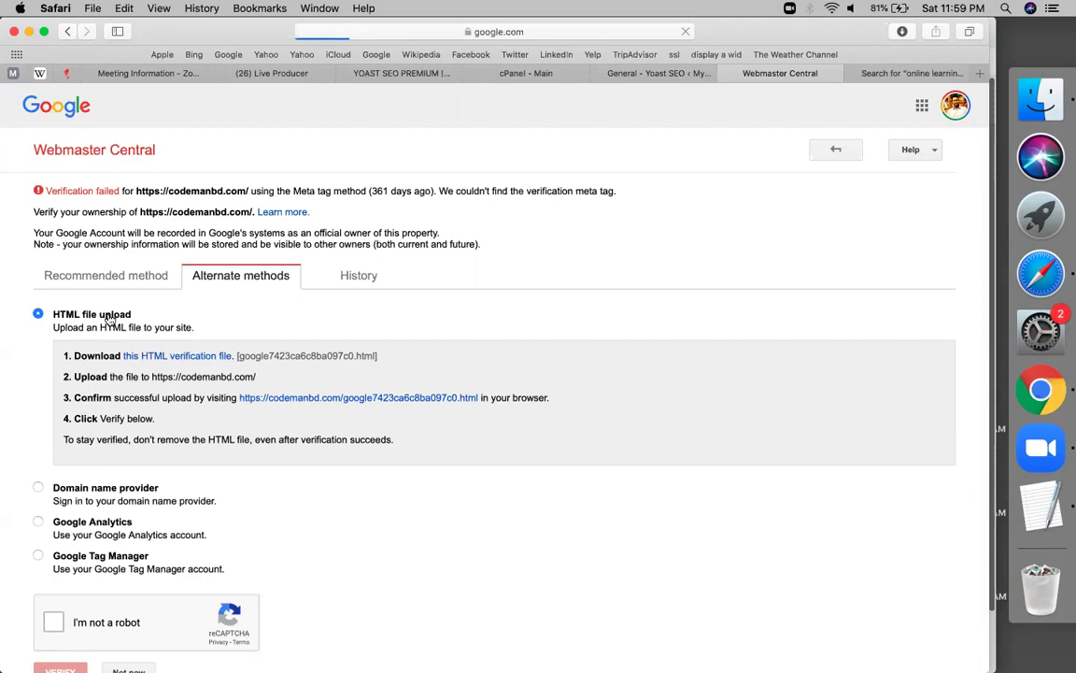
{"action": "left_click", "coordinate": [37, 314]}
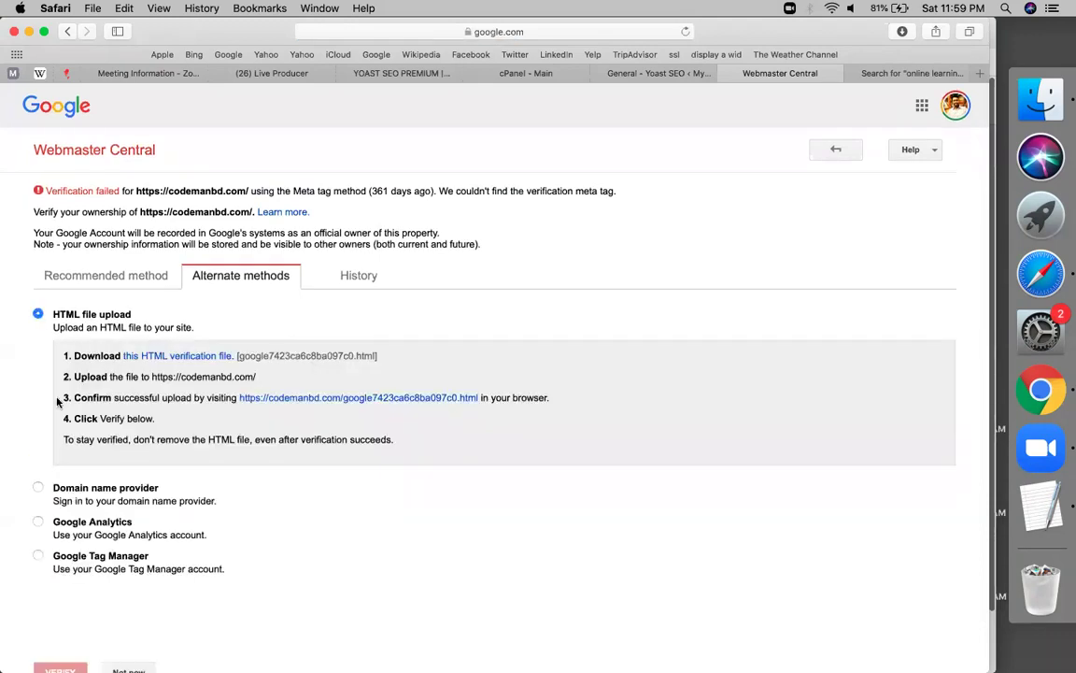
{"action": "scroll", "coordinate": [56, 486], "scroll_direction": "down", "scroll_amount": 2}
{"action": "left_click", "coordinate": [54, 562]}
{"action": "left_click", "coordinate": [54, 605]}
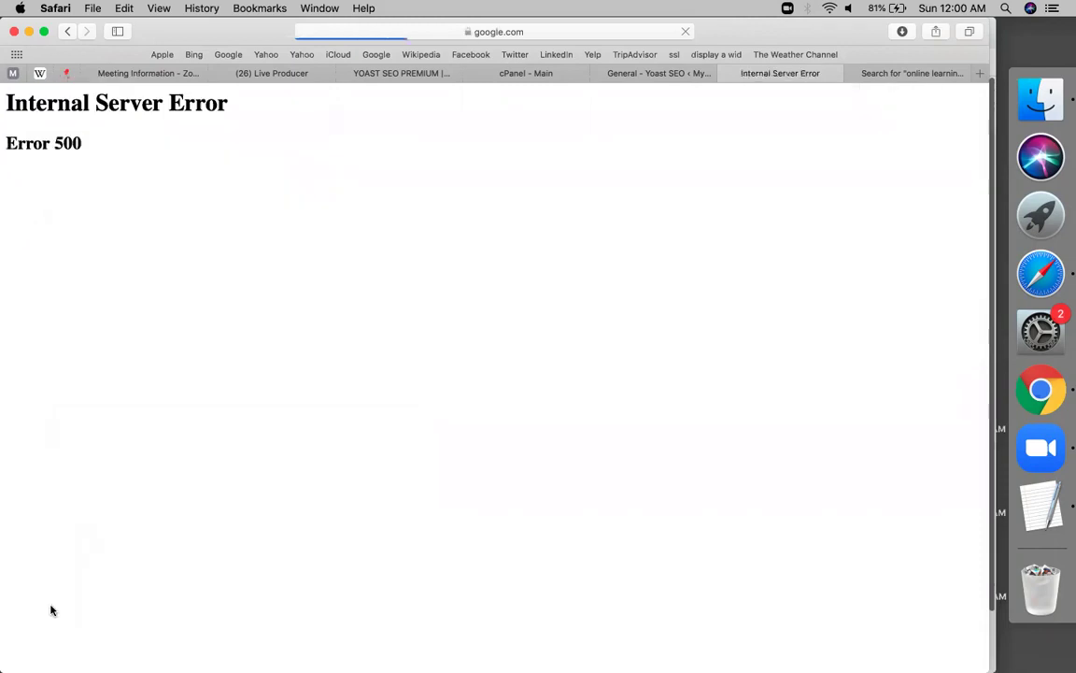
{"action": "left_click", "coordinate": [64, 29]}
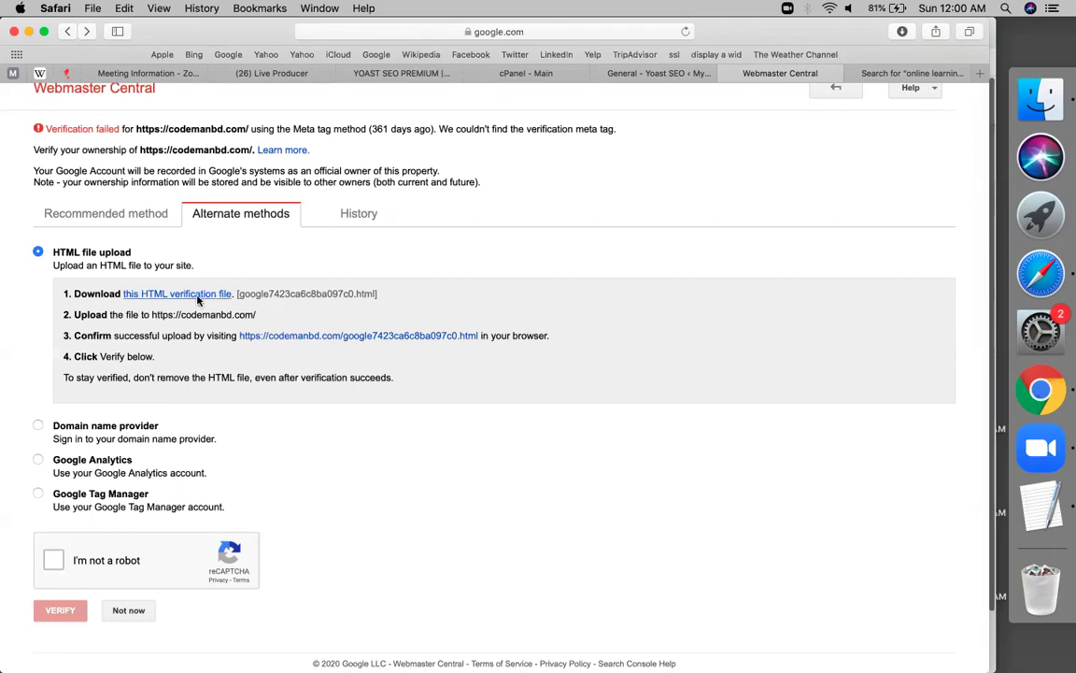
Download the HTML verification file google7423ca6c8ba097c0.html and return to Yoast's settings
{"action": "left_click", "coordinate": [169, 295]}
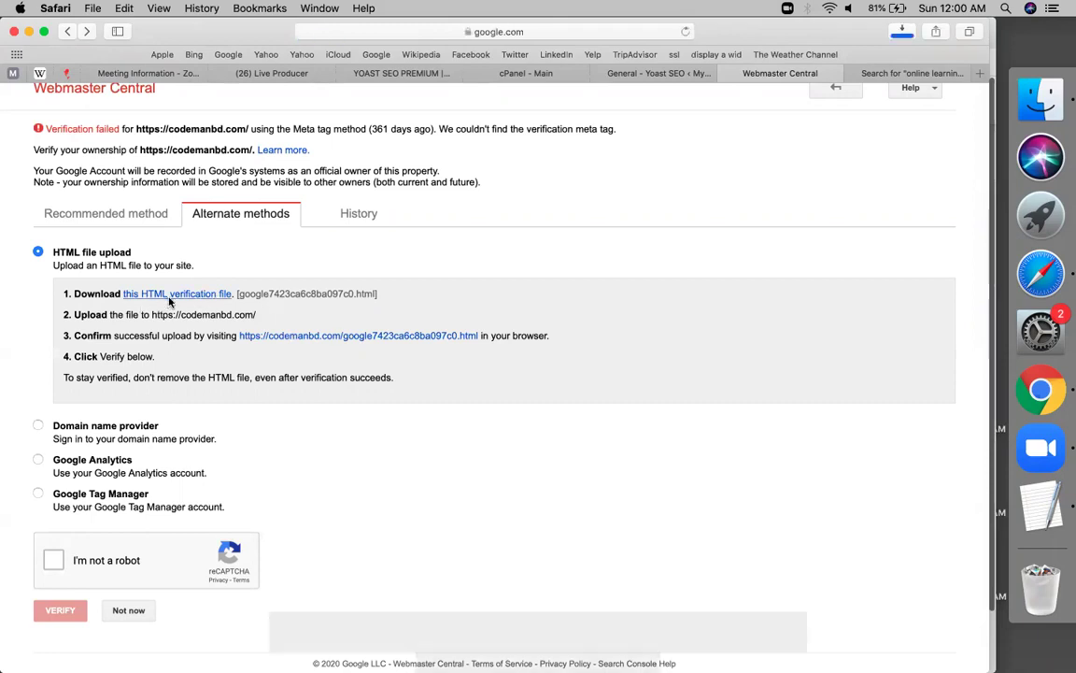
{"action": "left_click", "coordinate": [623, 385]}
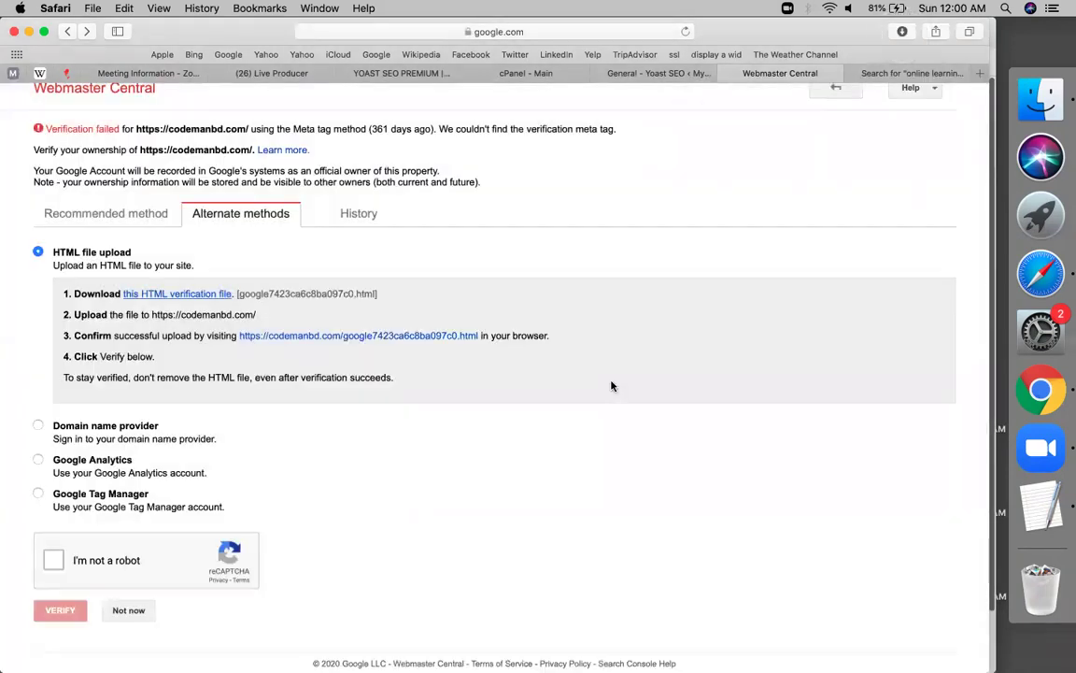
{"action": "left_click", "coordinate": [635, 73]}
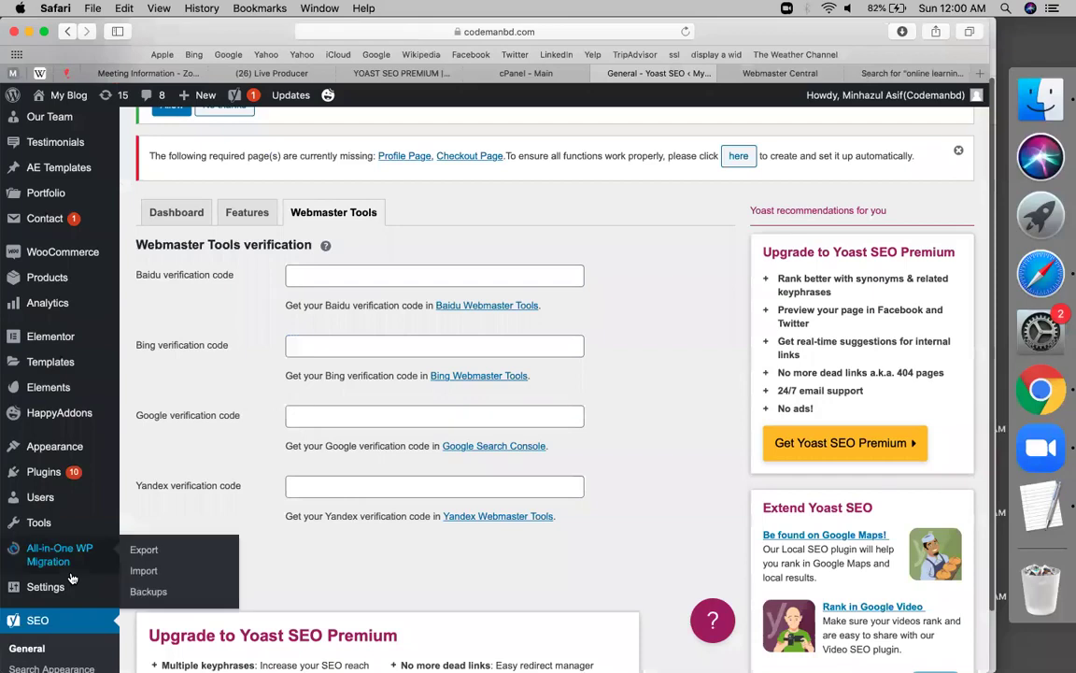
Open WP File Manager from the admin sidebar, glancing at Webmaster Central while it loads
{"action": "scroll", "coordinate": [75, 551], "scroll_direction": "down", "scroll_amount": 10}
{"action": "left_click", "coordinate": [54, 601]}
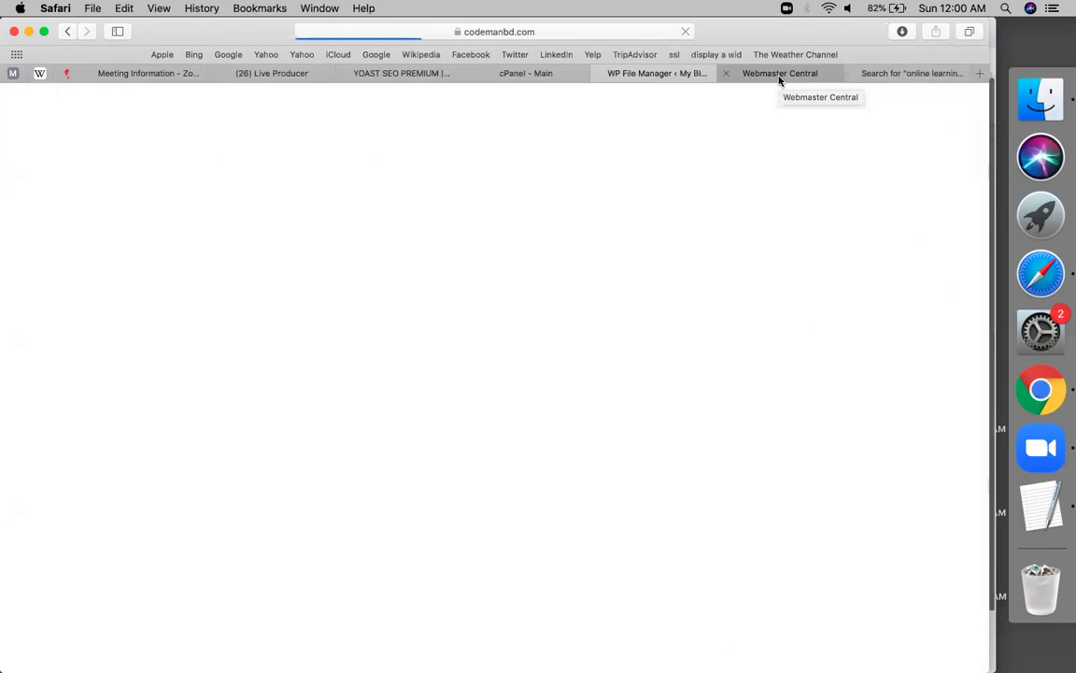
{"action": "left_click", "coordinate": [779, 75]}
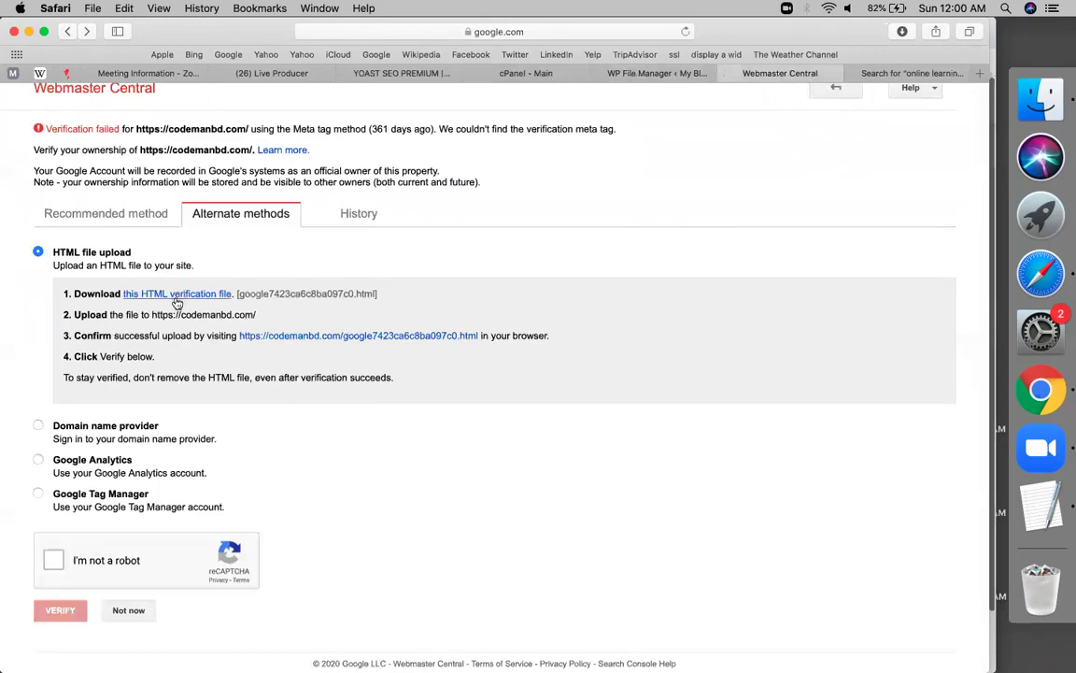
{"action": "left_click", "coordinate": [663, 74]}
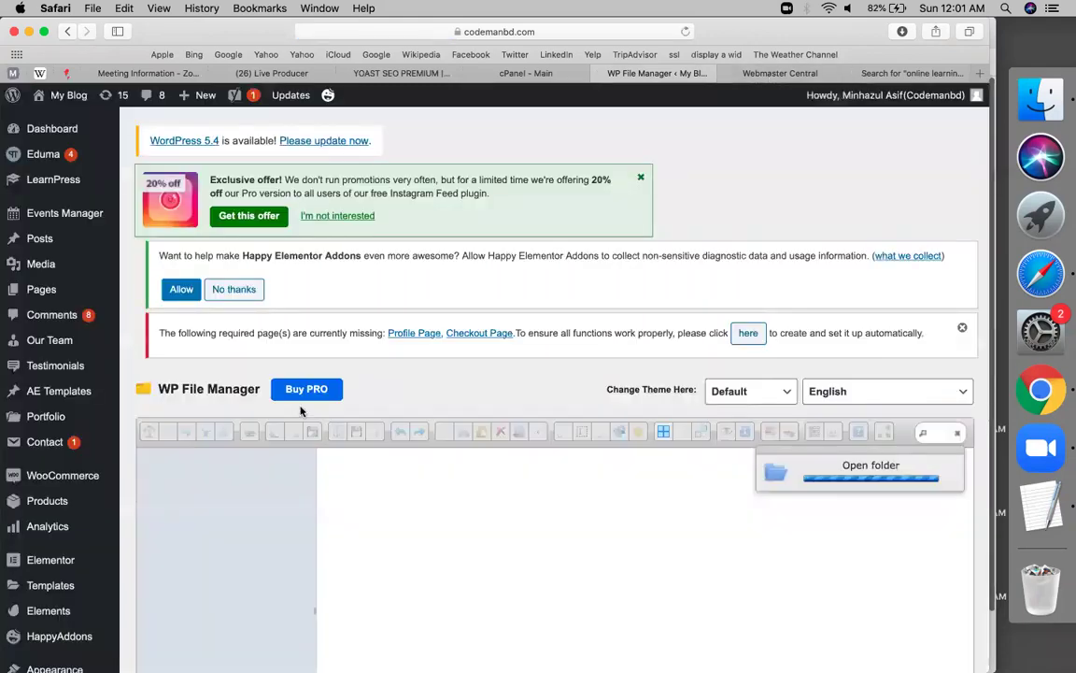
{"action": "scroll", "coordinate": [453, 368], "scroll_direction": "down", "scroll_amount": 10}
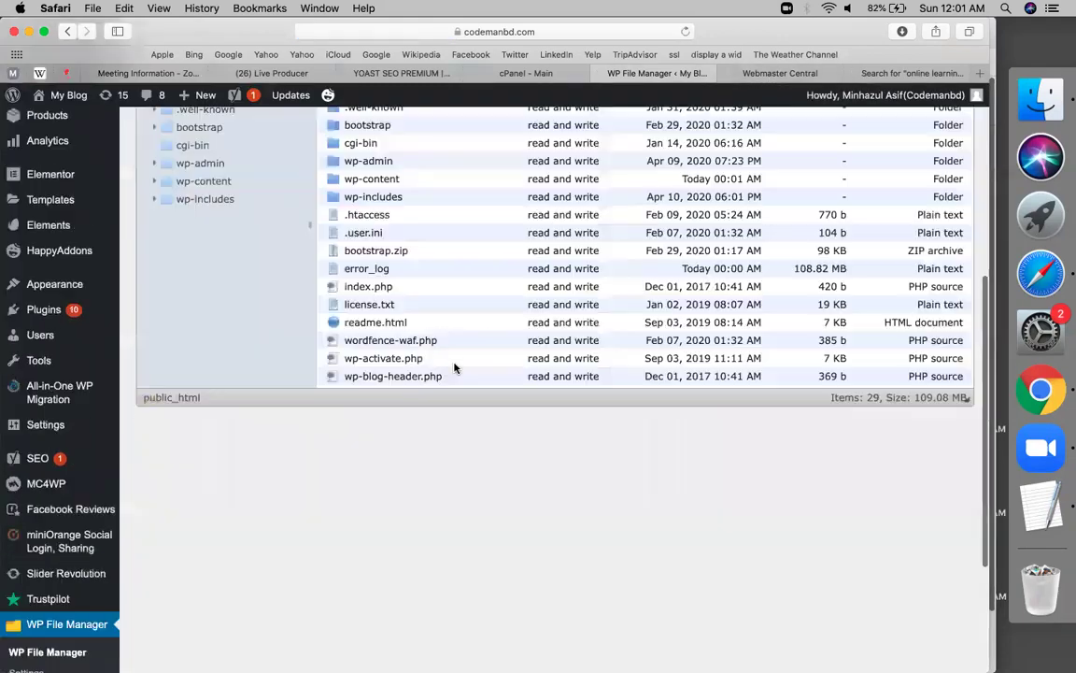
{"action": "scroll", "coordinate": [454, 367], "scroll_direction": "up", "scroll_amount": 10}
Open the public_html folder in WP File Manager
{"action": "left_click", "coordinate": [197, 189]}
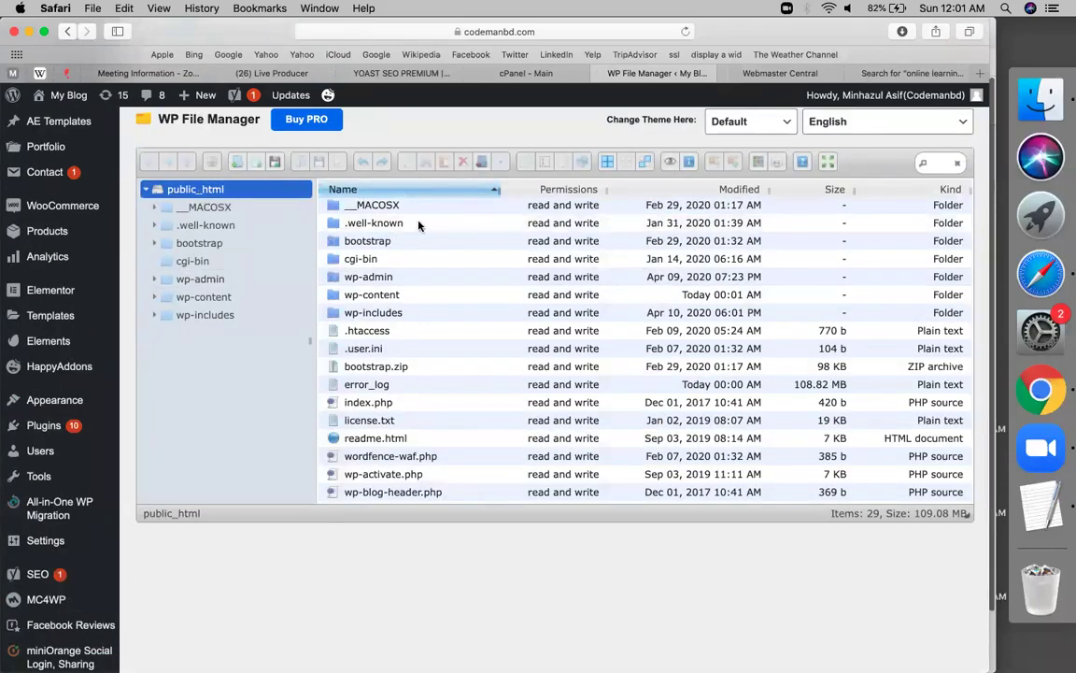
{"action": "scroll", "coordinate": [411, 399], "scroll_direction": "down", "scroll_amount": 10}
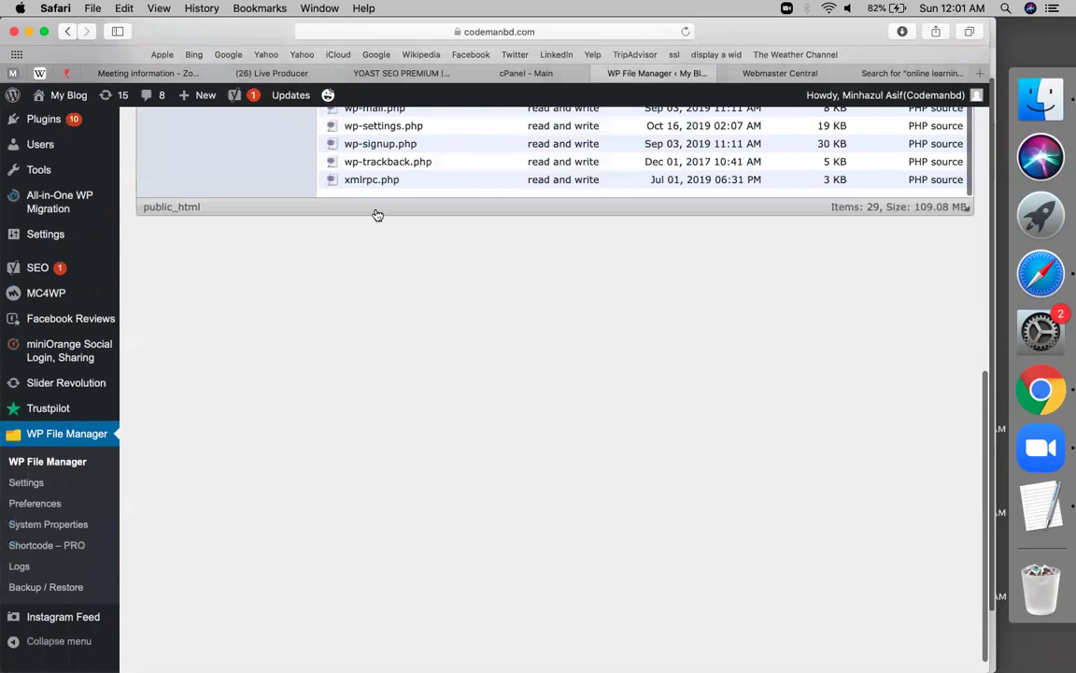
{"action": "scroll", "coordinate": [377, 309], "scroll_direction": "up", "scroll_amount": 3}
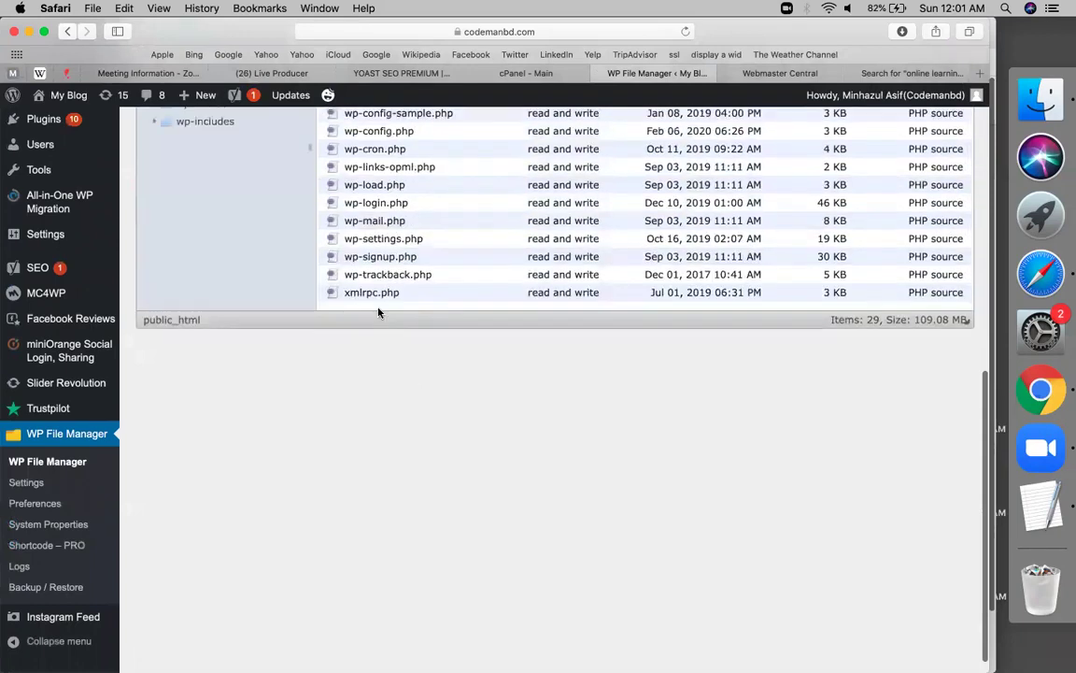
Upload google7423ca6c8ba097c0.html.txt from Recents into public_html, then go back to Webmaster Central
{"action": "right_click", "coordinate": [379, 309]}
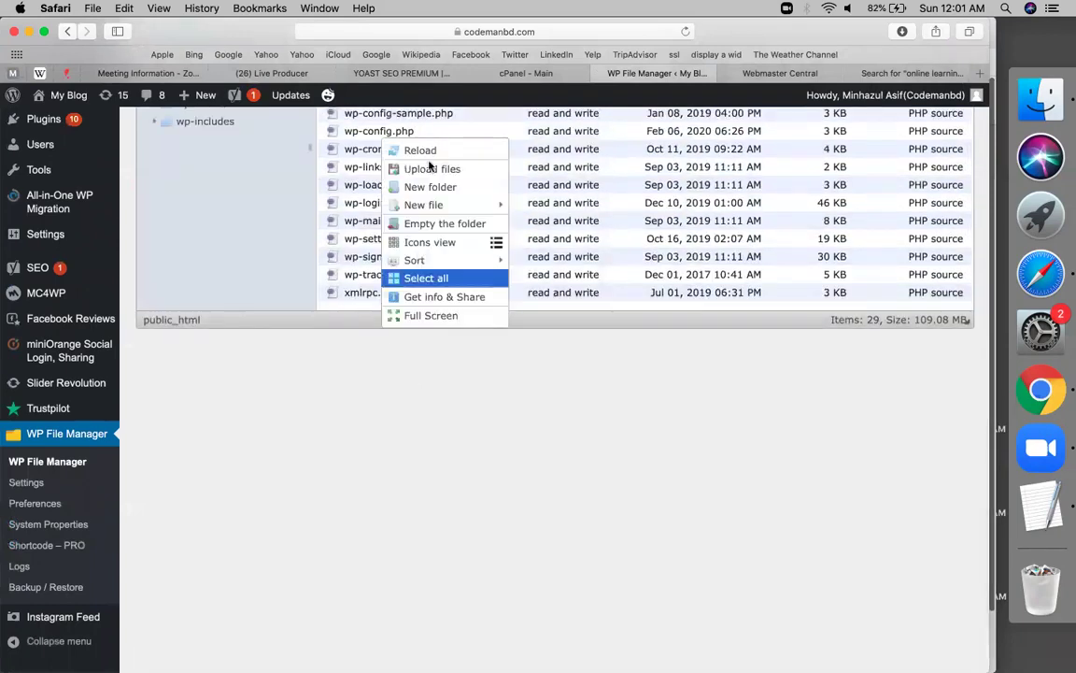
{"action": "left_click", "coordinate": [425, 172]}
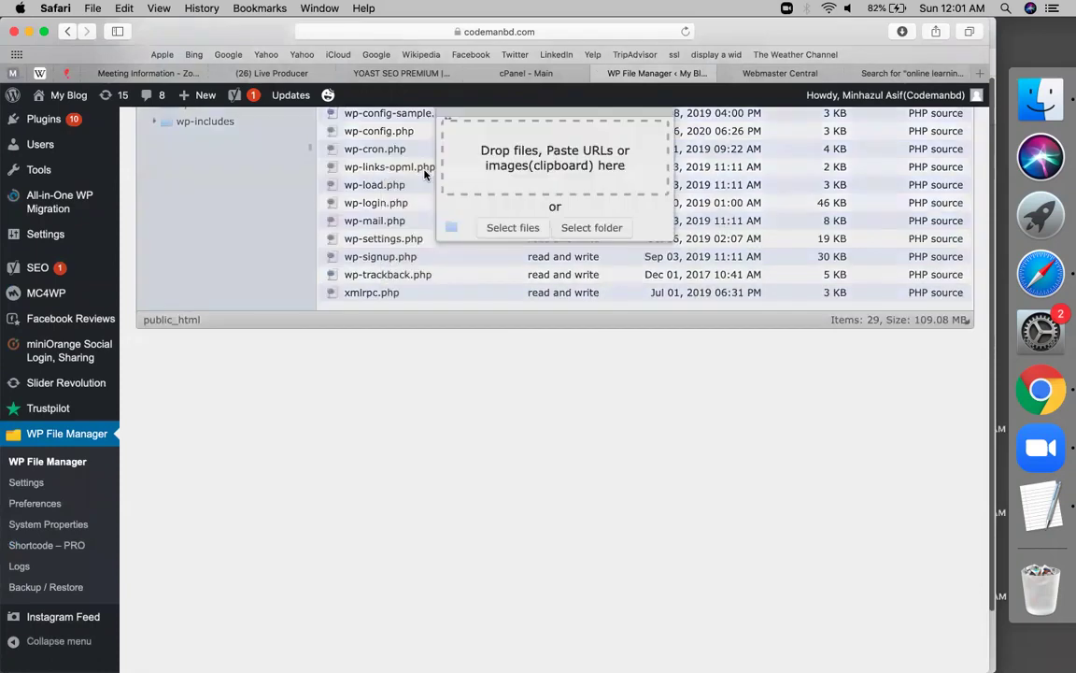
{"action": "left_click", "coordinate": [510, 229]}
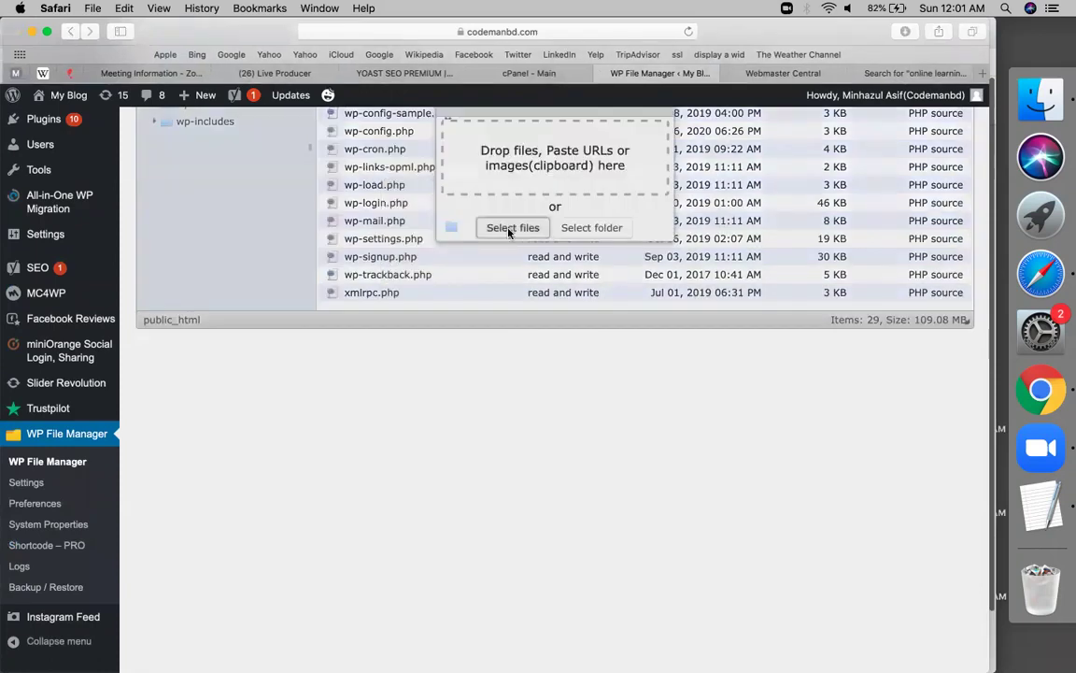
{"action": "left_click", "coordinate": [45, 140]}
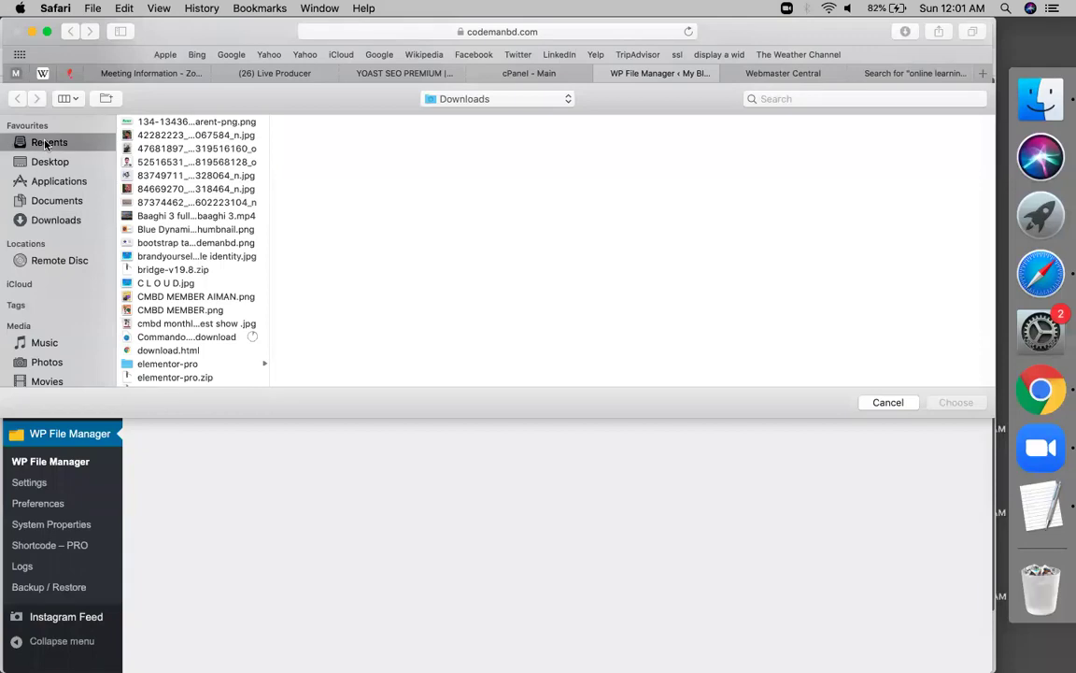
{"action": "double_click", "coordinate": [157, 142]}
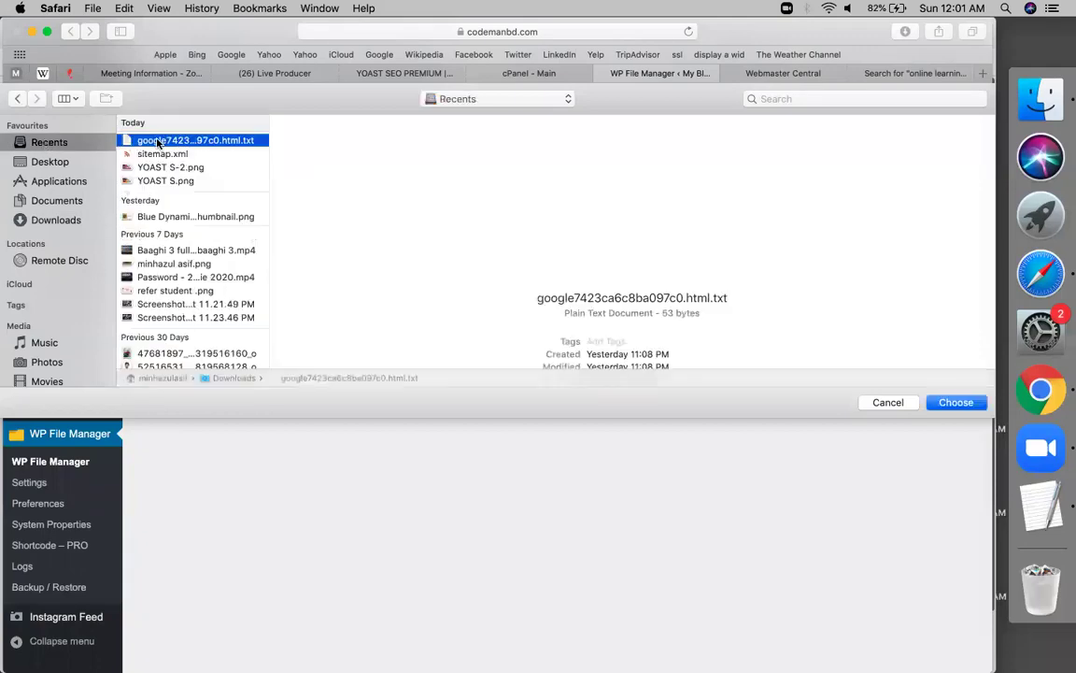
{"action": "scroll", "coordinate": [238, 174], "scroll_direction": "up", "scroll_amount": 5}
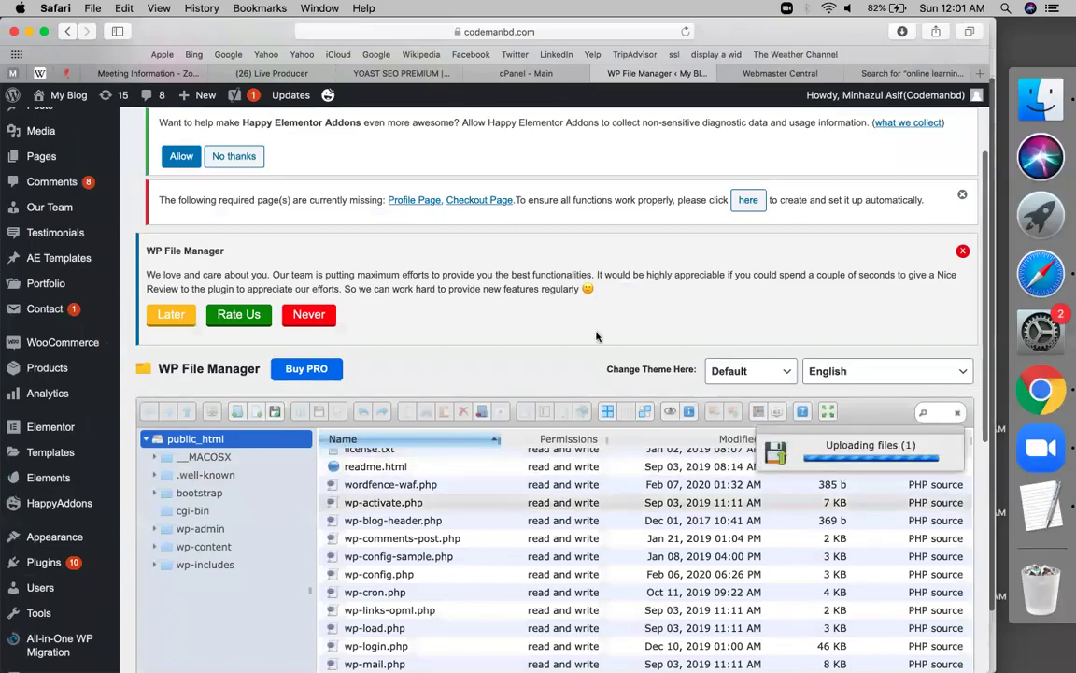
{"action": "scroll", "coordinate": [569, 508], "scroll_direction": "down", "scroll_amount": 1}
{"action": "left_click", "coordinate": [780, 73]}
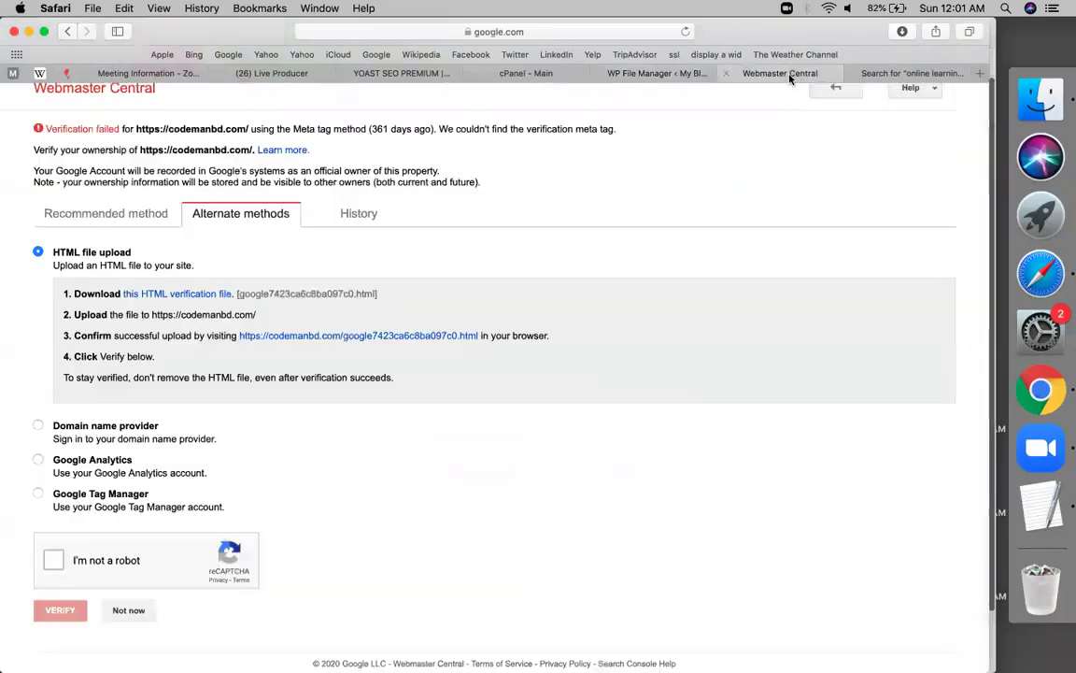
Submit codemanbd.com for ownership verification after passing the reCAPTCHA check
{"action": "left_click", "coordinate": [56, 561]}
{"action": "left_click", "coordinate": [52, 613]}
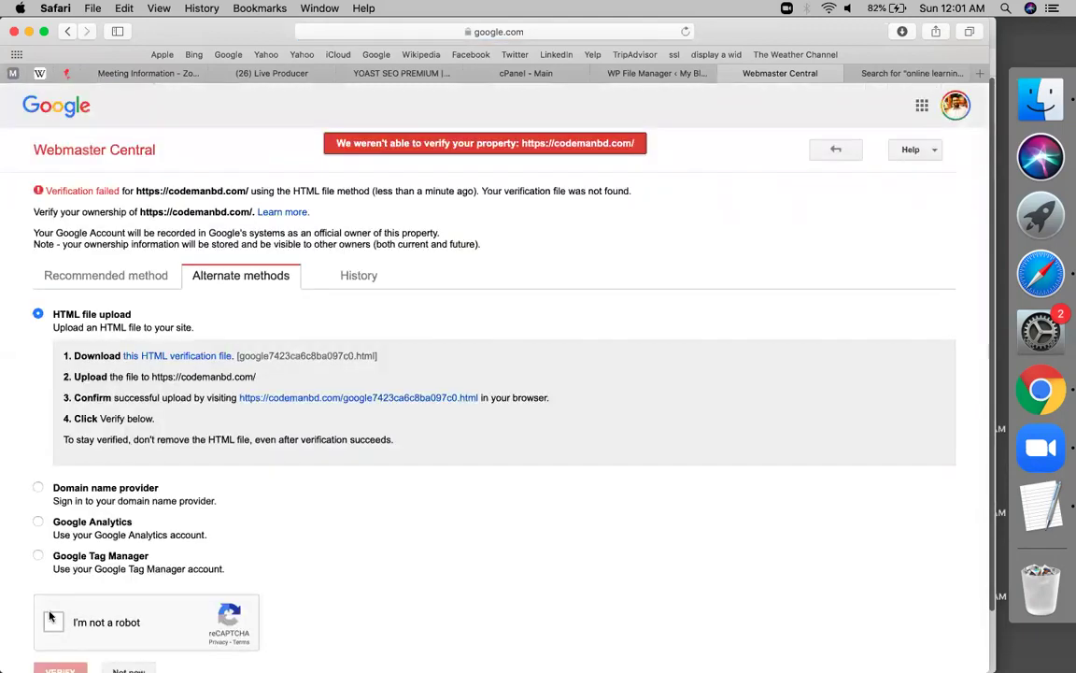
{"action": "scroll", "coordinate": [51, 616], "scroll_direction": "down", "scroll_amount": 1}
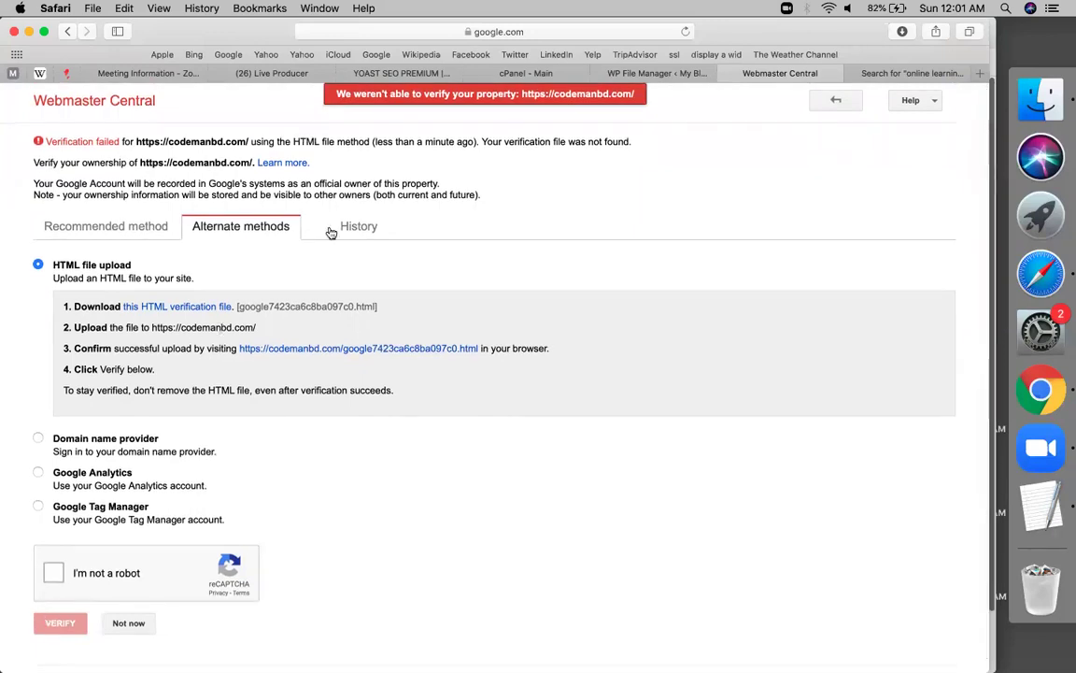
Confirm the verification file sits in public_html, then retry verifying codemanbd.com
{"action": "left_click", "coordinate": [616, 73]}
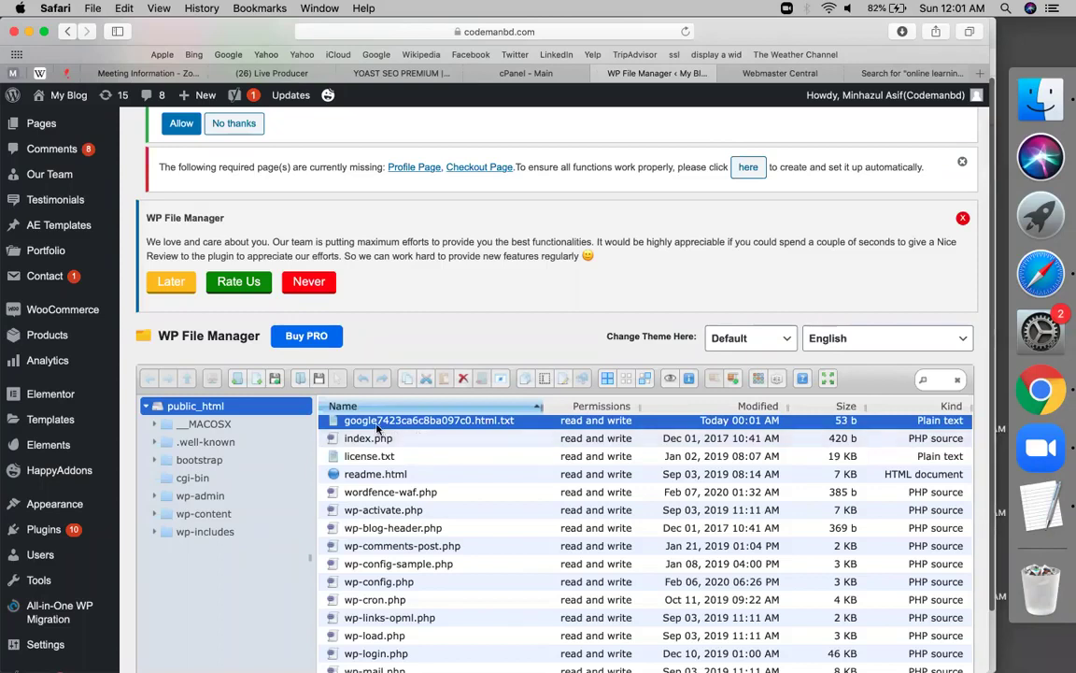
{"action": "left_click", "coordinate": [785, 75]}
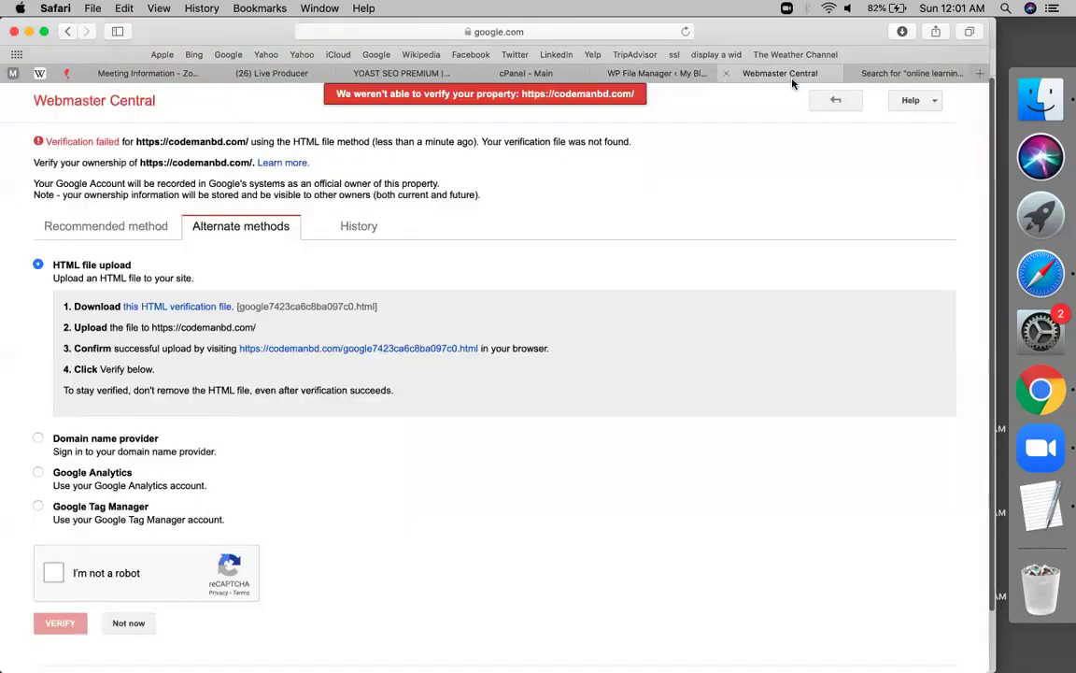
{"action": "scroll", "coordinate": [287, 377], "scroll_direction": "down", "scroll_amount": 1}
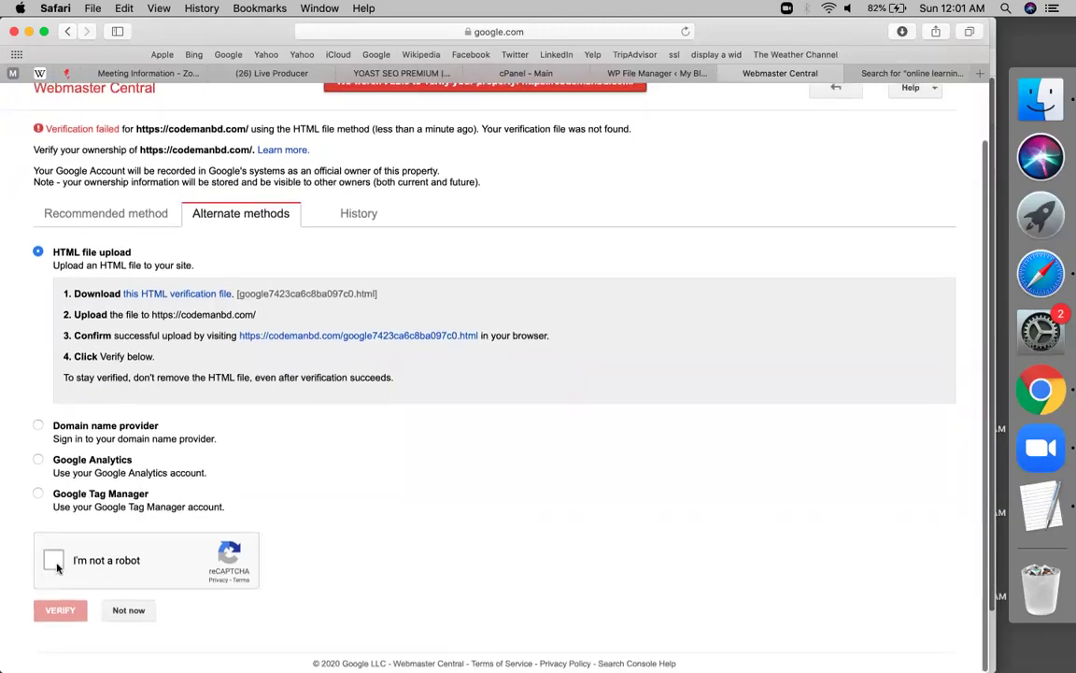
{"action": "left_click", "coordinate": [57, 563]}
{"action": "left_click", "coordinate": [42, 620]}
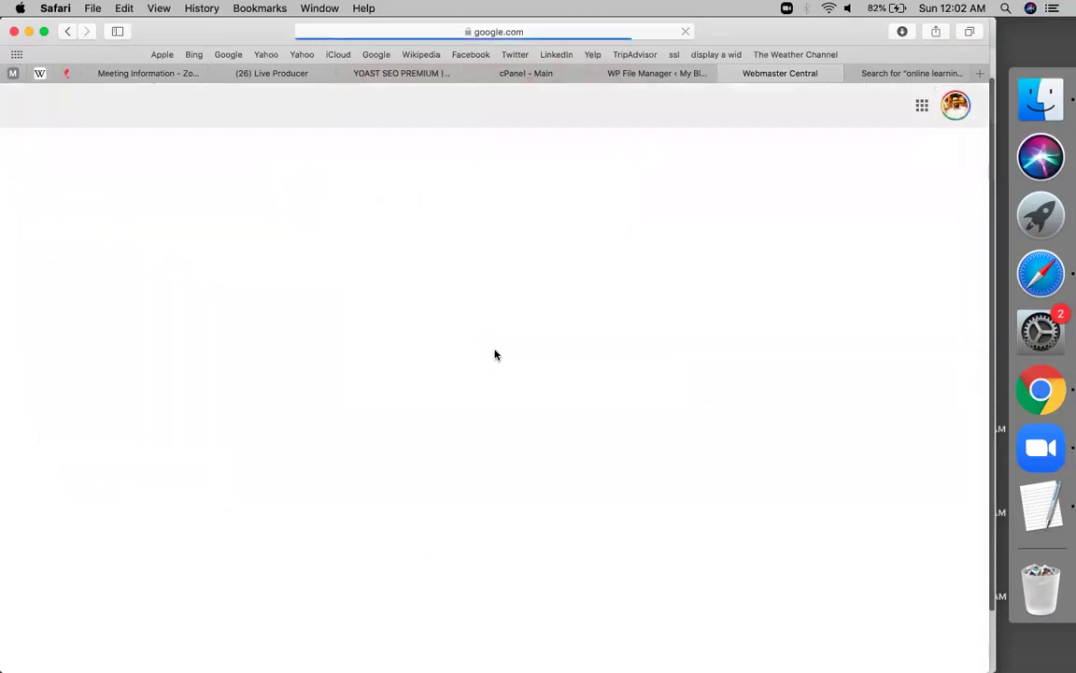
Review the PART-03 home-page notes in the YOAST SEO PREMIUM sheet
{"action": "left_click", "coordinate": [411, 74]}
{"action": "scroll", "coordinate": [249, 443], "scroll_direction": "down", "scroll_amount": 10}
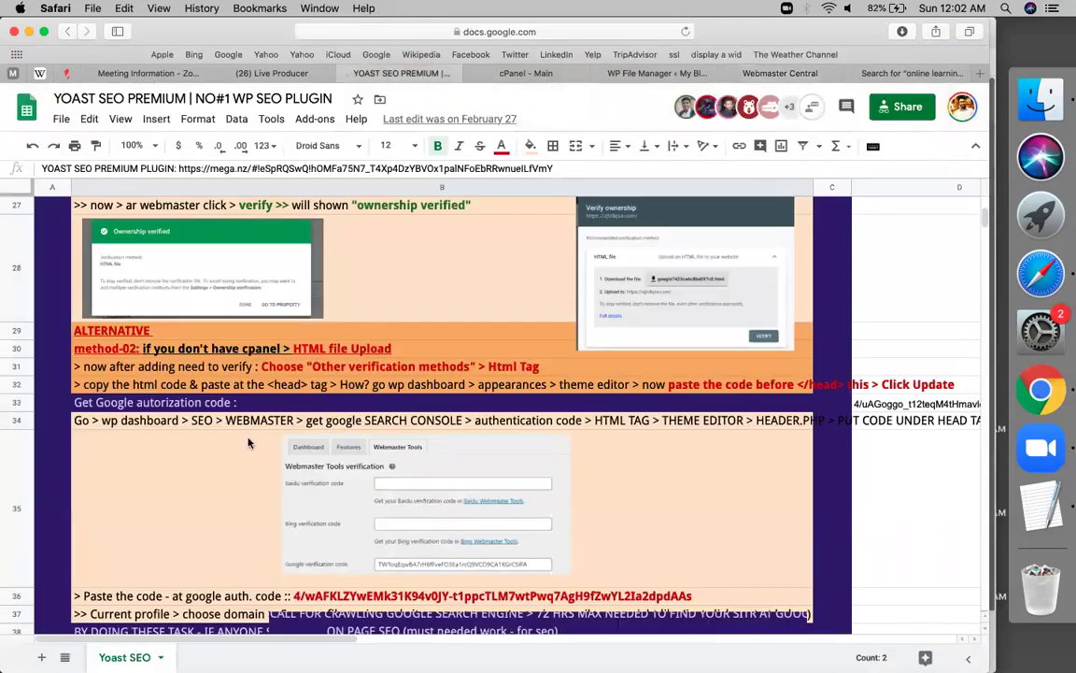
{"action": "scroll", "coordinate": [249, 443], "scroll_direction": "down", "scroll_amount": 15}
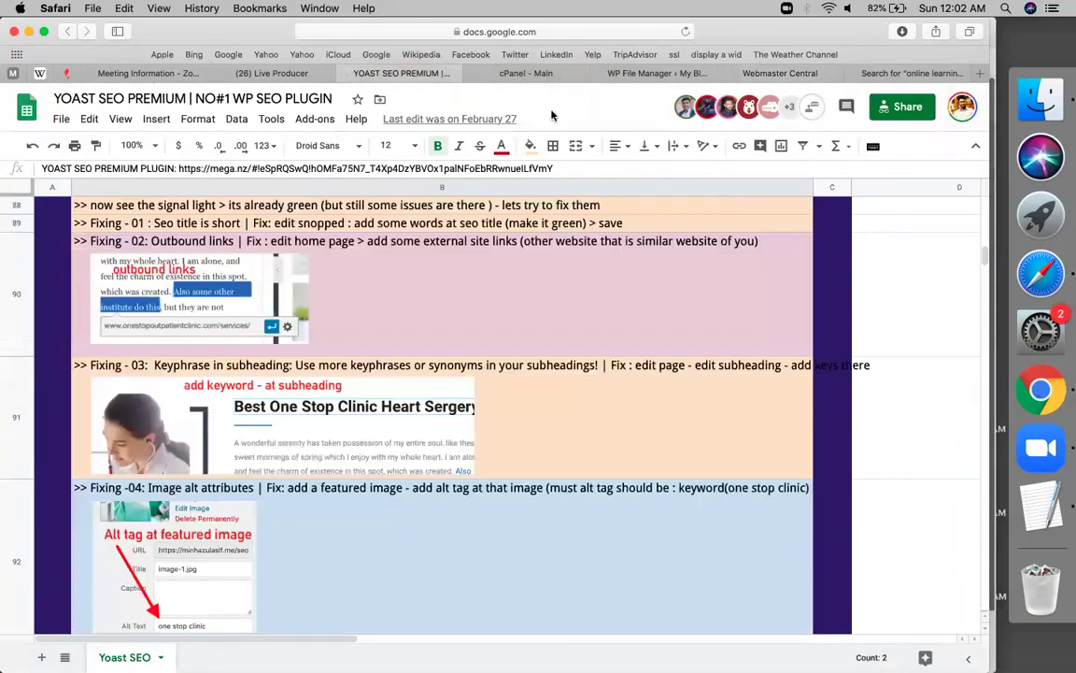
{"action": "scroll", "coordinate": [401, 316], "scroll_direction": "up", "scroll_amount": 10}
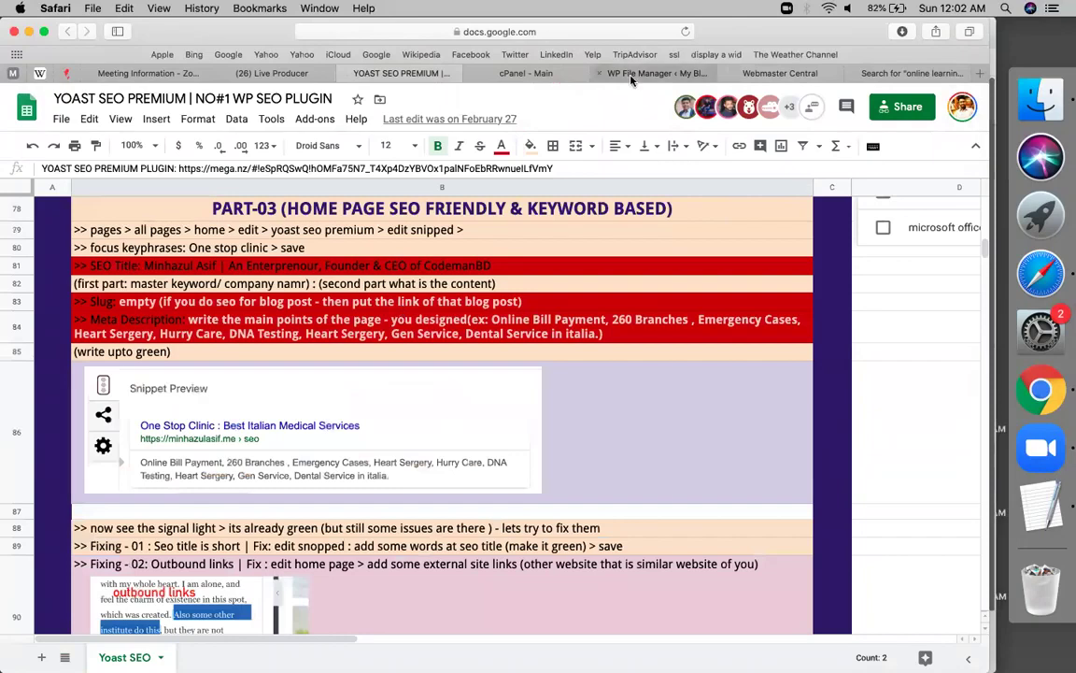
Return to WP File Manager and look over the public_html file list
{"action": "left_click", "coordinate": [607, 73]}
{"action": "mouse_move", "coordinate": [59, 470]}
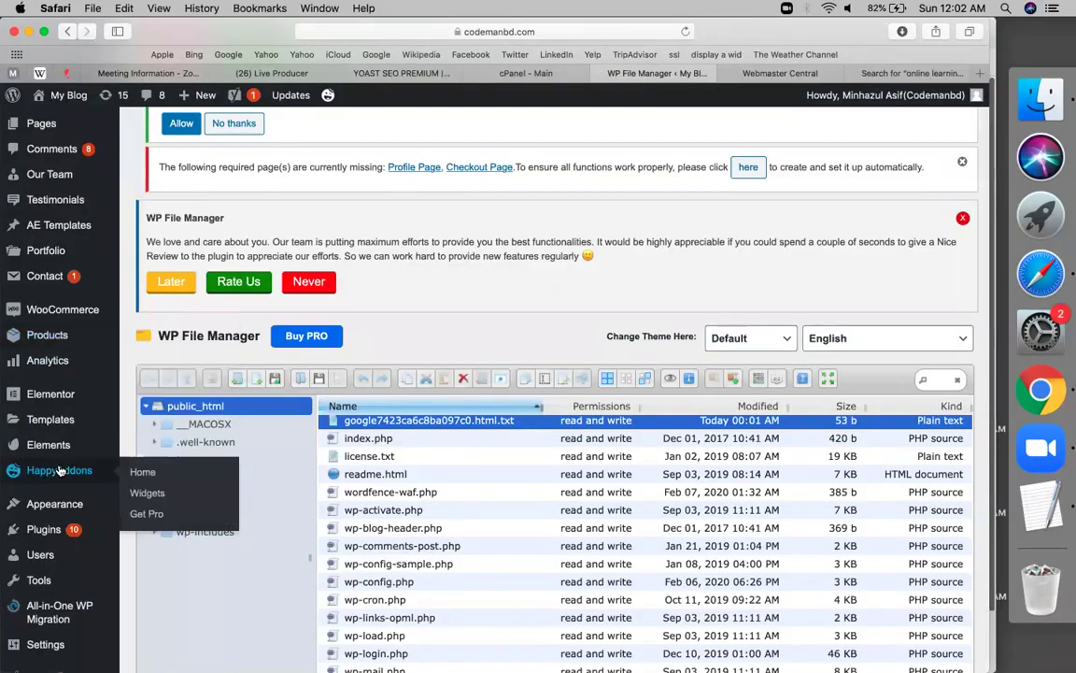
{"action": "scroll", "coordinate": [60, 470], "scroll_direction": "down", "scroll_amount": 1}
{"action": "scroll", "coordinate": [60, 470], "scroll_direction": "down", "scroll_amount": 2}
{"action": "scroll", "coordinate": [37, 240], "scroll_direction": "up", "scroll_amount": 5}
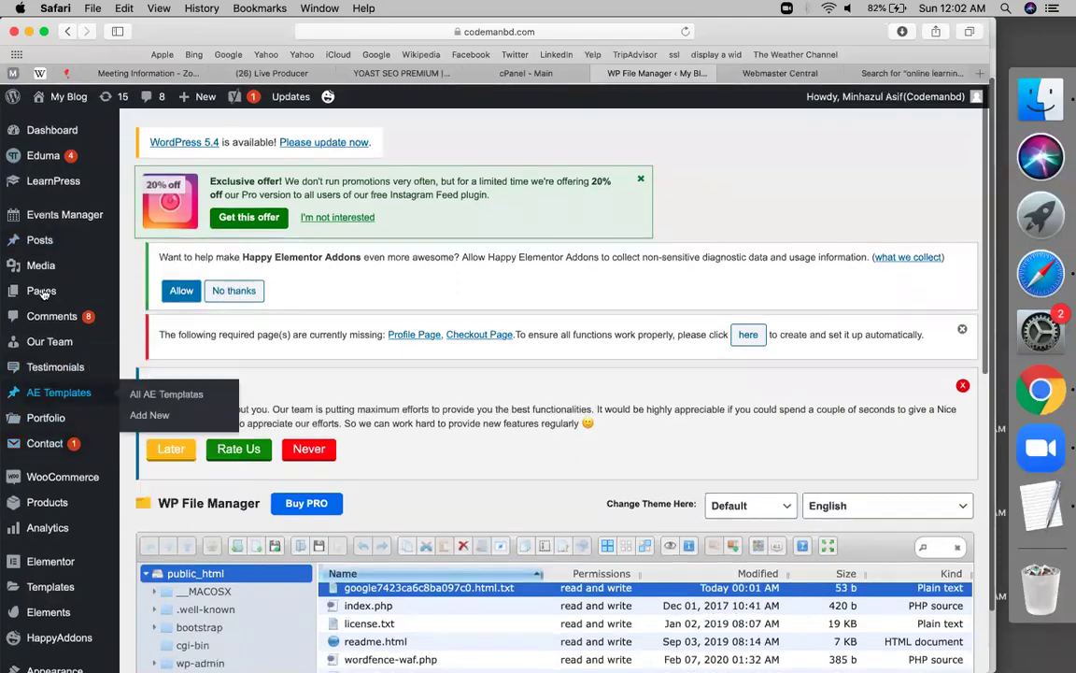
Open the Home page for editing from Pages > All Pages
{"action": "mouse_move", "coordinate": [41, 290]}
{"action": "left_click", "coordinate": [171, 291]}
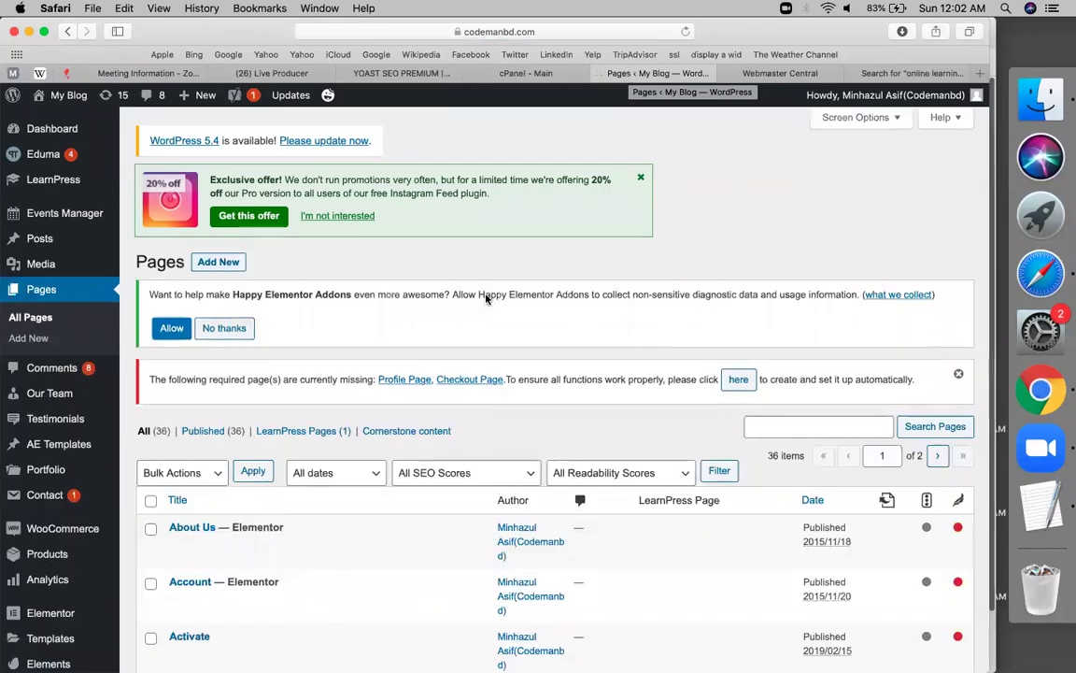
{"action": "scroll", "coordinate": [486, 297], "scroll_direction": "down", "scroll_amount": 15}
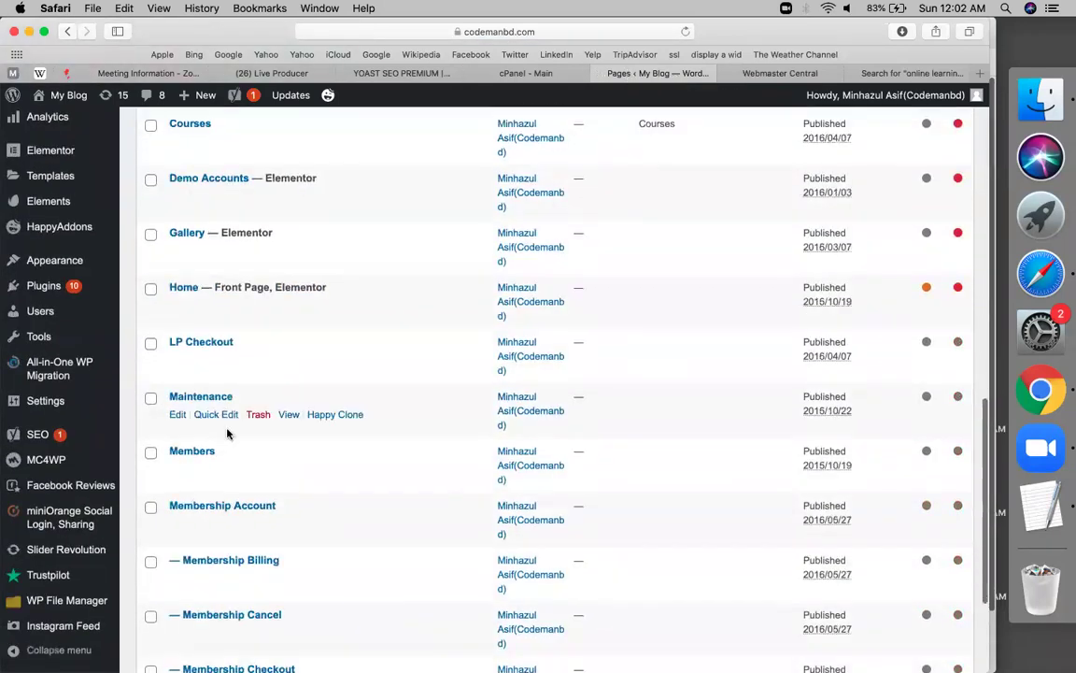
{"action": "left_click", "coordinate": [175, 307]}
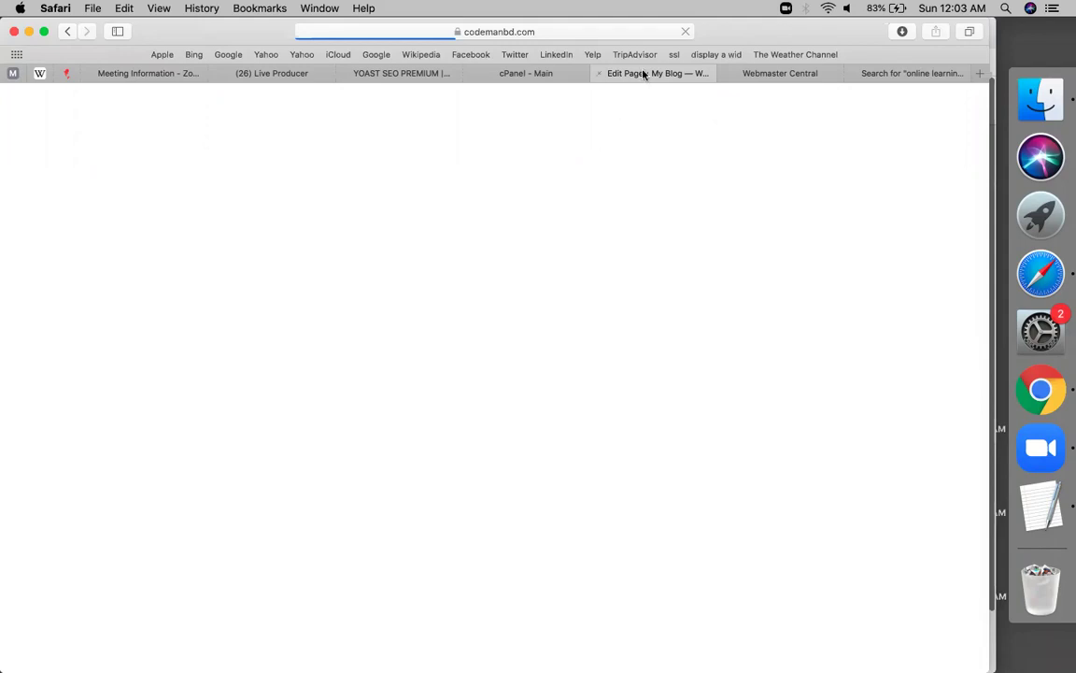
{"action": "left_click", "coordinate": [400, 73]}
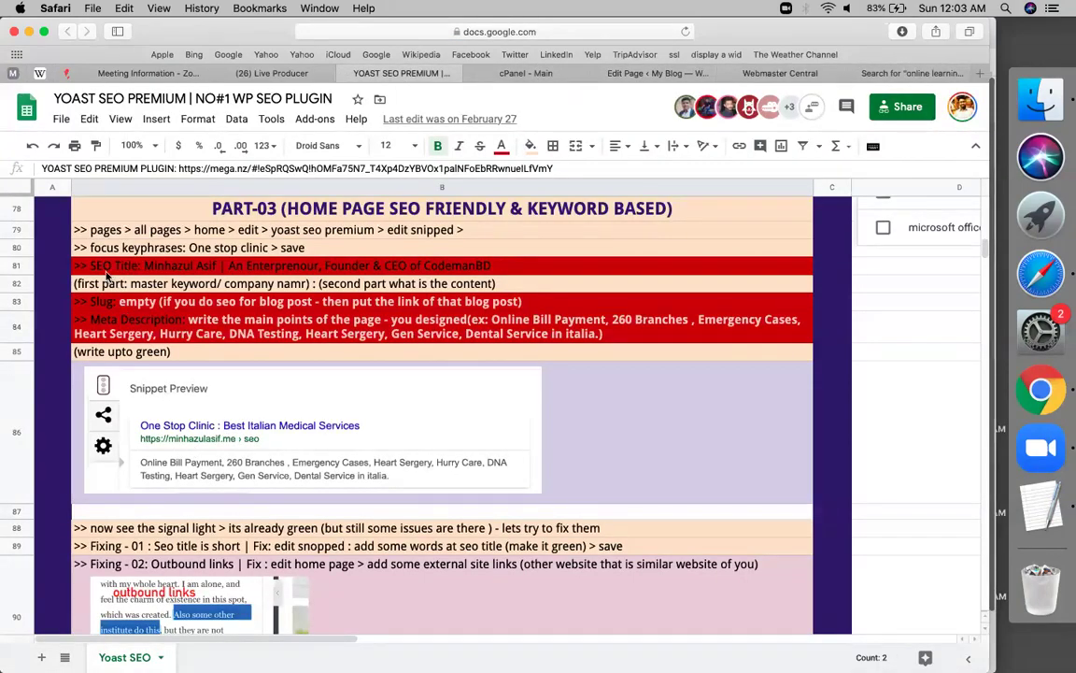
{"action": "left_click", "coordinate": [408, 232]}
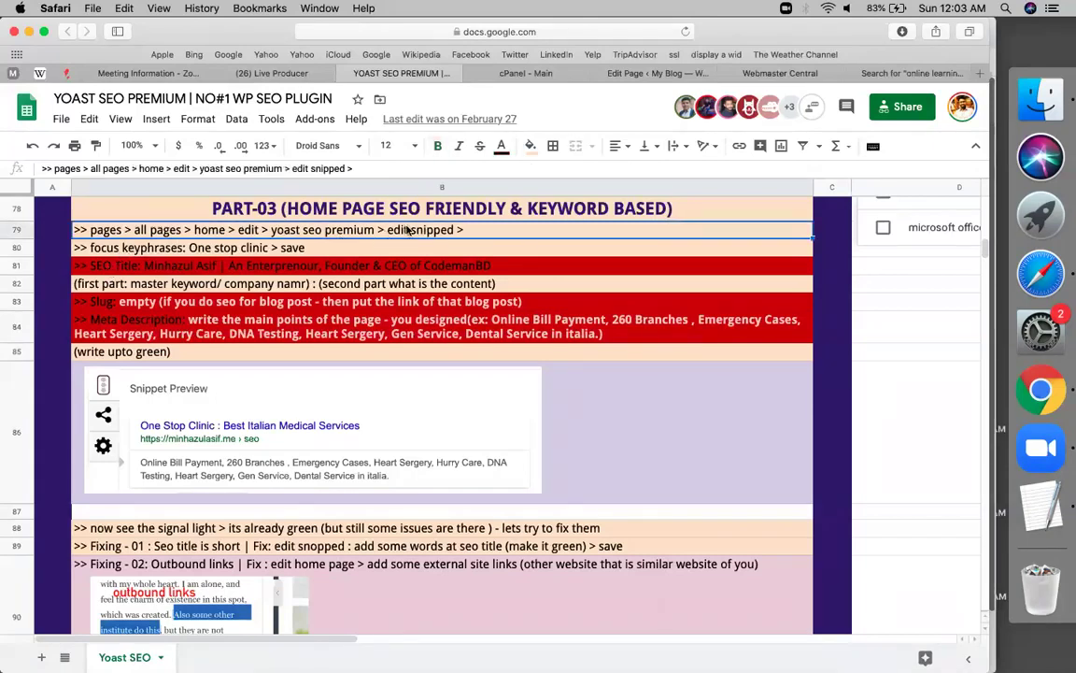
{"action": "left_click", "coordinate": [187, 248]}
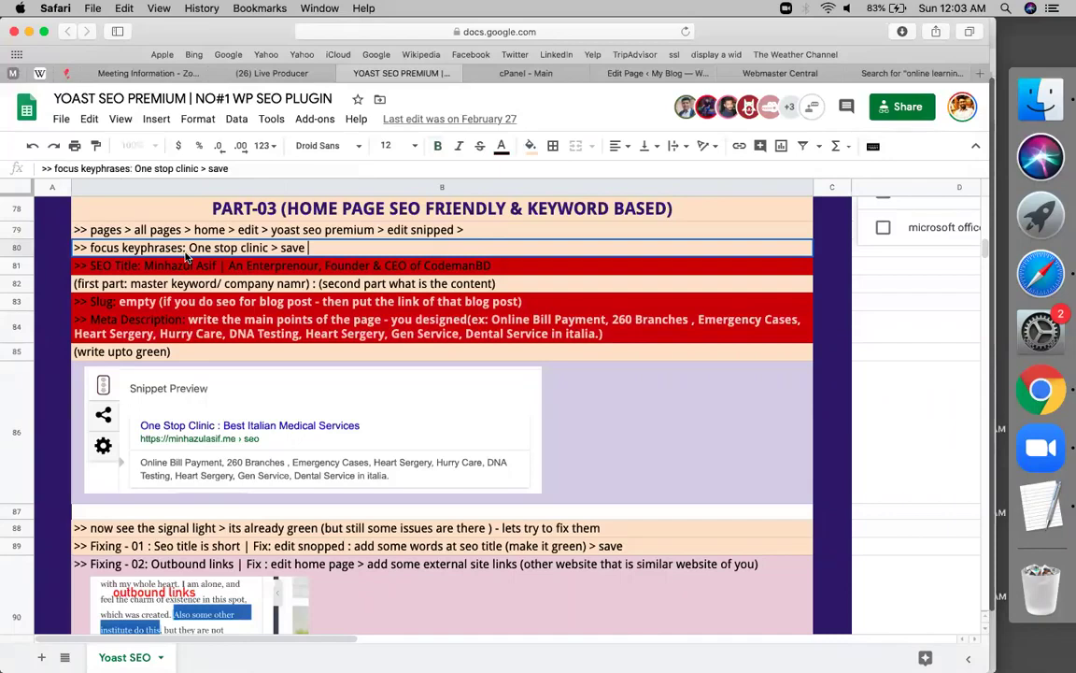
{"action": "double_click", "coordinate": [198, 248]}
{"action": "left_click", "coordinate": [660, 73]}
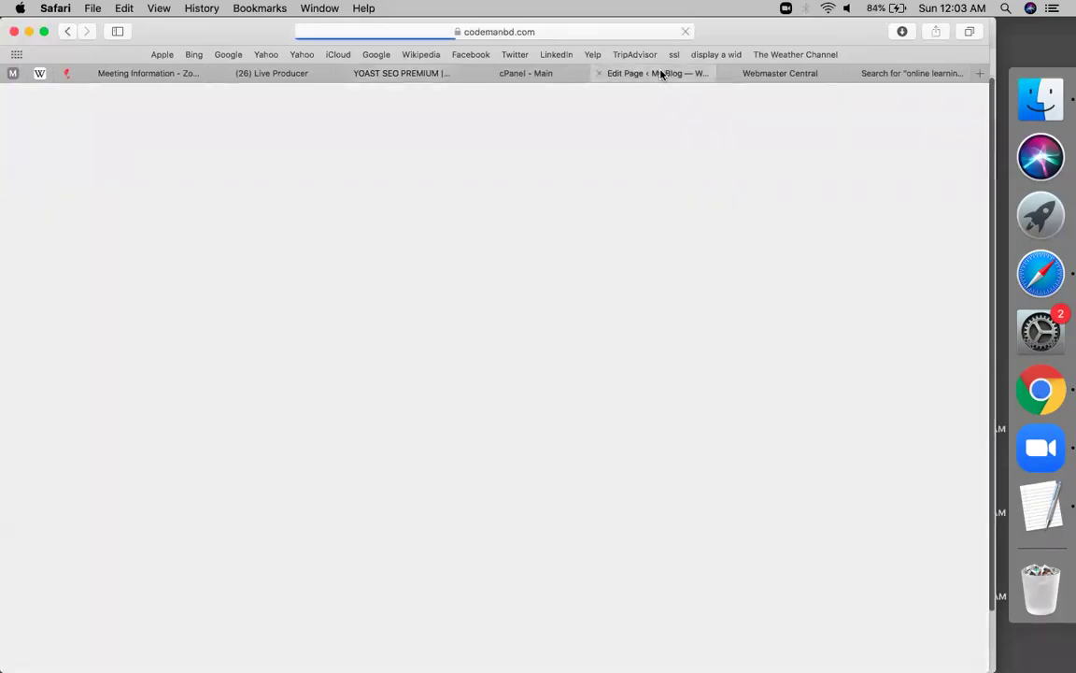
Close the Webmaster Central, search, cPanel, Live Producer and Zoom tabs, then reach the Yoast SEO box
{"action": "left_click", "coordinate": [722, 73]}
{"action": "left_click", "coordinate": [722, 72]}
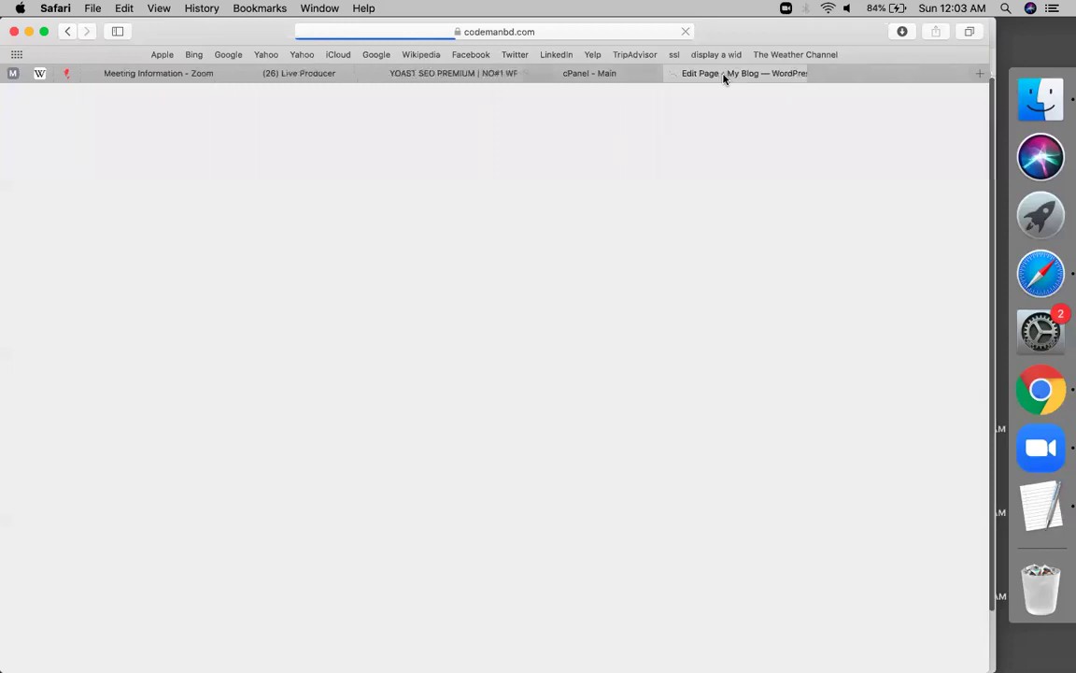
{"action": "left_click", "coordinate": [631, 74]}
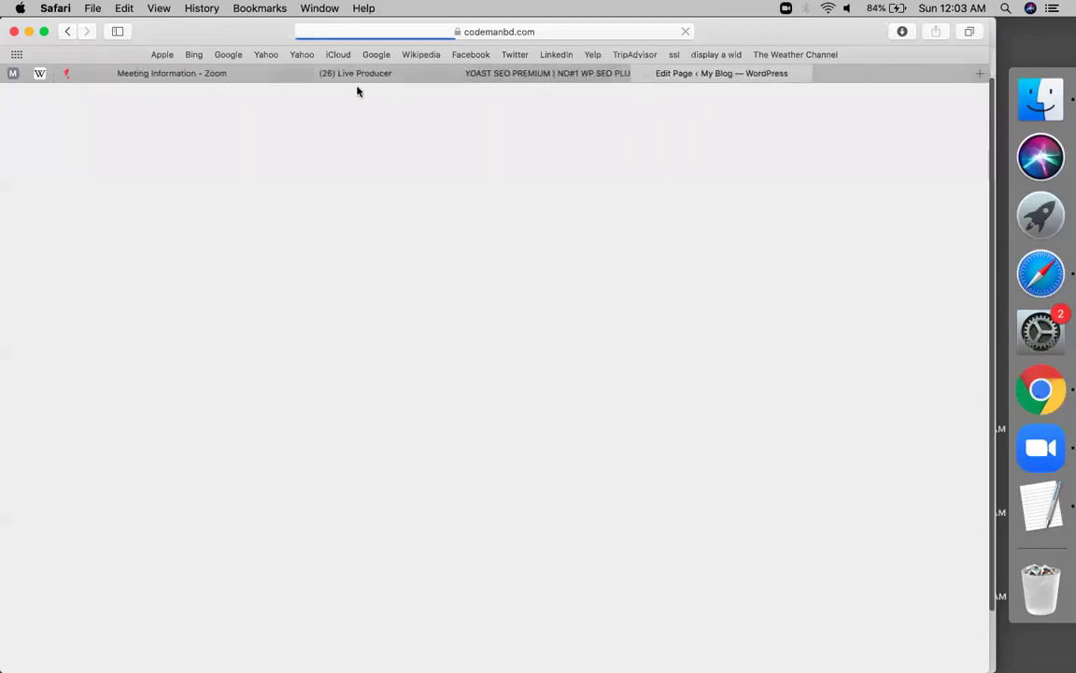
{"action": "left_click", "coordinate": [311, 73]}
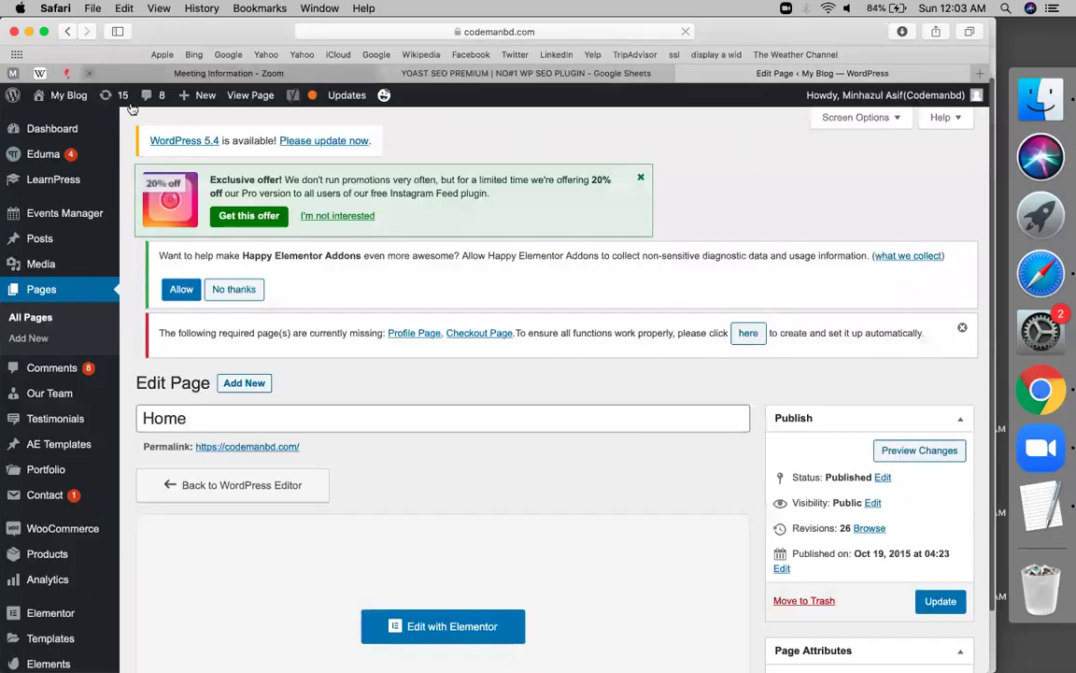
{"action": "left_click", "coordinate": [88, 73]}
{"action": "scroll", "coordinate": [348, 392], "scroll_direction": "down", "scroll_amount": 2}
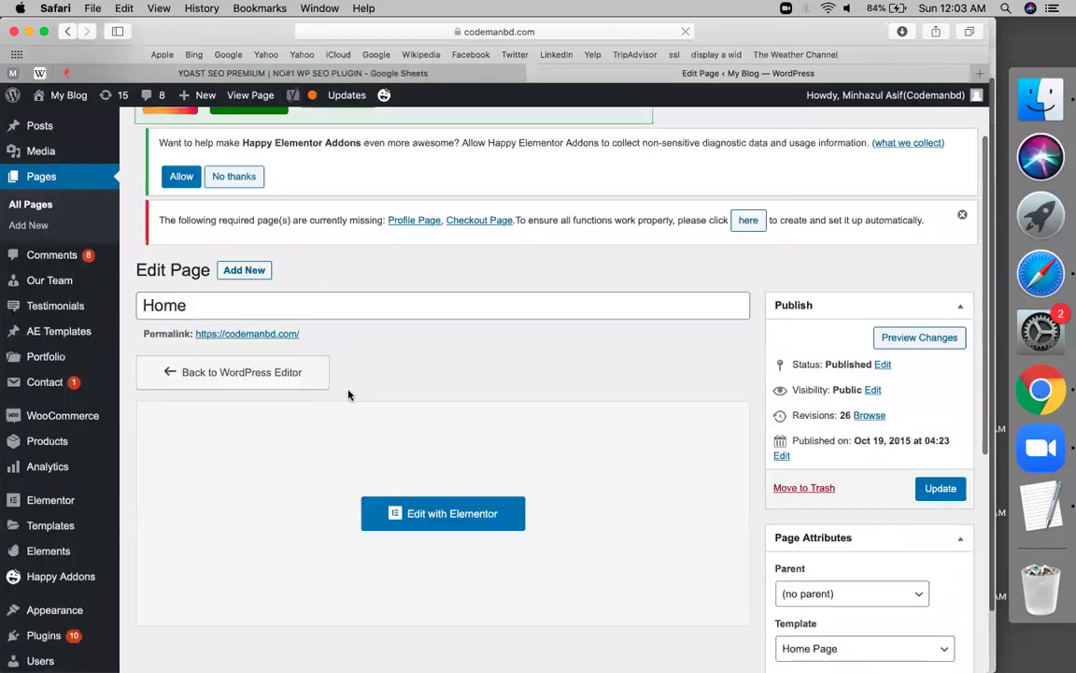
{"action": "scroll", "coordinate": [349, 395], "scroll_direction": "down", "scroll_amount": 5}
{"action": "scroll", "coordinate": [348, 394], "scroll_direction": "up", "scroll_amount": 10}
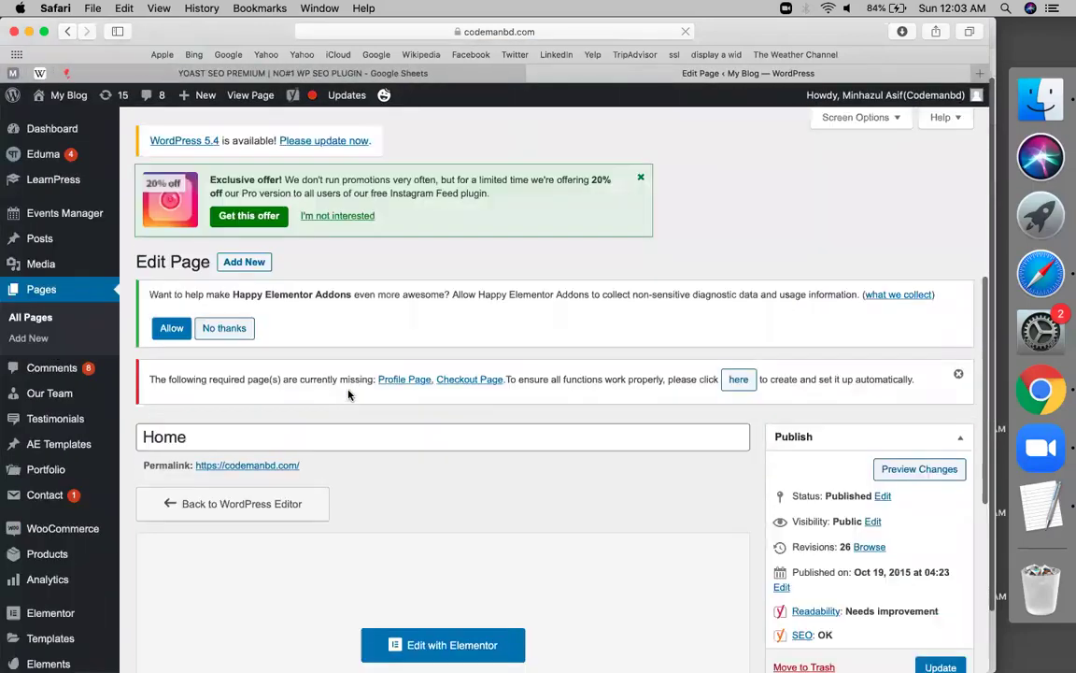
{"action": "scroll", "coordinate": [348, 394], "scroll_direction": "down", "scroll_amount": 9}
{"action": "scroll", "coordinate": [211, 413], "scroll_direction": "down", "scroll_amount": 2}
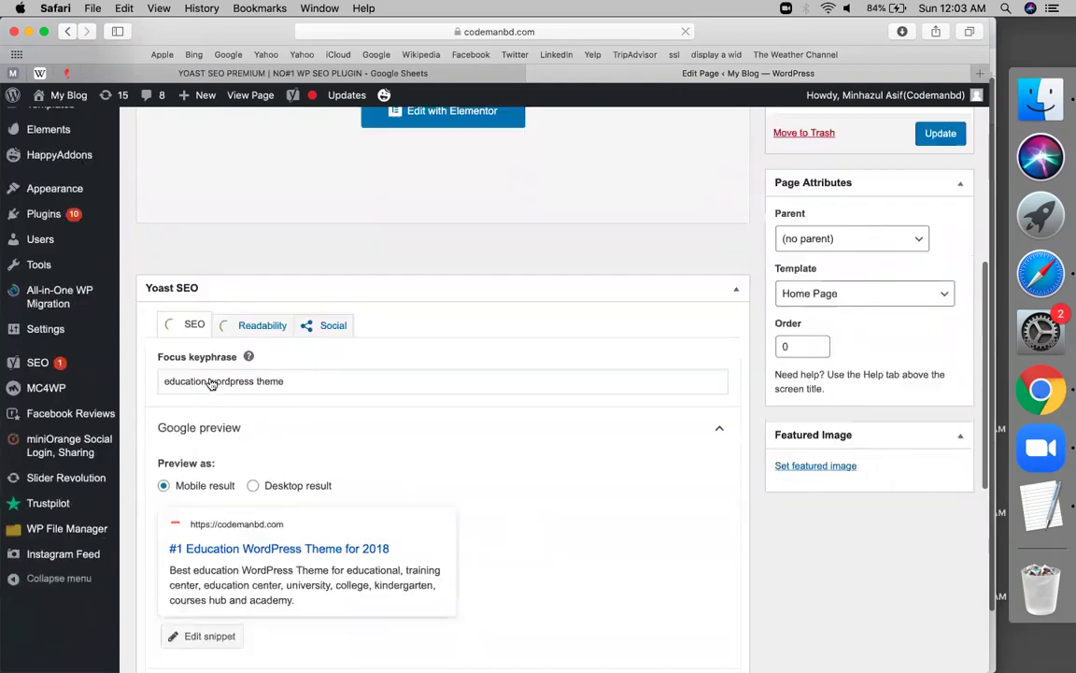
{"action": "scroll", "coordinate": [213, 381], "scroll_direction": "down", "scroll_amount": 1}
Replace the focus keyphrase with 'Codemanbd education' and copy it
{"action": "left_click", "coordinate": [157, 315]}
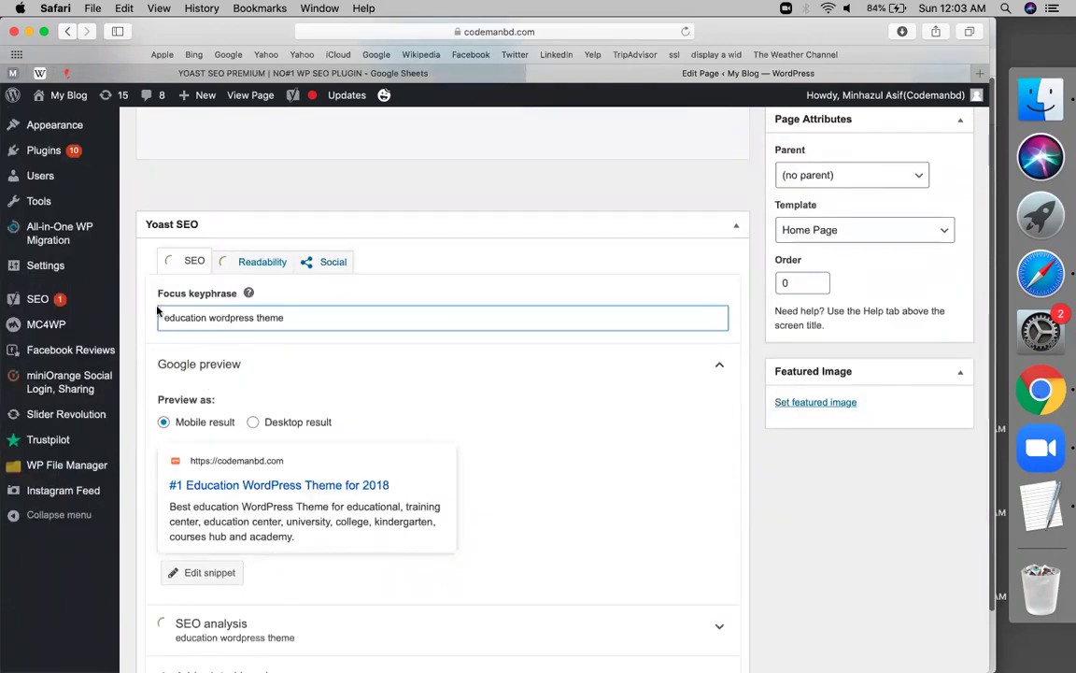
{"action": "key", "text": "super+a"}
{"action": "type", "text": "codemanbd"}
{"action": "key", "text": "super+Left"}
{"action": "key", "text": "shift+Right"}
{"action": "type", "text": "C"}
{"action": "key", "text": "super+Right"}
{"action": "type", "text": "education"}
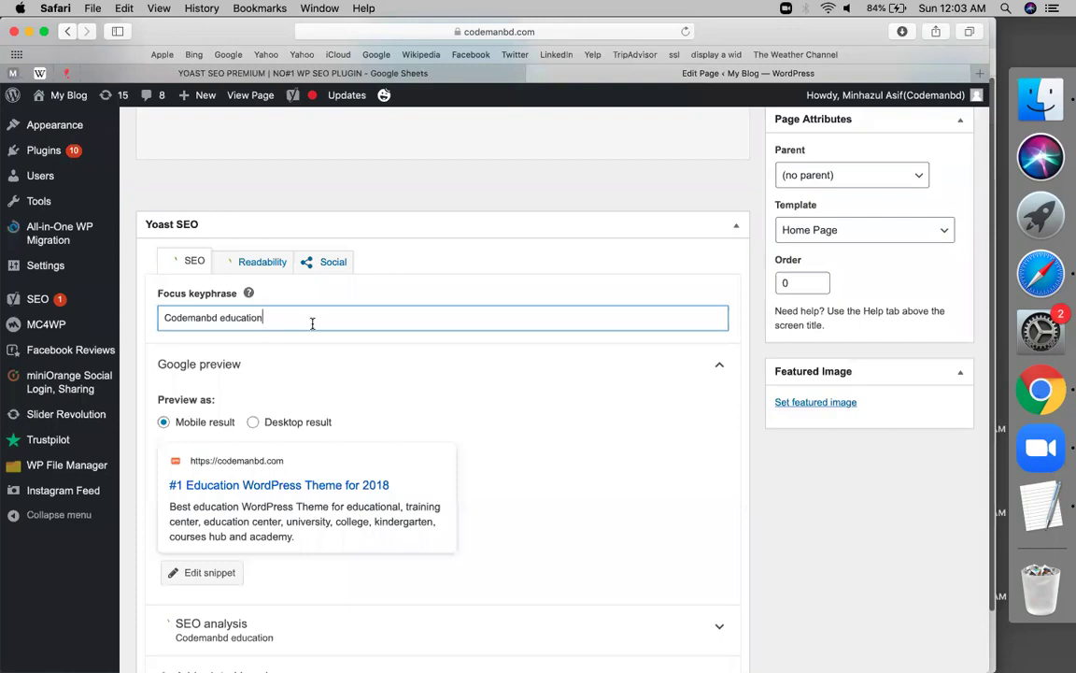
{"action": "key", "text": "super+a"}
{"action": "key", "text": "super+c"}
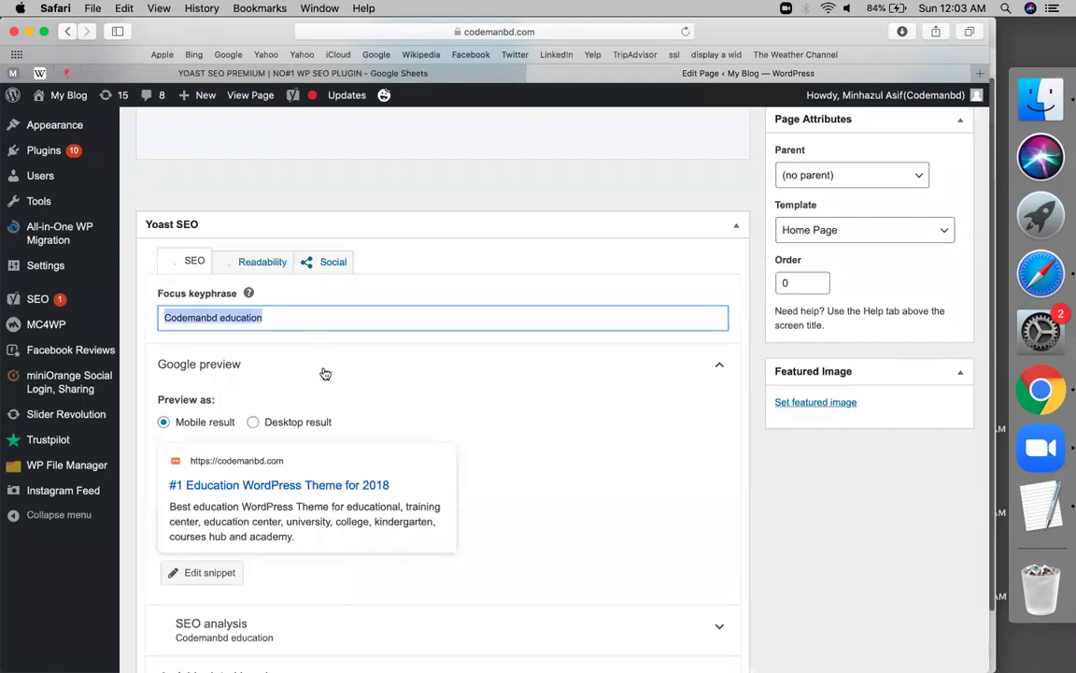
Open Yoast's snippet editor and start editing the SEO title
{"action": "scroll", "coordinate": [325, 374], "scroll_direction": "down", "scroll_amount": 3}
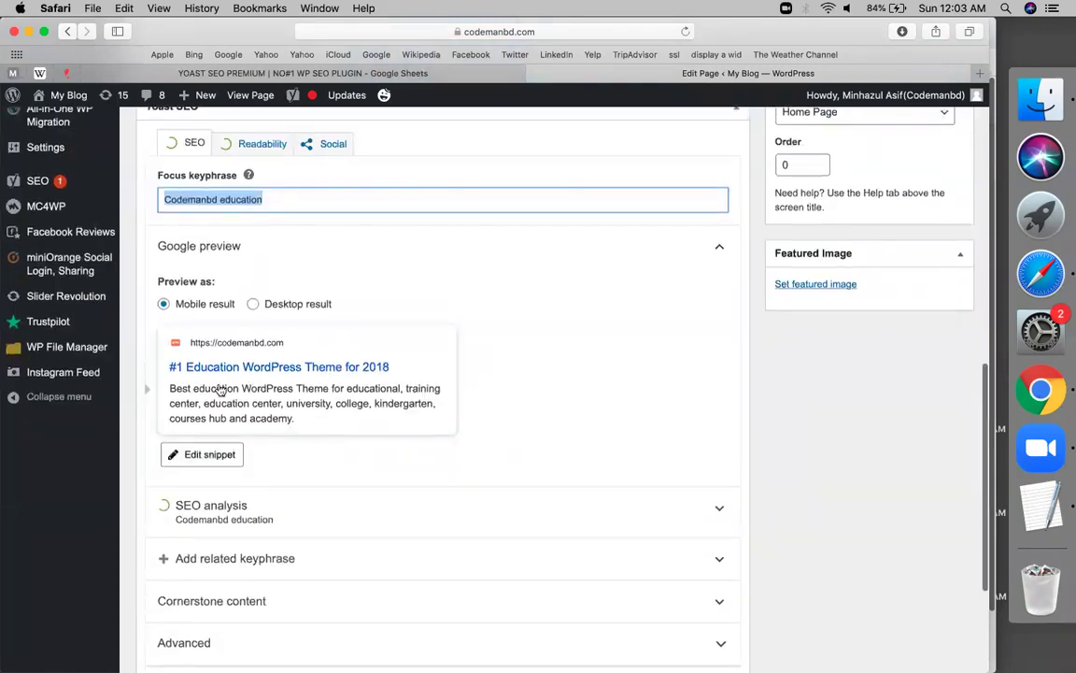
{"action": "left_click", "coordinate": [216, 454]}
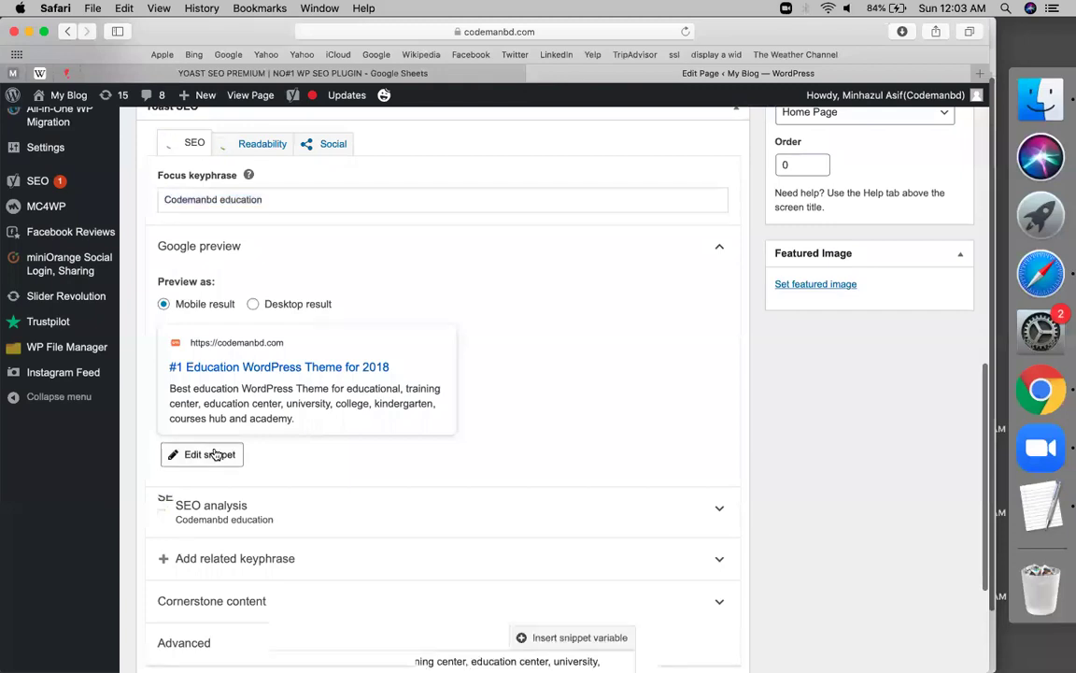
{"action": "scroll", "coordinate": [314, 376], "scroll_direction": "down", "scroll_amount": 2}
{"action": "left_click", "coordinate": [314, 362]}
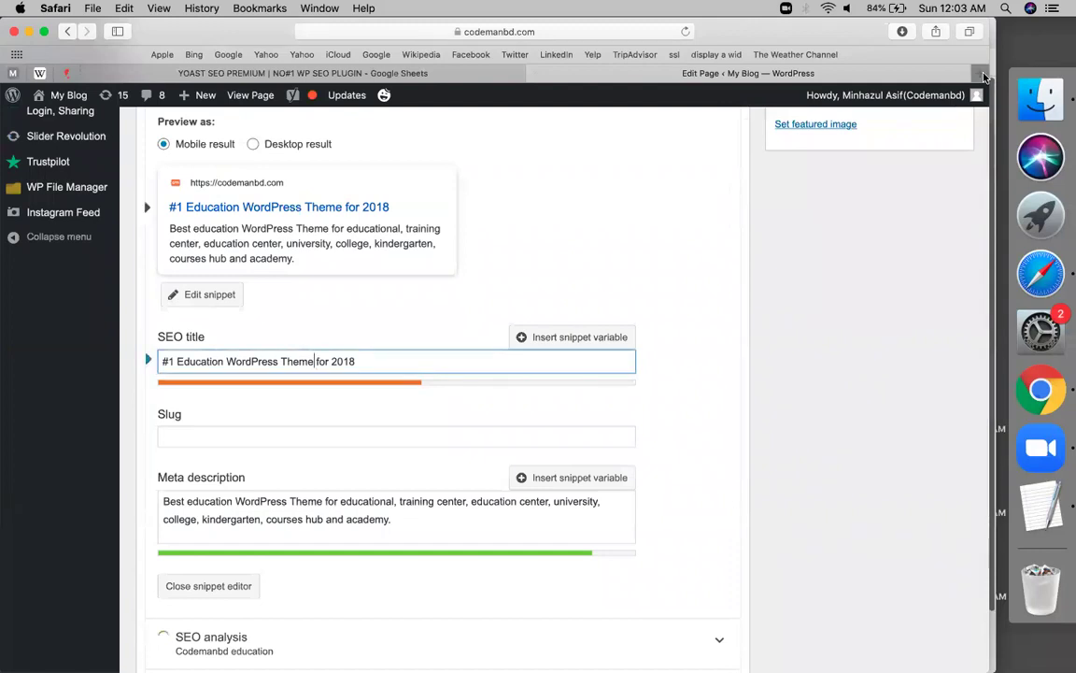
{"action": "left_click", "coordinate": [984, 75]}
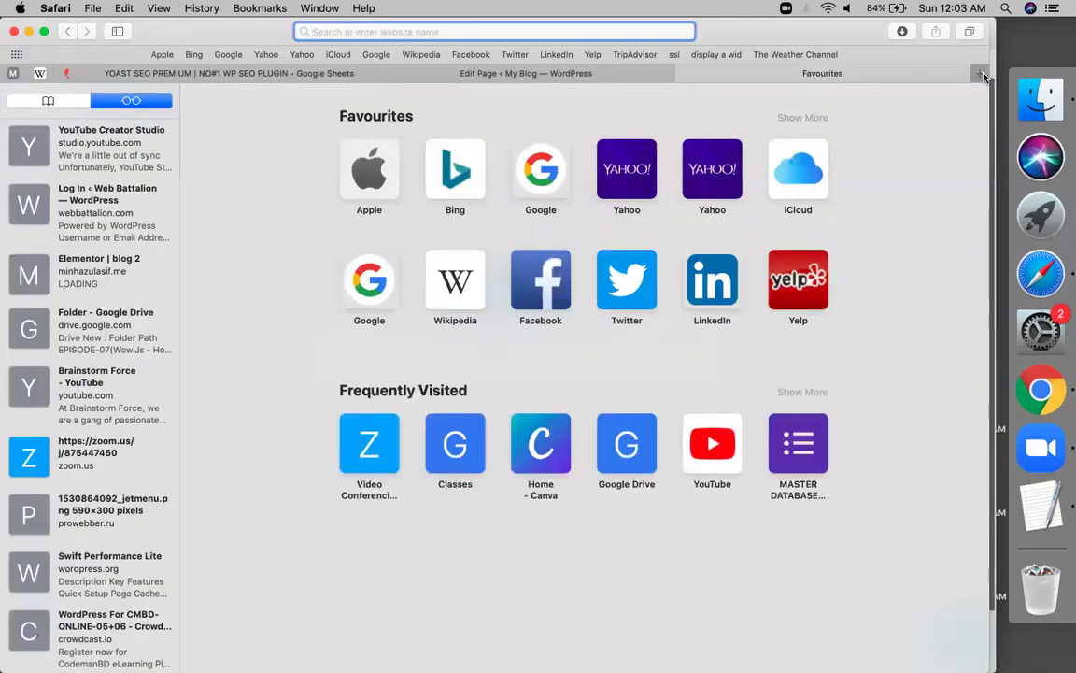
In a new tab, search Google for 'facebook' after the facebook.com address fails
{"action": "type", "text": "fa"}
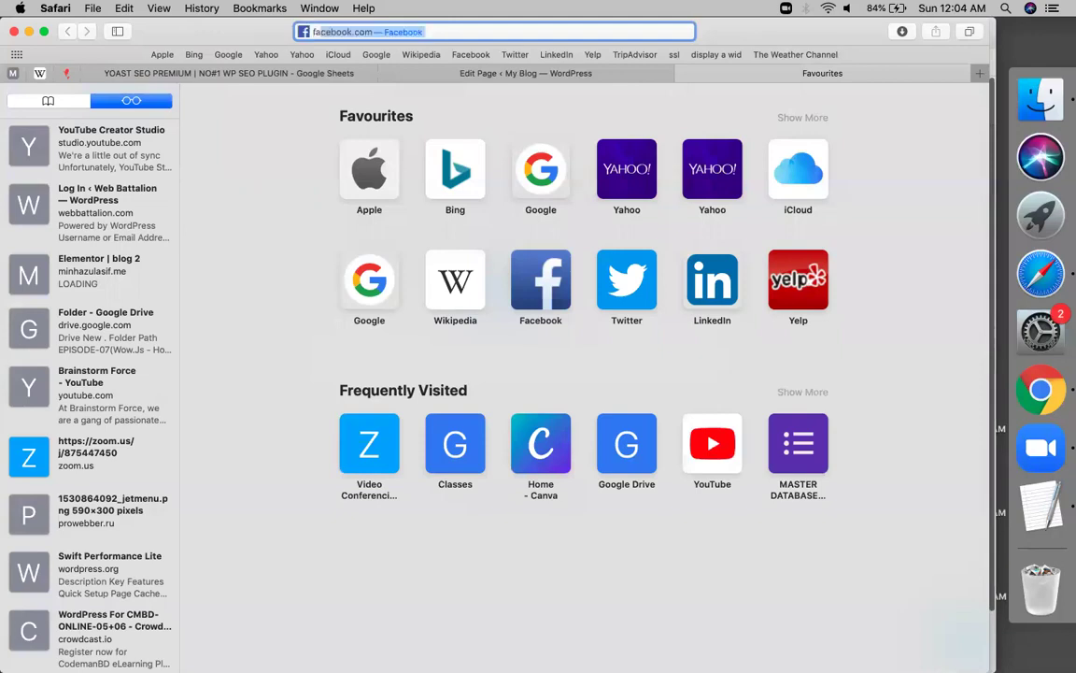
{"action": "type", "text": "ceboo"}
{"action": "key", "text": "Return"}
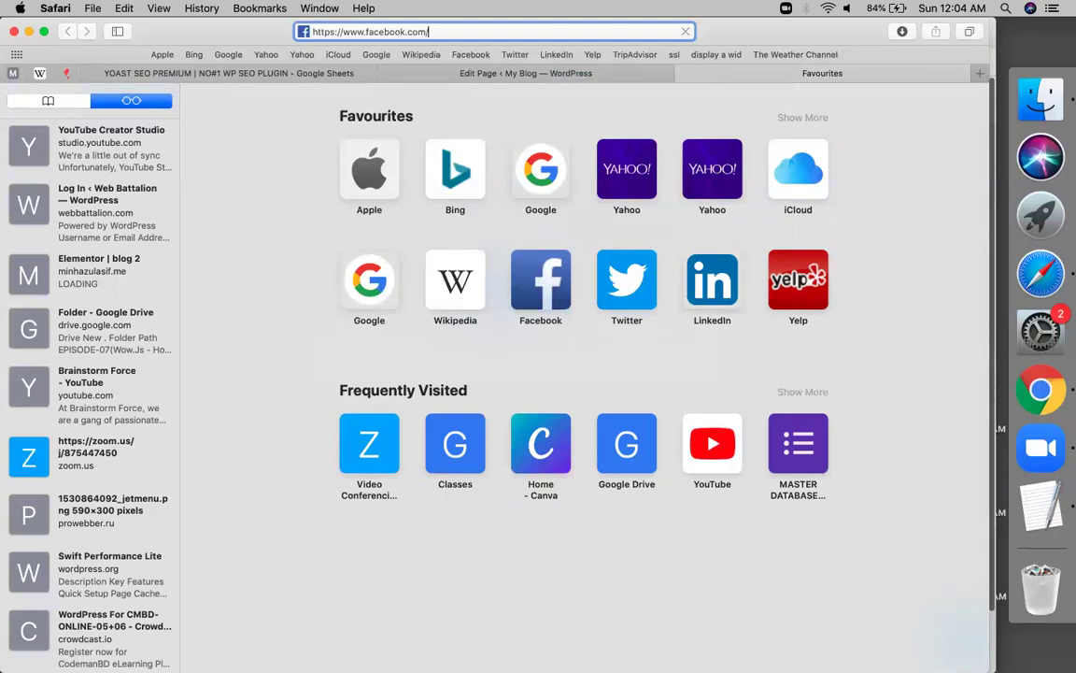
{"action": "key", "text": "Return"}
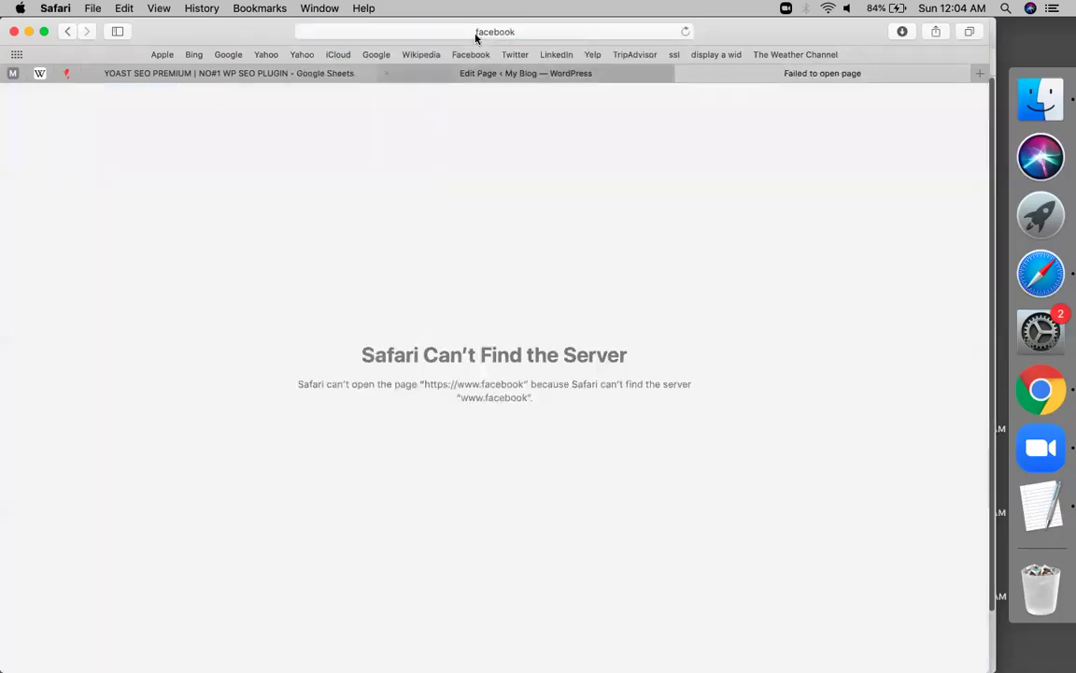
{"action": "left_click", "coordinate": [476, 32]}
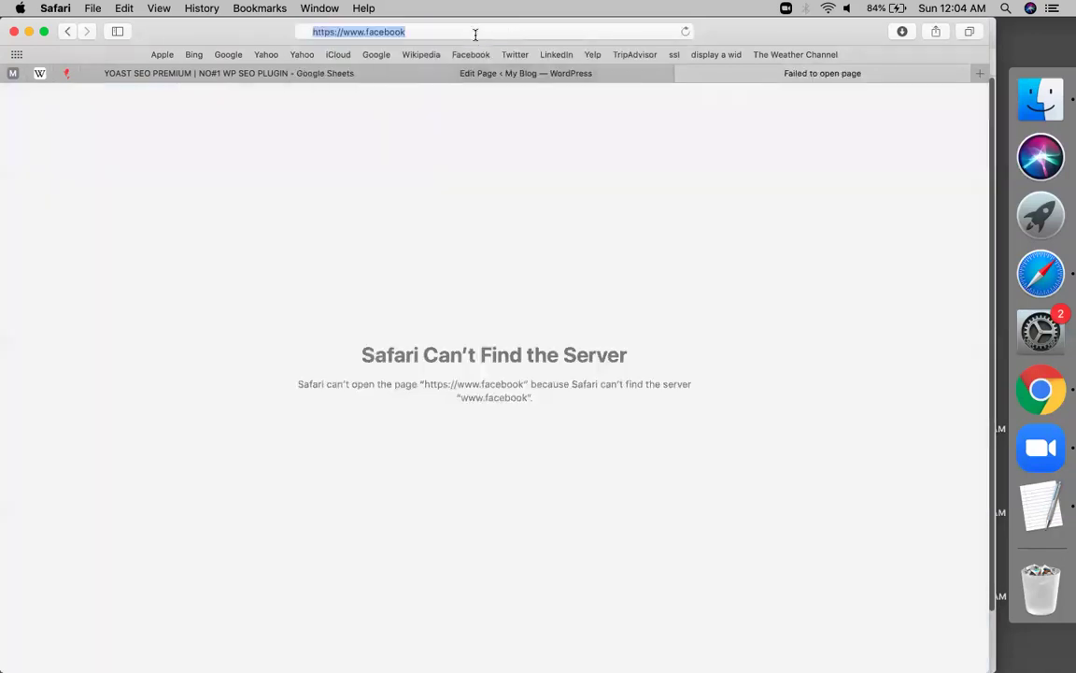
{"action": "key", "text": "BackSpace"}
{"action": "type", "text": "facebook"}
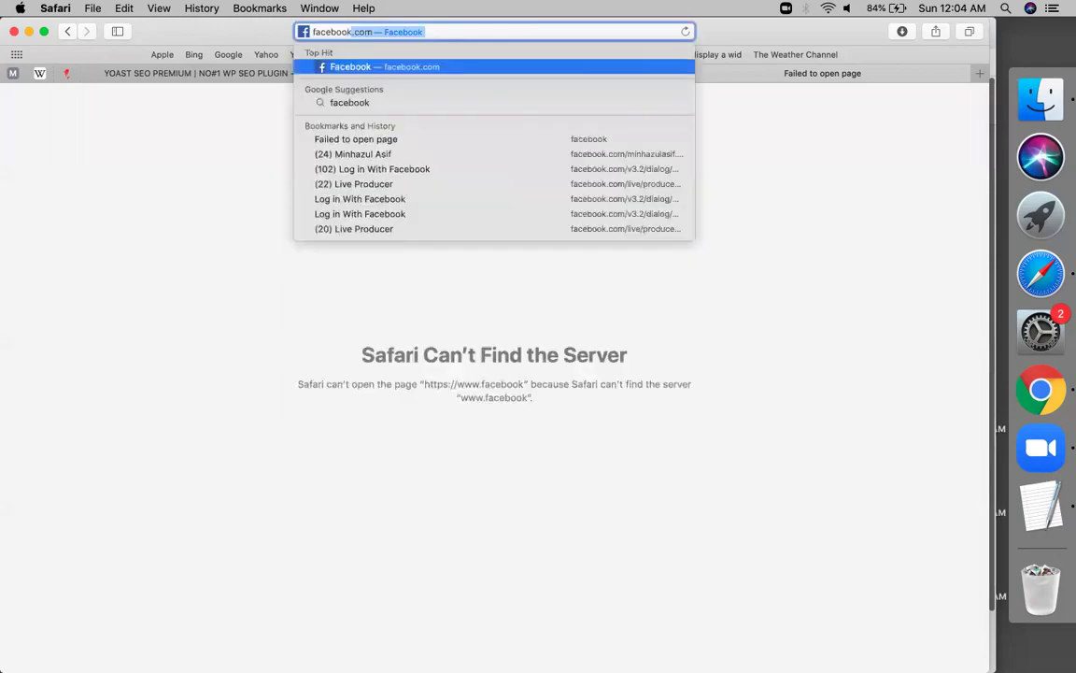
{"action": "key", "text": "Return"}
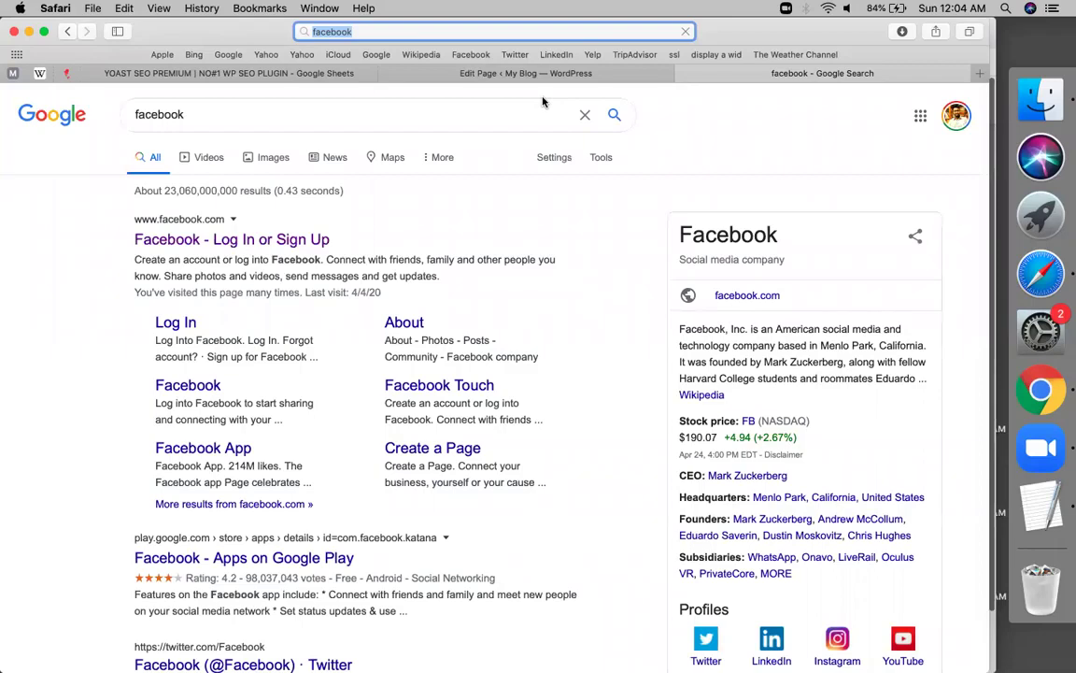
Set the SEO title to 'Codemanbd education | Biggest online learning & freelancing institute'
{"action": "left_click", "coordinate": [513, 78]}
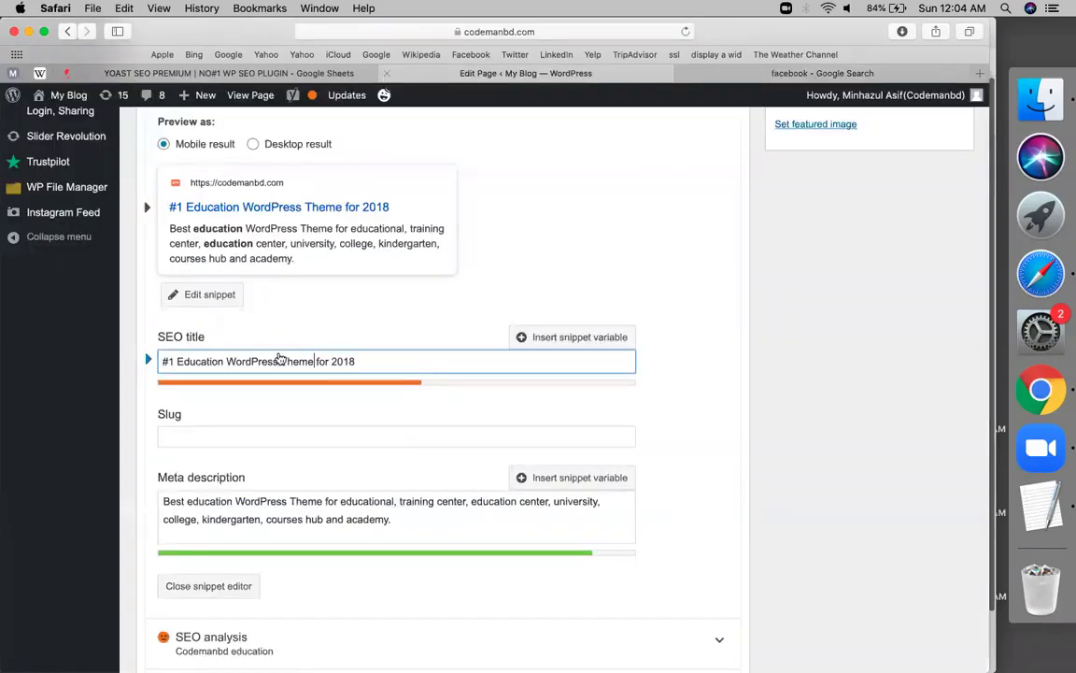
{"action": "triple_click", "coordinate": [218, 364]}
{"action": "key", "text": "super+v"}
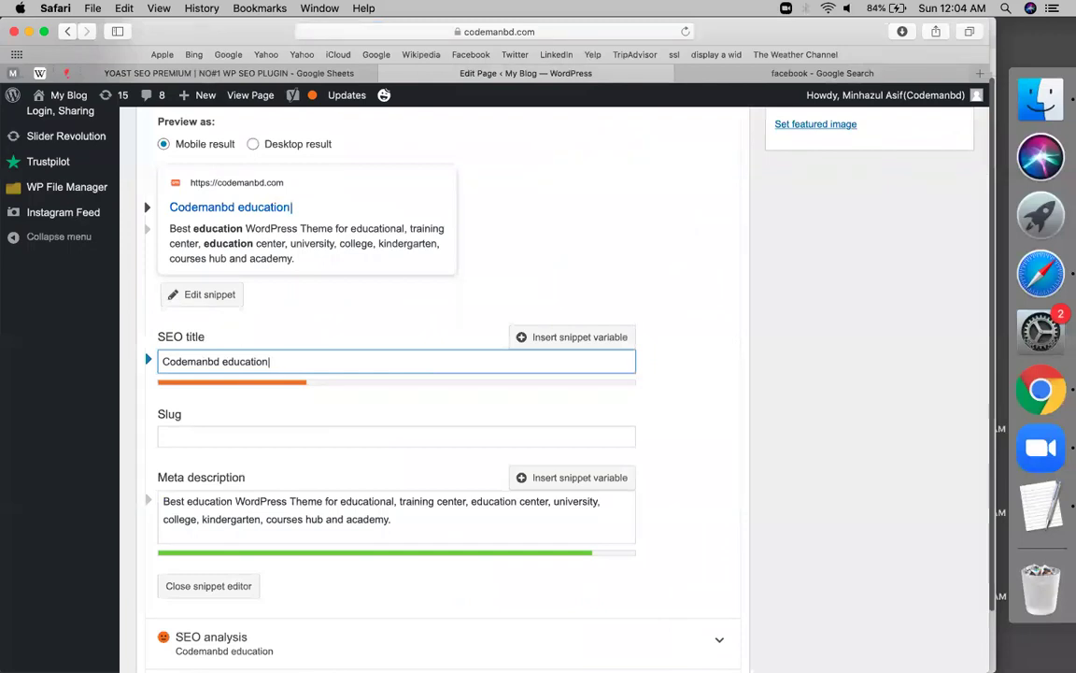
{"action": "key", "text": "BackSpace"}
{"action": "type", "text": "n | Biggest online learning & freelancing institute"}
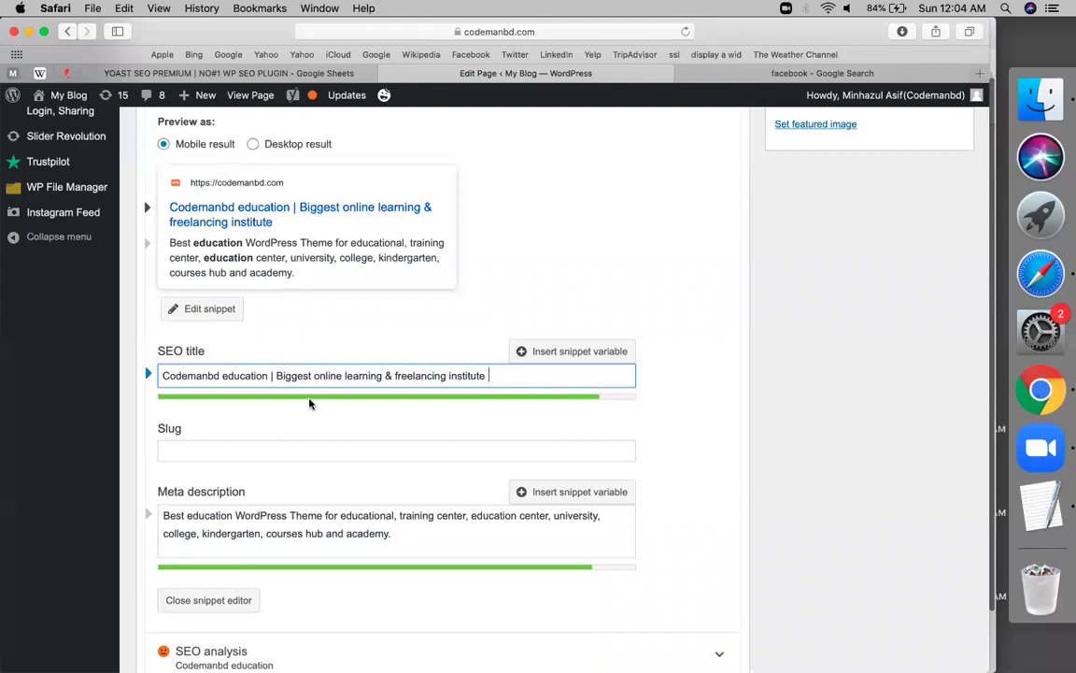
Select the slug and meta description fields, then return to the facebook search results
{"action": "left_click", "coordinate": [307, 449]}
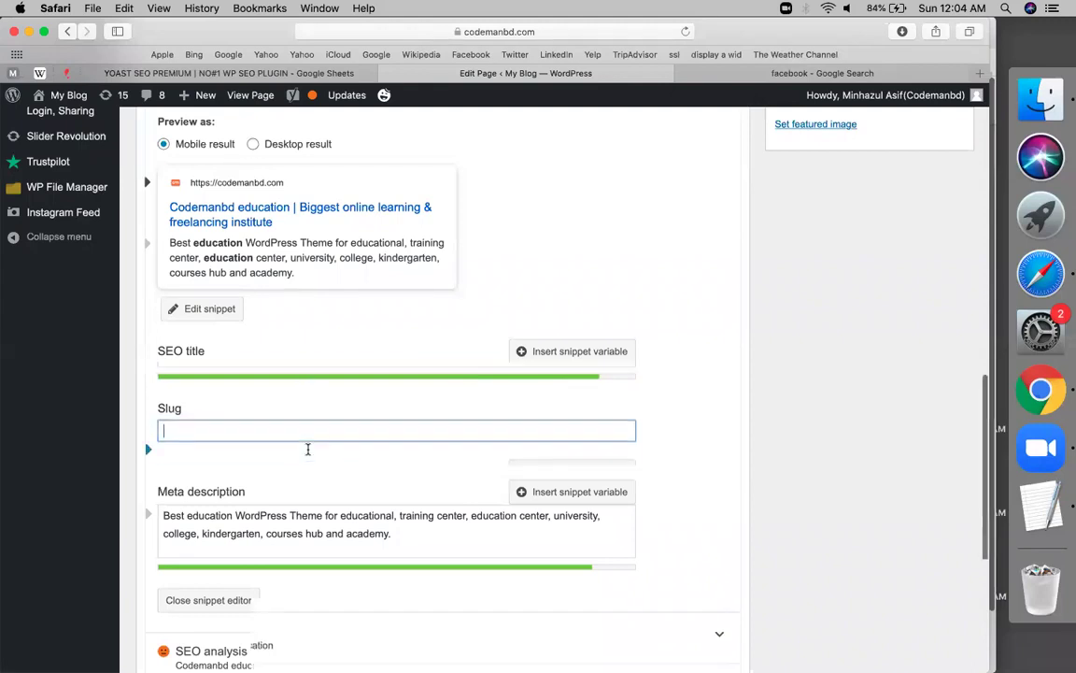
{"action": "scroll", "coordinate": [307, 447], "scroll_direction": "down", "scroll_amount": 2}
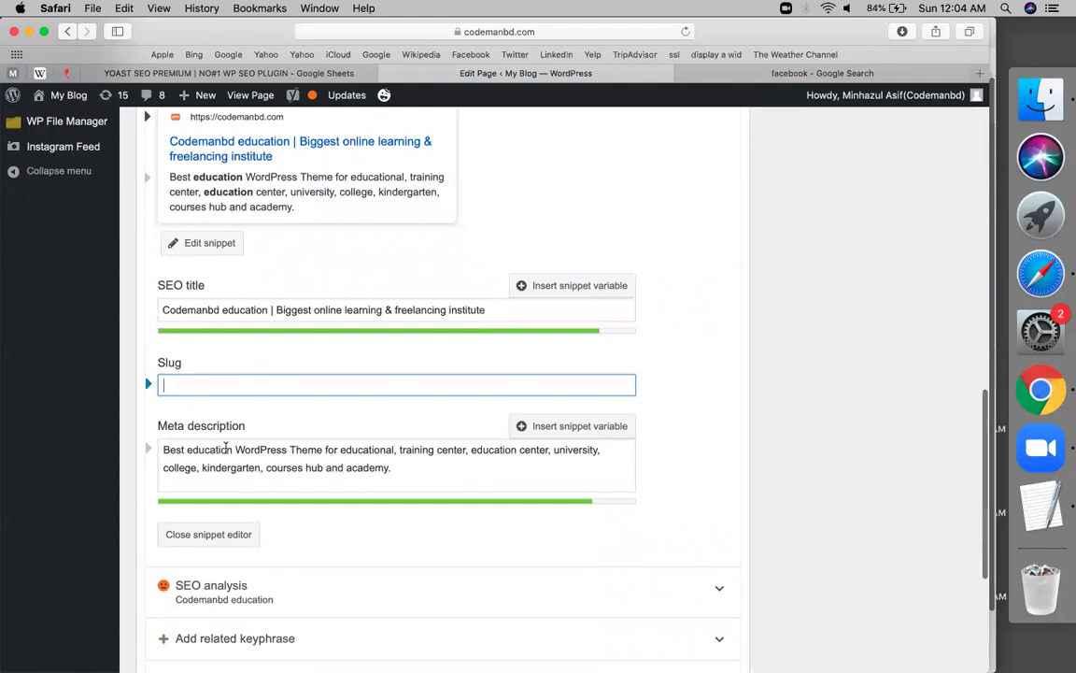
{"action": "scroll", "coordinate": [228, 444], "scroll_direction": "down", "scroll_amount": 1}
{"action": "left_click", "coordinate": [195, 394]}
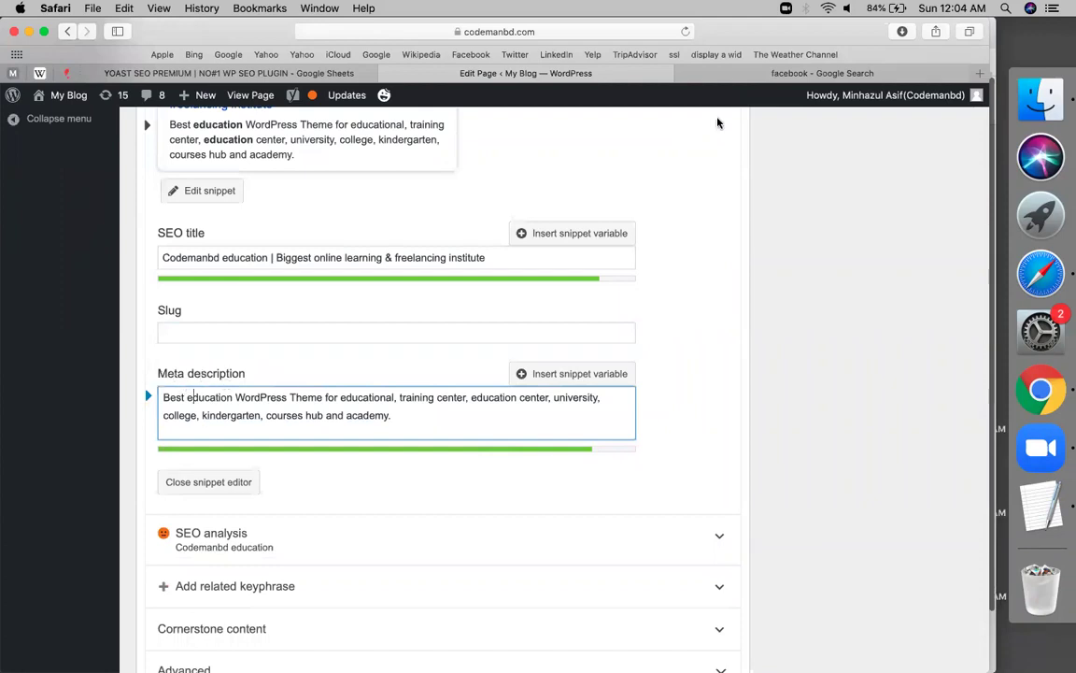
{"action": "left_click", "coordinate": [753, 74]}
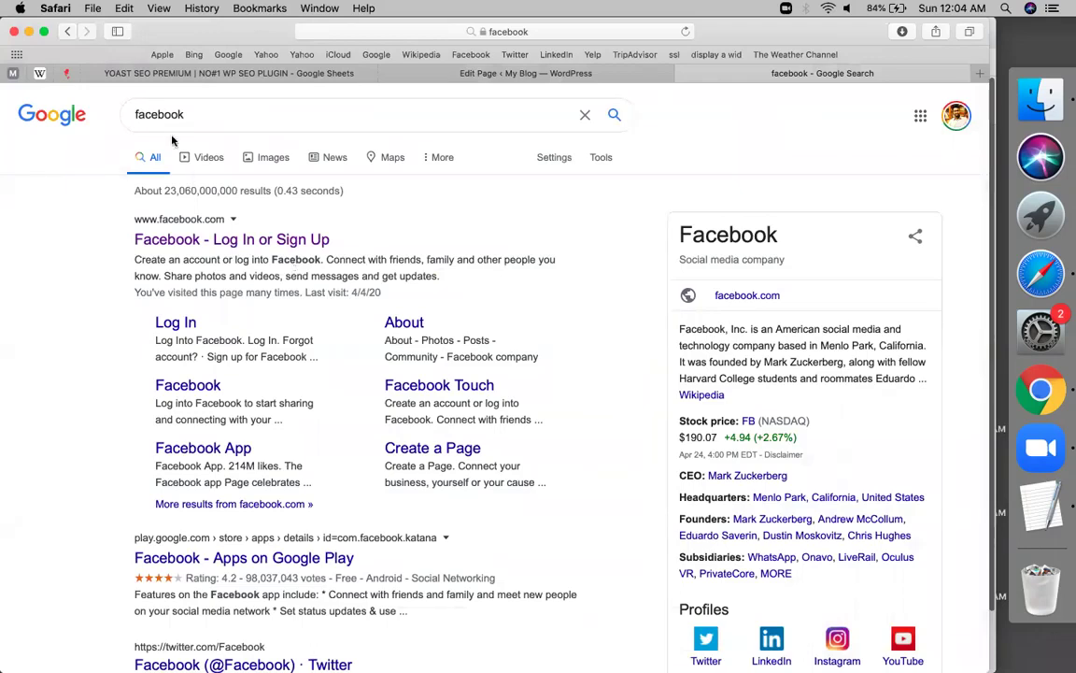
Inspect the bolded Facebook keyword in a result snippet, then return to the Home page editor
{"action": "double_click", "coordinate": [295, 259]}
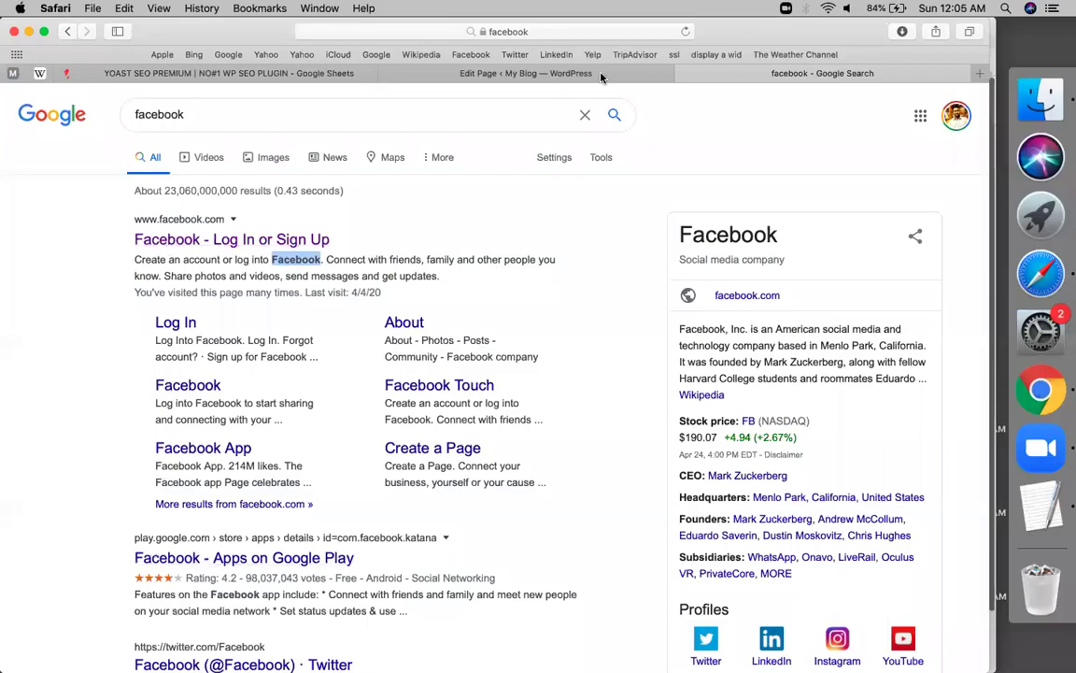
{"action": "left_click", "coordinate": [431, 78]}
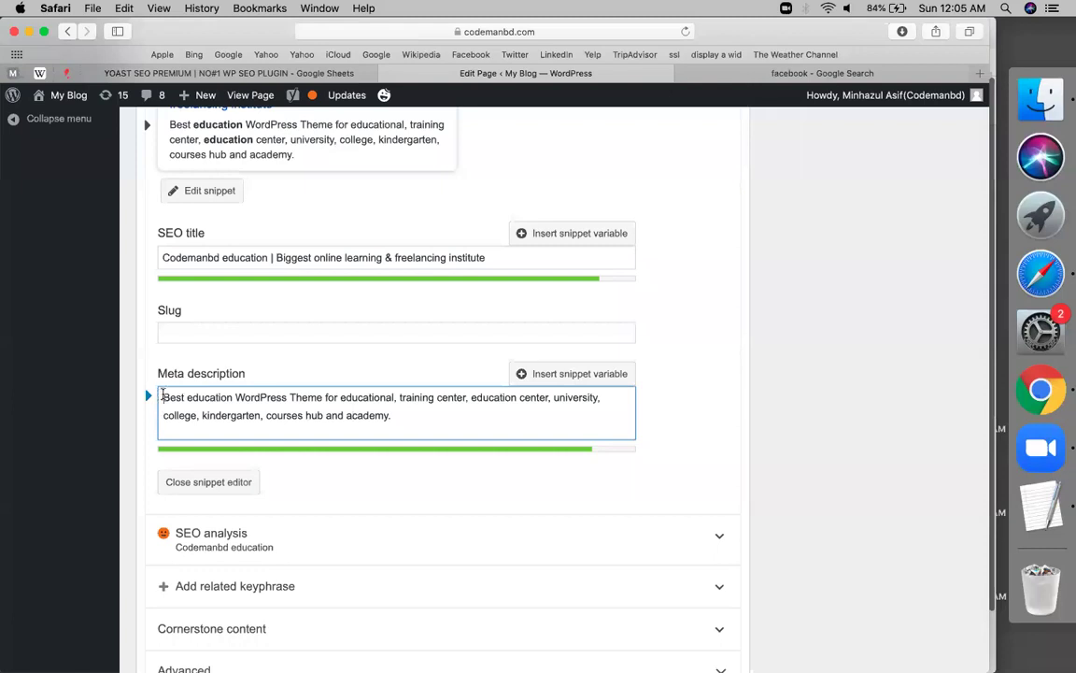
Rewrite the meta description to open with 'Codemanbd education,' and end 'bangladesh online learning'
{"action": "type", "text": "Codemanbd education"}
{"action": "type", "text": ","}
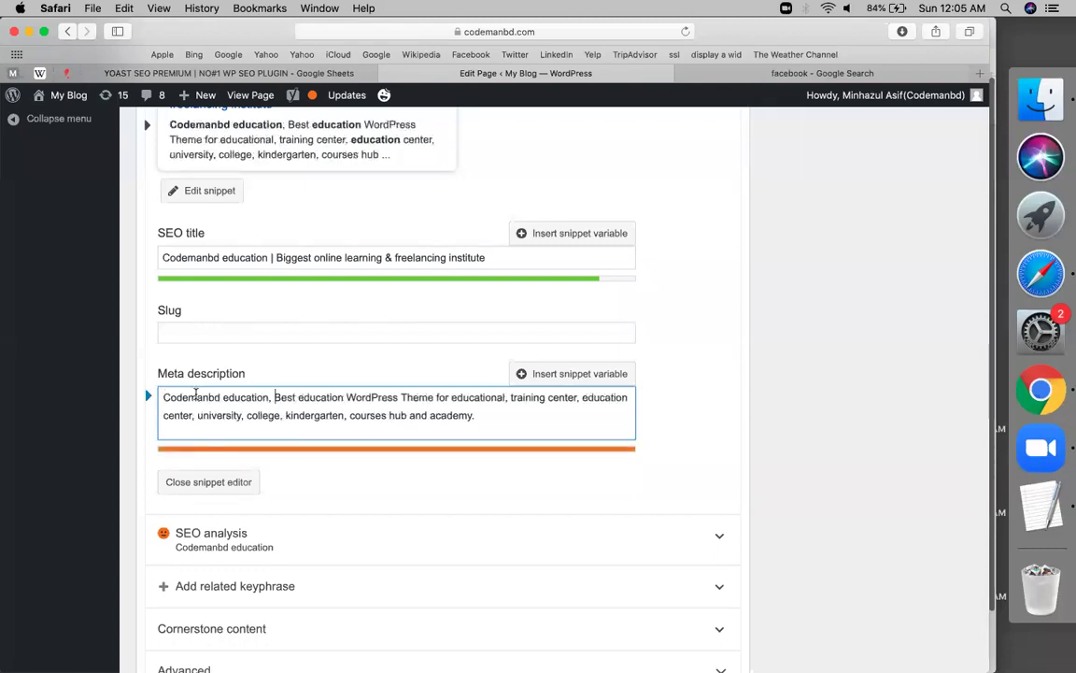
{"action": "left_click_drag", "start_coordinate": [274, 397], "coordinate": [343, 397]}
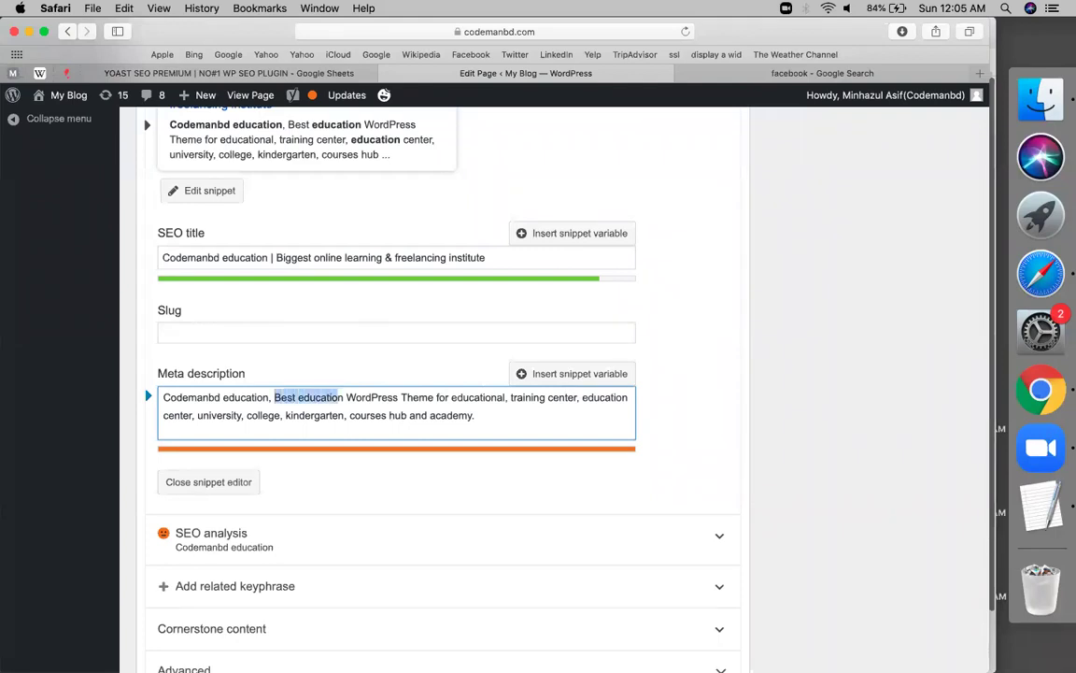
{"action": "key", "text": "BackSpace"}
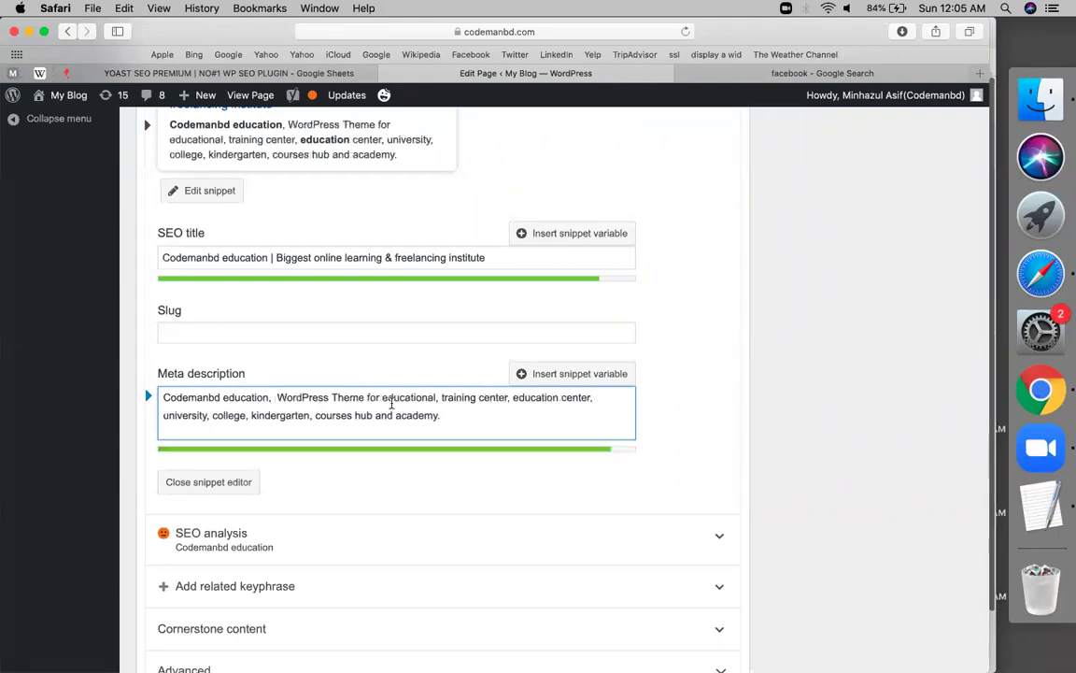
{"action": "double_click", "coordinate": [410, 397]}
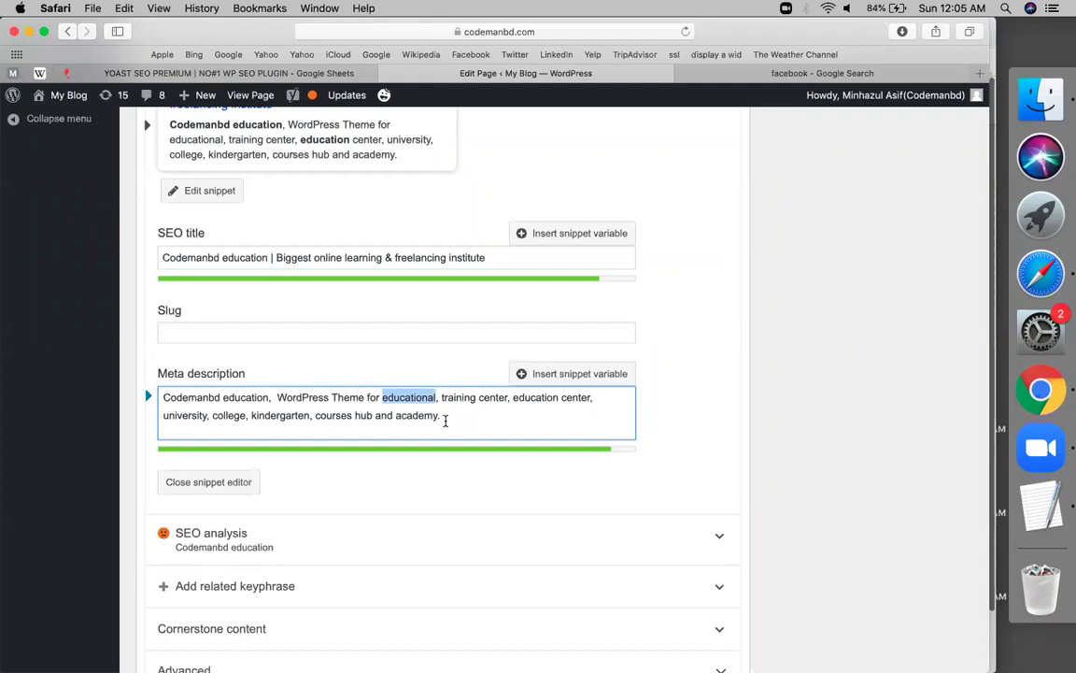
{"action": "type", "text": "freelancing"}
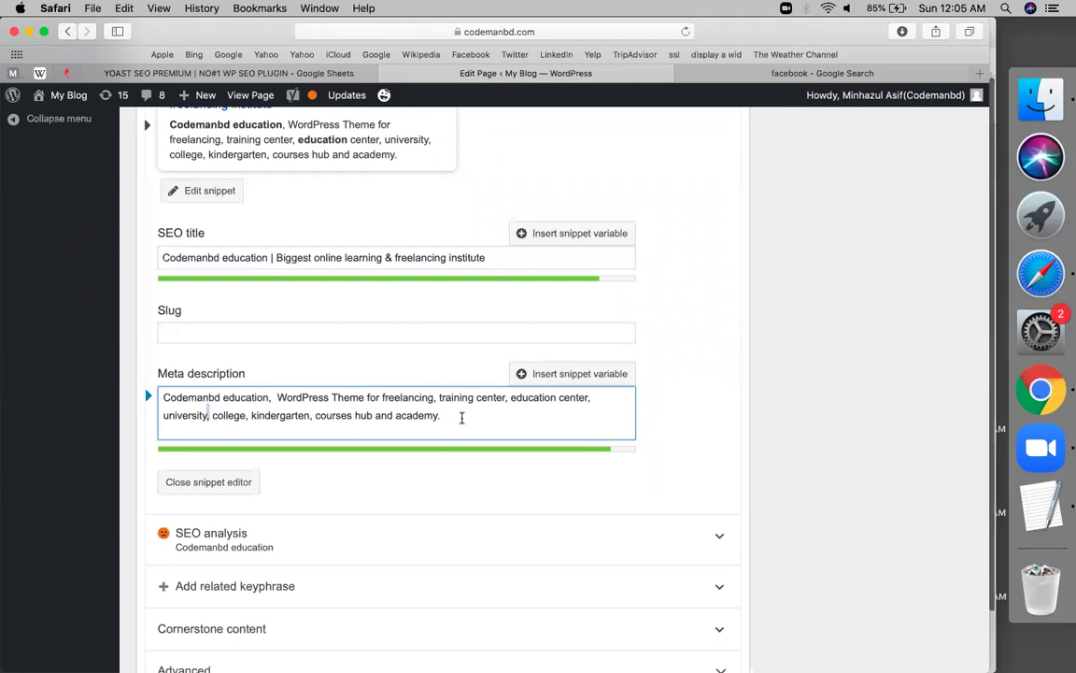
{"action": "left_click_drag", "start_coordinate": [510, 397], "coordinate": [441, 416]}
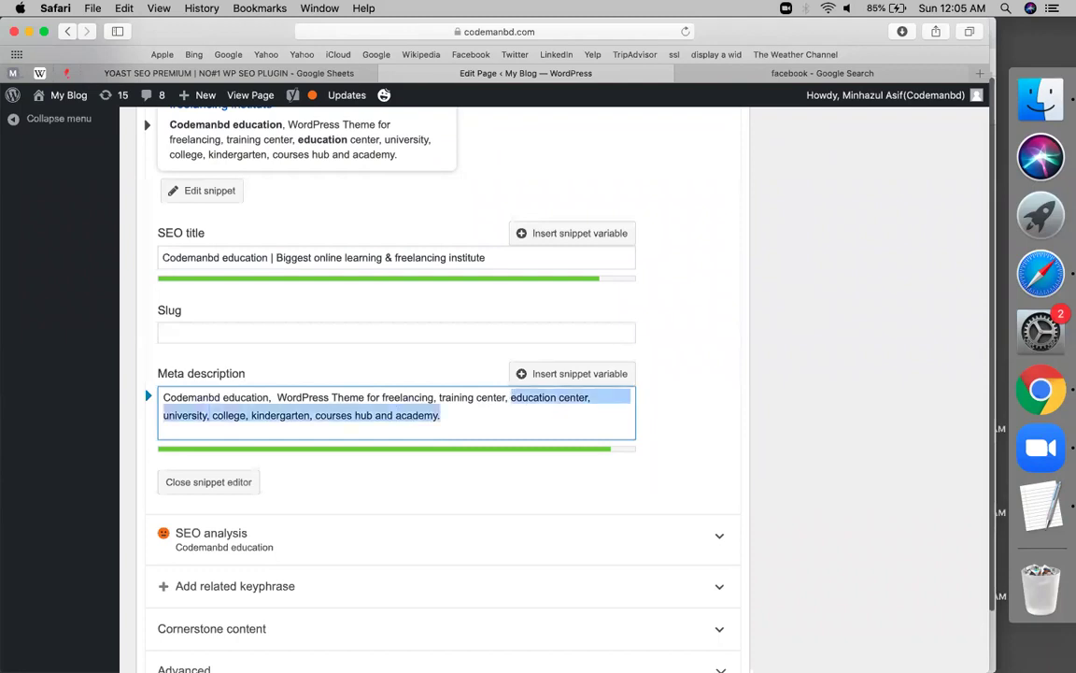
{"action": "type", "text": "na"}
{"action": "key", "text": "BackSpace"}
{"action": "key", "text": "BackSpace"}
{"action": "type", "text": "onl"}
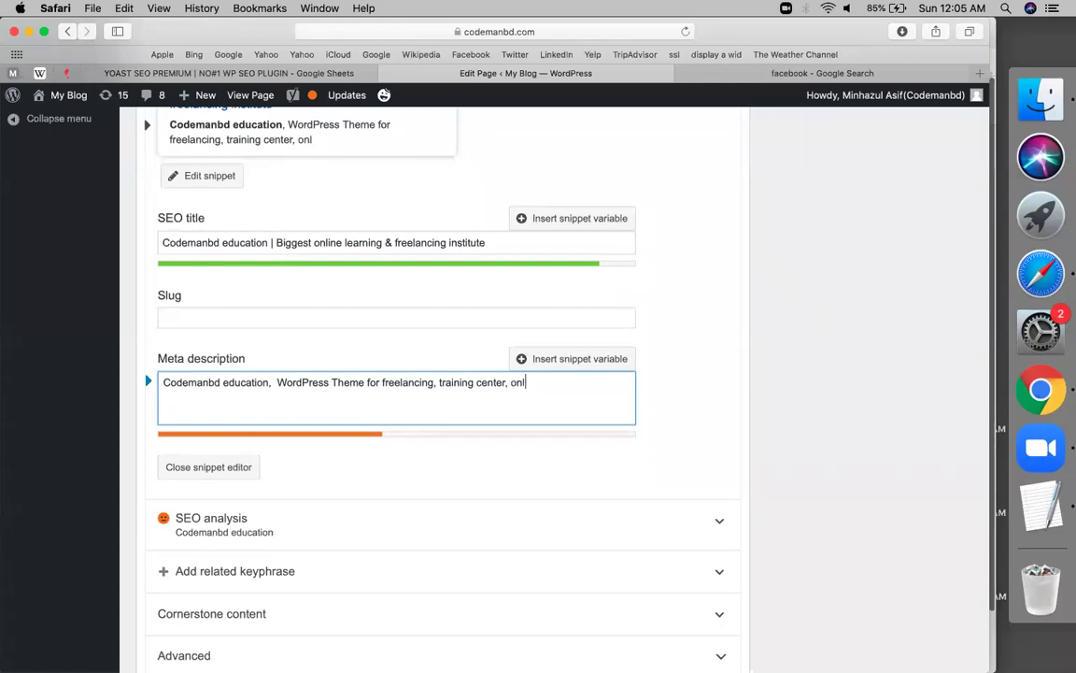
{"action": "type", "text": "ine learning "}
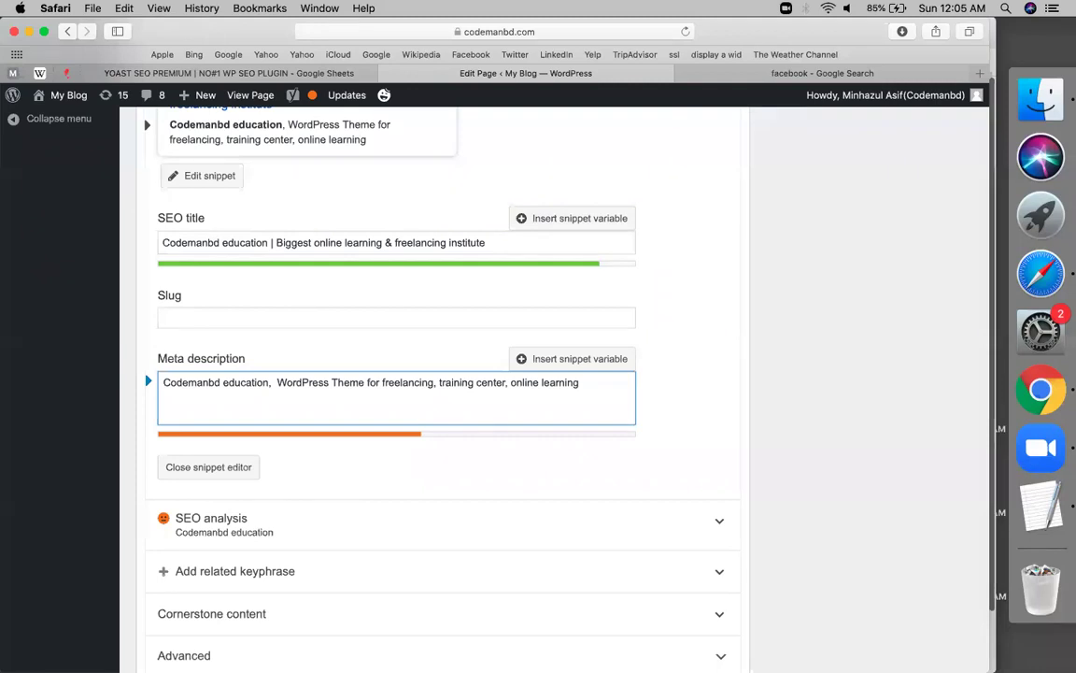
{"action": "type", "text": "for freela"}
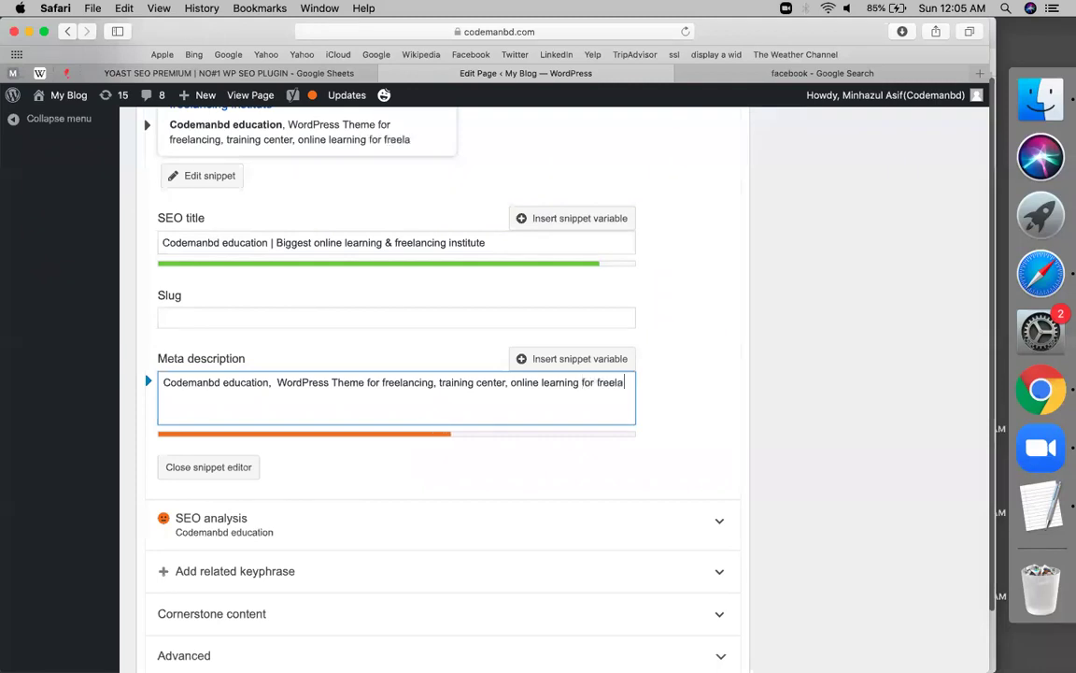
{"action": "type", "text": "ncong, ba"}
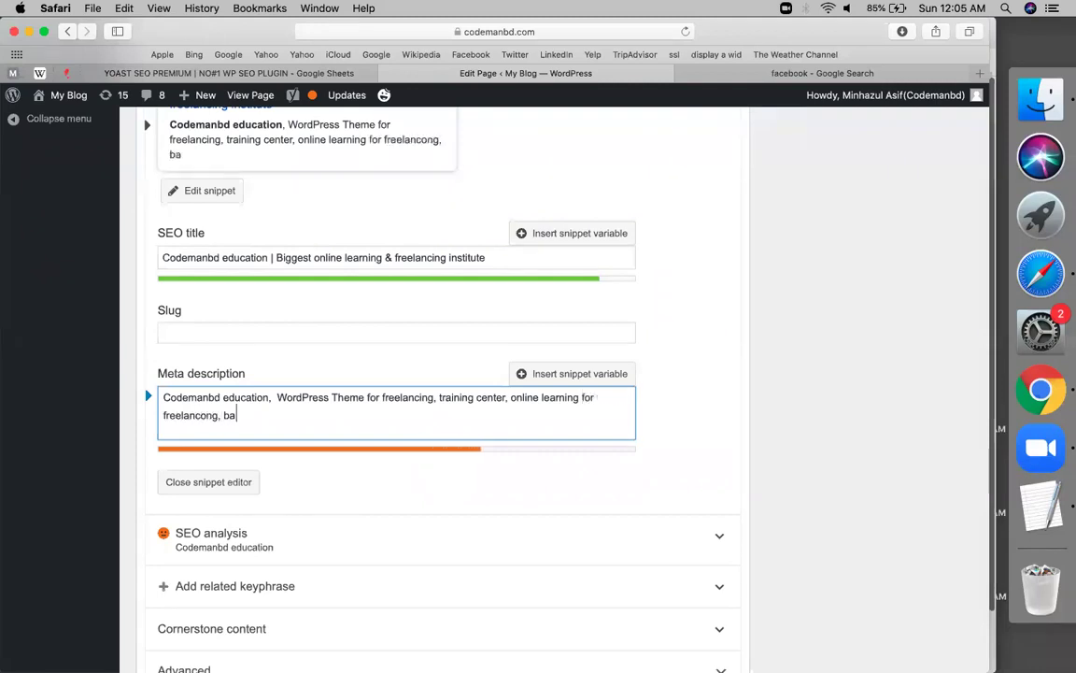
{"action": "type", "text": "ngladesh"}
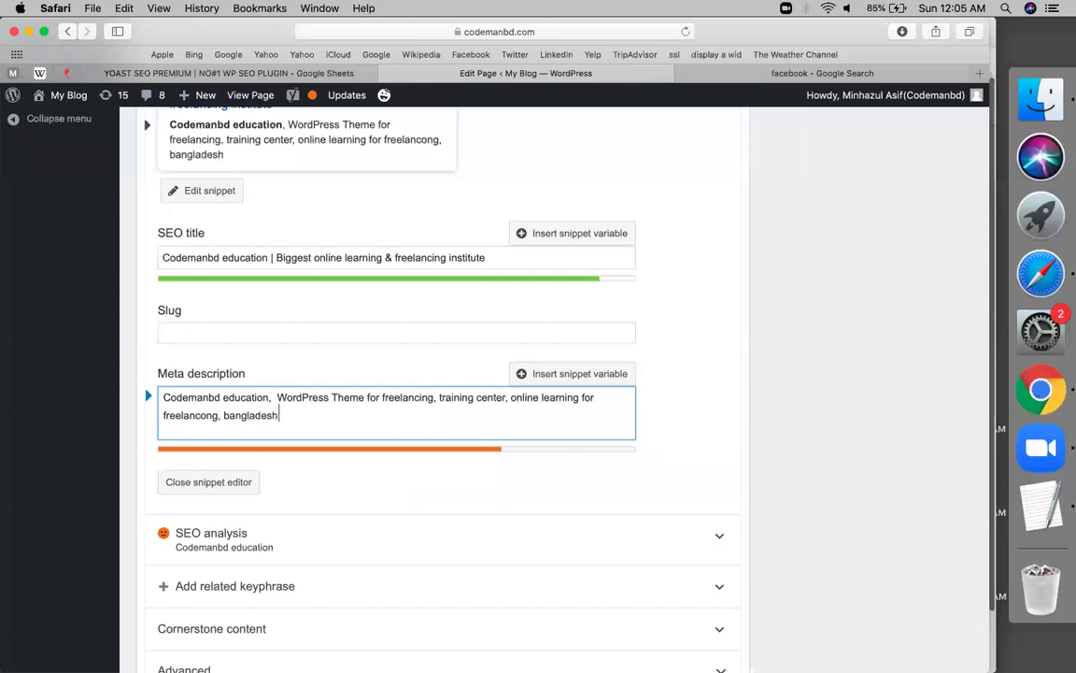
{"action": "type", "text": " online learning"}
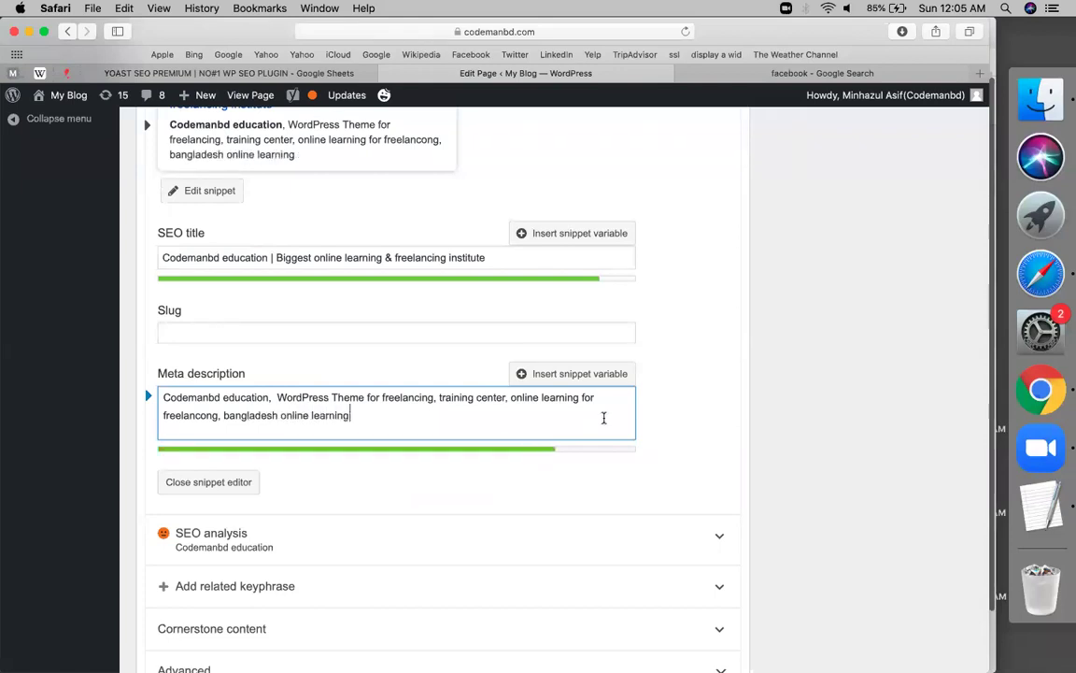
Close the snippet editor with the new SEO title and meta description in place
{"action": "triple_click", "coordinate": [241, 260]}
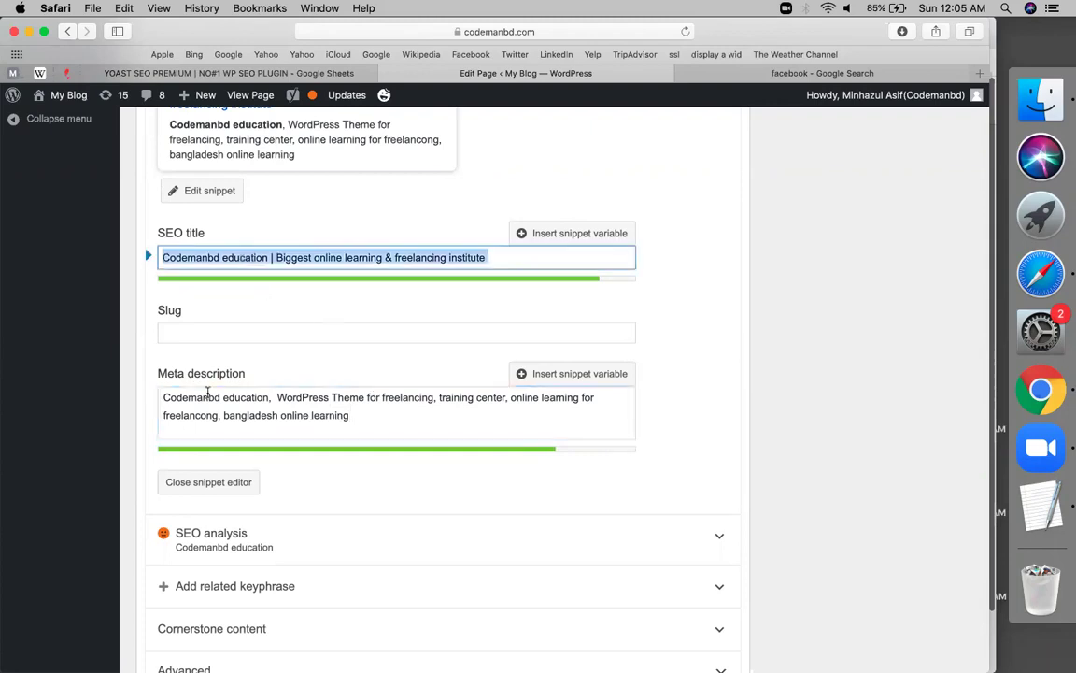
{"action": "left_click", "coordinate": [234, 480]}
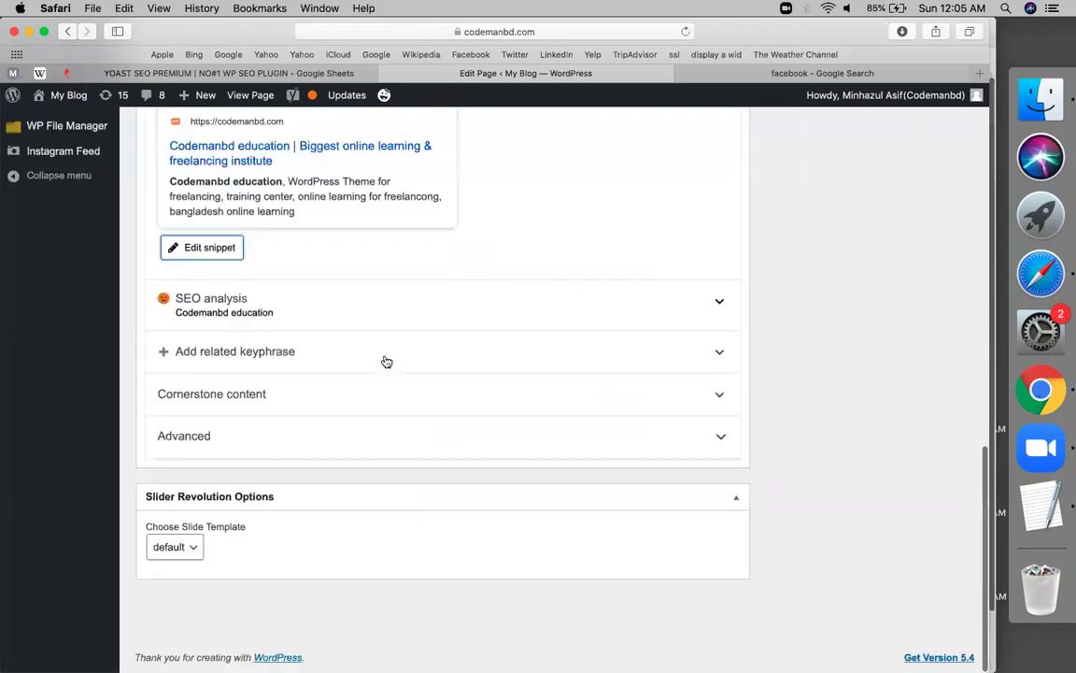
{"action": "scroll", "coordinate": [384, 361], "scroll_direction": "up", "scroll_amount": 3}
{"action": "scroll", "coordinate": [386, 360], "scroll_direction": "up", "scroll_amount": 5}
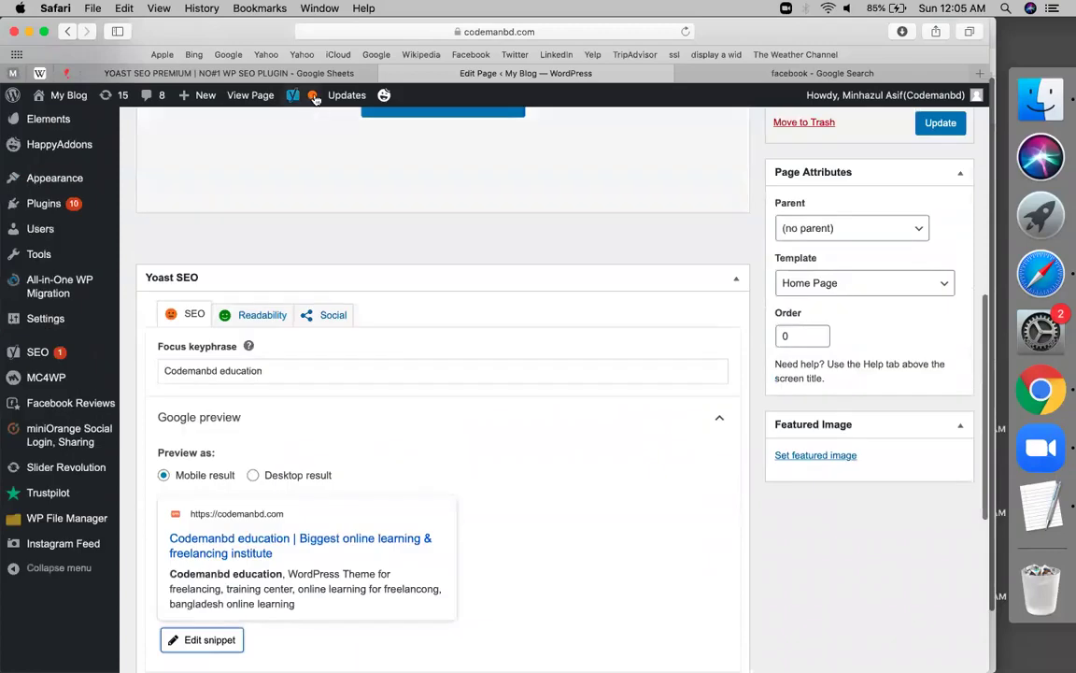
{"action": "mouse_move", "coordinate": [313, 99]}
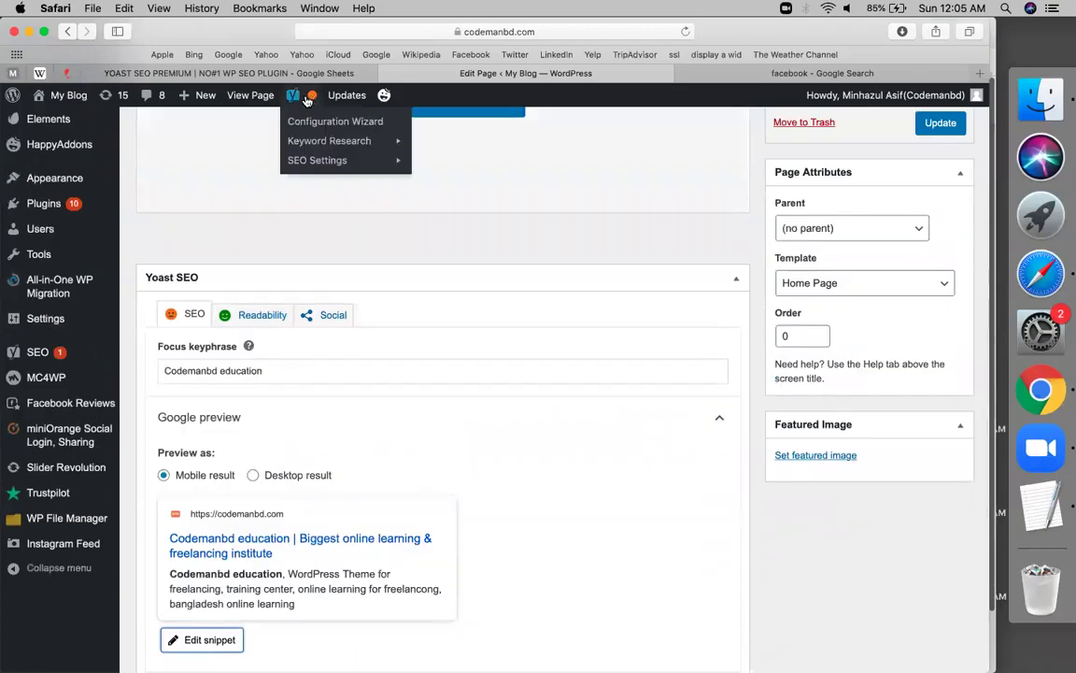
{"action": "scroll", "coordinate": [358, 348], "scroll_direction": "down", "scroll_amount": 10}
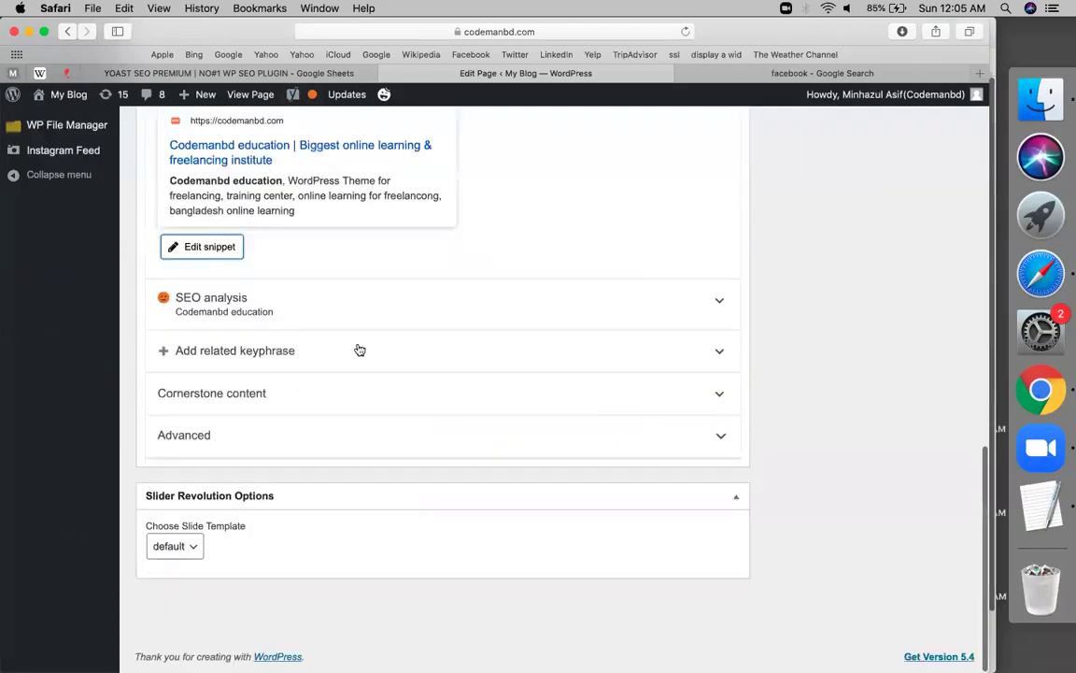
Expand the SEO analysis and review its 3 problems, 1 improvement and 9 good results
{"action": "left_click", "coordinate": [252, 314]}
{"action": "scroll", "coordinate": [187, 373], "scroll_direction": "down", "scroll_amount": 4}
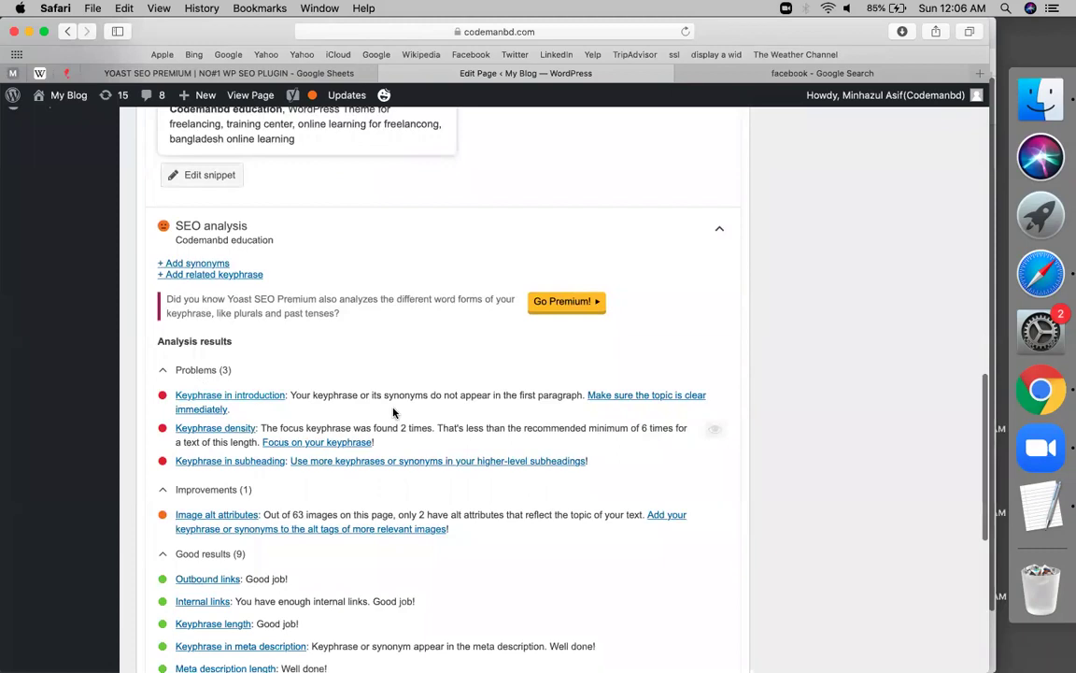
{"action": "scroll", "coordinate": [393, 412], "scroll_direction": "down", "scroll_amount": 3}
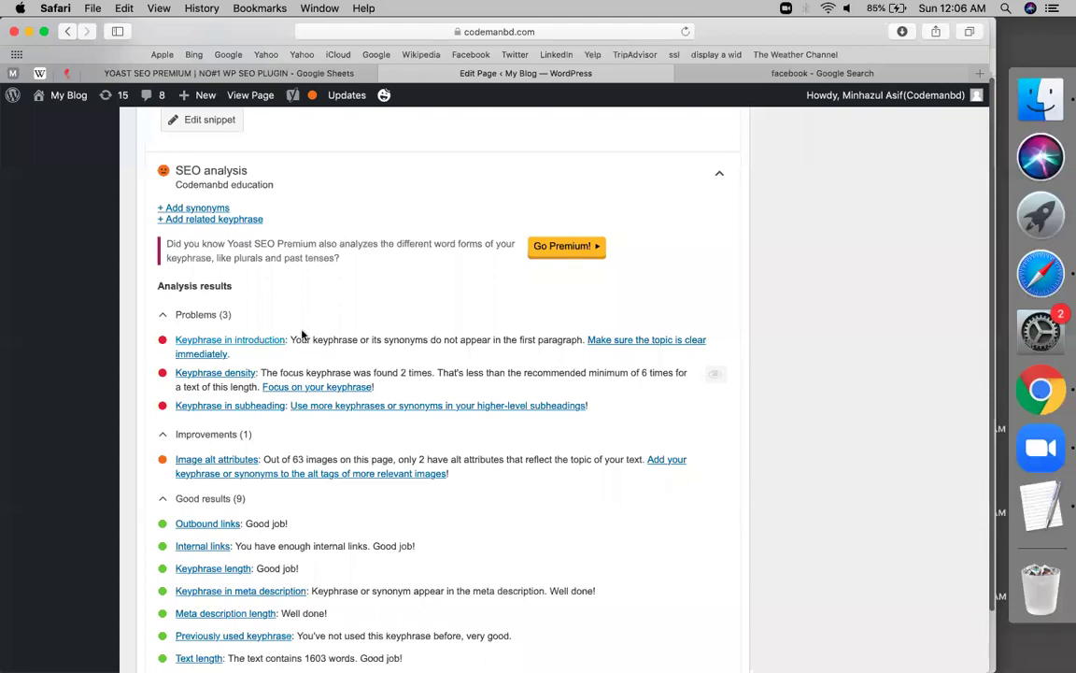
{"action": "scroll", "coordinate": [301, 334], "scroll_direction": "up", "scroll_amount": 10}
{"action": "scroll", "coordinate": [245, 347], "scroll_direction": "down", "scroll_amount": 4}
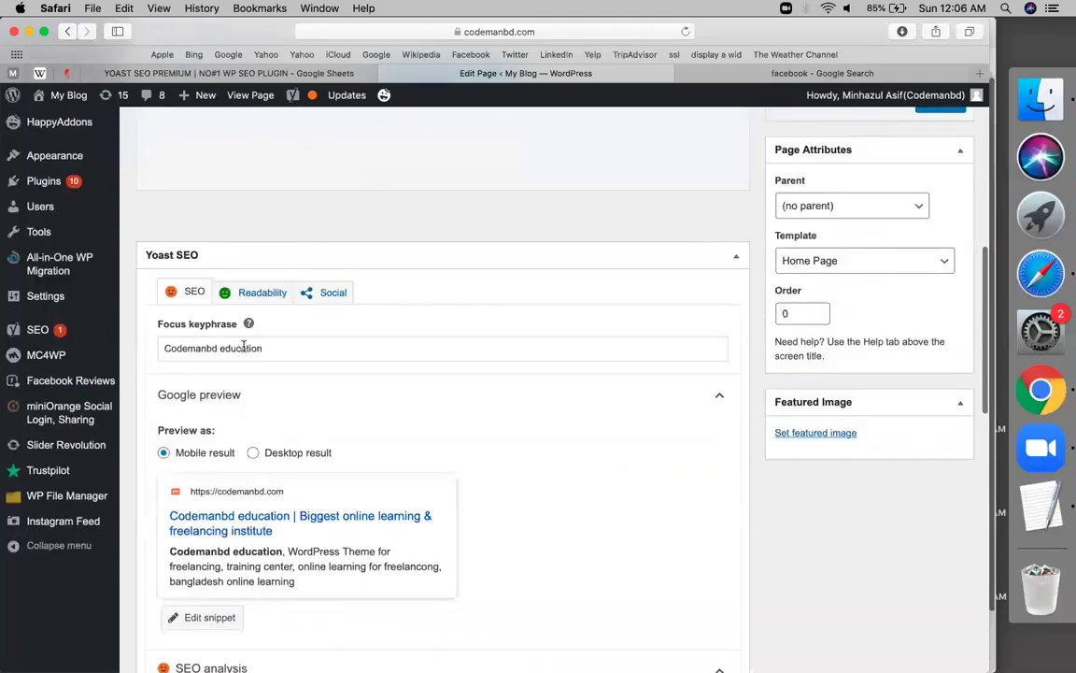
{"action": "triple_click", "coordinate": [244, 347]}
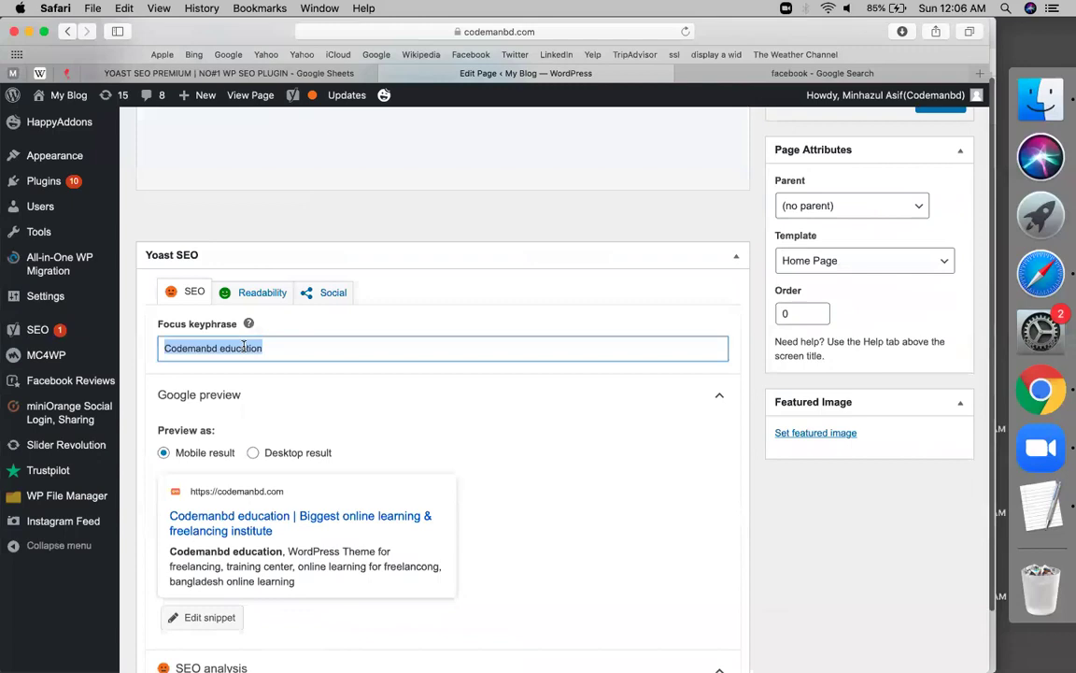
{"action": "scroll", "coordinate": [243, 347], "scroll_direction": "down", "scroll_amount": 10}
{"action": "scroll", "coordinate": [233, 336], "scroll_direction": "up", "scroll_amount": 2}
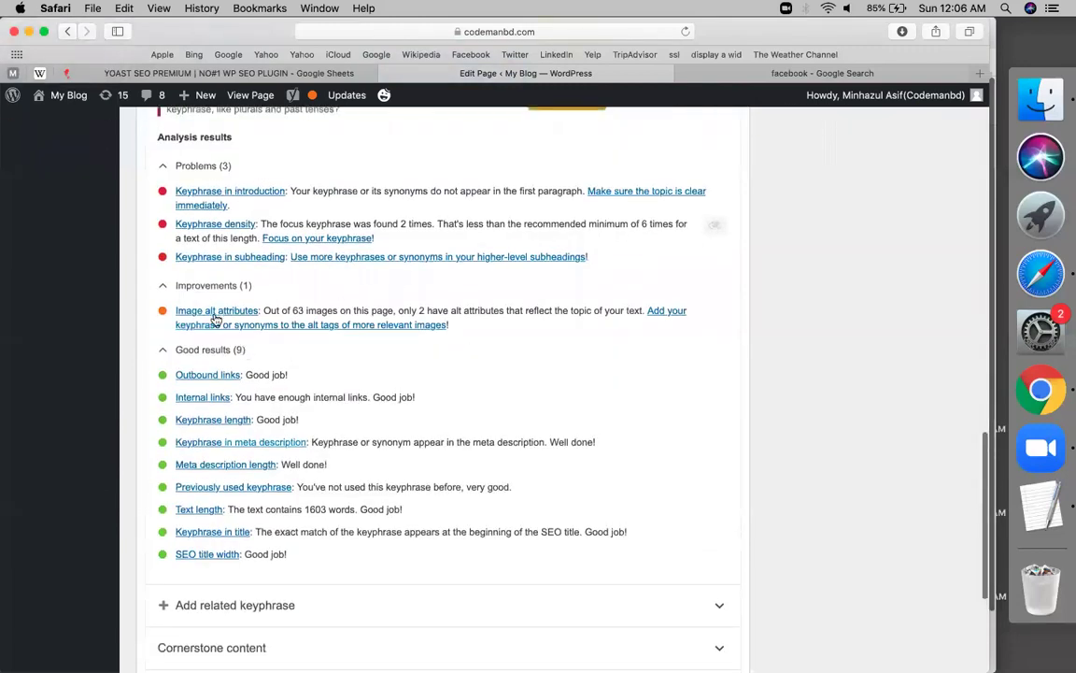
{"action": "scroll", "coordinate": [713, 312], "scroll_direction": "up", "scroll_amount": 5}
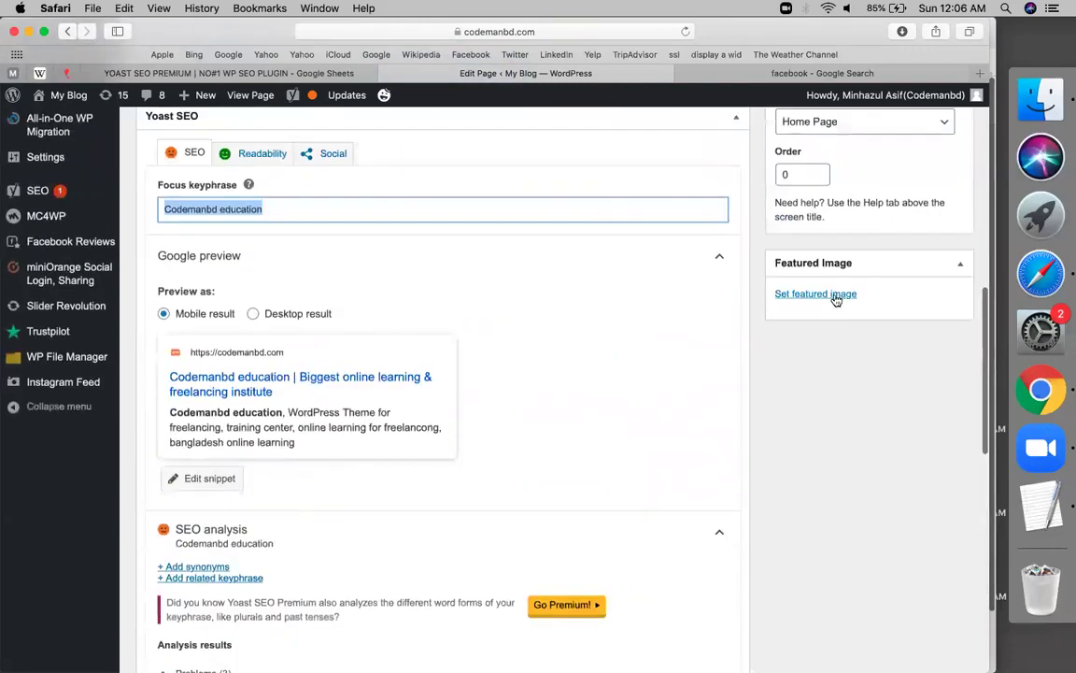
Choose the orange cm logo from the Media Library as featured image, alt text 'Codemanbd education'
{"action": "left_click", "coordinate": [835, 296]}
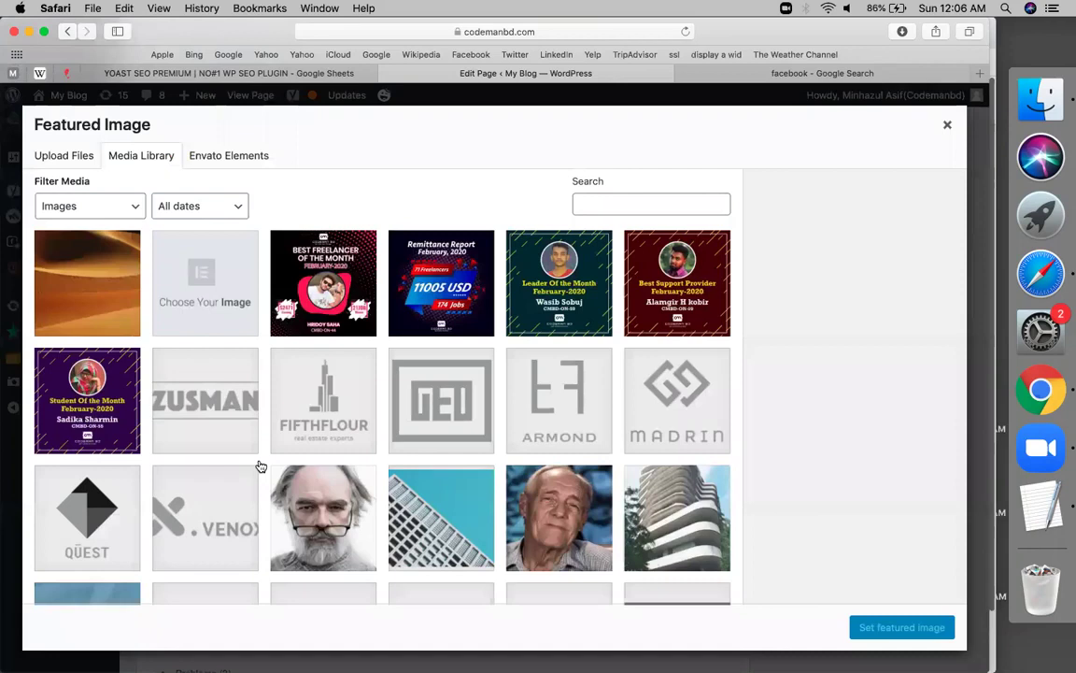
{"action": "scroll", "coordinate": [260, 466], "scroll_direction": "down", "scroll_amount": 5}
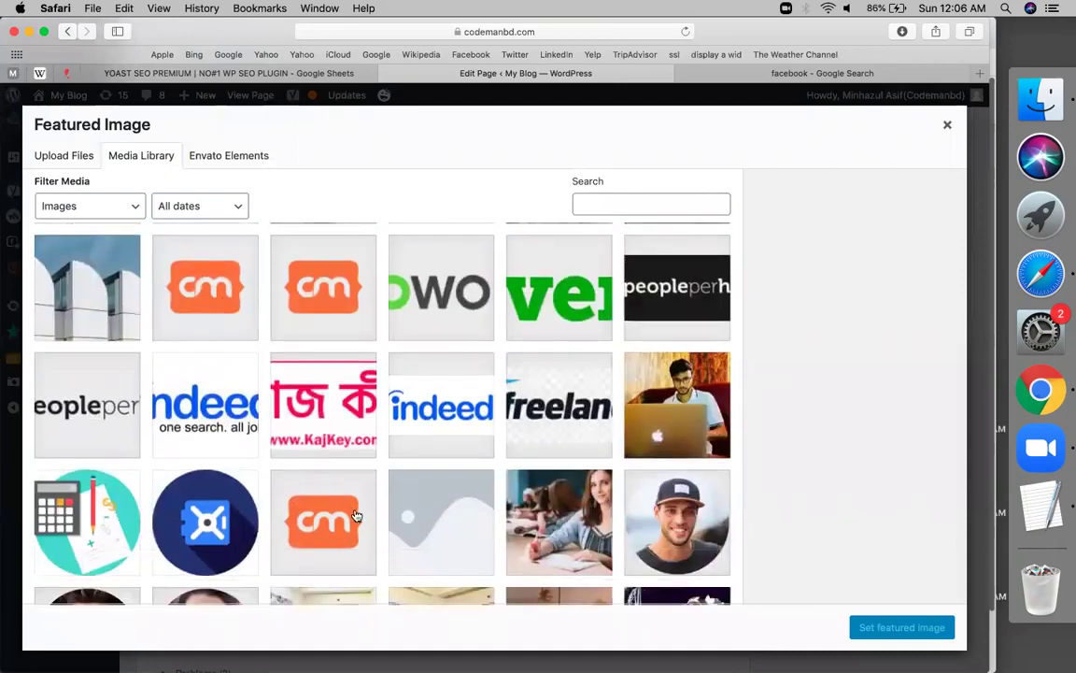
{"action": "left_click", "coordinate": [356, 515]}
{"action": "left_click", "coordinate": [890, 331]}
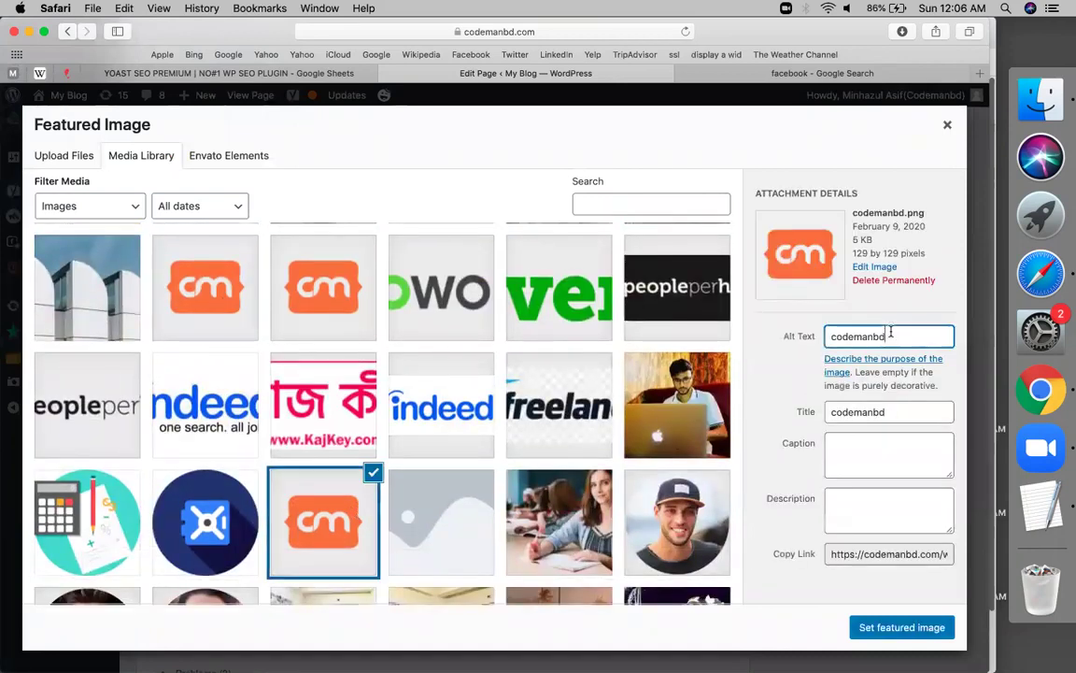
{"action": "double_click", "coordinate": [891, 335]}
{"action": "type", "text": "Codemanbd education"}
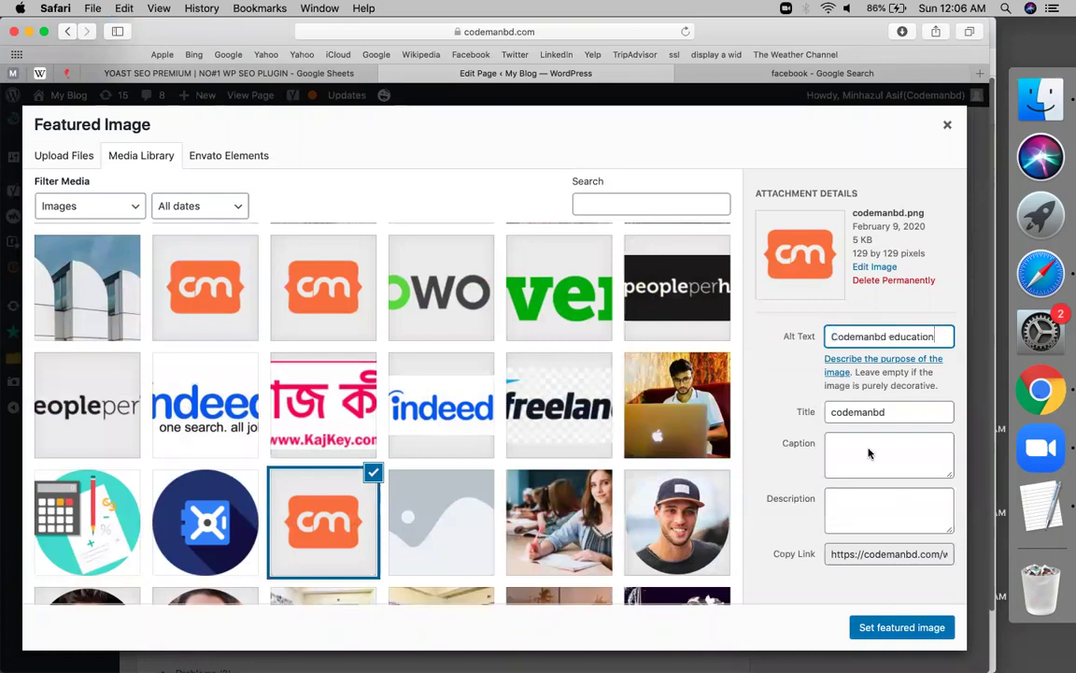
{"action": "left_click", "coordinate": [898, 627]}
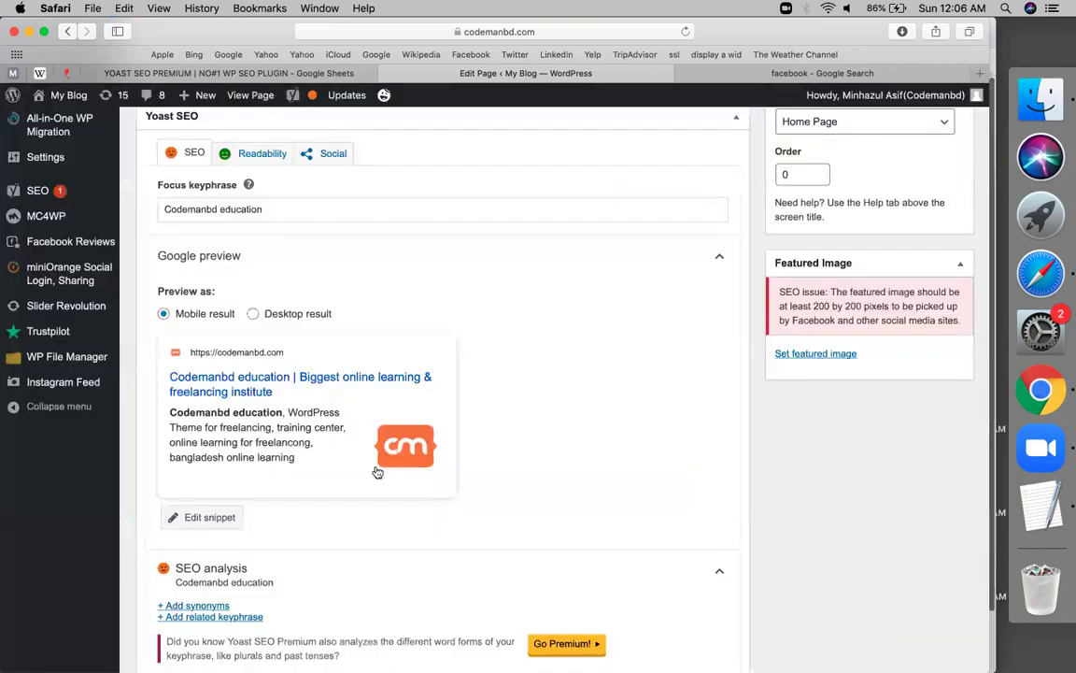
{"action": "scroll", "coordinate": [364, 475], "scroll_direction": "down", "scroll_amount": 10}
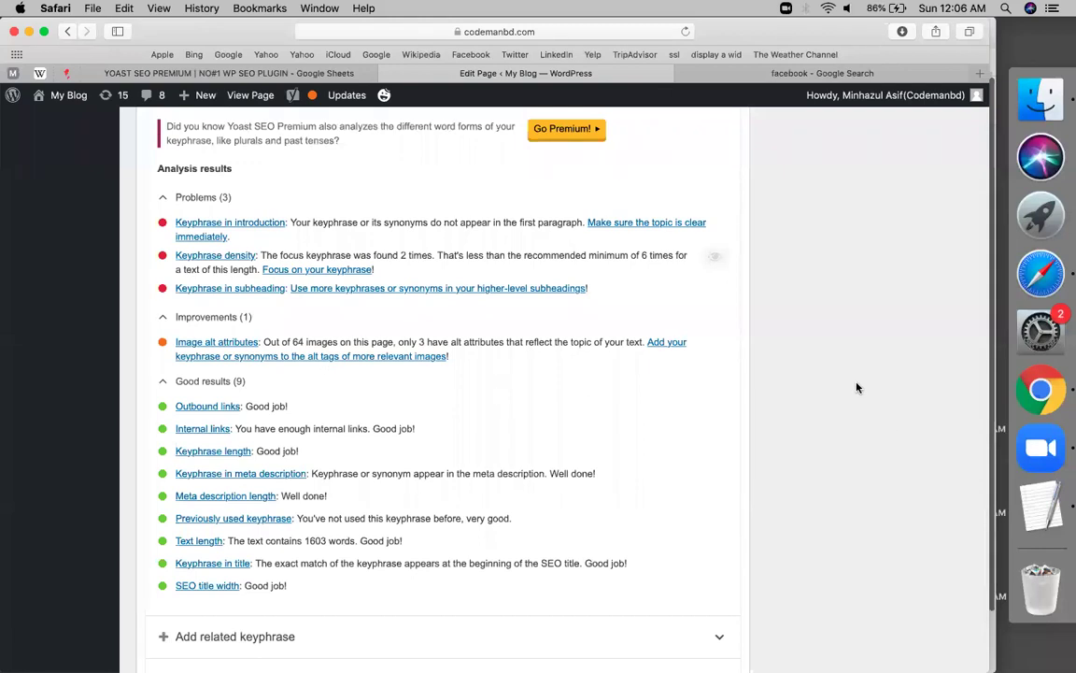
{"action": "scroll", "coordinate": [857, 387], "scroll_direction": "up", "scroll_amount": 5}
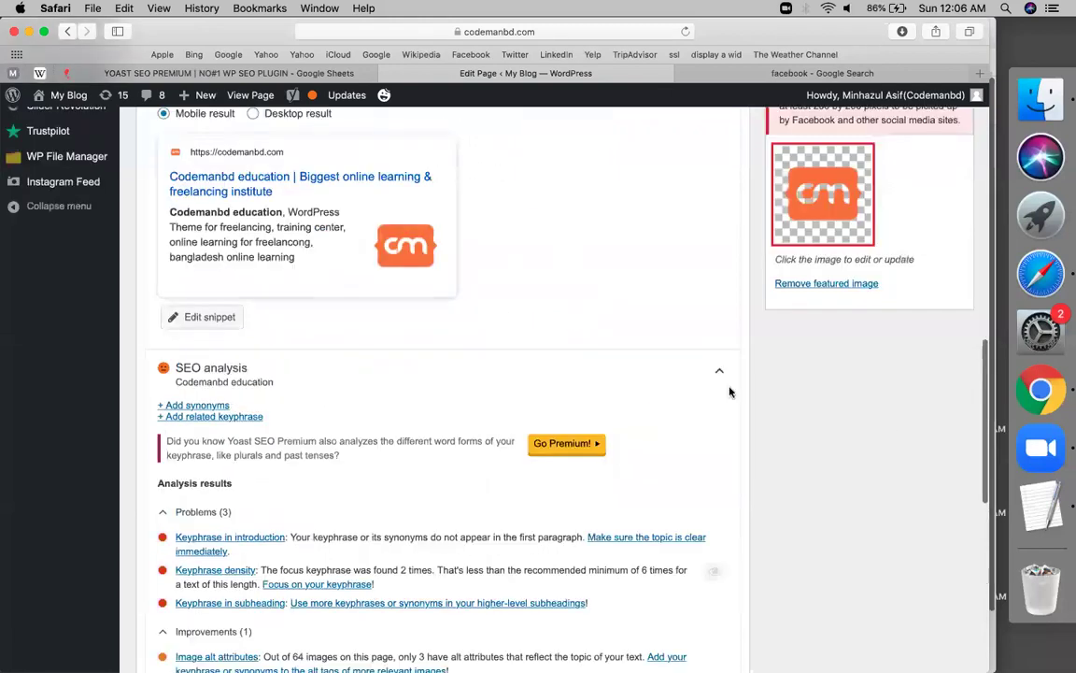
{"action": "scroll", "coordinate": [730, 393], "scroll_direction": "down", "scroll_amount": 3}
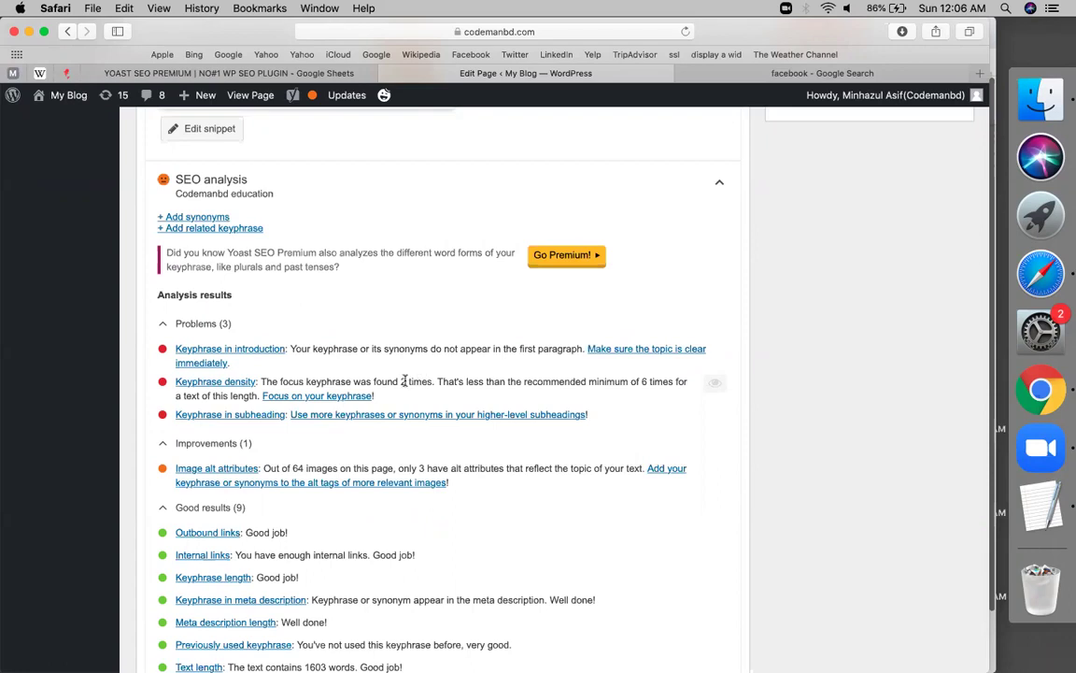
{"action": "scroll", "coordinate": [276, 280], "scroll_direction": "up", "scroll_amount": 10}
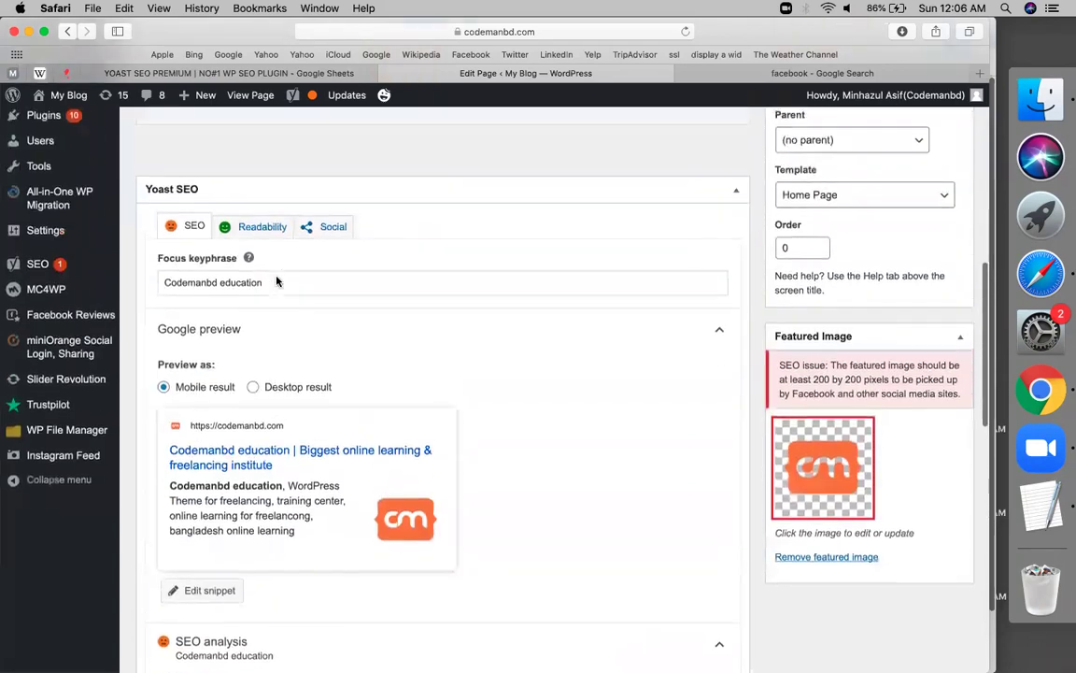
{"action": "triple_click", "coordinate": [277, 277]}
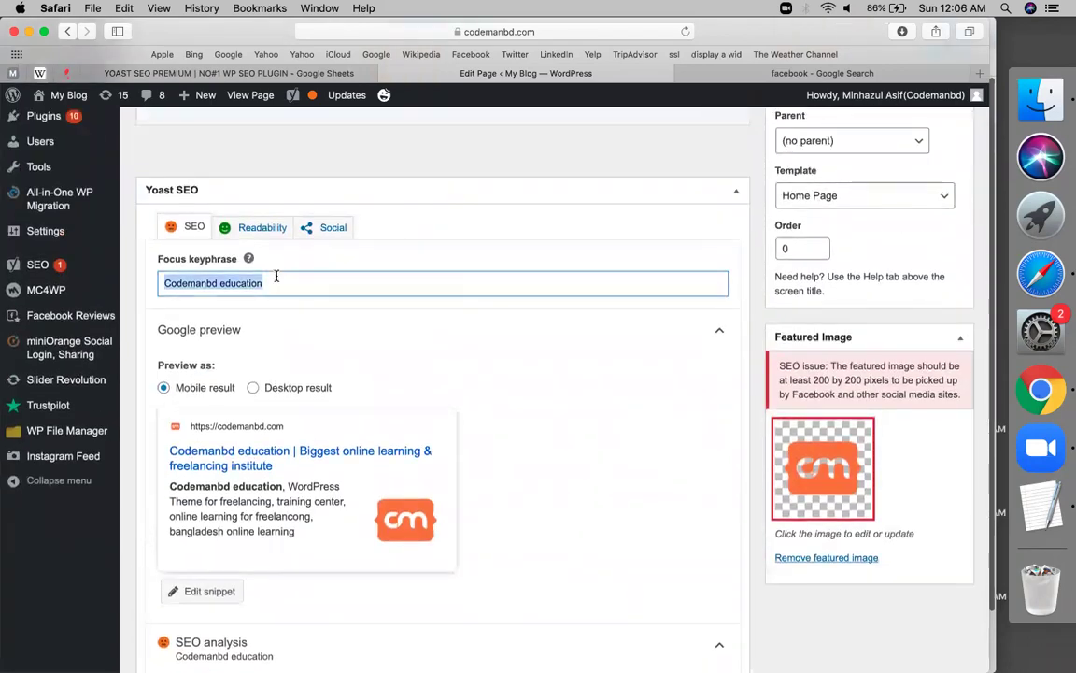
{"action": "scroll", "coordinate": [262, 287], "scroll_direction": "down", "scroll_amount": 10}
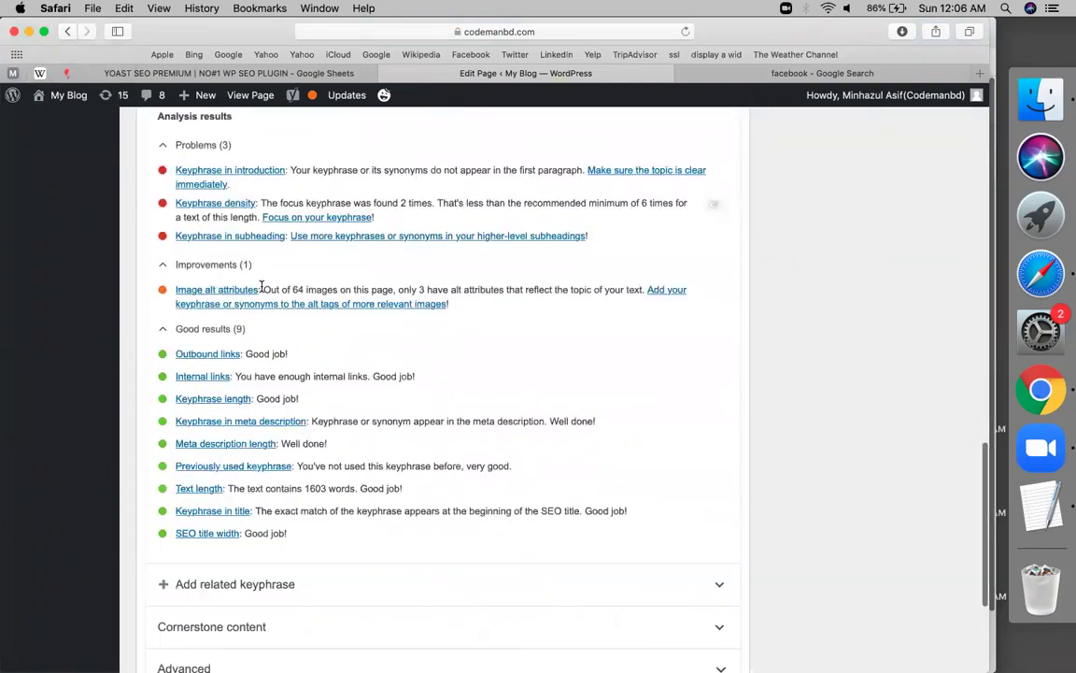
{"action": "scroll", "coordinate": [261, 287], "scroll_direction": "up", "scroll_amount": 4}
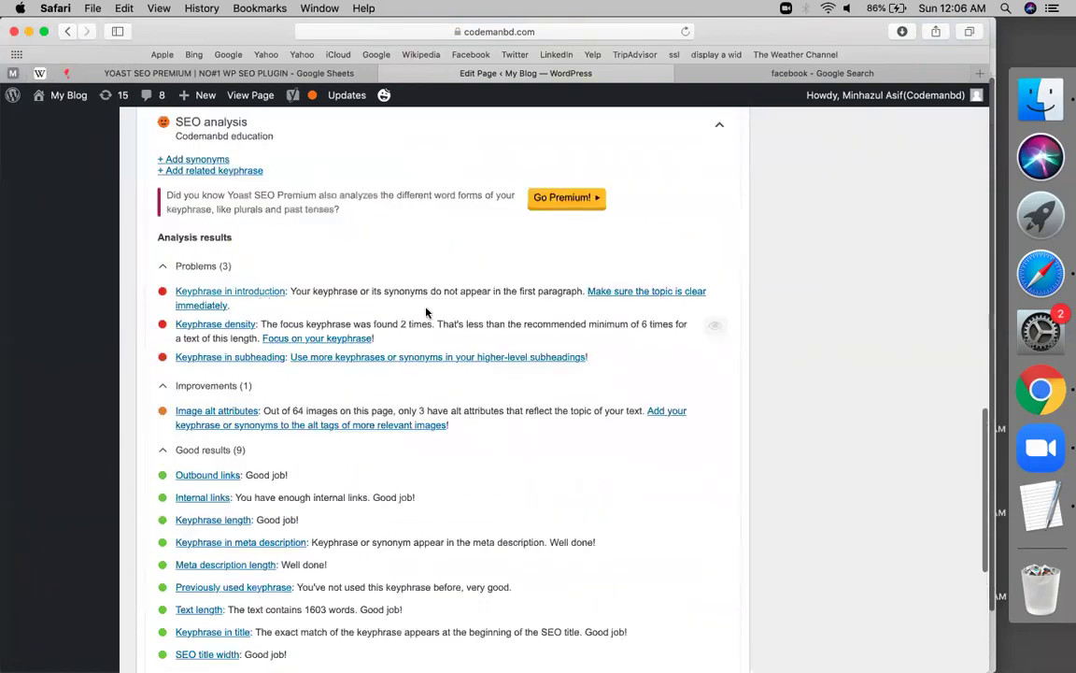
{"action": "scroll", "coordinate": [735, 314], "scroll_direction": "up", "scroll_amount": 10}
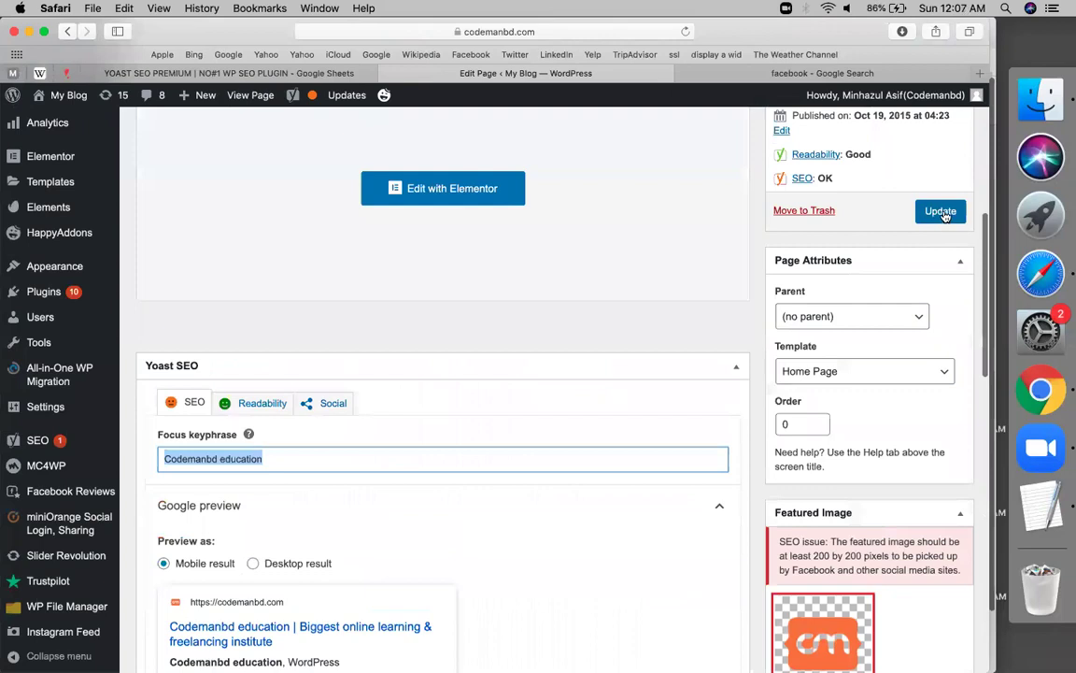
Update the Home page and check for the 'Page updated' confirmation notice
{"action": "left_click", "coordinate": [942, 212]}
{"action": "scroll", "coordinate": [386, 468], "scroll_direction": "down", "scroll_amount": 6}
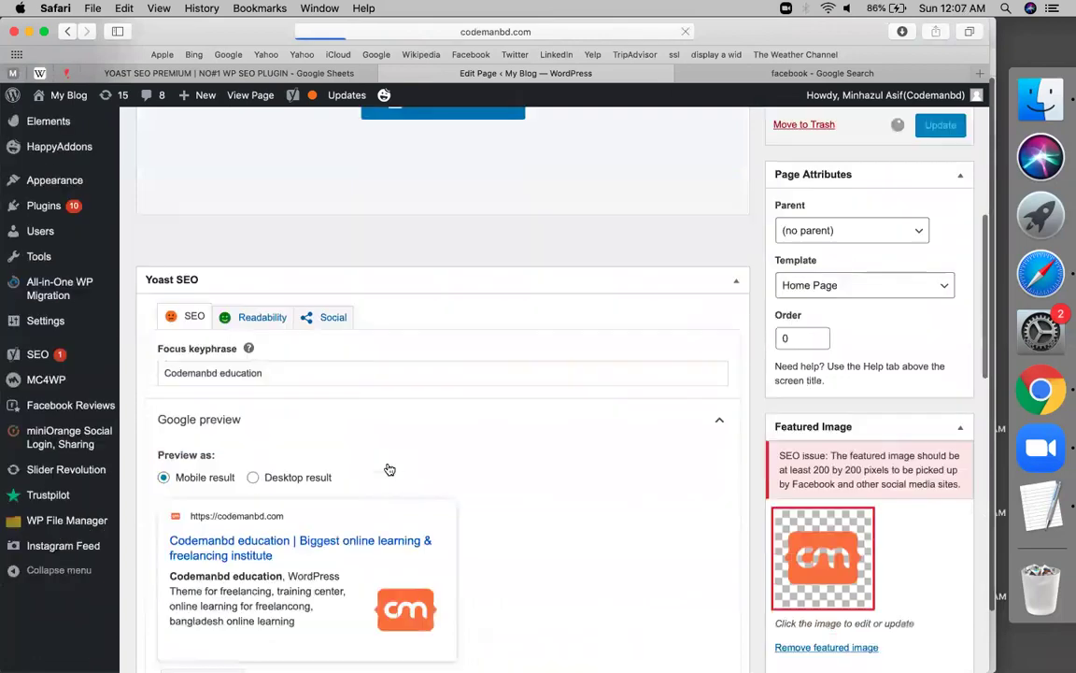
{"action": "scroll", "coordinate": [287, 507], "scroll_direction": "down", "scroll_amount": 7}
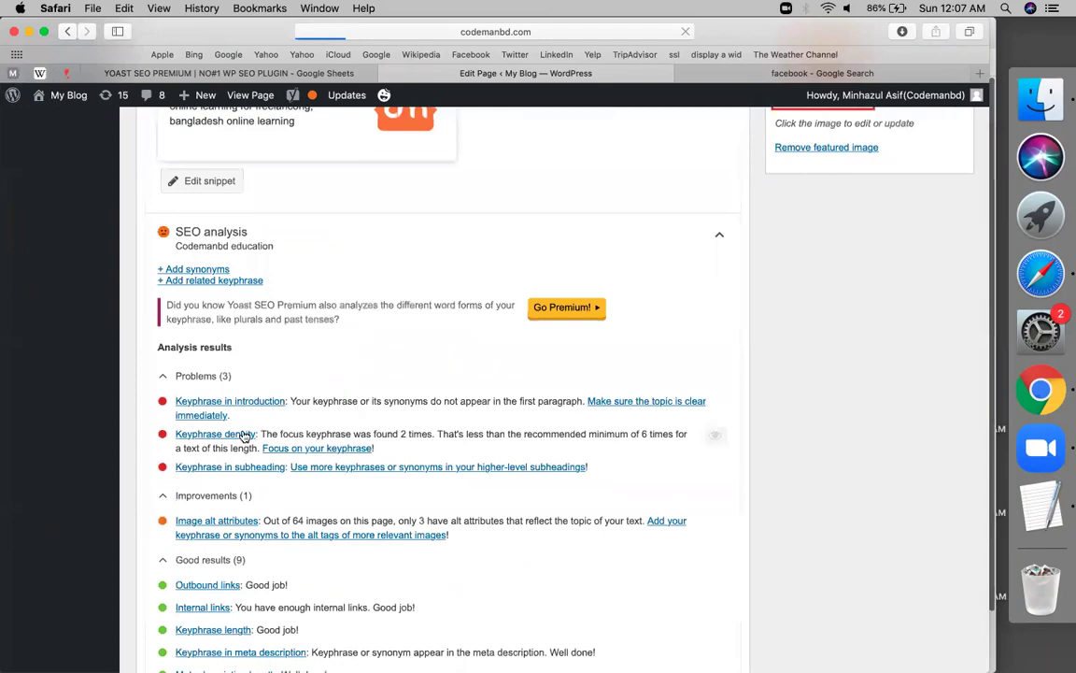
{"action": "scroll", "coordinate": [254, 477], "scroll_direction": "up", "scroll_amount": 20}
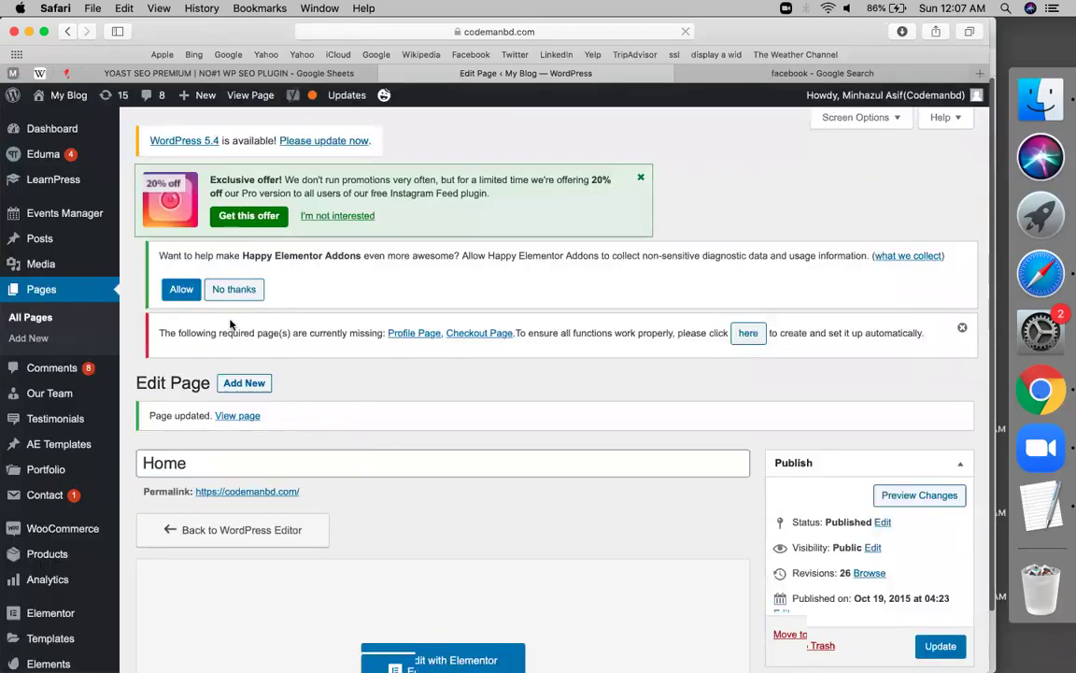
{"action": "scroll", "coordinate": [373, 463], "scroll_direction": "down", "scroll_amount": 4}
Load the Home page in the Elementor visual editor
{"action": "left_click", "coordinate": [388, 491]}
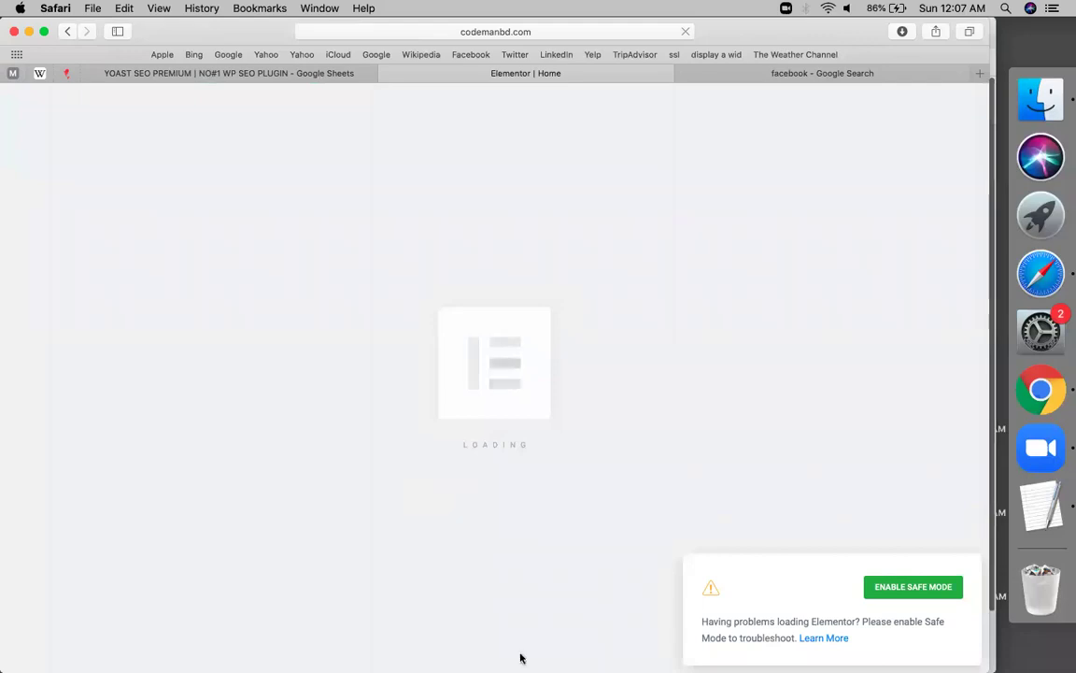
{"action": "left_click_drag", "start_coordinate": [757, 639], "coordinate": [800, 538]}
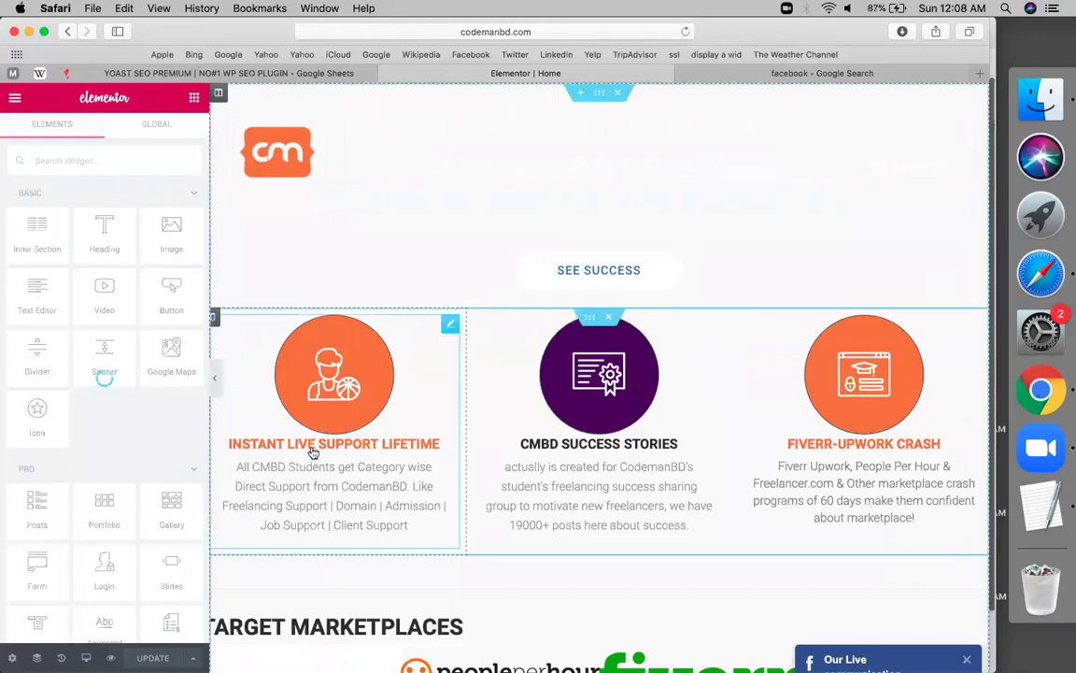
Prefix the Instant Live Support box title with 'Codemanbd education'
{"action": "left_click", "coordinate": [313, 453]}
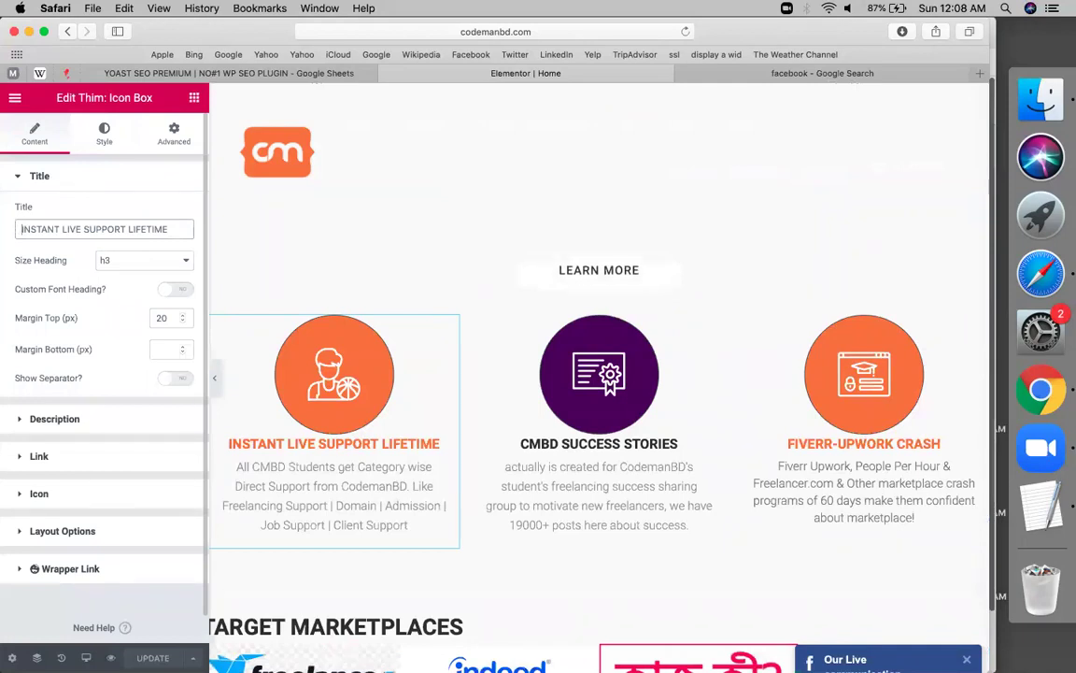
{"action": "type", "text": "V"}
{"action": "key", "text": "BackSpace"}
{"action": "type", "text": "Codemanbd education"}
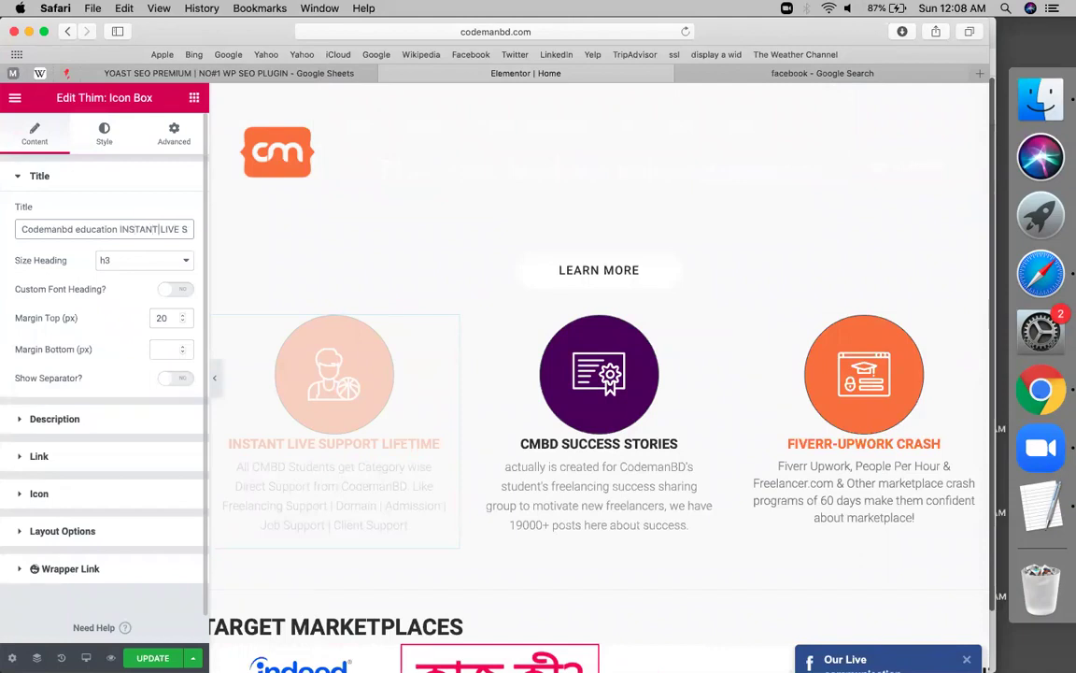
{"action": "left_click_drag", "start_coordinate": [158, 228], "coordinate": [119, 229]}
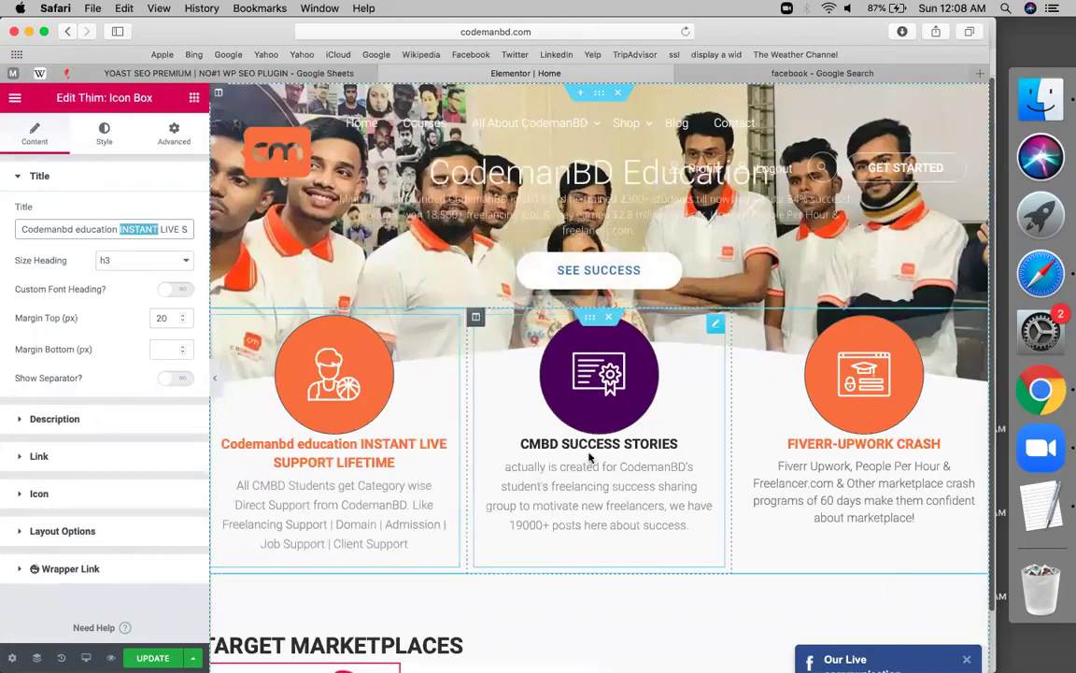
Make the middle box title read 'Codemanbd education | CMBD SUCCESS STORIES'
{"action": "left_click", "coordinate": [716, 327]}
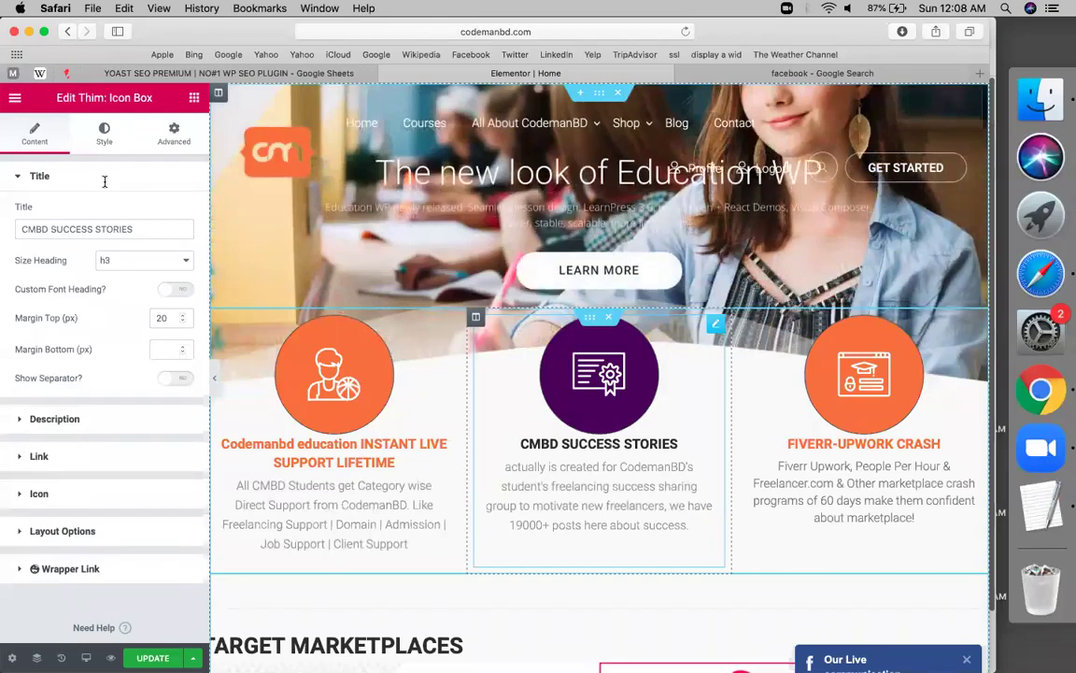
{"action": "left_click", "coordinate": [20, 227]}
{"action": "type", "text": "Codemanbd education"}
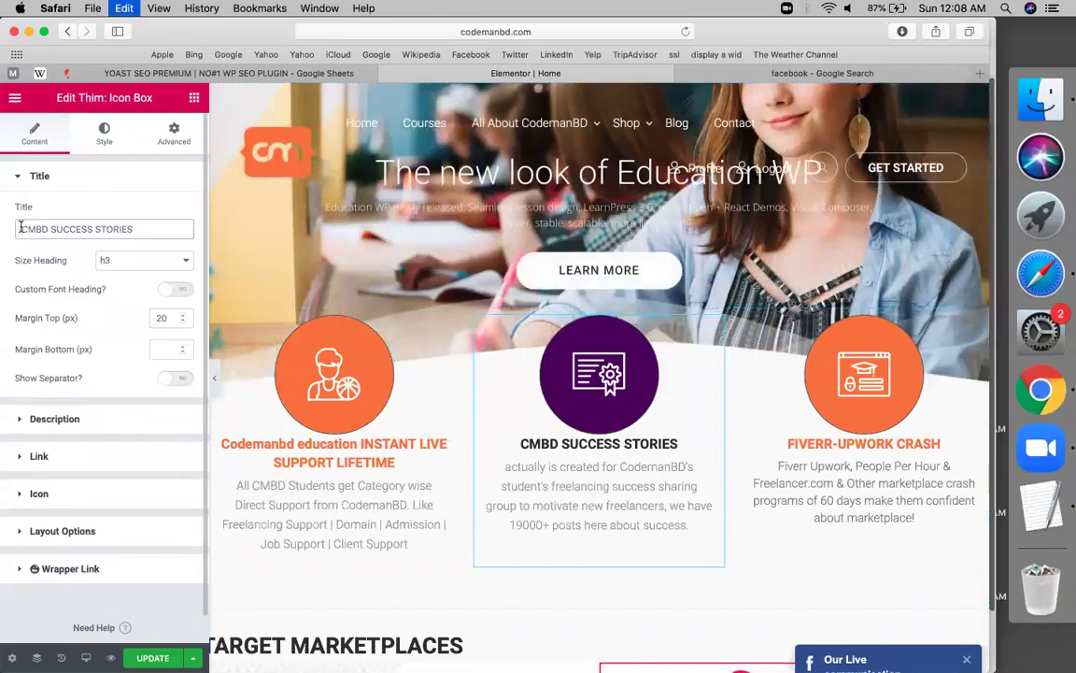
{"action": "type", "text": "|"}
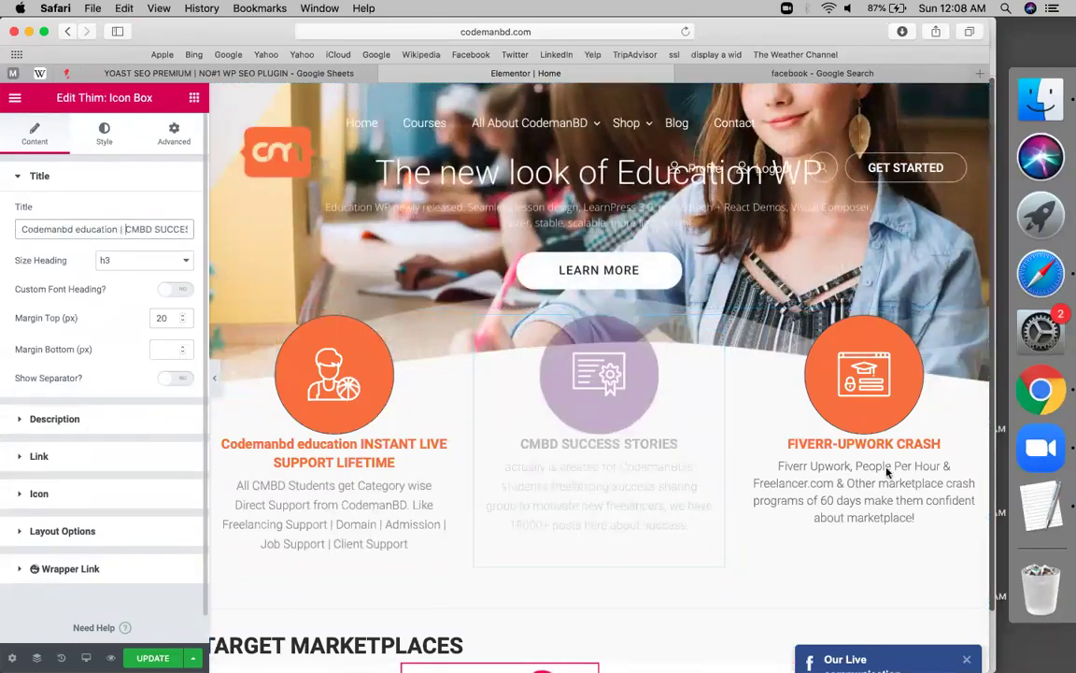
{"action": "left_click", "coordinate": [856, 451]}
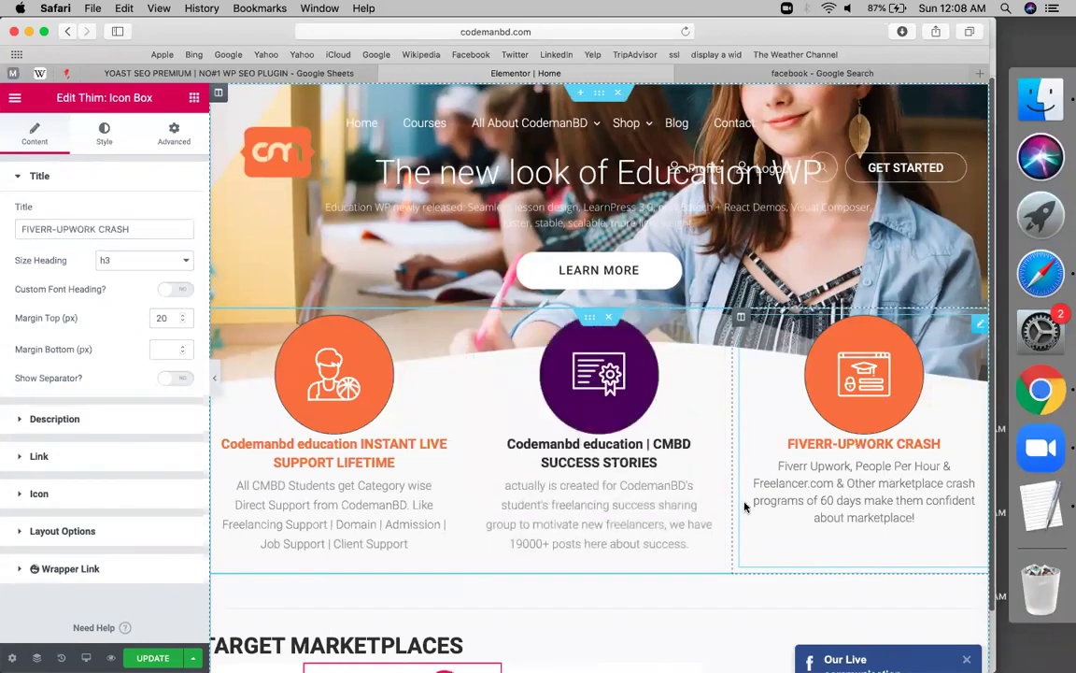
{"action": "scroll", "coordinate": [744, 505], "scroll_direction": "down", "scroll_amount": 5}
{"action": "scroll", "coordinate": [744, 505], "scroll_direction": "down", "scroll_amount": 2}
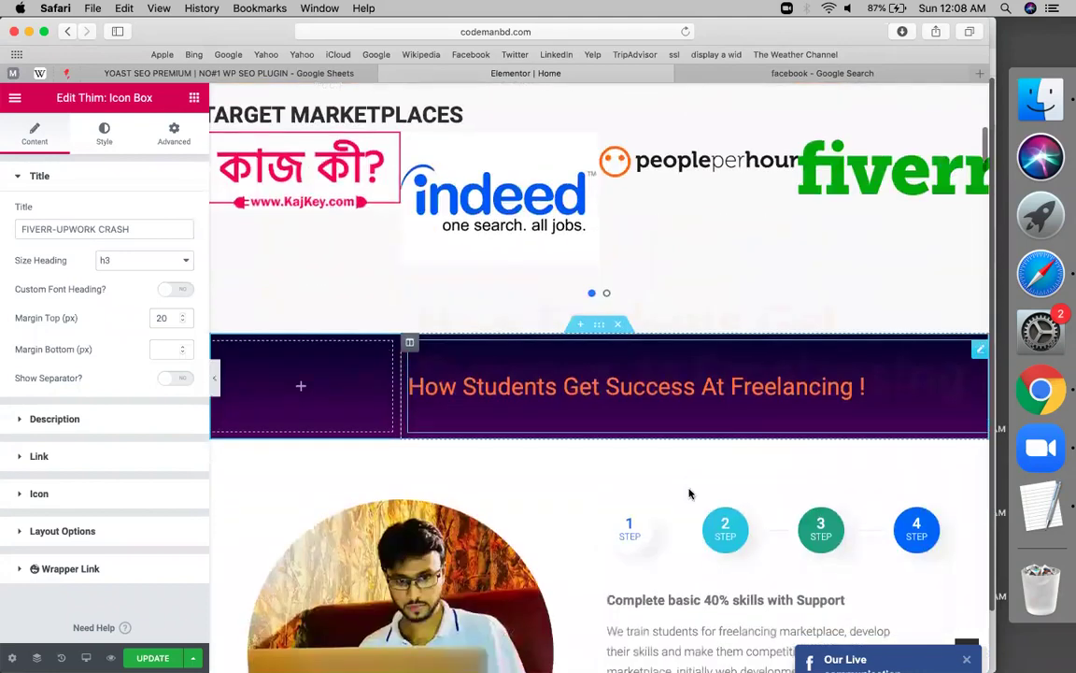
Replace 'How' with 'Codemanbd education's' in the purple banner heading and center-align it
{"action": "left_click", "coordinate": [542, 398]}
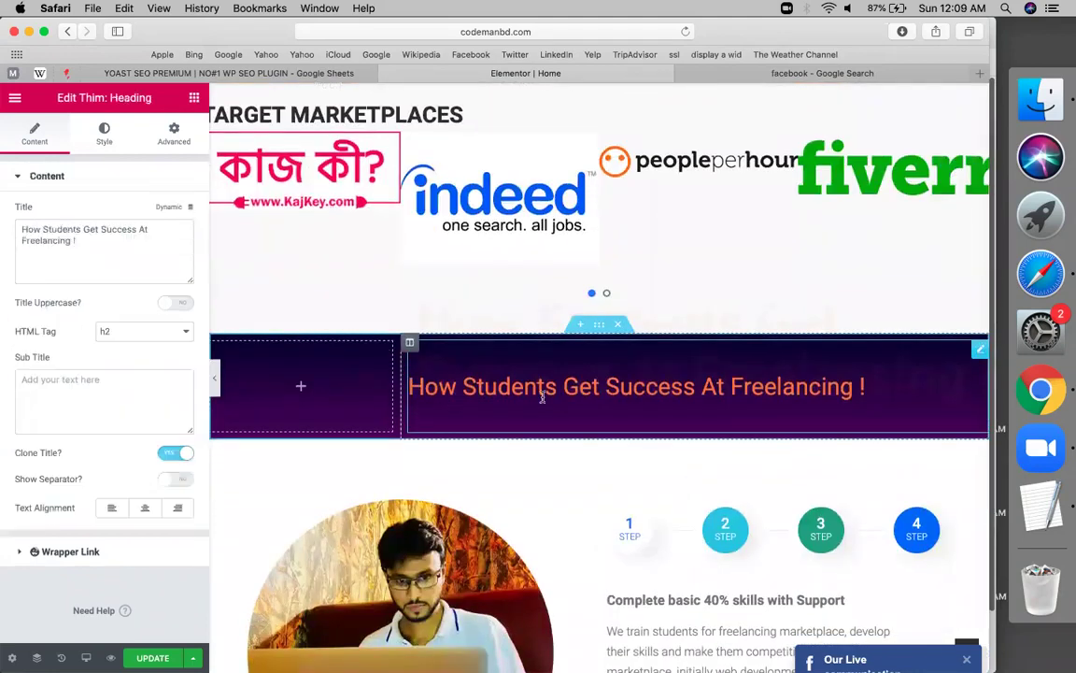
{"action": "double_click", "coordinate": [28, 229]}
{"action": "type", "text": "Codemanbd education"}
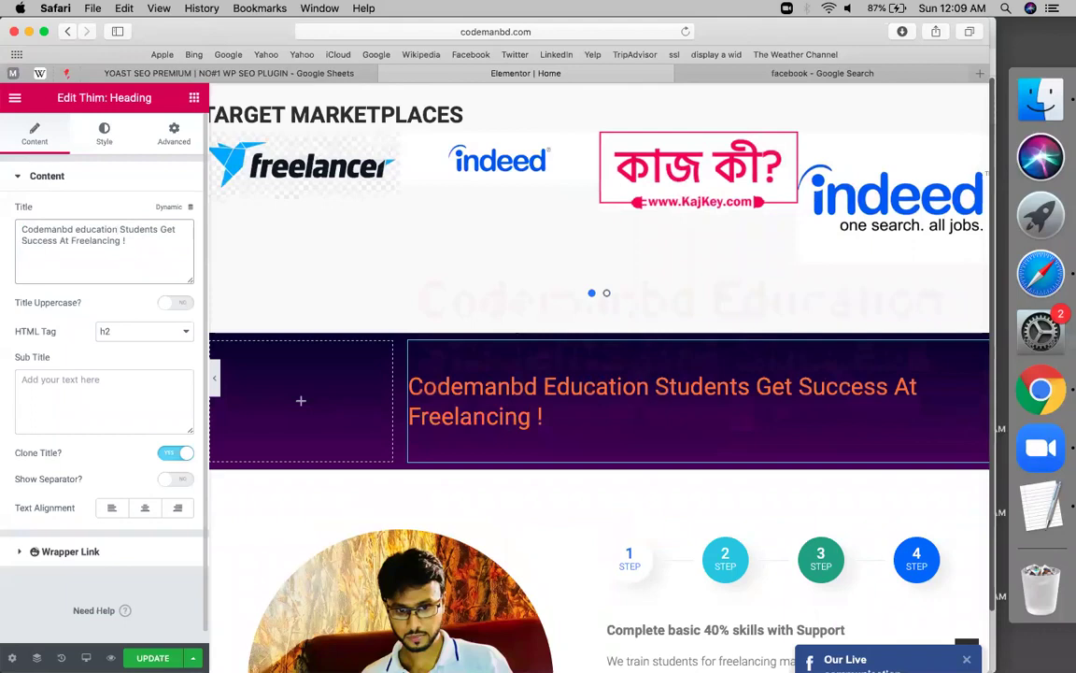
{"action": "type", "text": "'s"}
{"action": "key", "text": "BackSpace"}
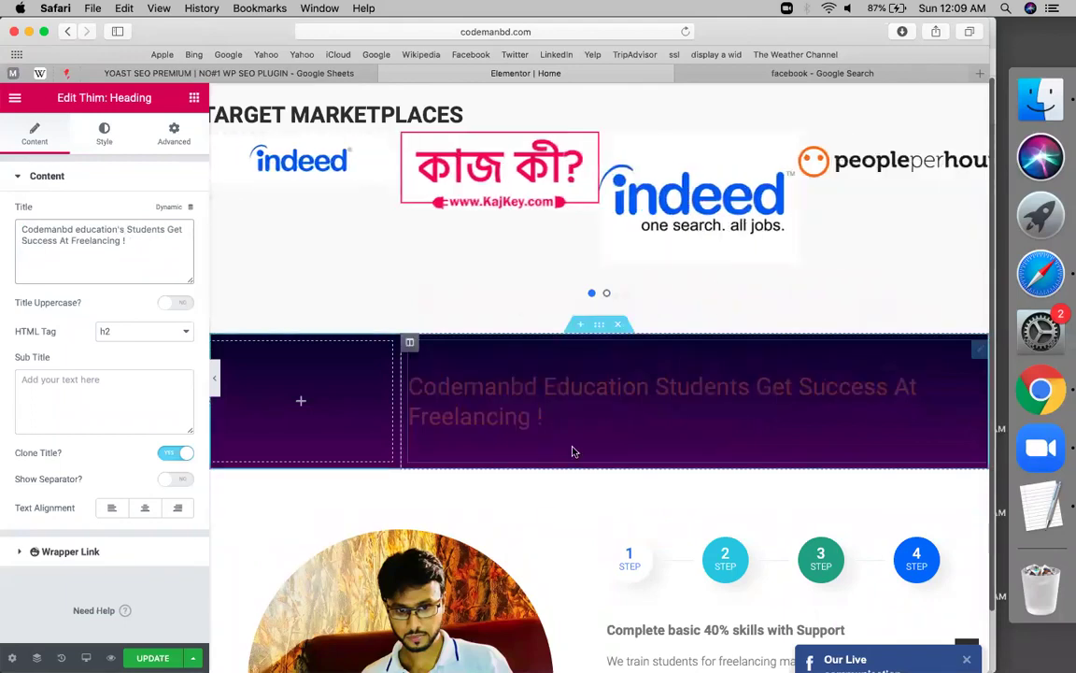
{"action": "left_click", "coordinate": [144, 510]}
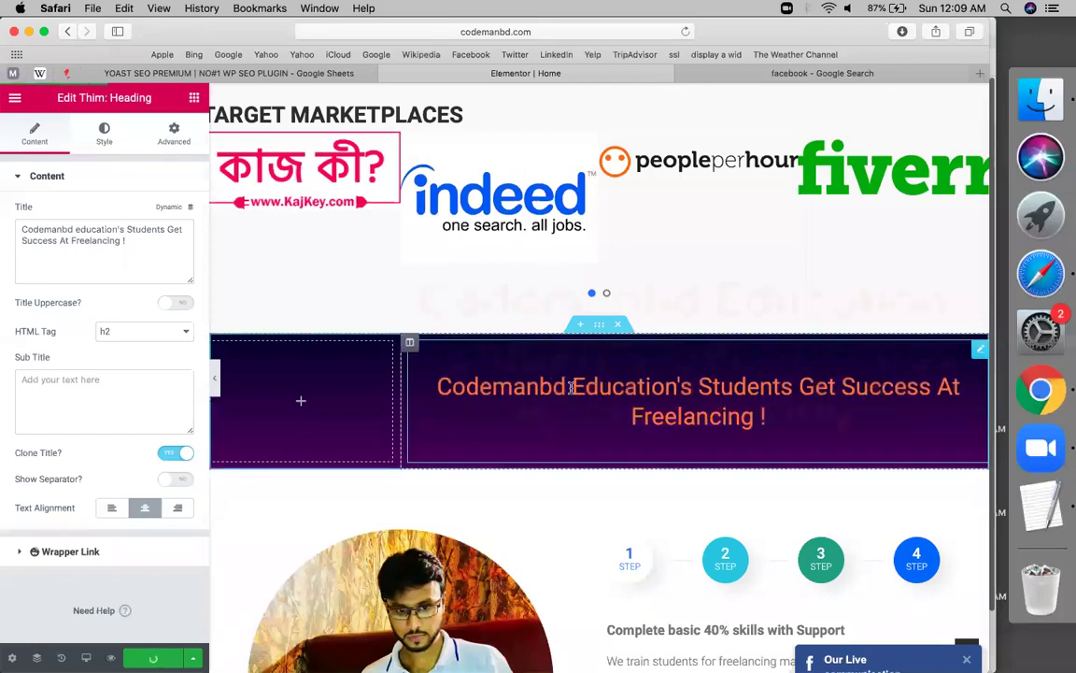
{"action": "scroll", "coordinate": [561, 396], "scroll_direction": "down", "scroll_amount": 7}
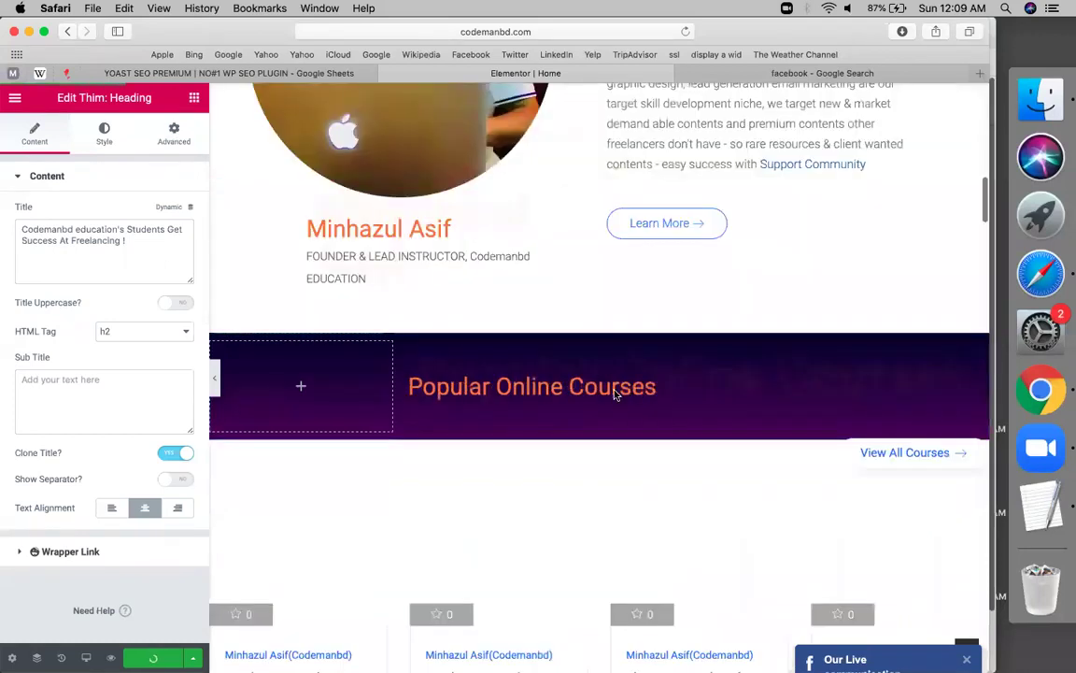
{"action": "scroll", "coordinate": [705, 325], "scroll_direction": "up", "scroll_amount": 3}
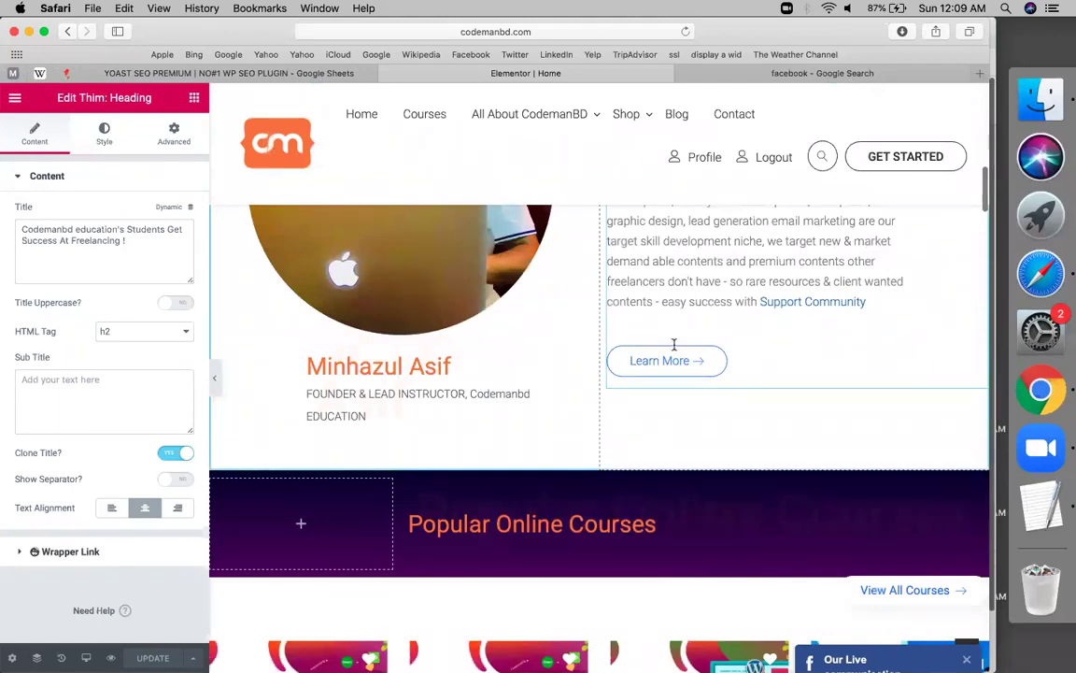
{"action": "scroll", "coordinate": [691, 342], "scroll_direction": "up", "scroll_amount": 3}
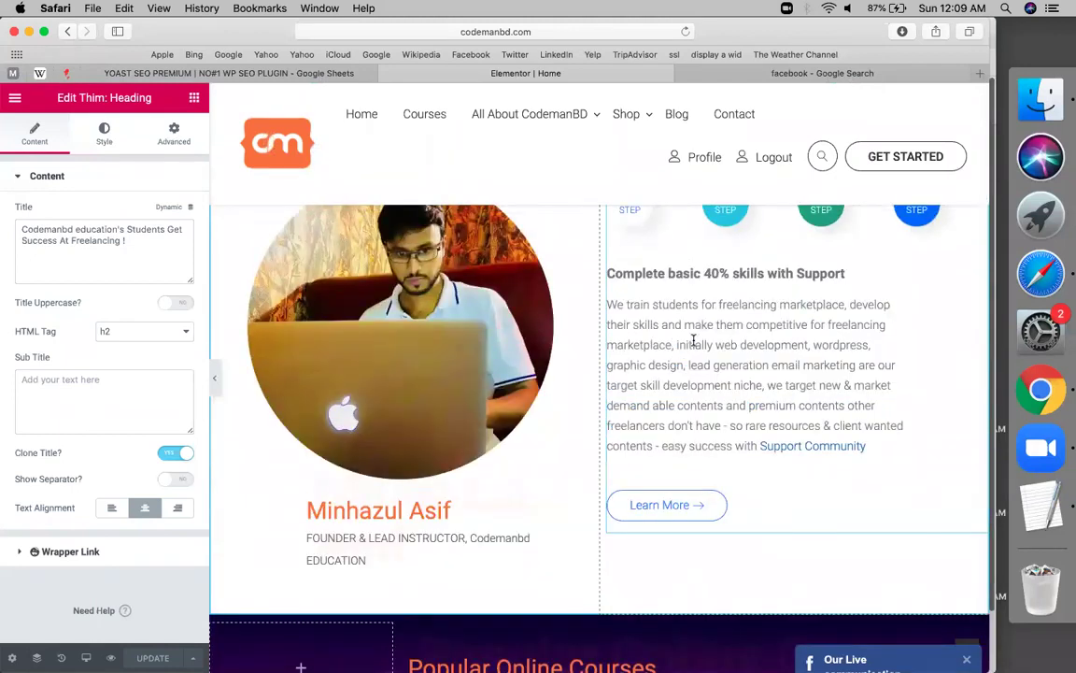
Insert 'Codemanbd education provides' into the first step's bold heading and save the page
{"action": "left_click", "coordinate": [694, 340]}
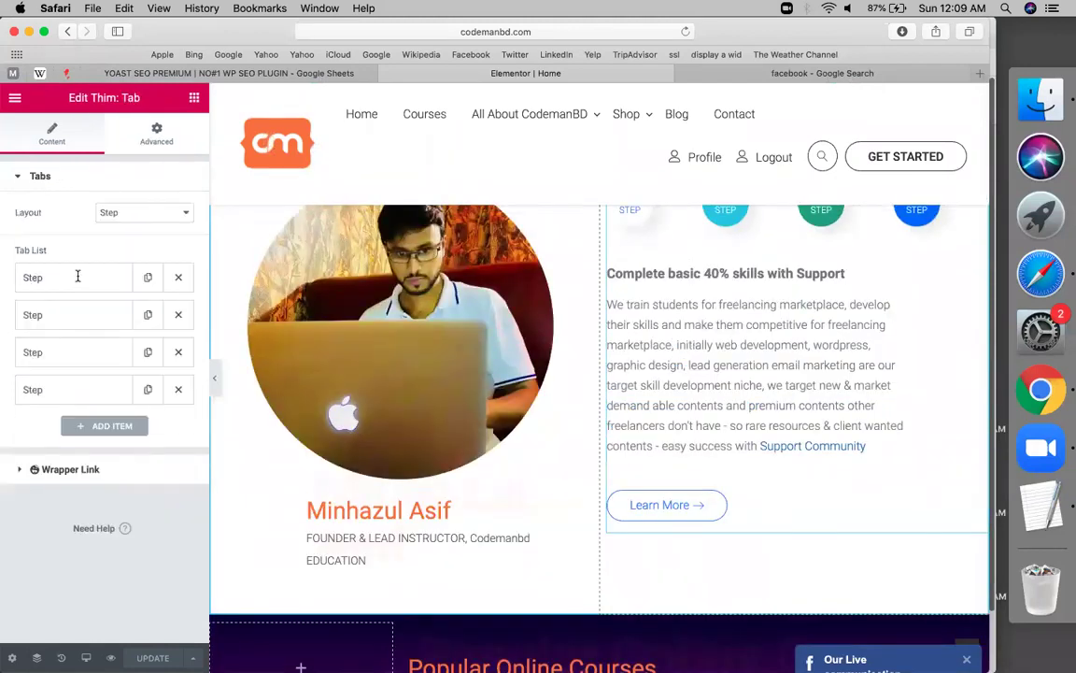
{"action": "left_click", "coordinate": [80, 281]}
{"action": "left_click", "coordinate": [69, 403]}
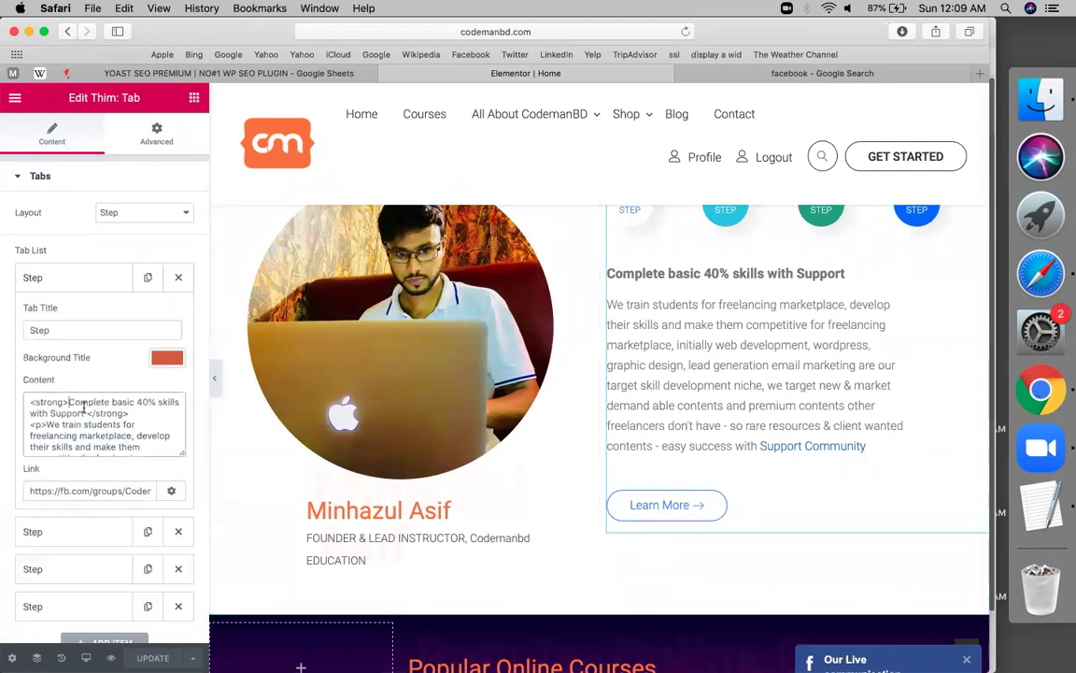
{"action": "type", "text": "Codemanbd education"}
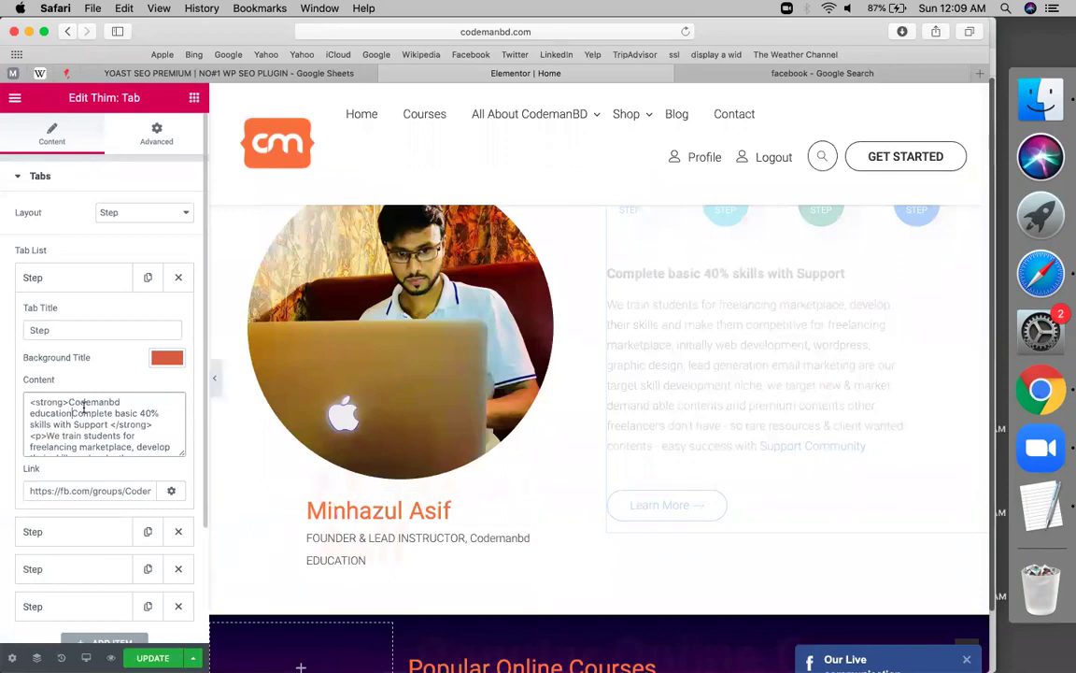
{"action": "type", "text": "pro"}
{"action": "type", "text": "vide"}
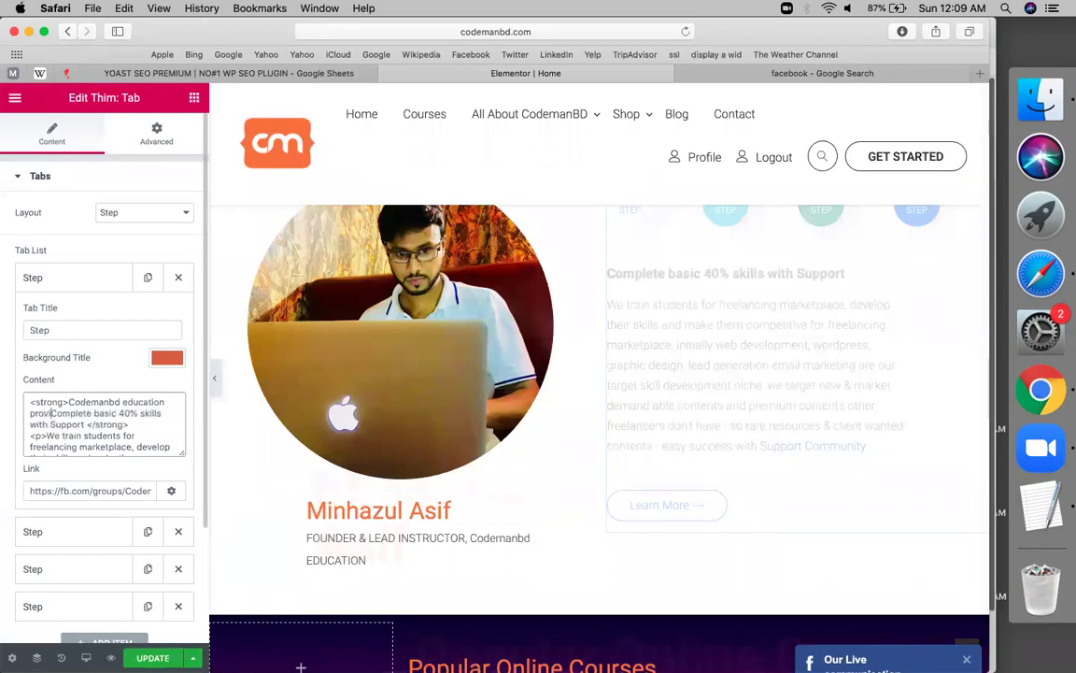
{"action": "type", "text": "s"}
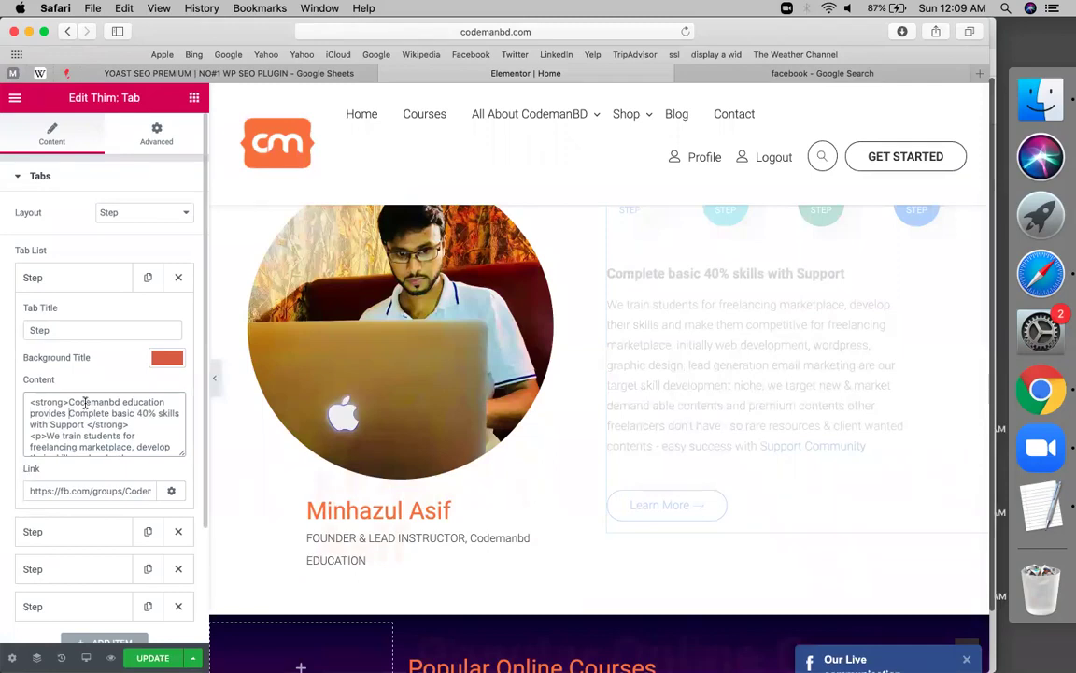
{"action": "key", "text": "super+s"}
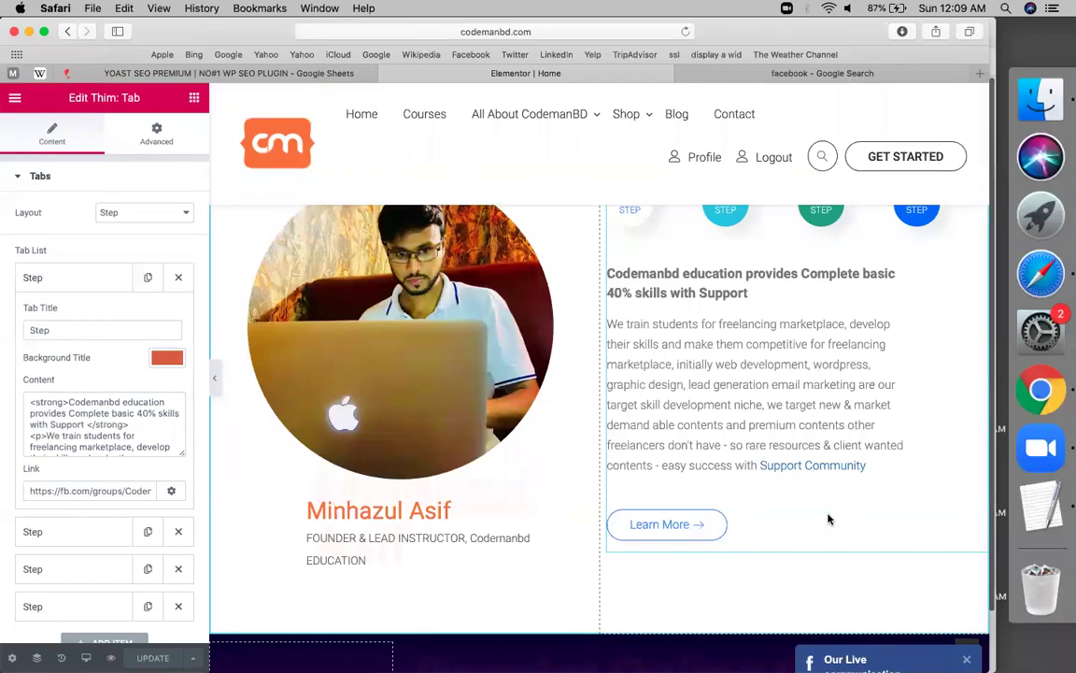
Return to the YOAST SEO PREMIUM notes sheet and review the Part-03 home page rows
{"action": "left_click", "coordinate": [306, 75]}
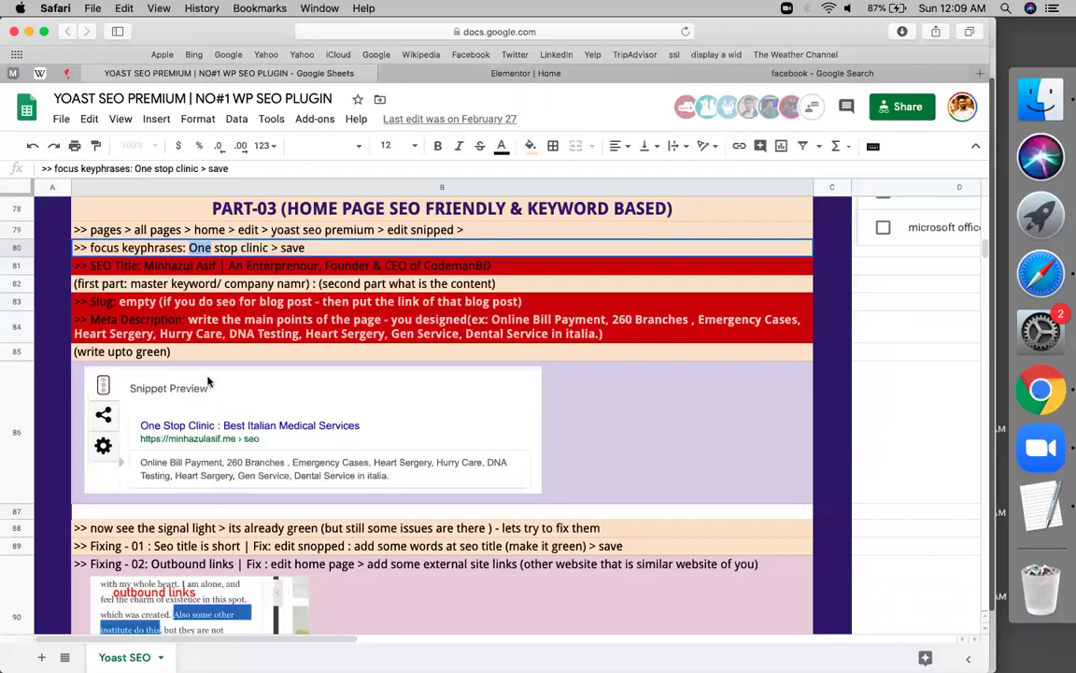
{"action": "left_click", "coordinate": [345, 302]}
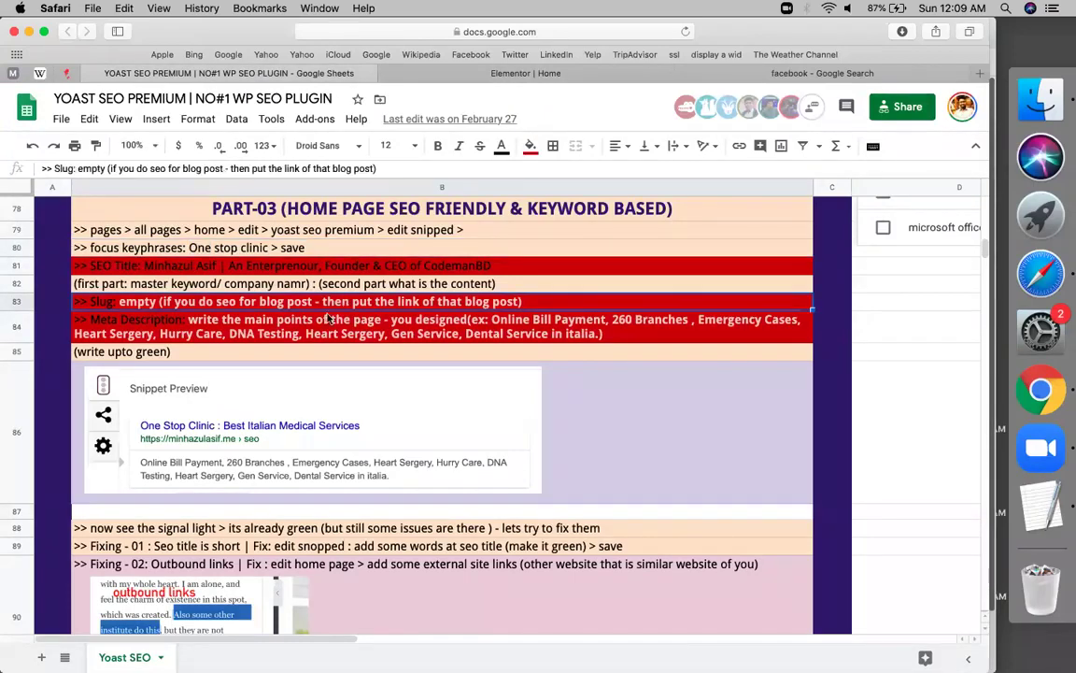
{"action": "scroll", "coordinate": [327, 318], "scroll_direction": "down", "scroll_amount": 10}
{"action": "scroll", "coordinate": [318, 228], "scroll_direction": "up", "scroll_amount": 12}
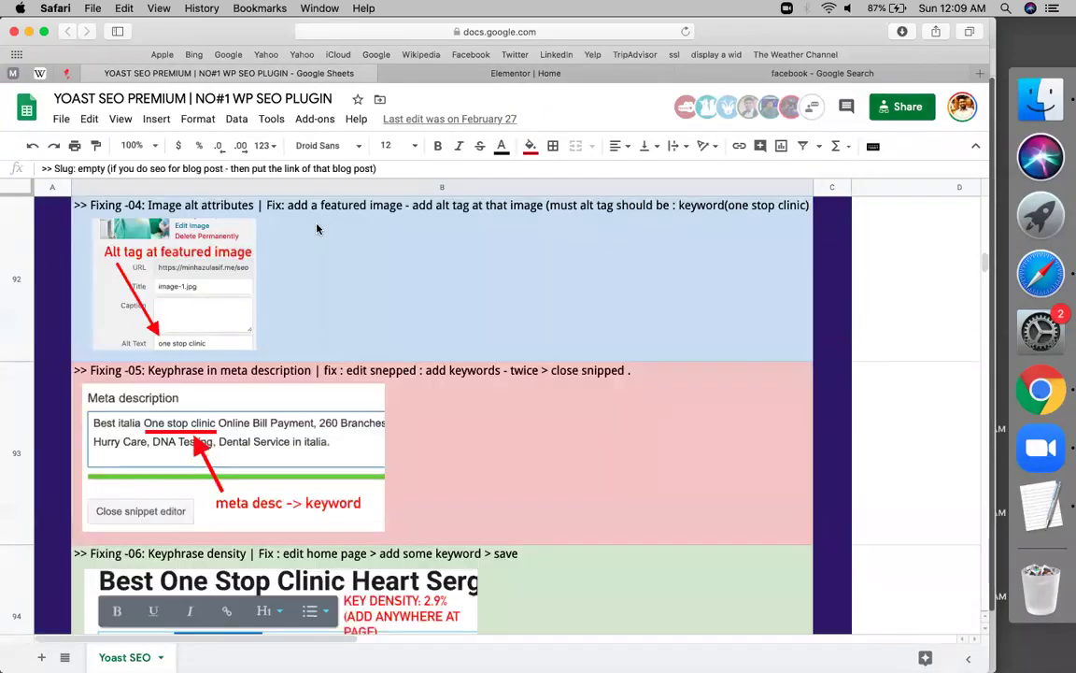